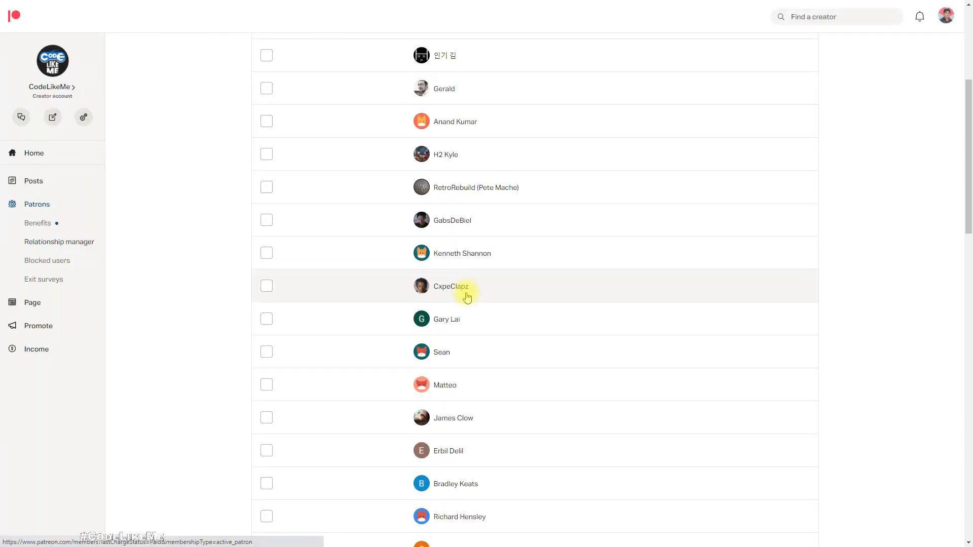
Page through the patron list in the Relationship Manager from page 1 to page 5, viewing each page's members
{"action": "scroll", "coordinate": [460, 293], "scroll_direction": "down", "scroll_amount": 15}
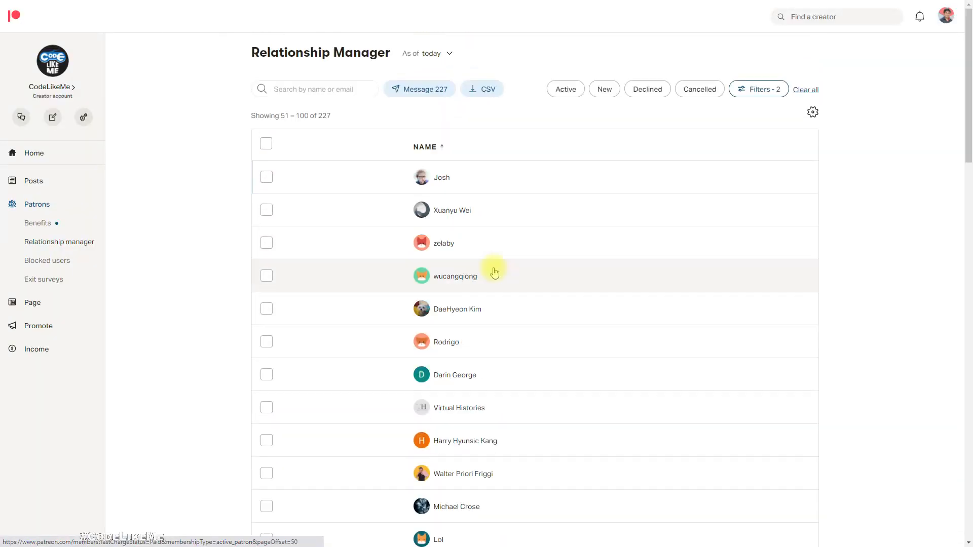
{"action": "scroll", "coordinate": [494, 269], "scroll_direction": "down", "scroll_amount": 20}
{"action": "left_click", "coordinate": [524, 510]}
{"action": "scroll", "coordinate": [529, 266], "scroll_direction": "down", "scroll_amount": 6}
{"action": "scroll", "coordinate": [532, 274], "scroll_direction": "down", "scroll_amount": 15}
{"action": "left_click", "coordinate": [543, 508]}
{"action": "scroll", "coordinate": [611, 177], "scroll_direction": "down", "scroll_amount": 10}
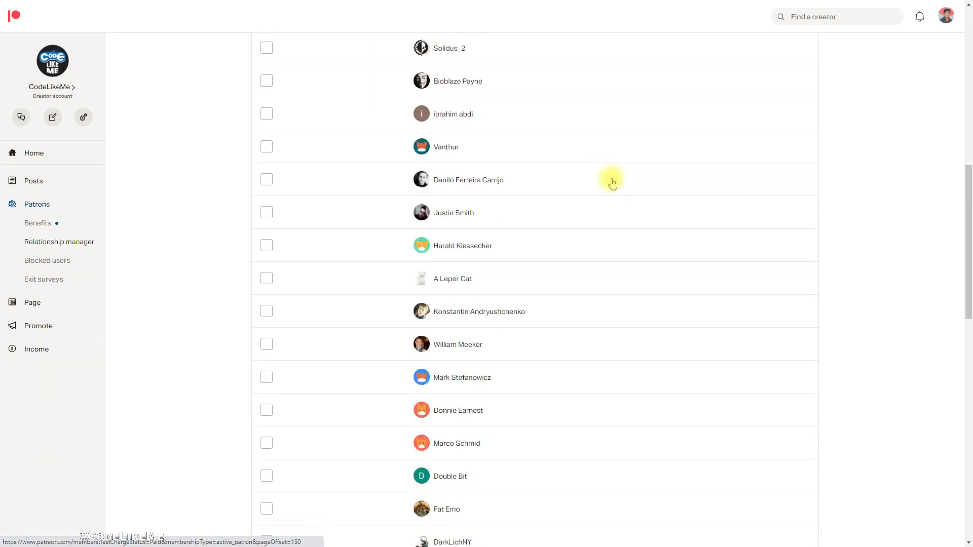
{"action": "scroll", "coordinate": [612, 181], "scroll_direction": "down", "scroll_amount": 15}
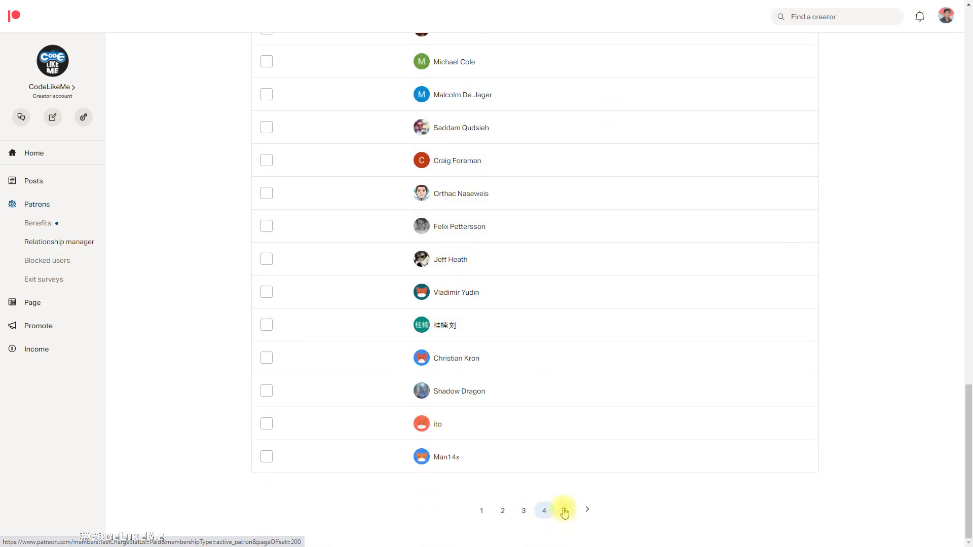
{"action": "left_click", "coordinate": [564, 512]}
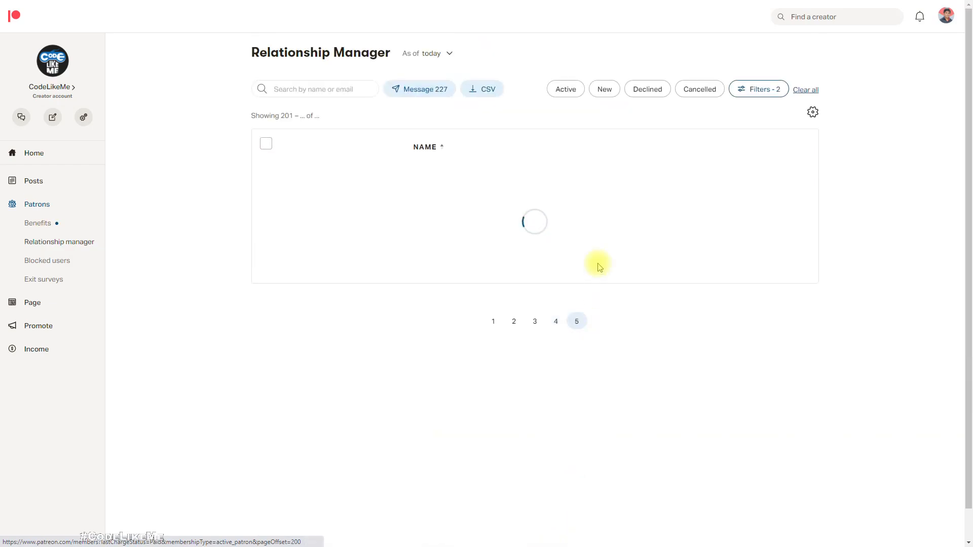
{"action": "scroll", "coordinate": [598, 266], "scroll_direction": "down", "scroll_amount": 10}
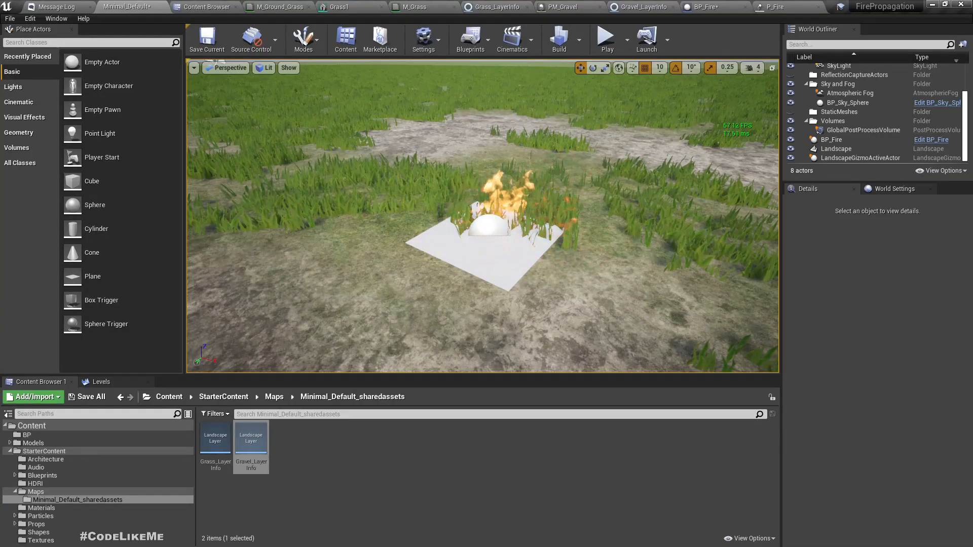
Switch to the Unreal Editor, select the BP_Fire actor in the level and show the contents of the BP folder
{"action": "right_click_drag", "start_coordinate": [482, 216], "coordinate": [572, 266]}
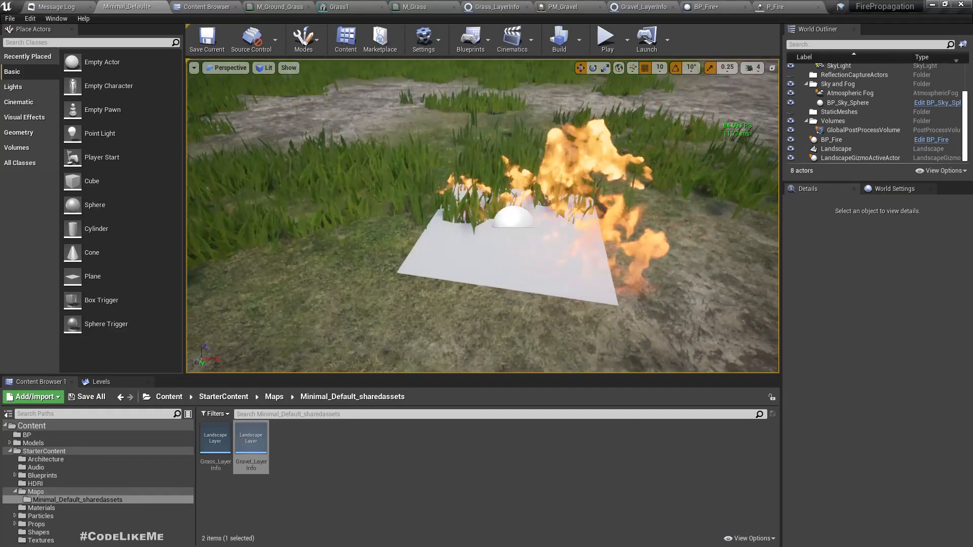
{"action": "left_click", "coordinate": [471, 249]}
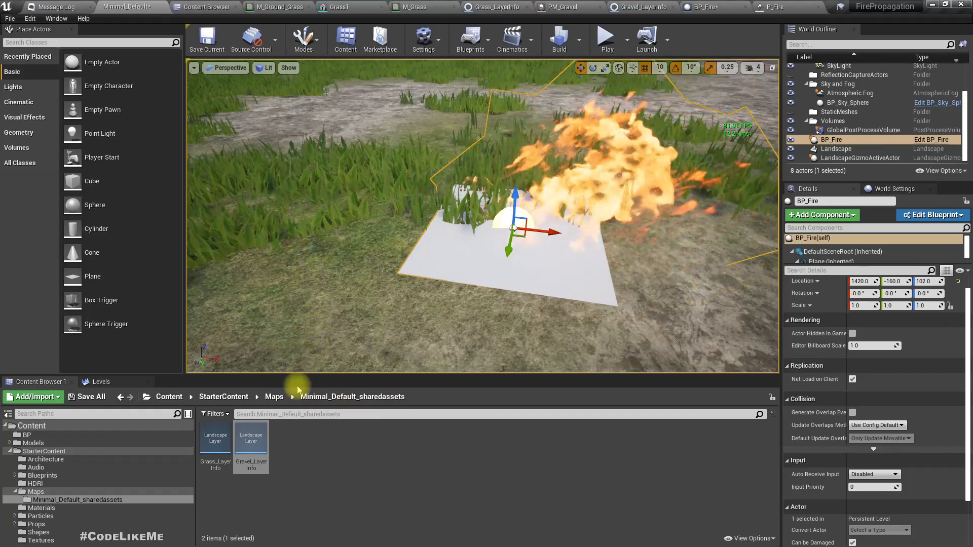
{"action": "left_click", "coordinate": [358, 439]}
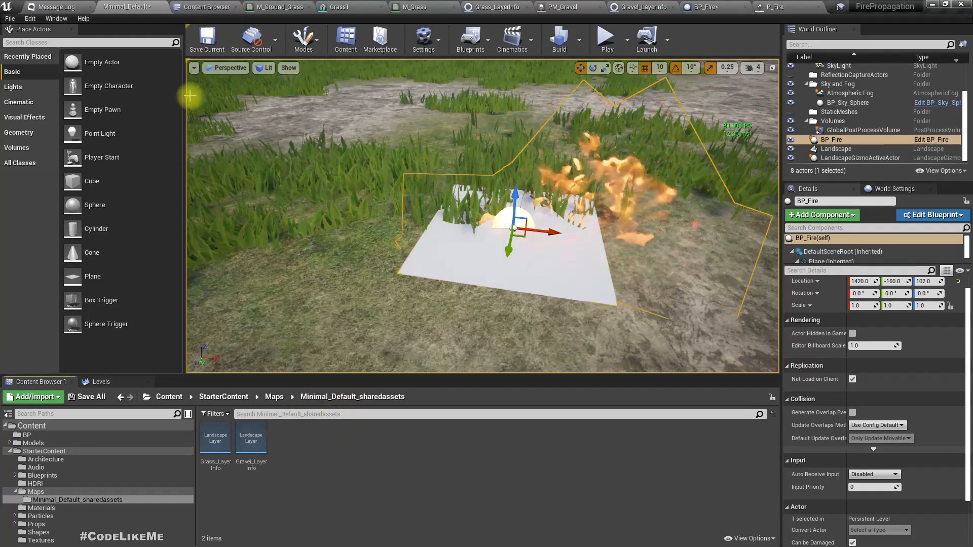
{"action": "left_click", "coordinate": [41, 434]}
{"action": "right_click", "coordinate": [387, 441]}
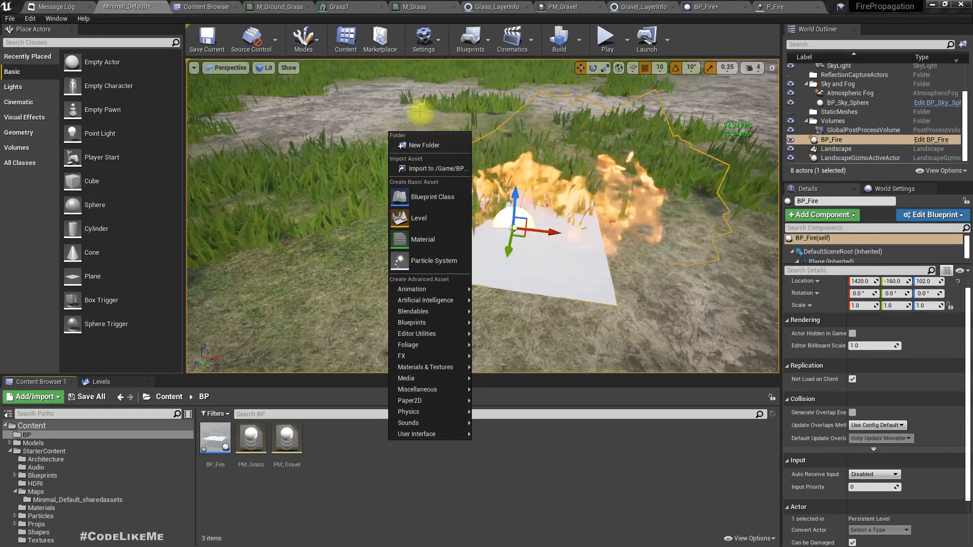
{"action": "left_click", "coordinate": [432, 197]}
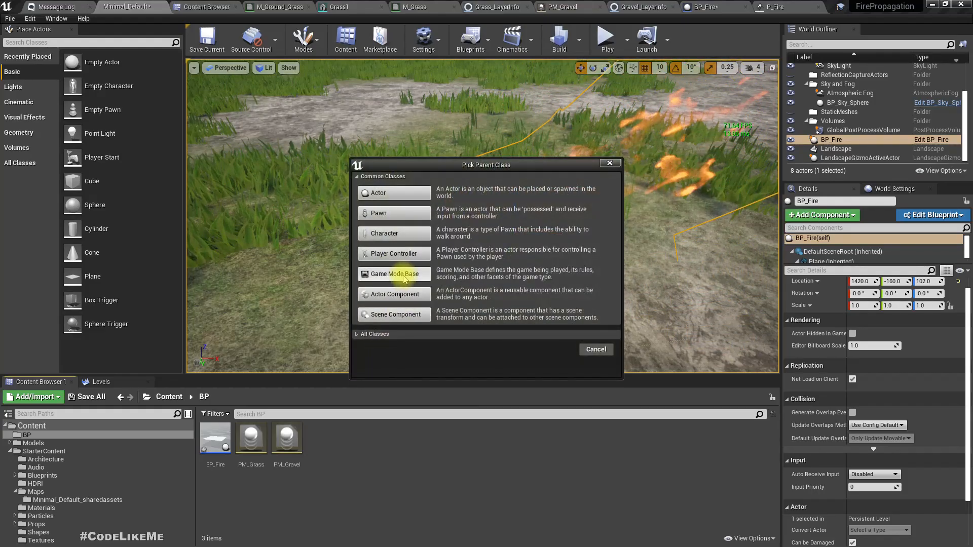
{"action": "left_click", "coordinate": [357, 335]}
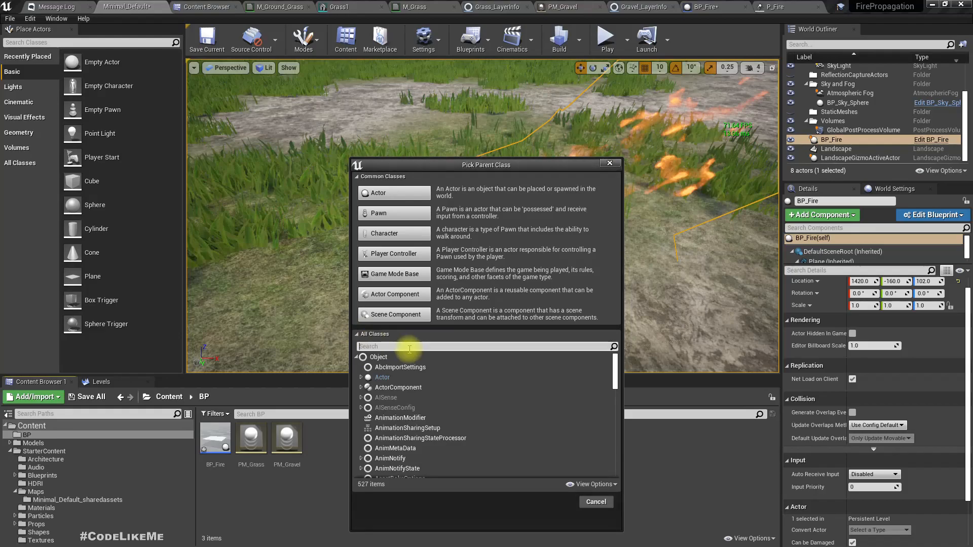
{"action": "left_click", "coordinate": [615, 164]}
Find the Runtime Virtual Texture Volume actor with the search "runt" and place it in the level near the fire
{"action": "left_click", "coordinate": [72, 43]}
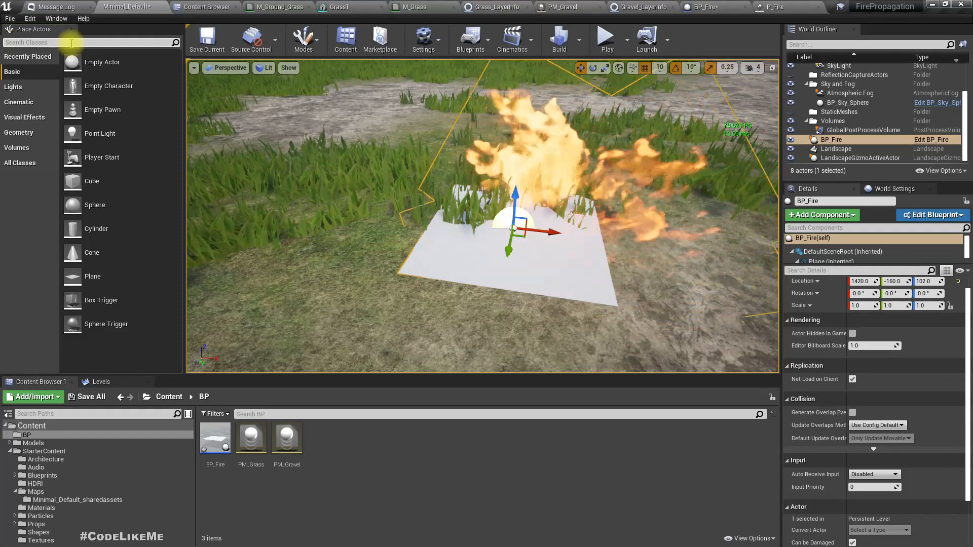
{"action": "type", "text": "runt"}
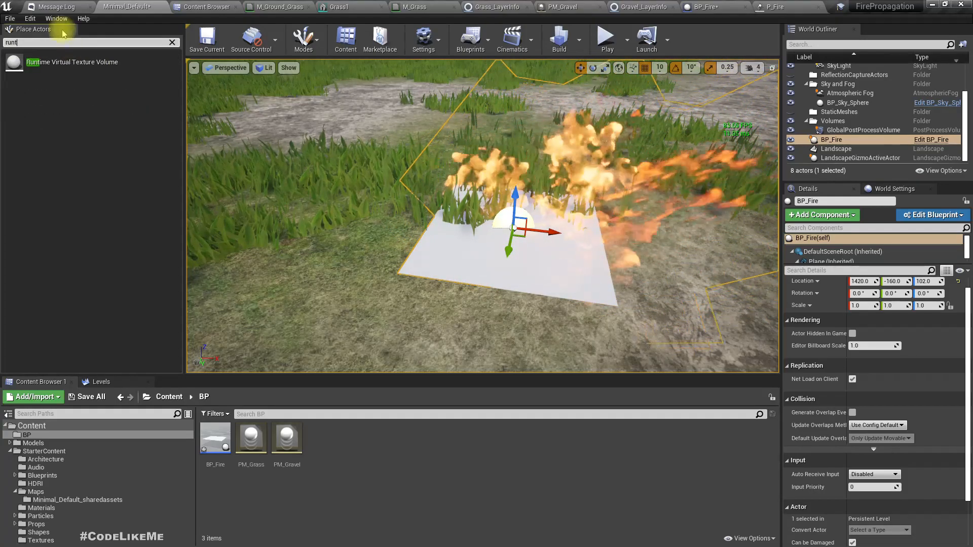
{"action": "left_click_drag", "start_coordinate": [69, 70], "coordinate": [391, 162]}
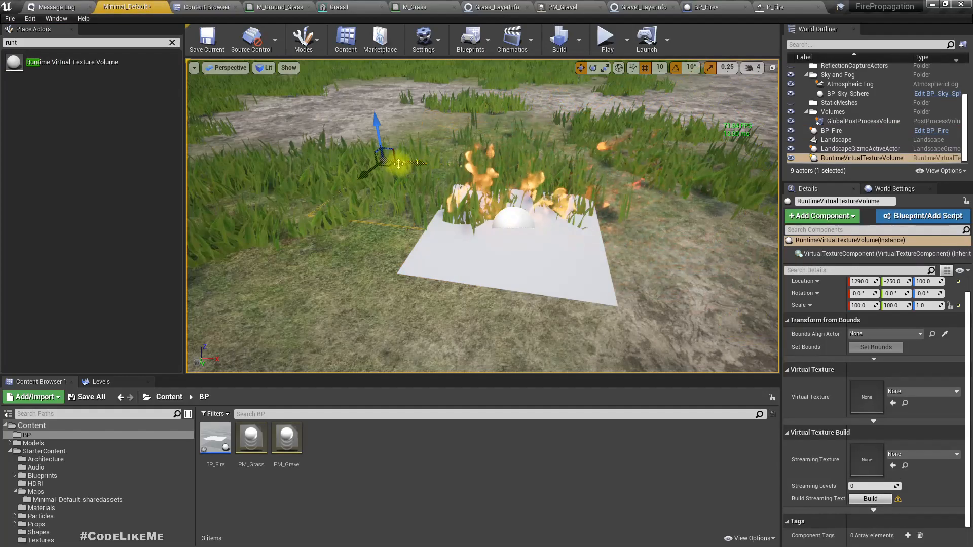
{"action": "scroll", "coordinate": [364, 226], "scroll_direction": "down", "scroll_amount": 5}
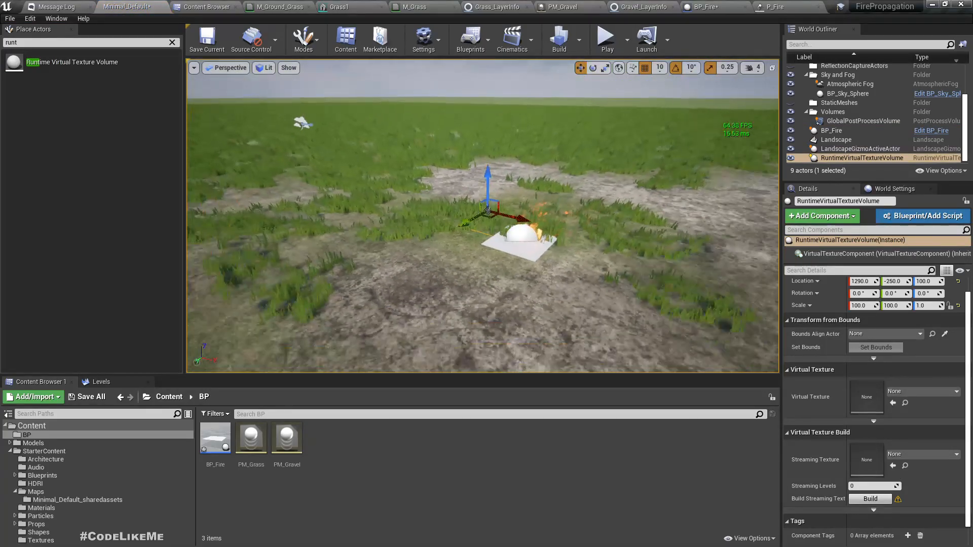
{"action": "right_click_drag", "start_coordinate": [476, 203], "coordinate": [524, 250]}
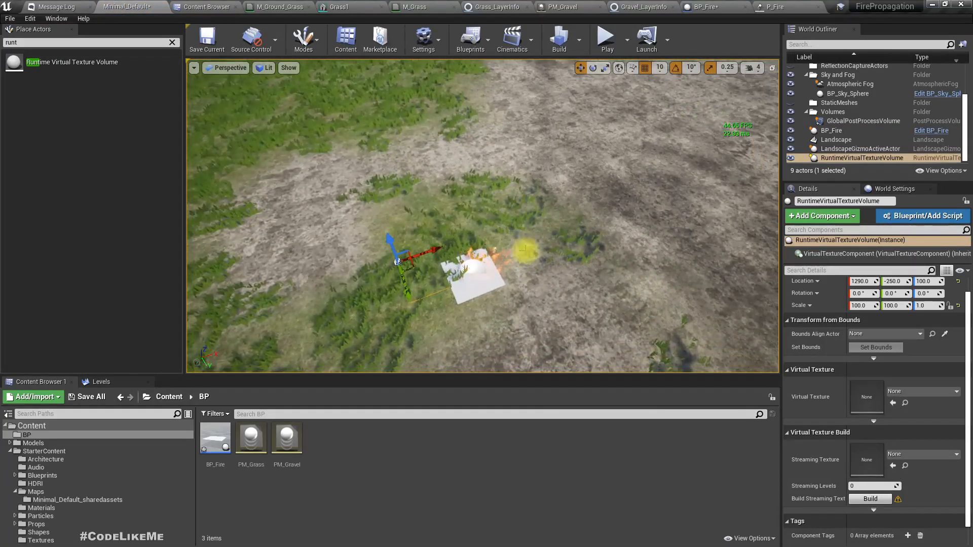
Set the volume's Bounds Align Actor to Landscape and reset its location to 0, 0, 0
{"action": "left_click", "coordinate": [884, 334]}
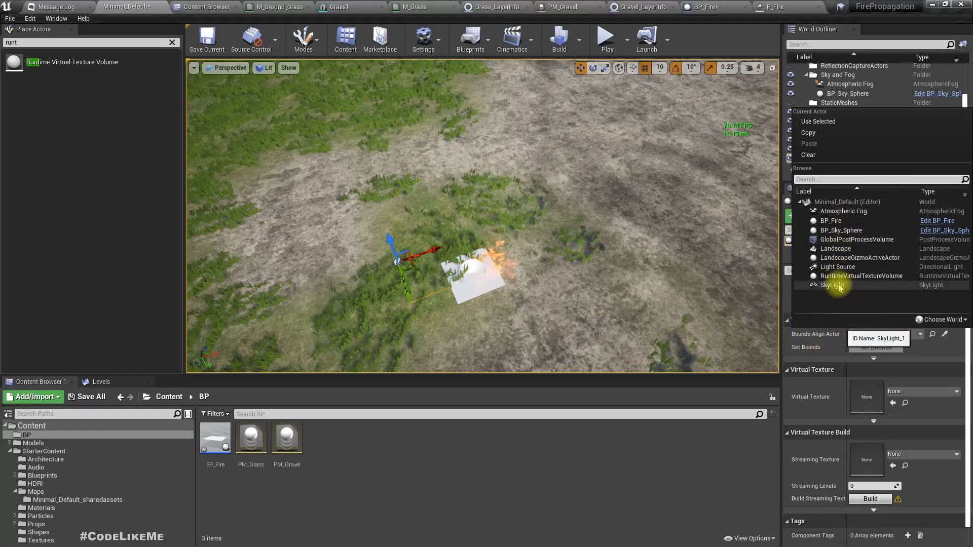
{"action": "left_click", "coordinate": [834, 251]}
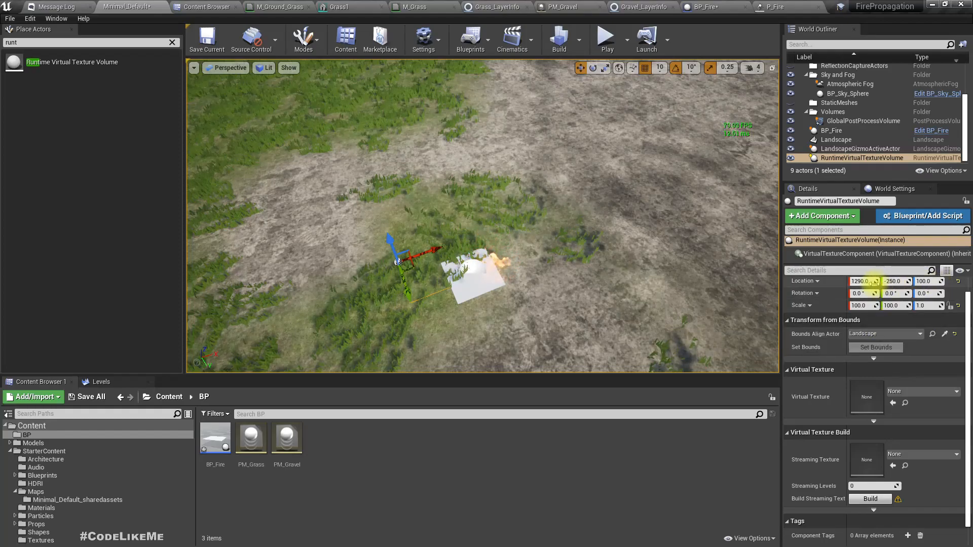
{"action": "left_click", "coordinate": [958, 283]}
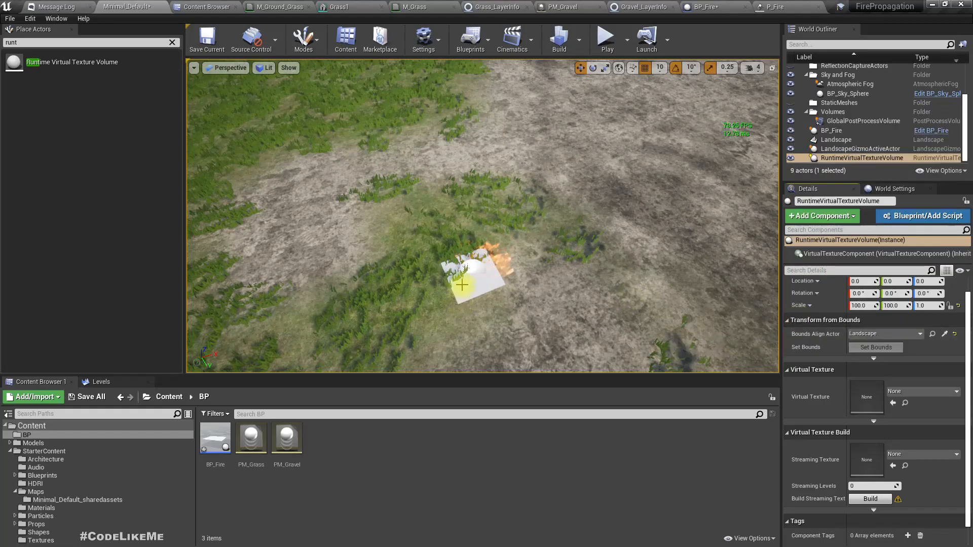
Focus on the Runtime Virtual Texture Volume and raise it to a Z location of 140
{"action": "left_click", "coordinate": [862, 148]}
{"action": "left_click", "coordinate": [861, 158]}
{"action": "key", "text": "f"}
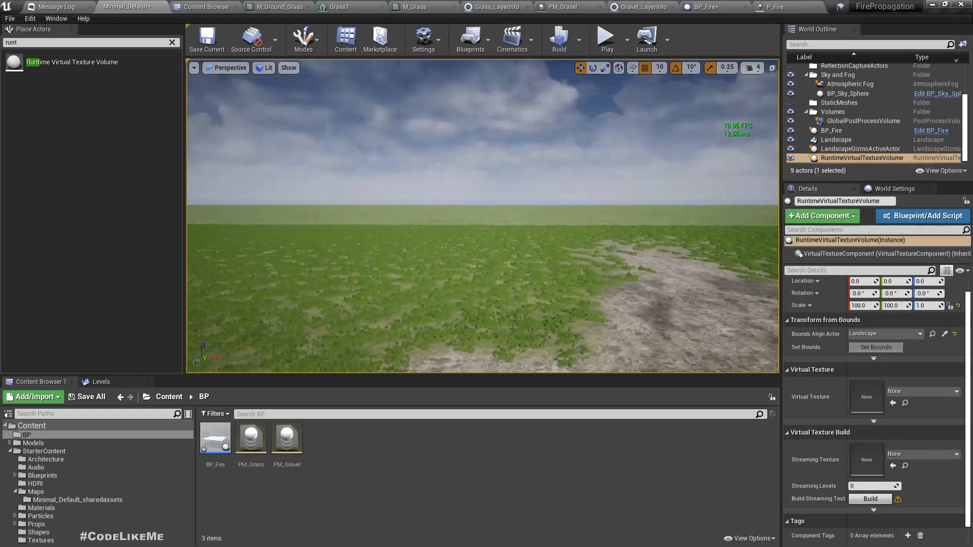
{"action": "right_click_drag", "start_coordinate": [504, 191], "coordinate": [582, 197]}
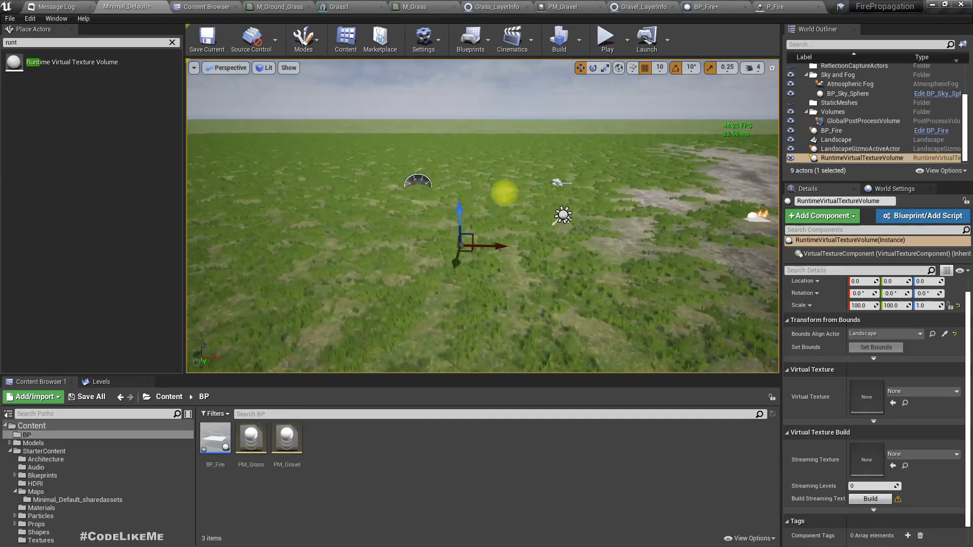
{"action": "left_click_drag", "start_coordinate": [461, 210], "coordinate": [465, 161]}
{"action": "key", "text": "w"}
{"action": "right_click_drag", "start_coordinate": [466, 173], "coordinate": [482, 228]}
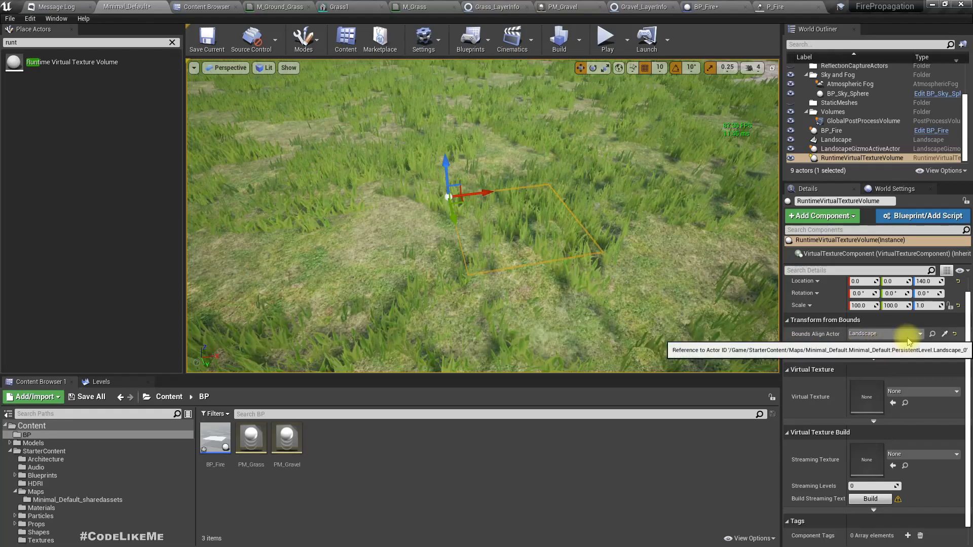
Set the volume's scale to 10000 in X, 10000 in Y and 1000 in Z
{"action": "key", "text": "s"}
{"action": "right_click_drag", "start_coordinate": [575, 239], "coordinate": [575, 177]}
{"action": "left_click", "coordinate": [863, 305]}
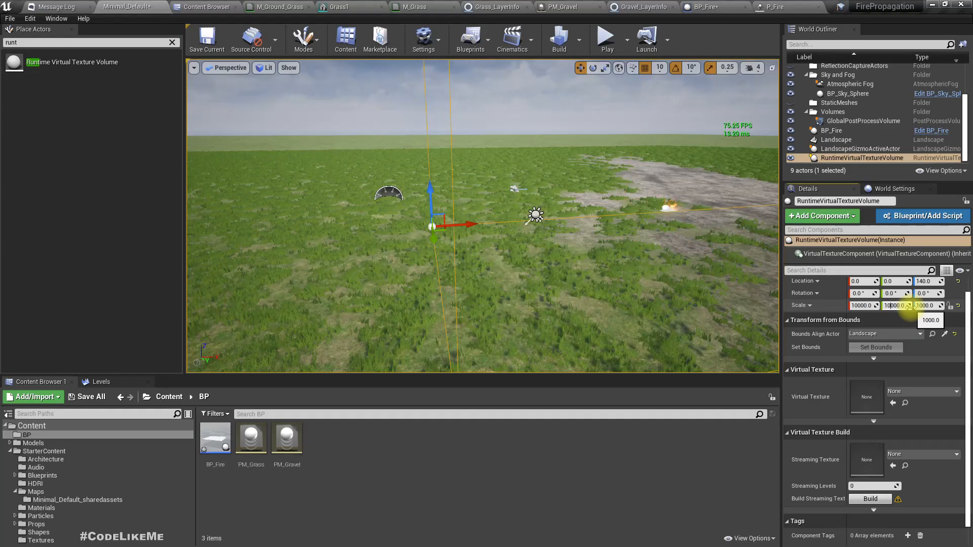
Move the enlarged volume across the landscape to about X -910 and Y -6290
{"action": "right_click_drag", "start_coordinate": [679, 211], "coordinate": [699, 239]}
{"action": "right_click_drag", "start_coordinate": [688, 191], "coordinate": [688, 226]}
{"action": "left_click_drag", "start_coordinate": [470, 279], "coordinate": [192, 152]}
{"action": "right_click_drag", "start_coordinate": [346, 263], "coordinate": [249, 264]}
{"action": "mouse_move", "coordinate": [403, 226]}
{"action": "right_mouse_down"}
{"action": "mouse_move", "coordinate": [361, 216]}
{"action": "mouse_move", "coordinate": [403, 226]}
{"action": "right_mouse_up"}
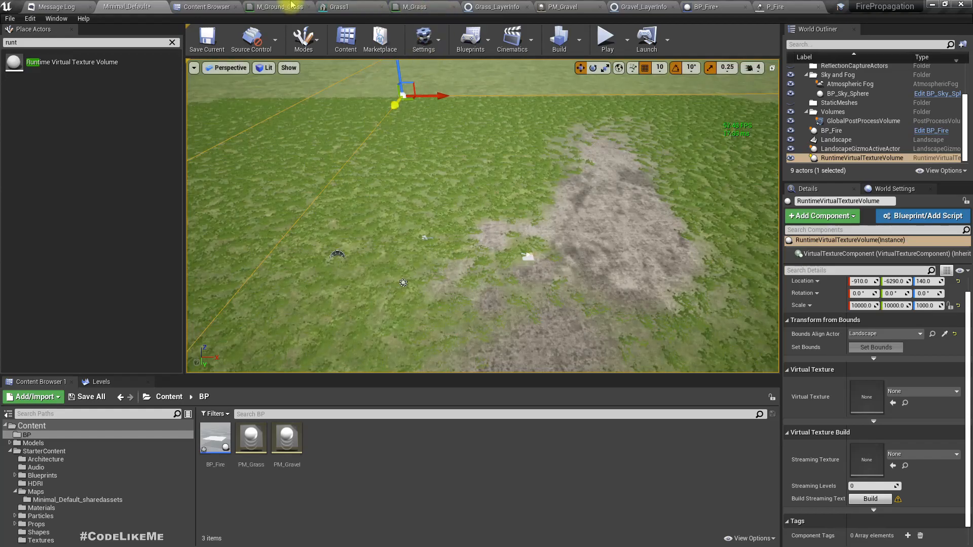
Switch to Landscape mode and paint a thin curved stroke of the Gravel layer starting from the existing gravel patch
{"action": "left_click", "coordinate": [304, 39]}
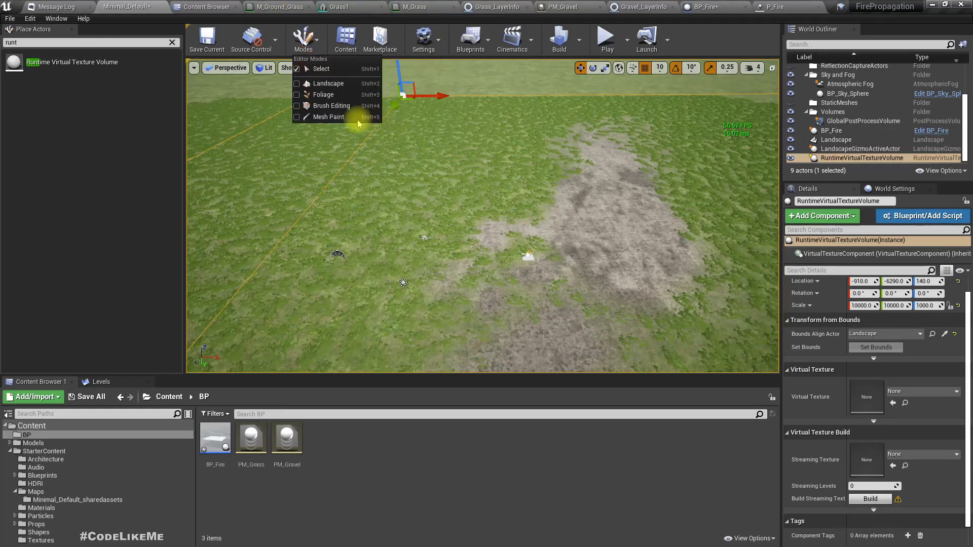
{"action": "left_click", "coordinate": [325, 83]}
{"action": "right_click_drag", "start_coordinate": [440, 174], "coordinate": [456, 167]}
{"action": "right_click_drag", "start_coordinate": [525, 264], "coordinate": [525, 219]}
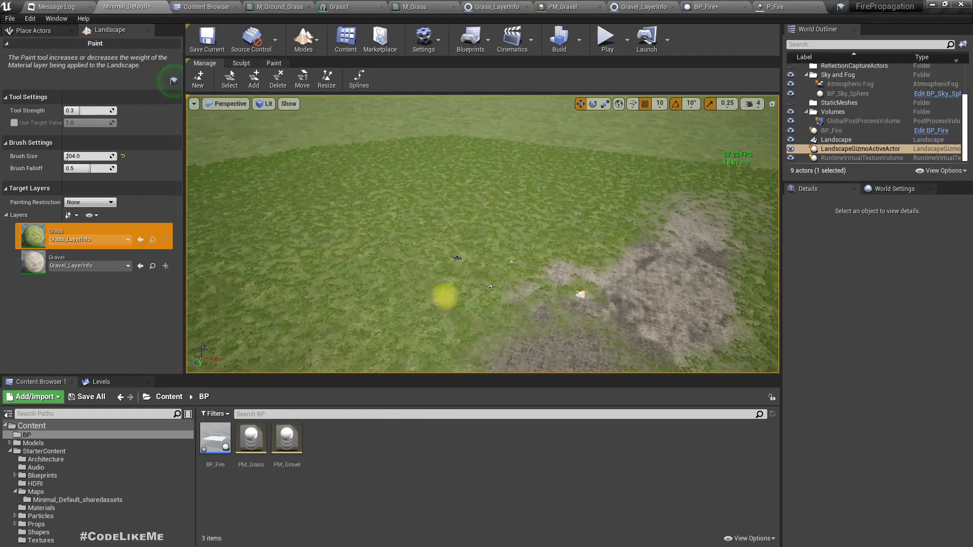
{"action": "right_click_drag", "start_coordinate": [445, 297], "coordinate": [446, 337]}
{"action": "left_click", "coordinate": [33, 269]}
{"action": "right_click_drag", "start_coordinate": [500, 238], "coordinate": [511, 217]}
{"action": "mouse_move", "coordinate": [514, 182]}
{"action": "left_mouse_down"}
{"action": "mouse_move", "coordinate": [427, 204]}
{"action": "mouse_move", "coordinate": [372, 272]}
{"action": "left_mouse_up"}
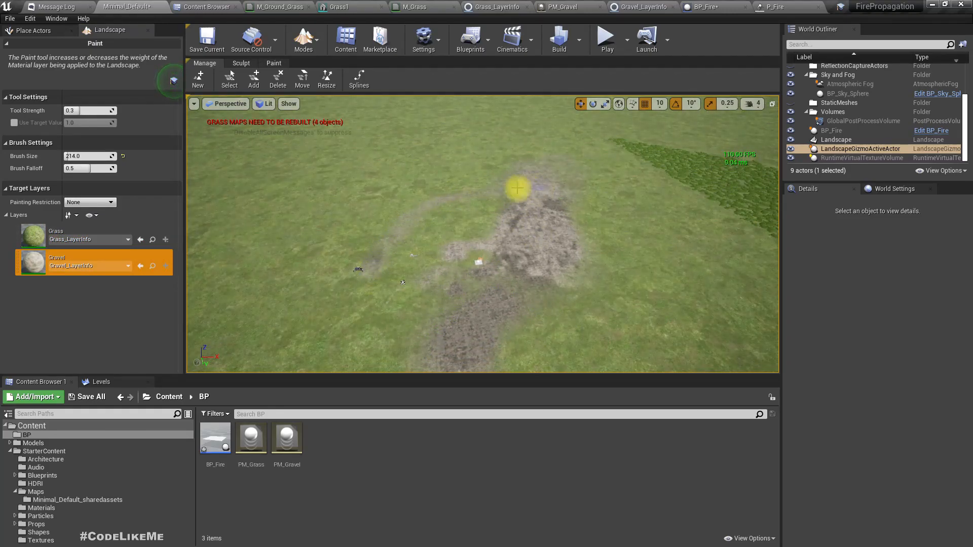
Set the brush size to 413 and tool strength to 0.8, paint a wide curved gravel path, and return to Select mode
{"action": "key", "text": "bracketright"}
{"action": "key", "text": "bracketright"}
{"action": "left_click", "coordinate": [93, 169]}
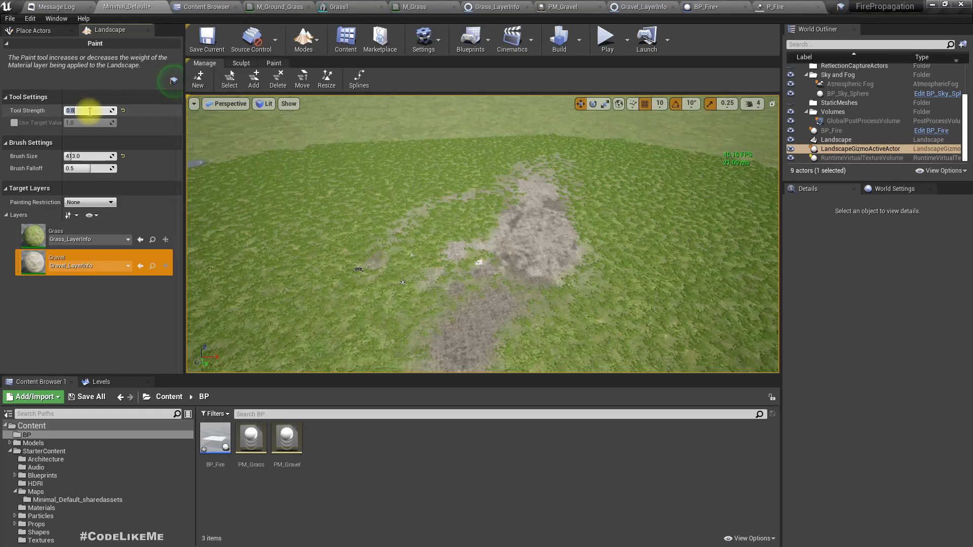
{"action": "left_click_drag", "start_coordinate": [499, 188], "coordinate": [523, 184]}
{"action": "left_click_drag", "start_coordinate": [417, 217], "coordinate": [319, 304]}
{"action": "mouse_move", "coordinate": [384, 220]}
{"action": "right_mouse_down"}
{"action": "mouse_move", "coordinate": [386, 159]}
{"action": "mouse_move", "coordinate": [399, 181]}
{"action": "right_mouse_up"}
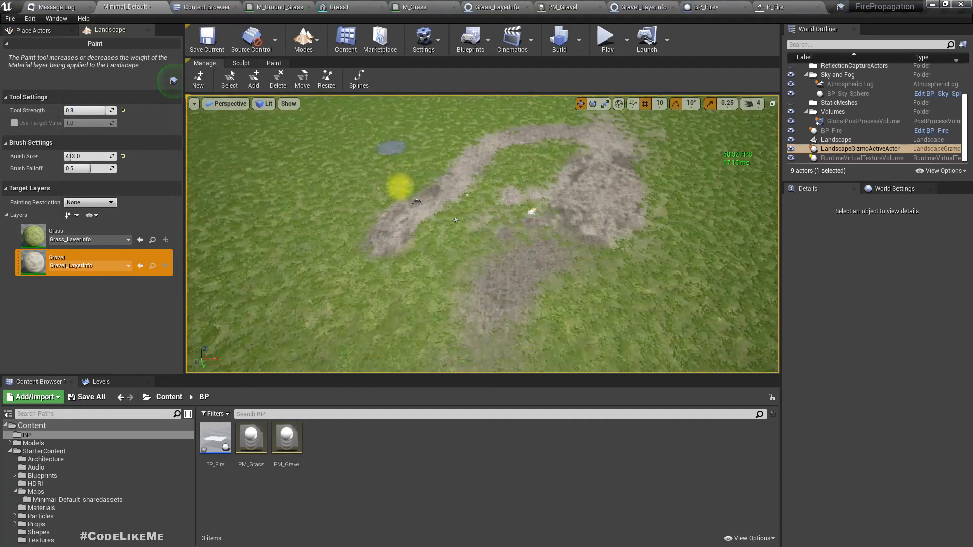
{"action": "mouse_move", "coordinate": [384, 225]}
{"action": "left_mouse_down"}
{"action": "mouse_move", "coordinate": [390, 334]}
{"action": "mouse_move", "coordinate": [623, 348]}
{"action": "mouse_move", "coordinate": [697, 239]}
{"action": "mouse_move", "coordinate": [683, 142]}
{"action": "mouse_move", "coordinate": [692, 141]}
{"action": "left_mouse_up"}
{"action": "key", "text": "w"}
{"action": "mouse_move", "coordinate": [647, 178]}
{"action": "right_mouse_down"}
{"action": "mouse_move", "coordinate": [666, 175]}
{"action": "mouse_move", "coordinate": [633, 109]}
{"action": "mouse_move", "coordinate": [620, 156]}
{"action": "right_mouse_up"}
{"action": "key", "text": "shift+1"}
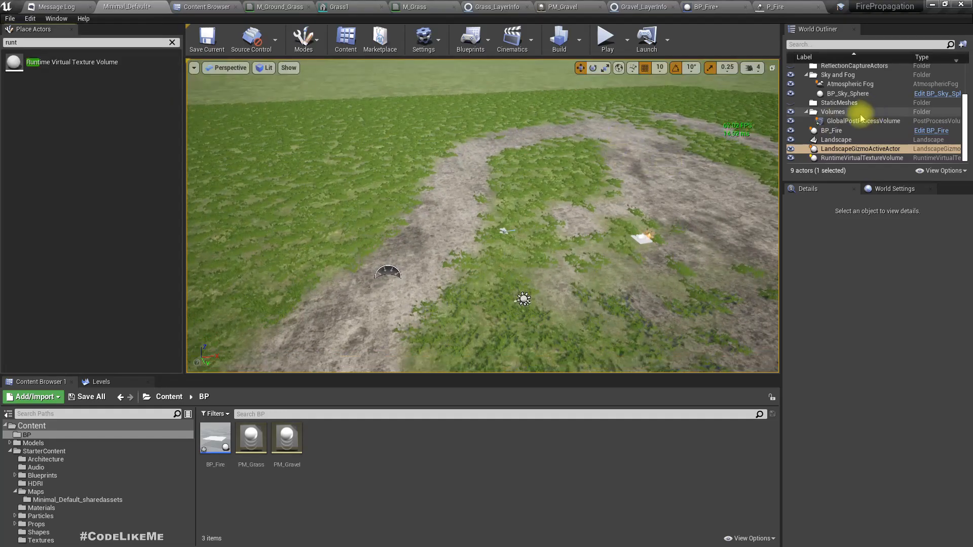
Select the Runtime Virtual Texture Volume and lower it to a Z location of -350
{"action": "left_click", "coordinate": [861, 158]}
{"action": "right_click_drag", "start_coordinate": [515, 226], "coordinate": [612, 269]}
{"action": "key", "text": "q"}
{"action": "key", "text": "e"}
{"action": "key", "text": "a"}
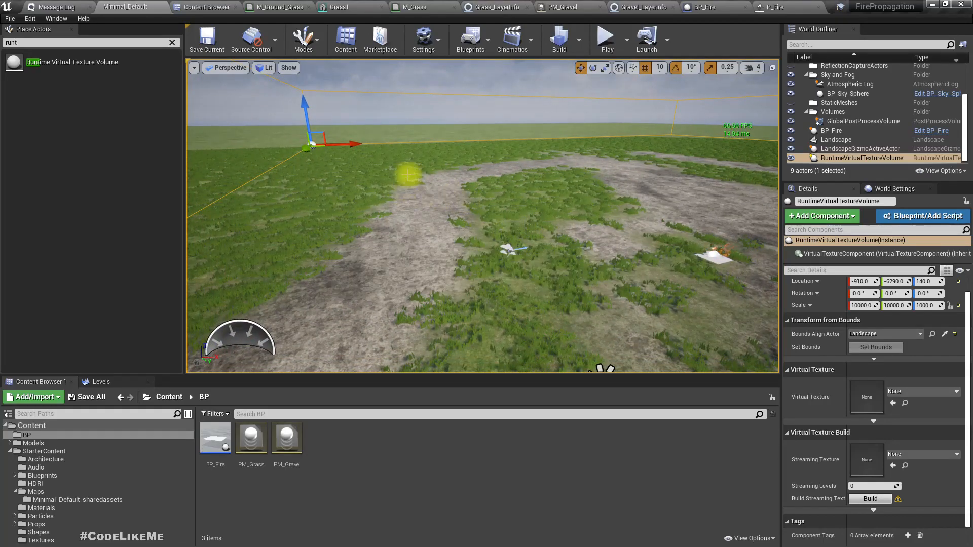
{"action": "right_click_drag", "start_coordinate": [413, 190], "coordinate": [443, 228]}
{"action": "key", "text": "q"}
{"action": "key", "text": "e"}
{"action": "key", "text": "w"}
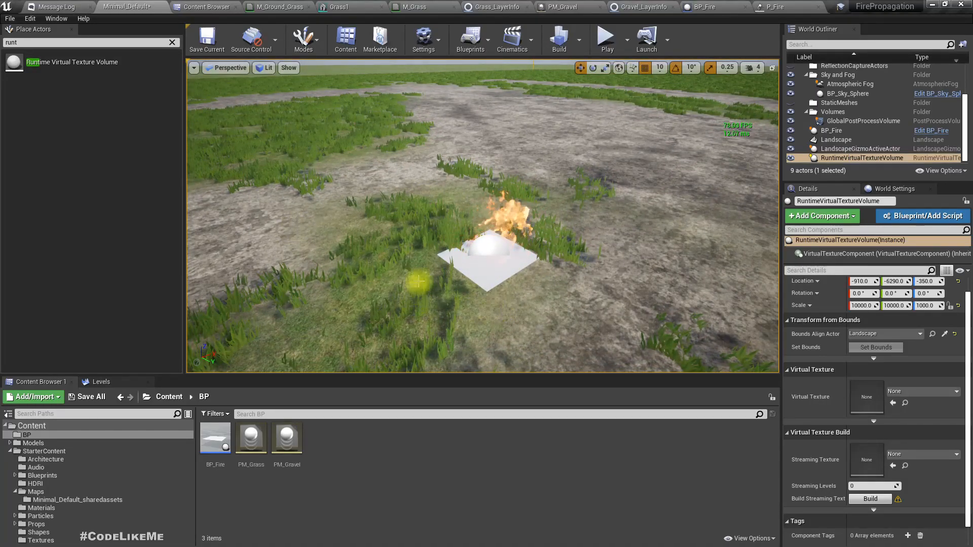
Open the landscape's M_Ground_Grass material and examine the nodes around its Layer Blend
{"action": "left_click", "coordinate": [419, 281]}
{"action": "double_click", "coordinate": [869, 488]}
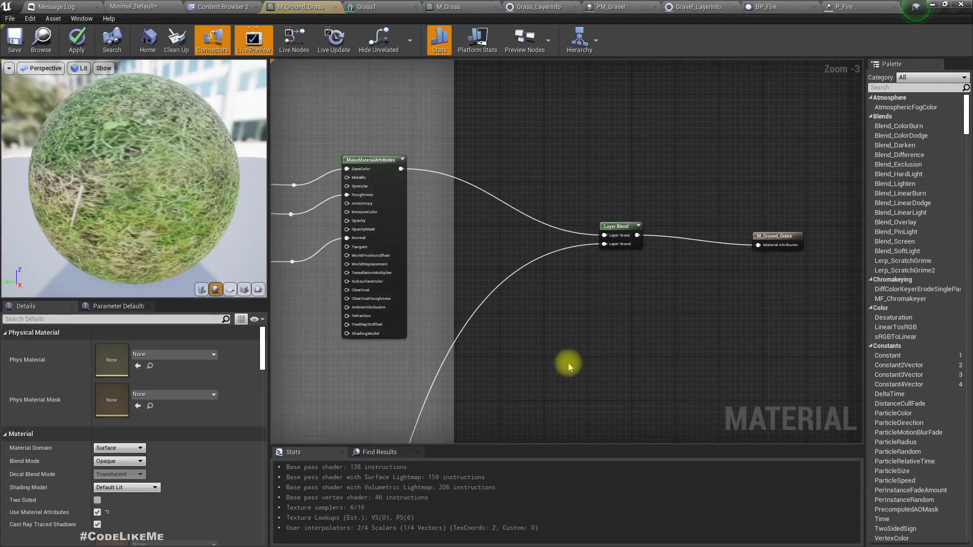
{"action": "scroll", "coordinate": [592, 339], "scroll_direction": "down", "scroll_amount": 4}
{"action": "right_click_drag", "start_coordinate": [596, 346], "coordinate": [656, 155]}
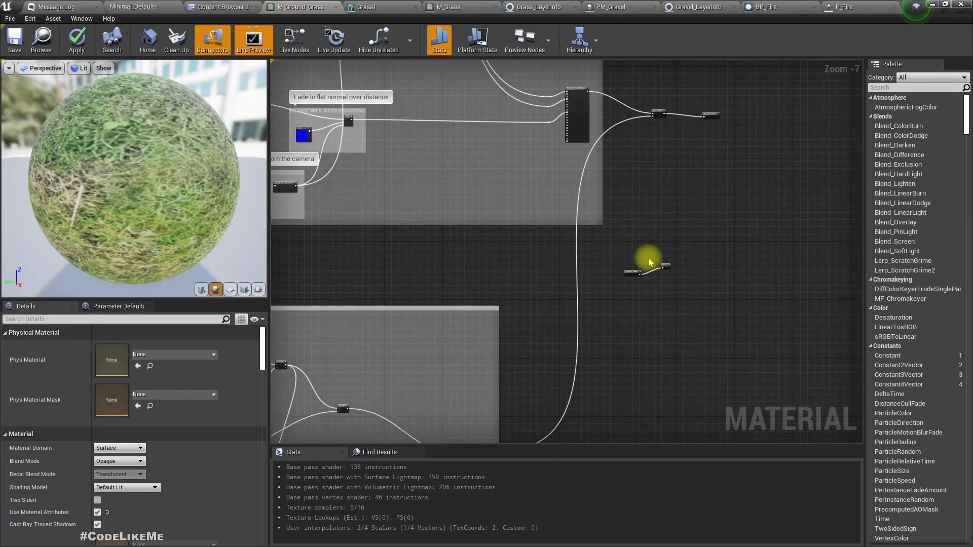
Create a Runtime Virtual Texture asset named RVT_Fire in the BP folder
{"action": "left_click", "coordinate": [223, 7]}
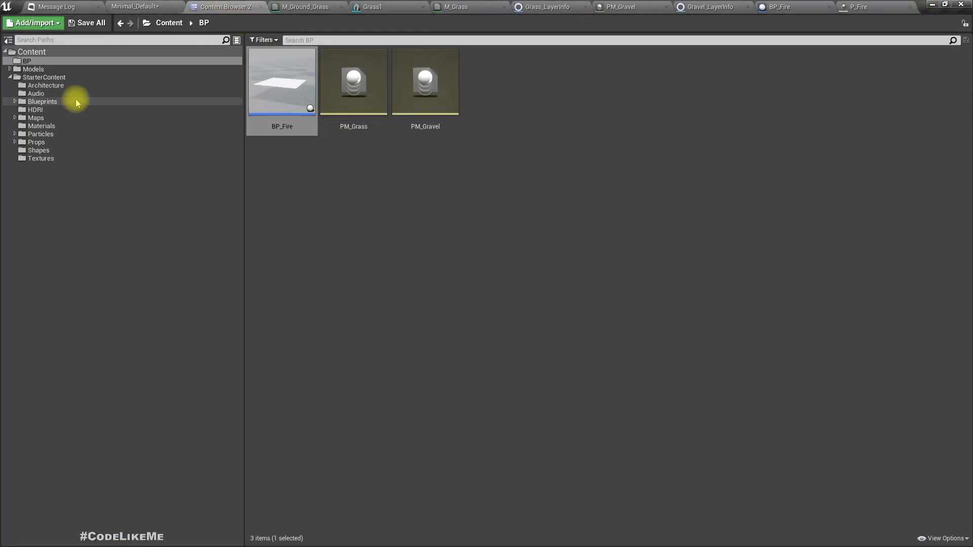
{"action": "right_click", "coordinate": [373, 177]}
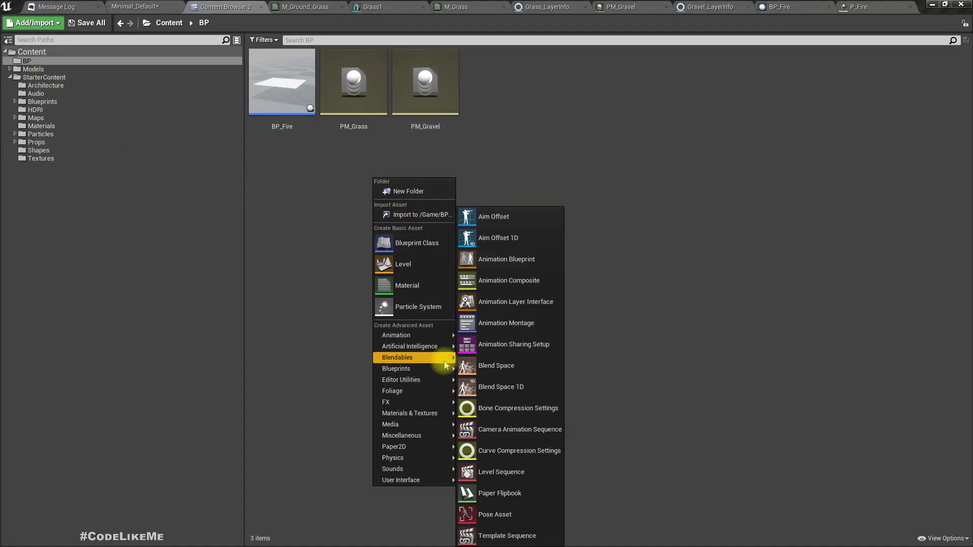
{"action": "mouse_move", "coordinate": [418, 415]}
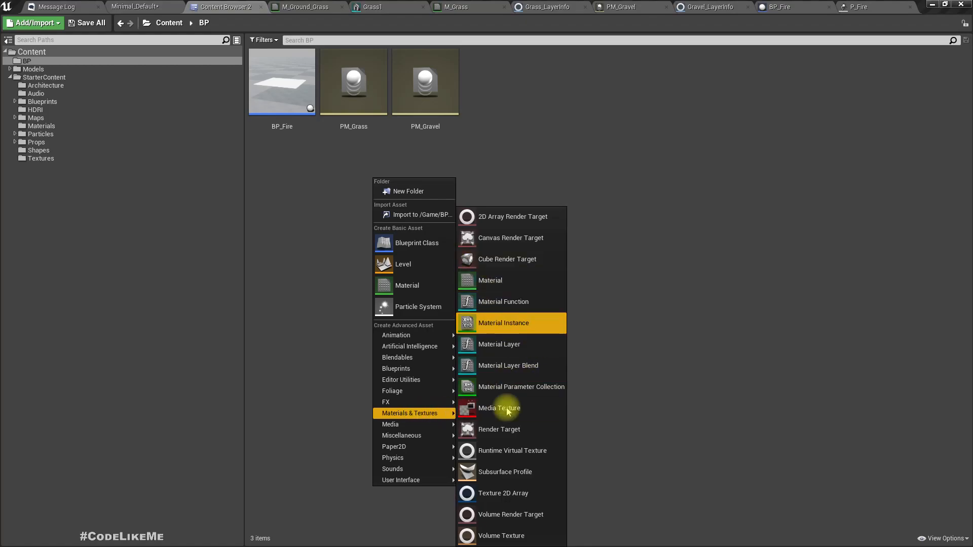
{"action": "left_click", "coordinate": [509, 451]}
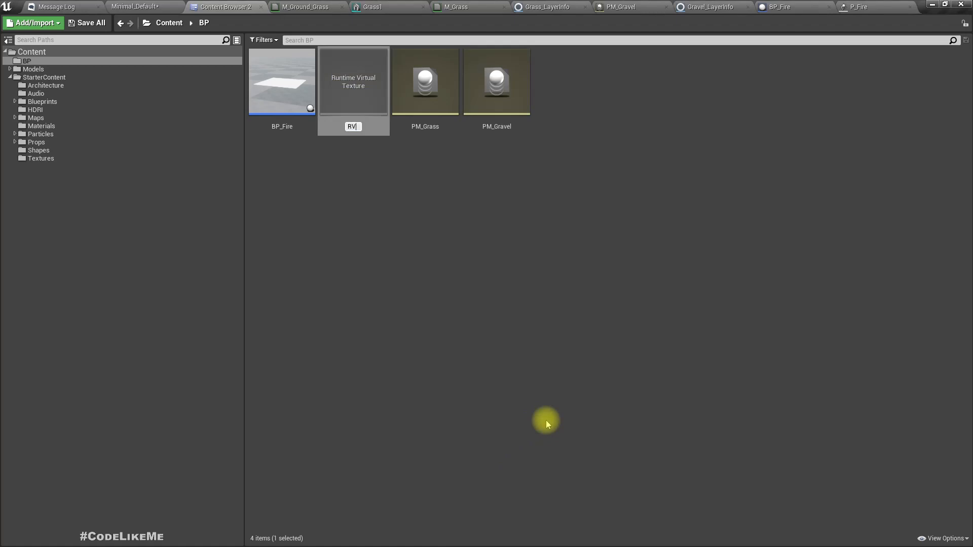
{"action": "type", "text": "RVT_Fire"}
{"action": "key", "text": "Return"}
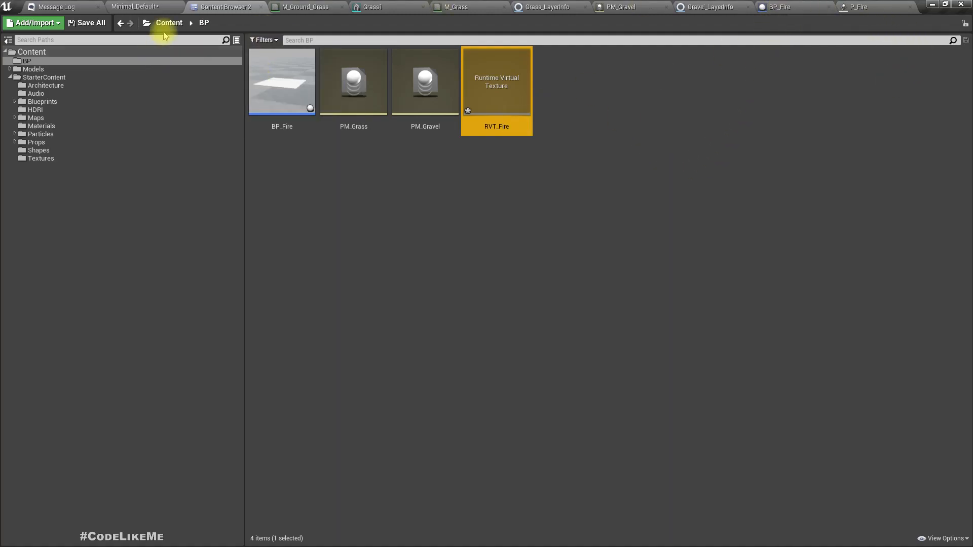
Return to the level editor, create a material named M_FireSource in the BP folder, and open it
{"action": "left_click", "coordinate": [151, 7]}
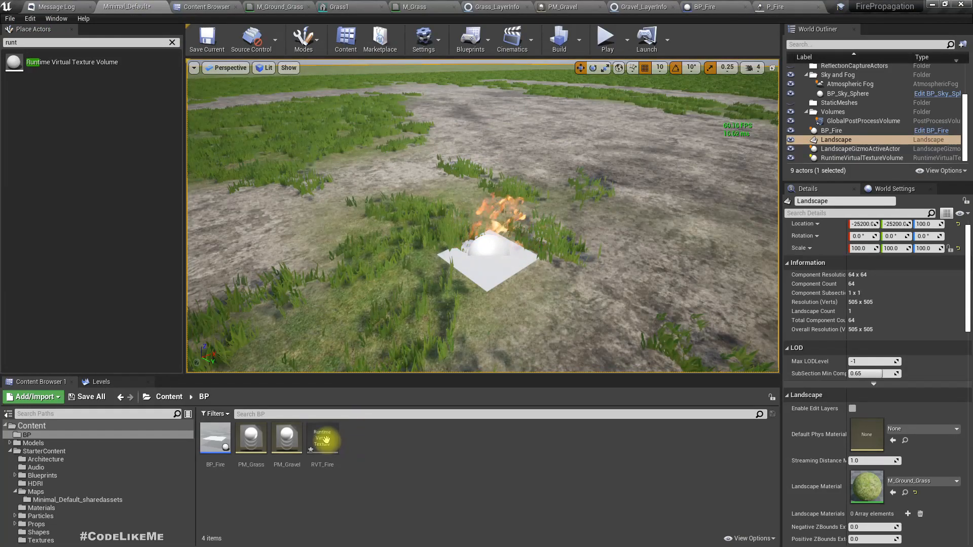
{"action": "left_click", "coordinate": [10, 451]}
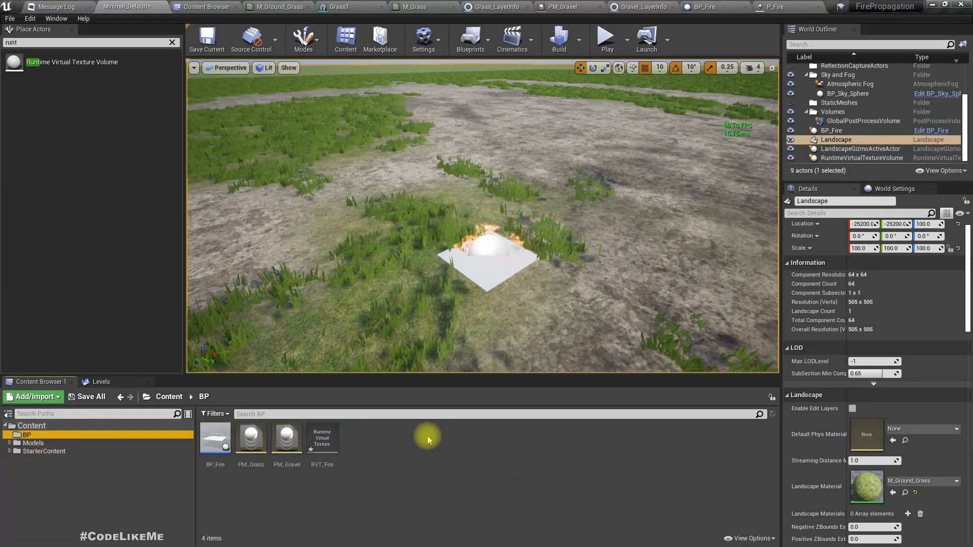
{"action": "right_click", "coordinate": [384, 440]}
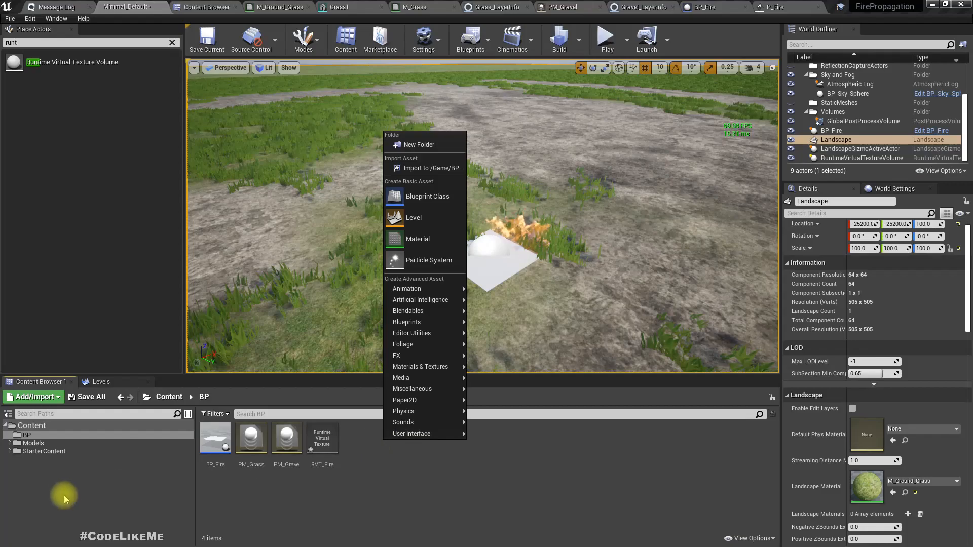
{"action": "left_click", "coordinate": [439, 241]}
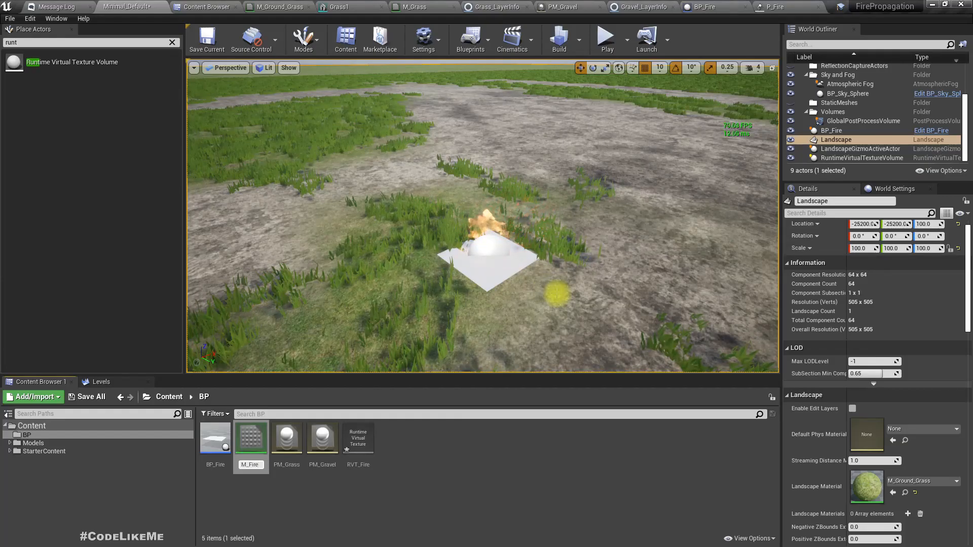
{"action": "type", "text": "M_FireSourc"}
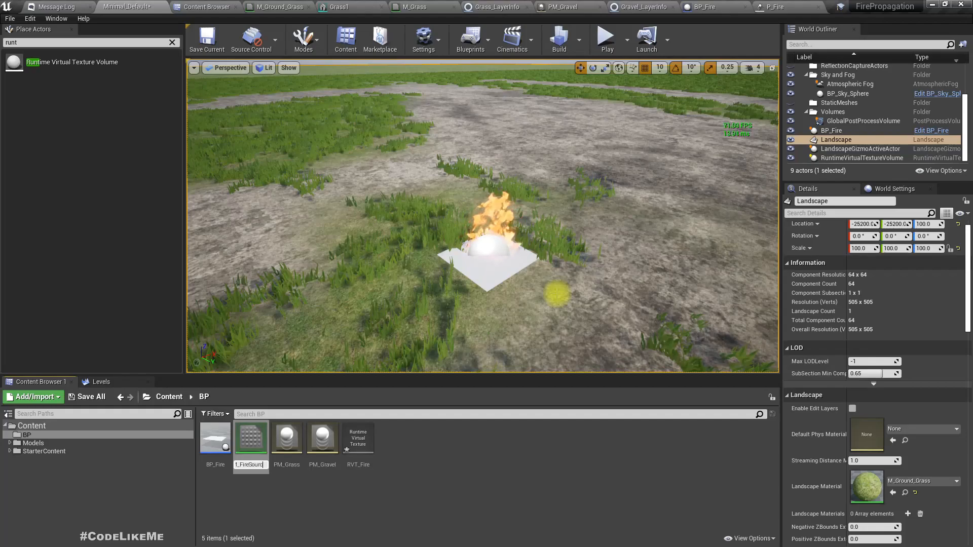
{"action": "type", "text": "e"}
{"action": "key", "text": "Return"}
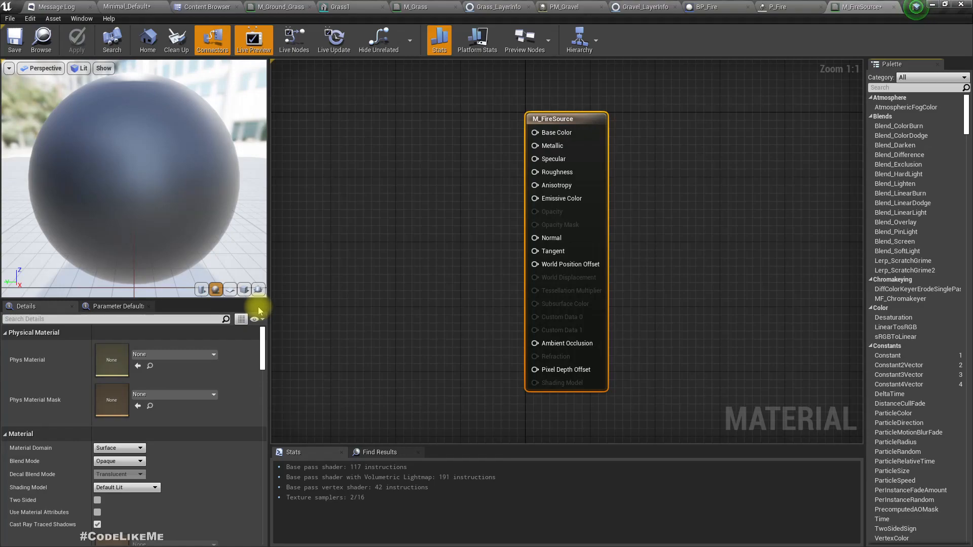
Add a Runtime Virtual Texture Output node below the main M_FireSource material node
{"action": "right_click_drag", "start_coordinate": [430, 309], "coordinate": [472, 147]}
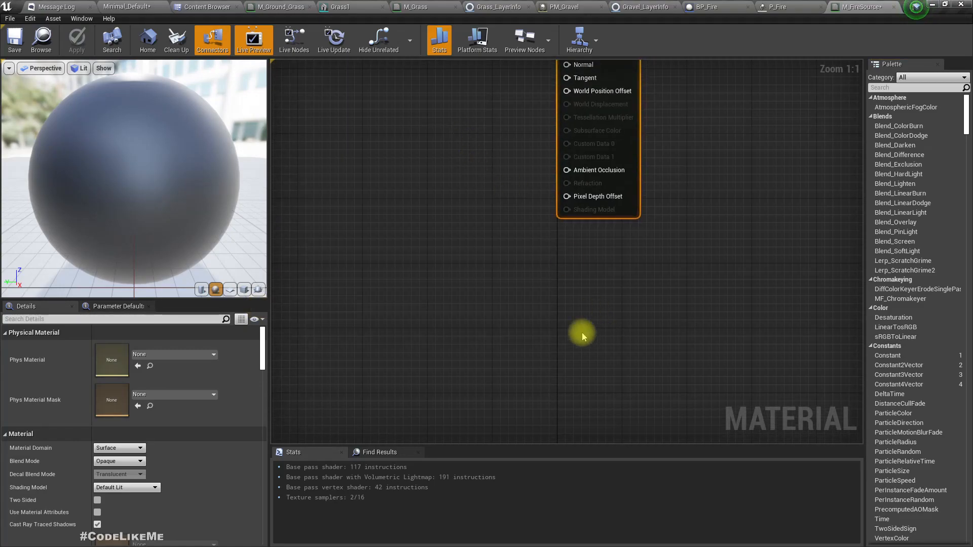
{"action": "right_click", "coordinate": [563, 322]}
{"action": "type", "text": "runtime"}
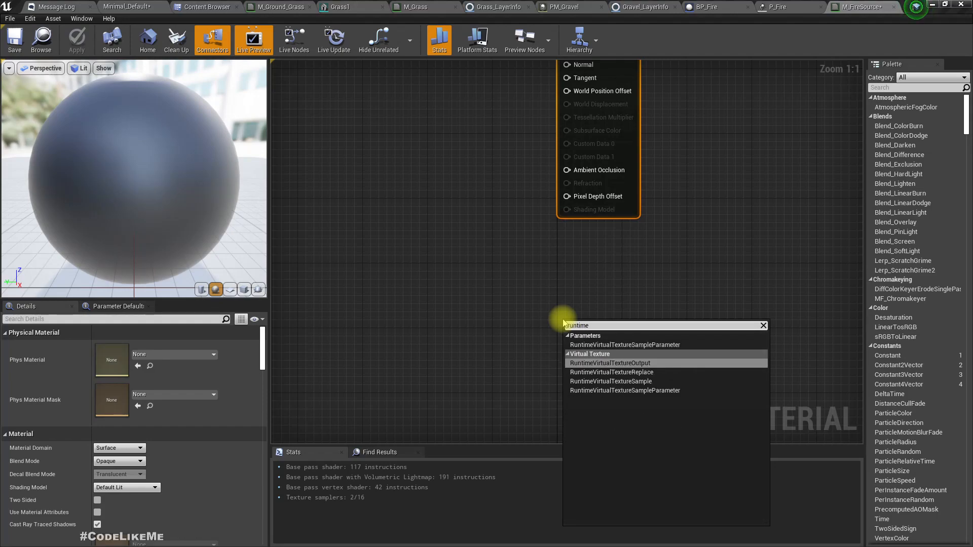
{"action": "key", "text": "Return"}
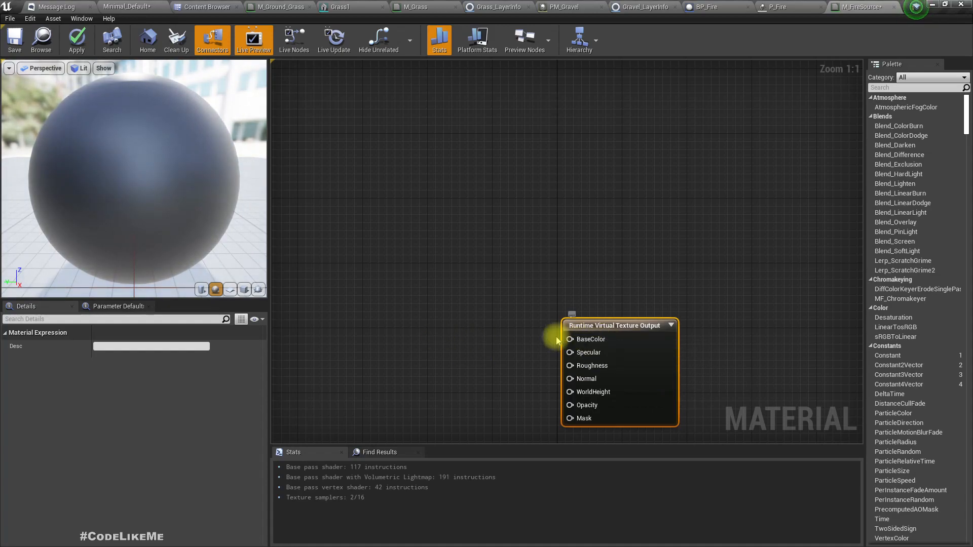
Connect a new vector parameter to the output node's BaseColor, set its R value to 1, and save the material
{"action": "left_click_drag", "start_coordinate": [579, 341], "coordinate": [506, 338]}
{"action": "type", "text": "vector par"}
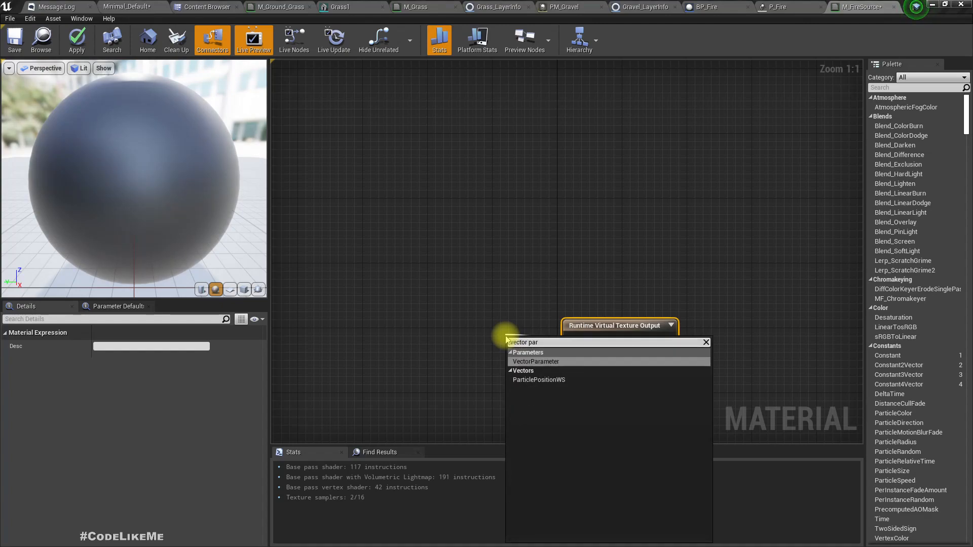
{"action": "key", "text": "Return"}
{"action": "left_click_drag", "start_coordinate": [524, 368], "coordinate": [354, 352]}
{"action": "left_click", "coordinate": [118, 391]}
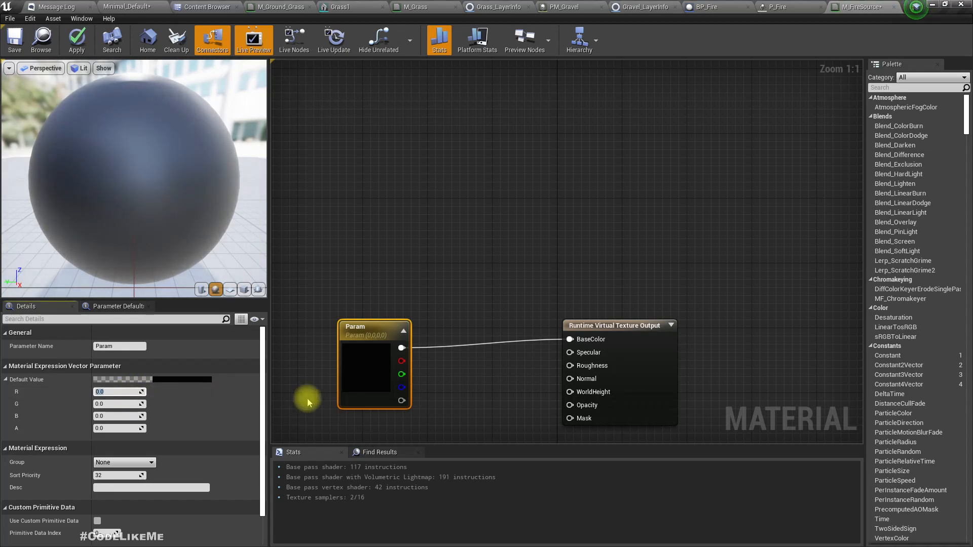
{"action": "type", "text": "1"}
{"action": "key", "text": "Return"}
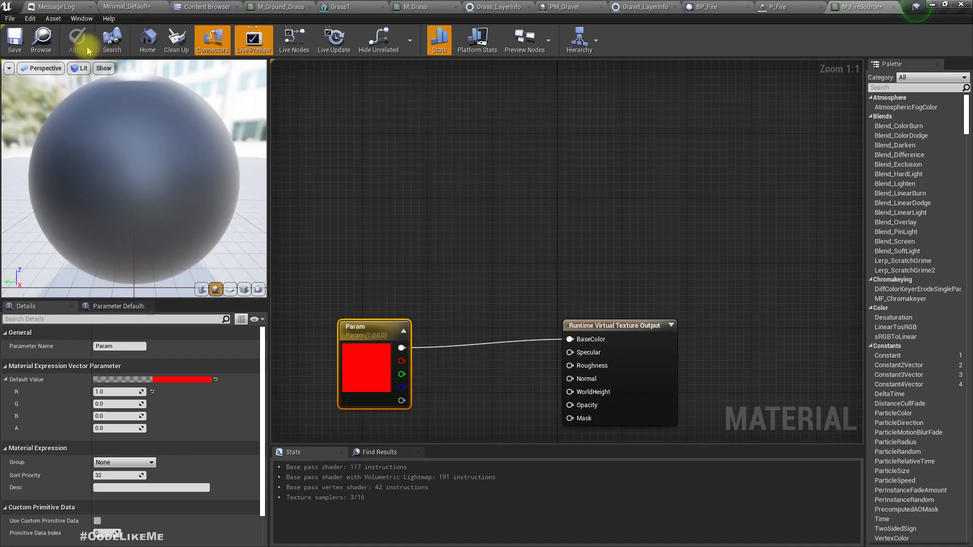
{"action": "left_click", "coordinate": [24, 43]}
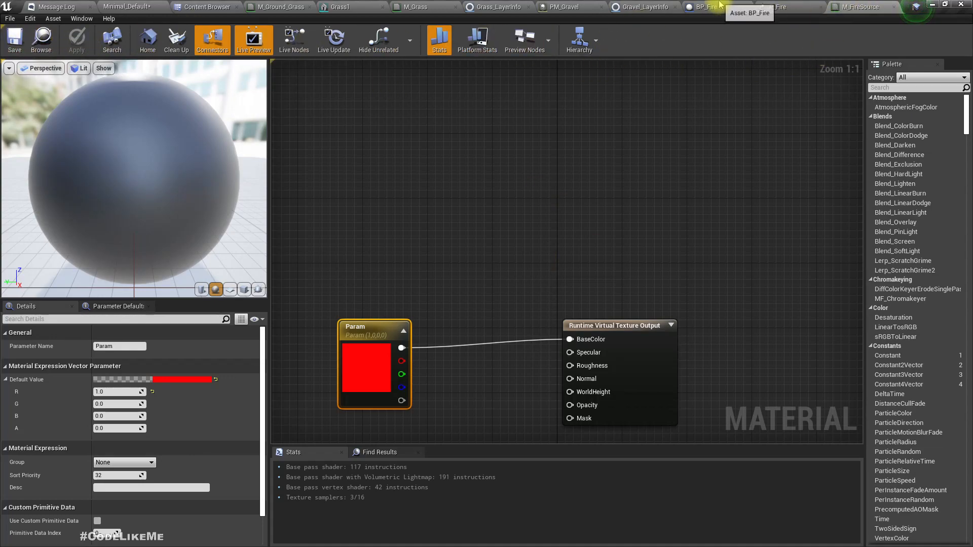
Open the BP_Fire blueprint and assign the M_FireSource material to its Plane component
{"action": "left_click", "coordinate": [720, 5]}
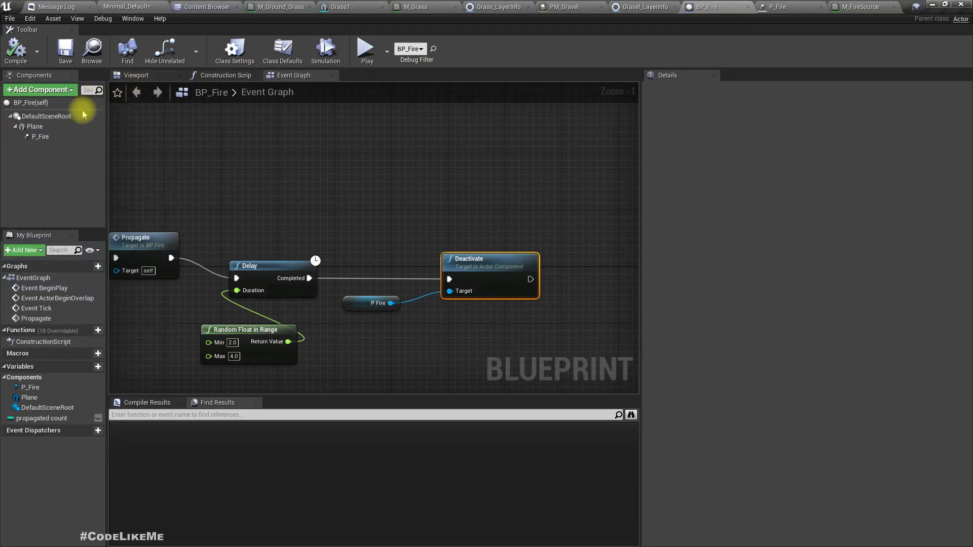
{"action": "left_click", "coordinate": [34, 126]}
{"action": "left_click", "coordinate": [134, 75]}
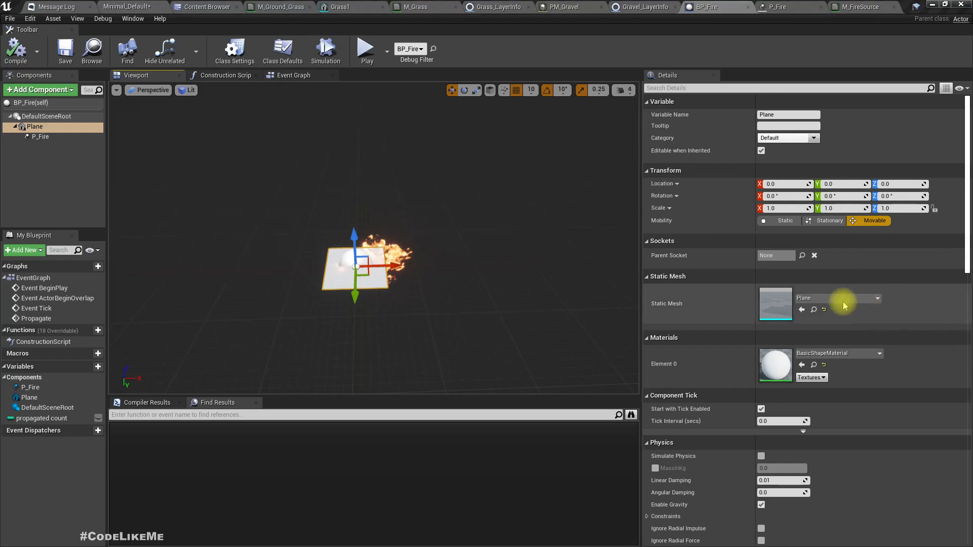
{"action": "left_click", "coordinate": [820, 354]}
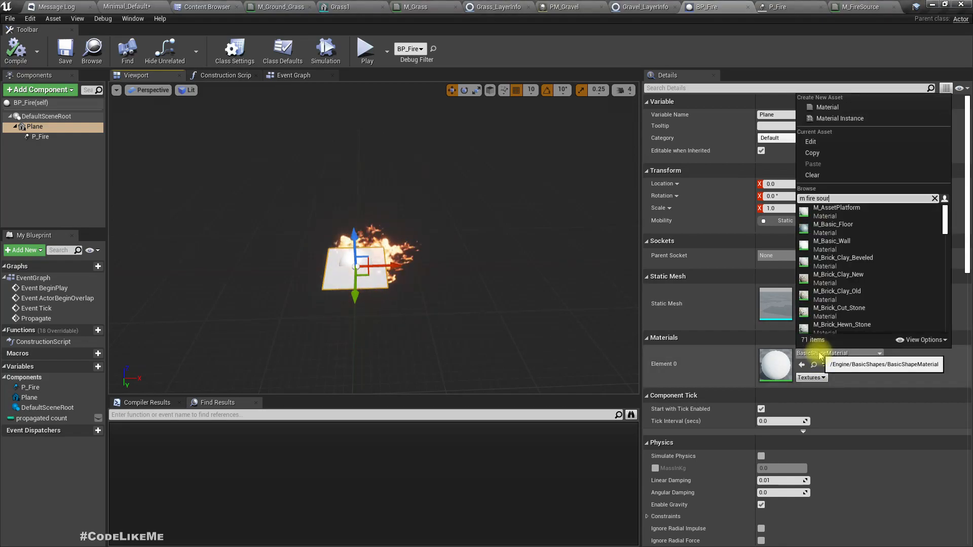
{"action": "left_click", "coordinate": [836, 218]}
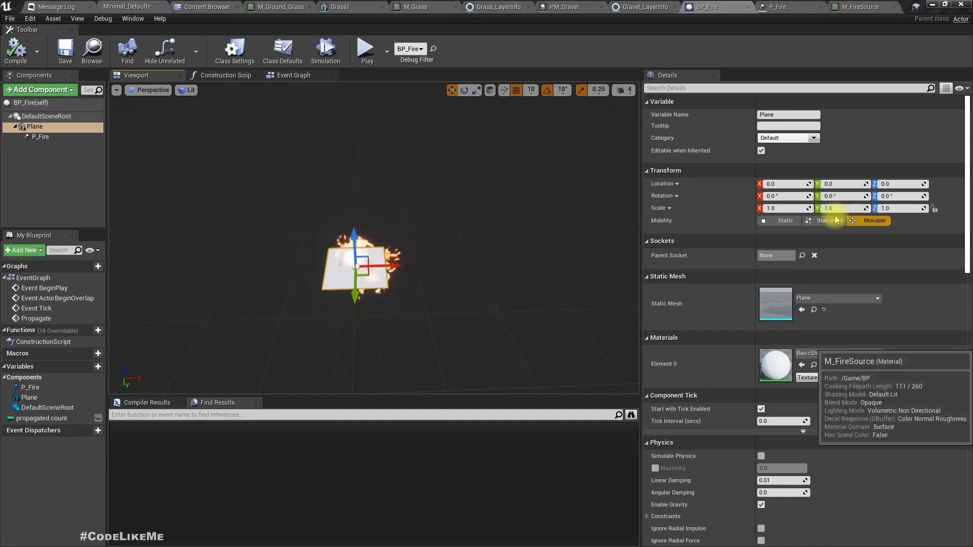
{"action": "mouse_move", "coordinate": [559, 326]}
{"action": "right_mouse_down"}
{"action": "mouse_move", "coordinate": [559, 380]}
{"action": "mouse_move", "coordinate": [570, 324]}
{"action": "mouse_move", "coordinate": [559, 325]}
{"action": "right_mouse_up"}
{"action": "key", "text": "w"}
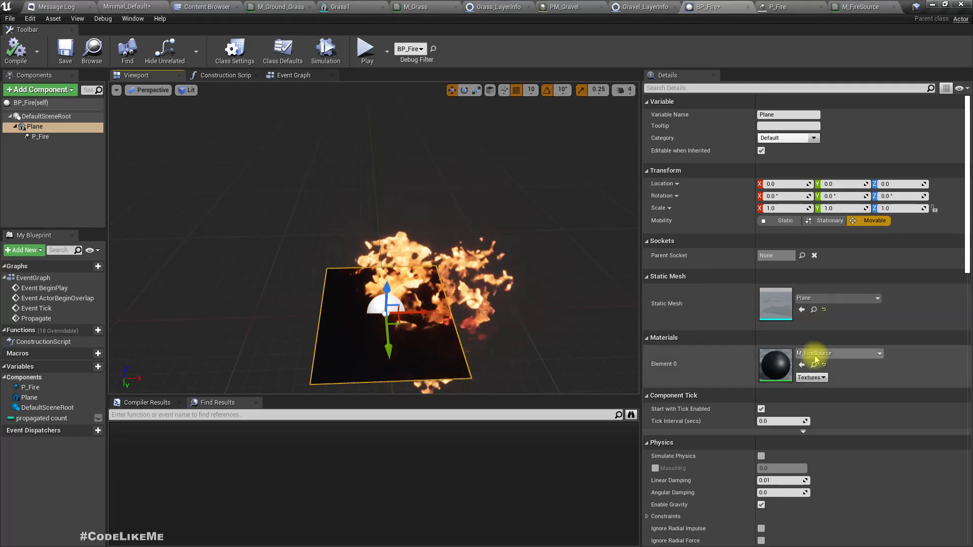
Add RVT_Fire to the Plane's Draw in Virtual Textures array and compile BP_Fire
{"action": "scroll", "coordinate": [765, 395], "scroll_direction": "down", "scroll_amount": 5}
{"action": "scroll", "coordinate": [767, 400], "scroll_direction": "down", "scroll_amount": 5}
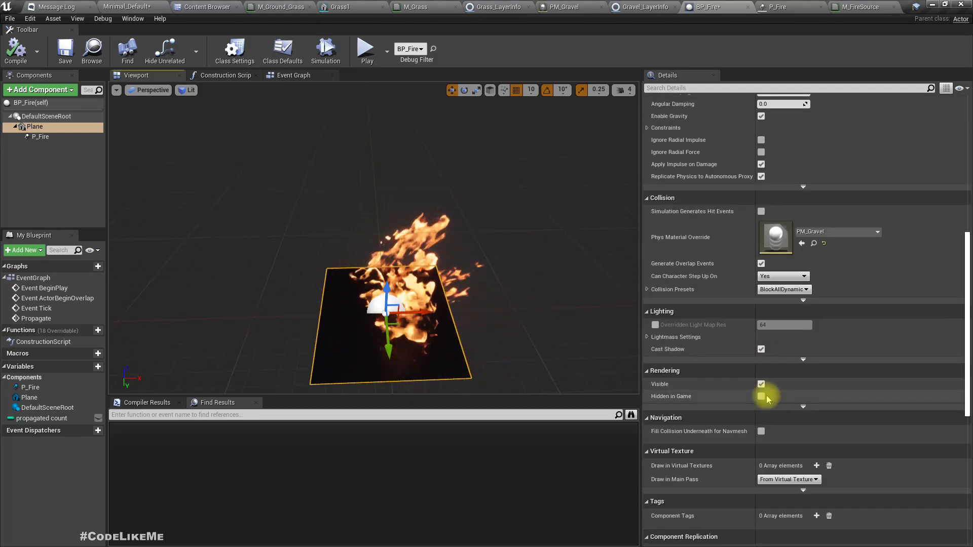
{"action": "left_click", "coordinate": [817, 465]}
{"action": "left_click", "coordinate": [810, 487]}
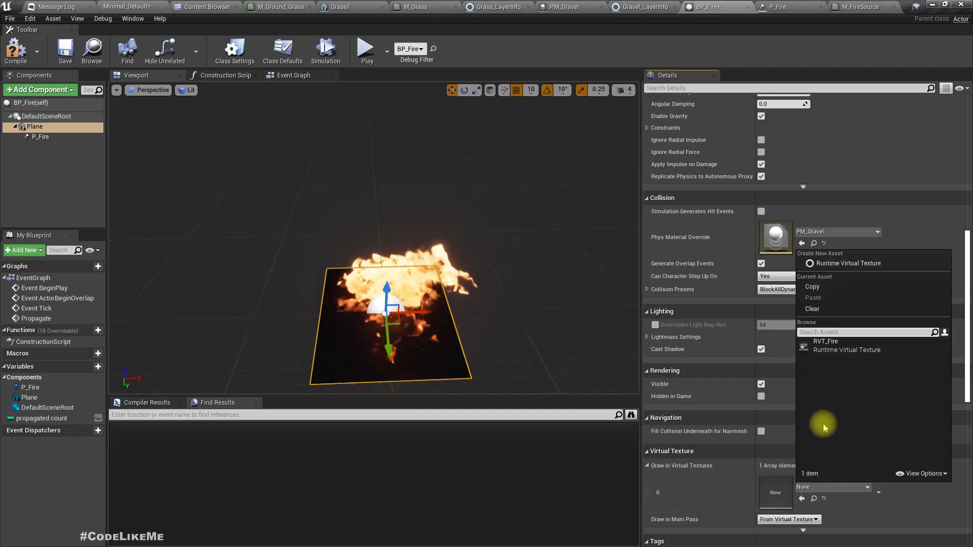
{"action": "left_click", "coordinate": [823, 349]}
{"action": "scroll", "coordinate": [790, 487], "scroll_direction": "down", "scroll_amount": 2}
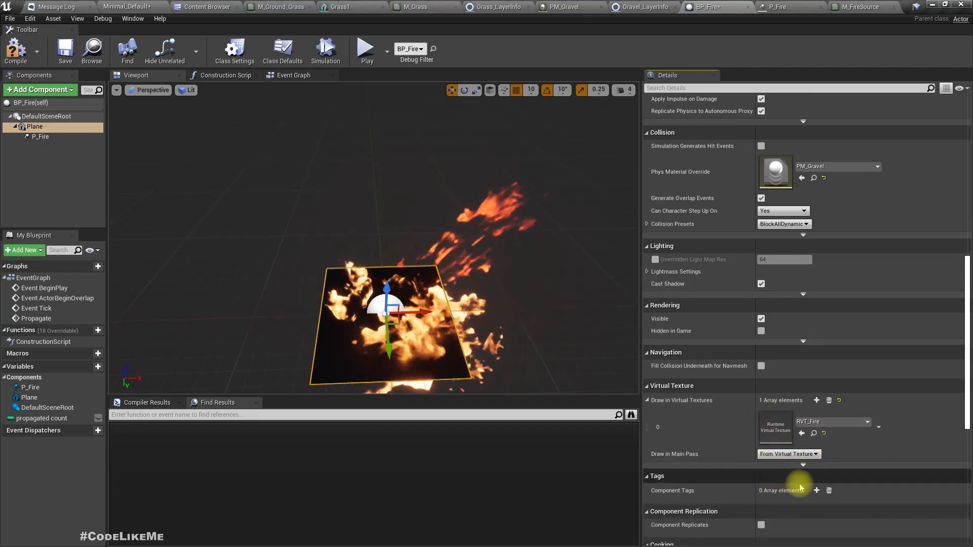
{"action": "left_click", "coordinate": [788, 453]}
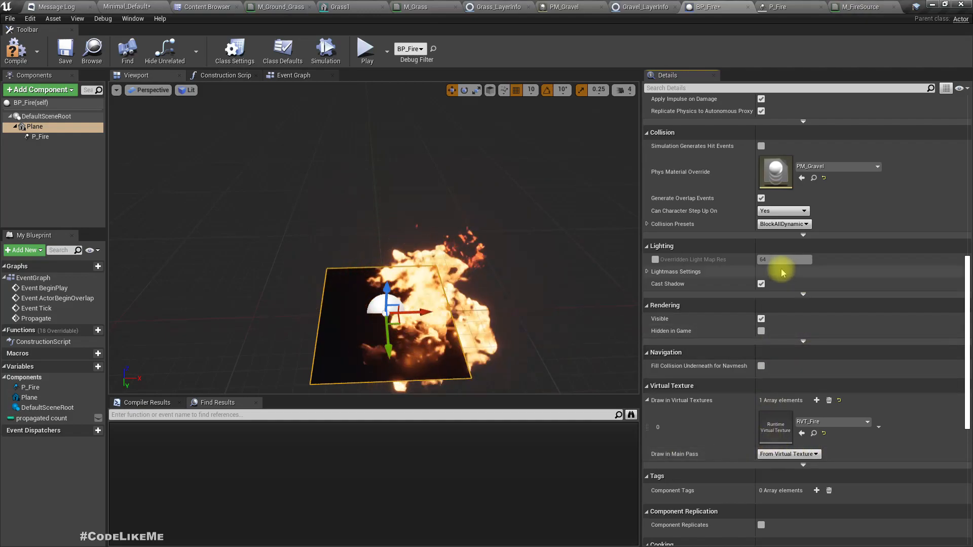
{"action": "scroll", "coordinate": [807, 343], "scroll_direction": "down", "scroll_amount": 5}
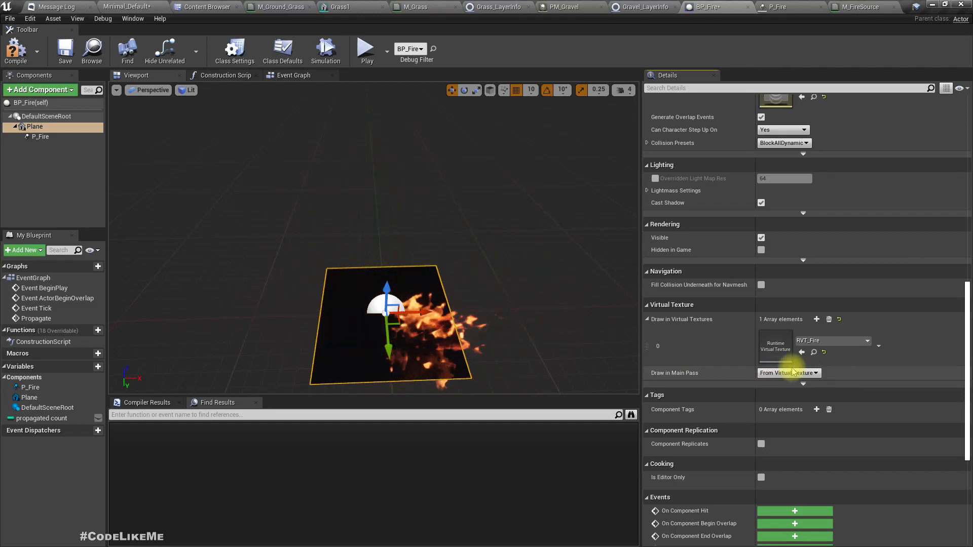
{"action": "left_click", "coordinate": [16, 51]}
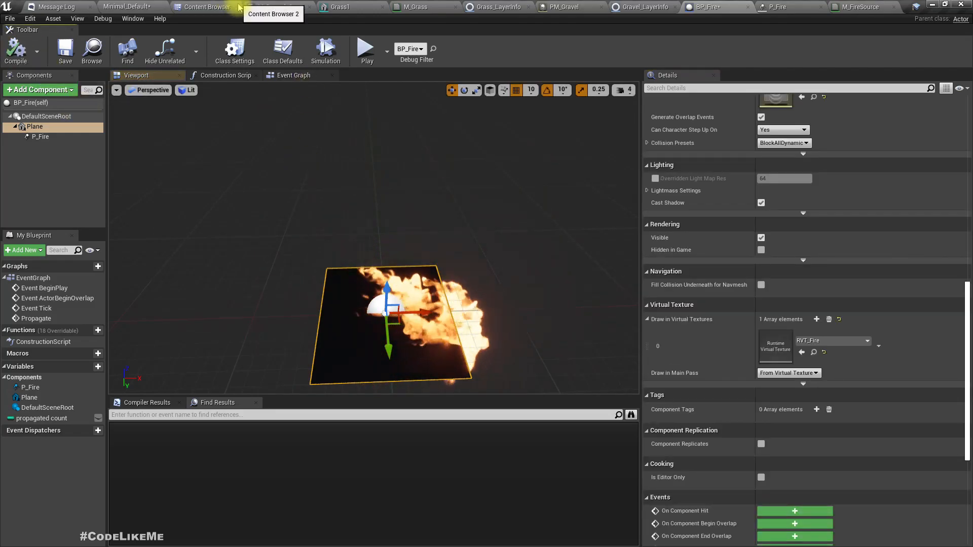
Check the BP_Fire plane in the level by trying a Z location of 132, undoing the move, and briefly playing the level
{"action": "left_click", "coordinate": [152, 7]}
{"action": "key", "text": "d"}
{"action": "right_click_drag", "start_coordinate": [488, 239], "coordinate": [487, 240]}
{"action": "key", "text": "w"}
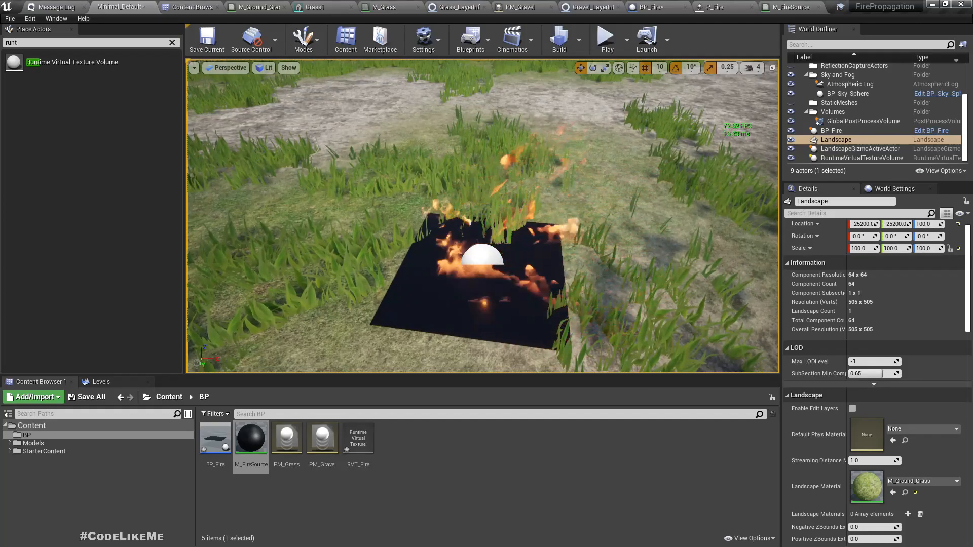
{"action": "left_click", "coordinate": [485, 213]}
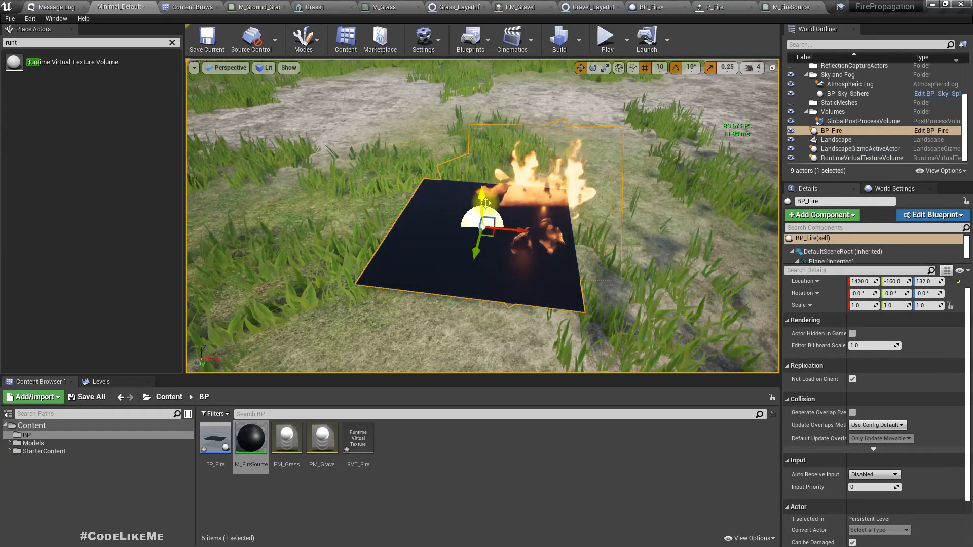
{"action": "key", "text": "ctrl+z"}
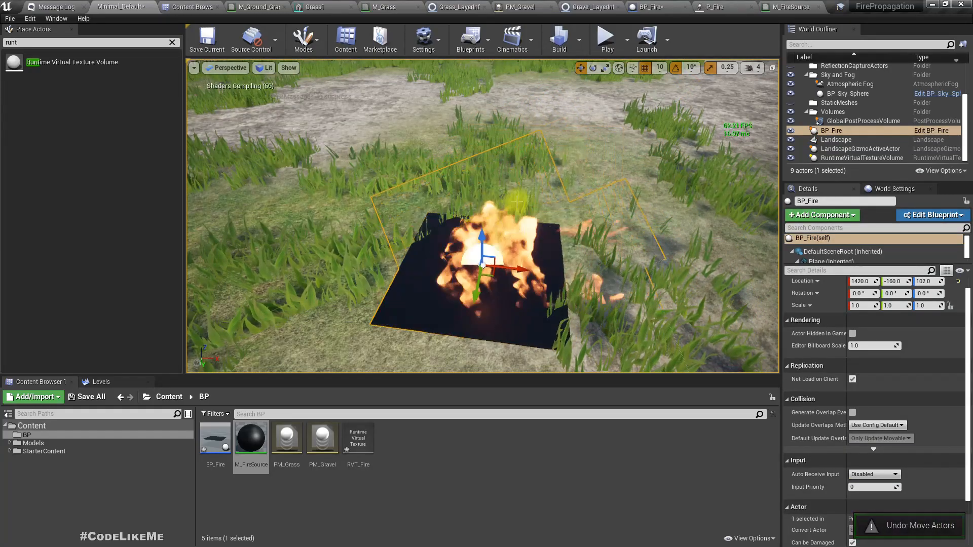
{"action": "left_click", "coordinate": [605, 37]}
{"action": "key", "text": "Escape"}
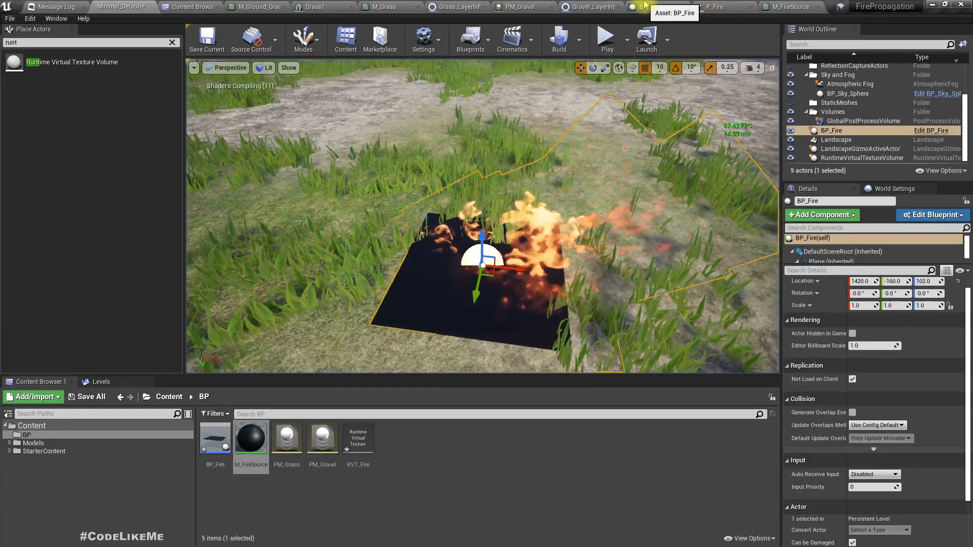
Set Draw in Main Pass to Never for the Plane component of BP_Fire
{"action": "left_click", "coordinate": [649, 7]}
{"action": "left_click", "coordinate": [788, 373]}
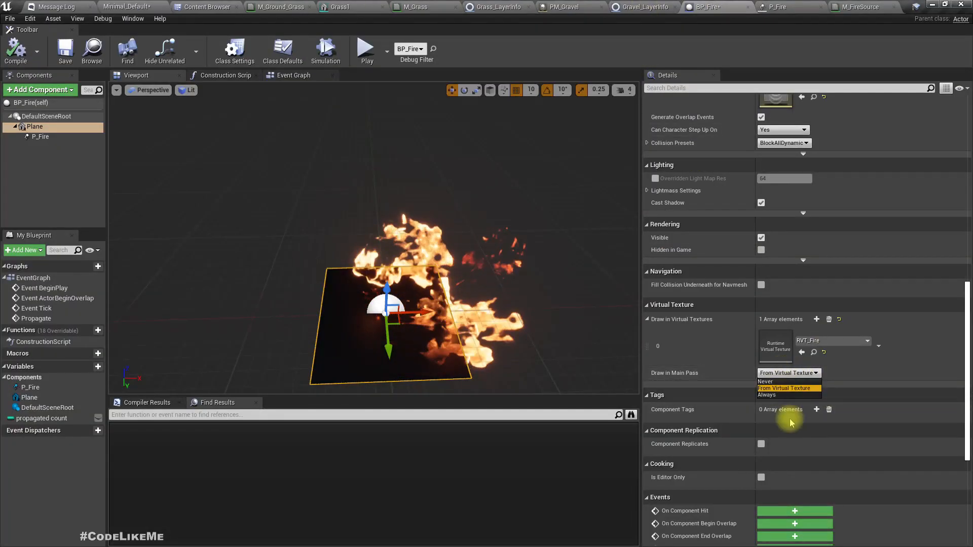
{"action": "left_click", "coordinate": [768, 384]}
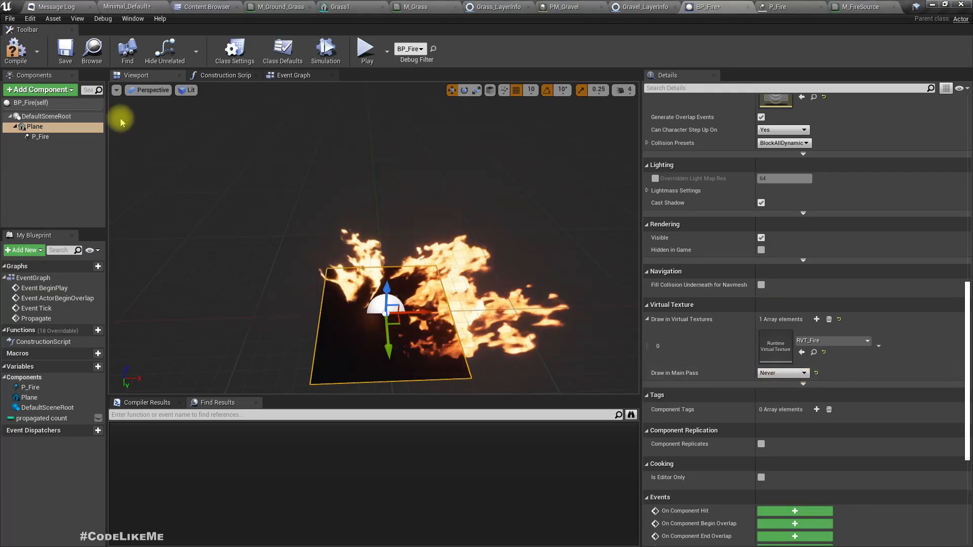
Playtest the level to check how the BP_Fire plane renders on the landscape, and stop the session
{"action": "left_click", "coordinate": [126, 6]}
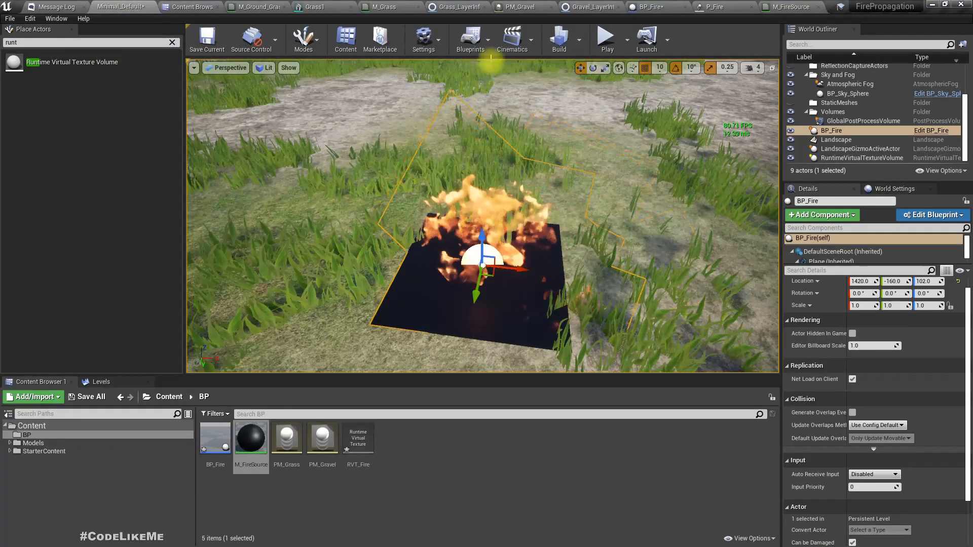
{"action": "key", "text": "alt+p"}
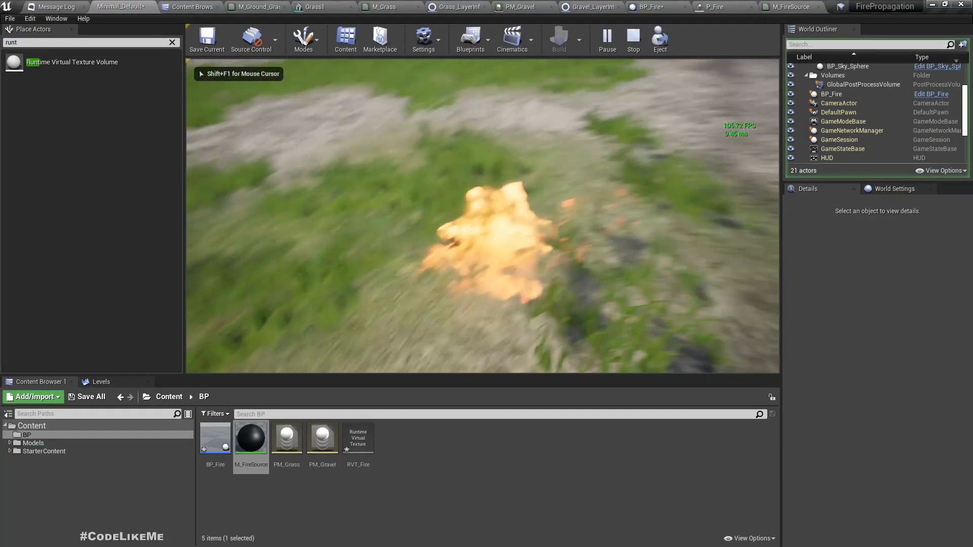
{"action": "key", "text": "a"}
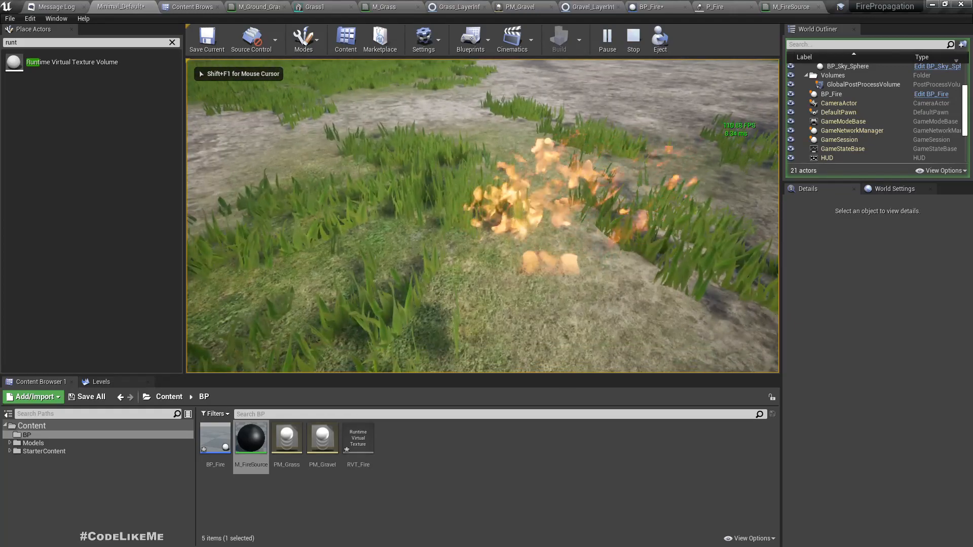
{"action": "key", "text": "Escape"}
{"action": "left_click", "coordinate": [632, 38]}
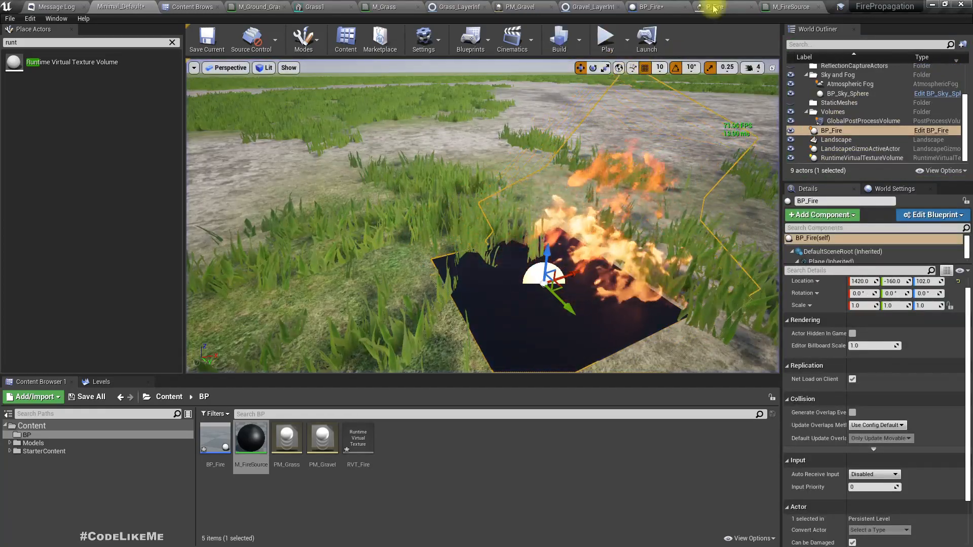
Open the landscape's M_Ground_Grass material and move its result node farther away from the Layer Blend node
{"action": "left_click", "coordinate": [344, 230]}
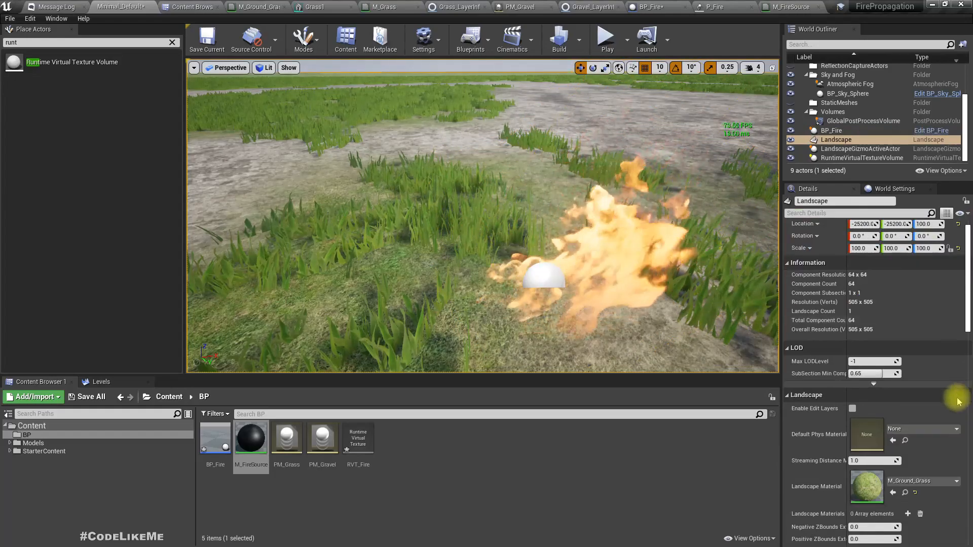
{"action": "double_click", "coordinate": [871, 494]}
{"action": "right_click_drag", "start_coordinate": [534, 278], "coordinate": [531, 218]}
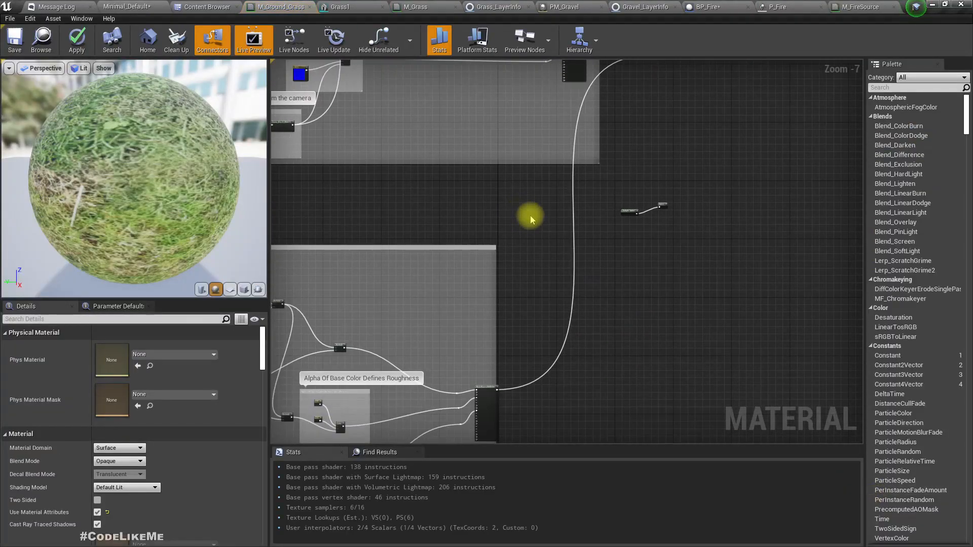
{"action": "scroll", "coordinate": [532, 217], "scroll_direction": "down", "scroll_amount": 2}
{"action": "right_click_drag", "start_coordinate": [591, 159], "coordinate": [541, 332]}
{"action": "scroll", "coordinate": [603, 276], "scroll_direction": "up", "scroll_amount": 9}
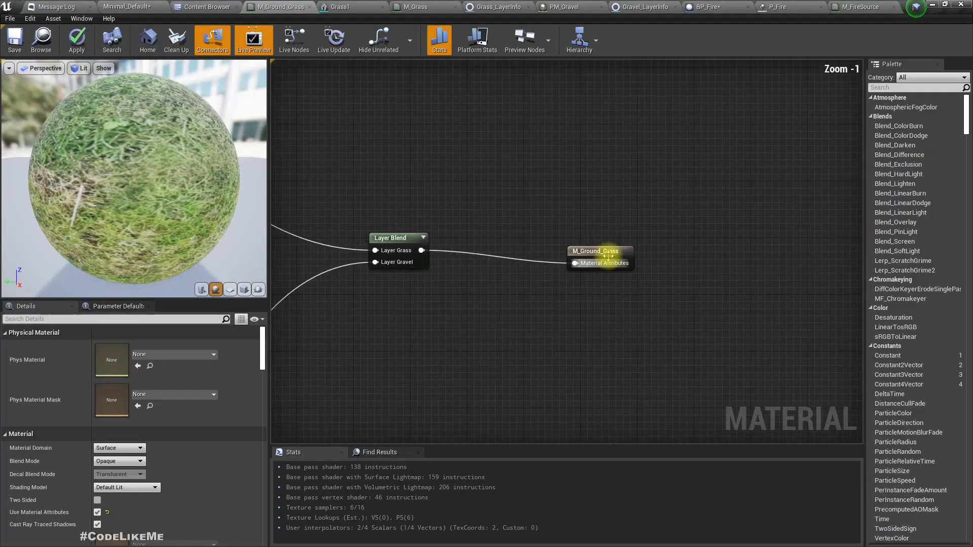
{"action": "left_click_drag", "start_coordinate": [647, 253], "coordinate": [758, 248]}
{"action": "right_click_drag", "start_coordinate": [685, 322], "coordinate": [626, 263]}
Group the Sample 'Grass' and Grass output nodes in a comment titled Grass and place it above the M_Ground_Grass node
{"action": "scroll", "coordinate": [598, 291], "scroll_direction": "down", "scroll_amount": 5}
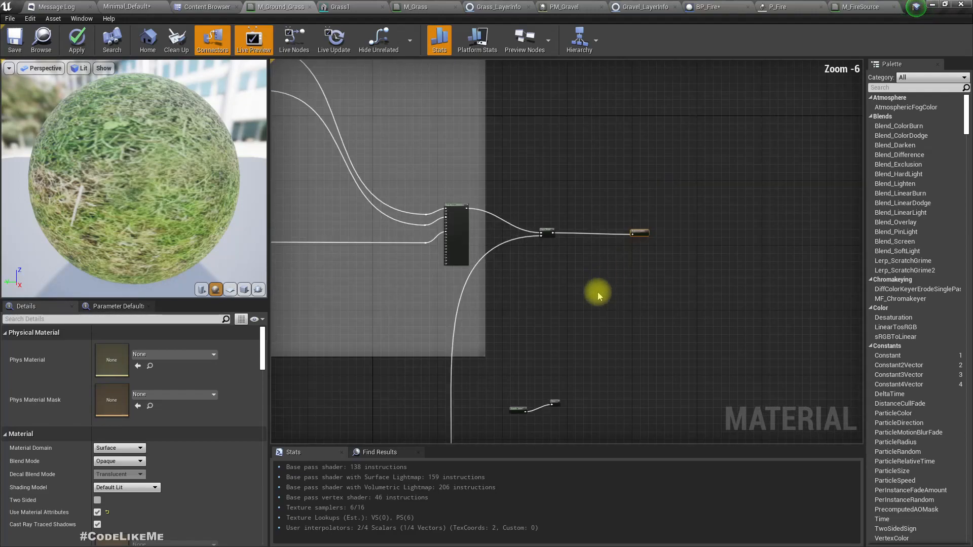
{"action": "left_click_drag", "start_coordinate": [566, 363], "coordinate": [603, 220]}
{"action": "scroll", "coordinate": [605, 219], "scroll_direction": "up", "scroll_amount": 6}
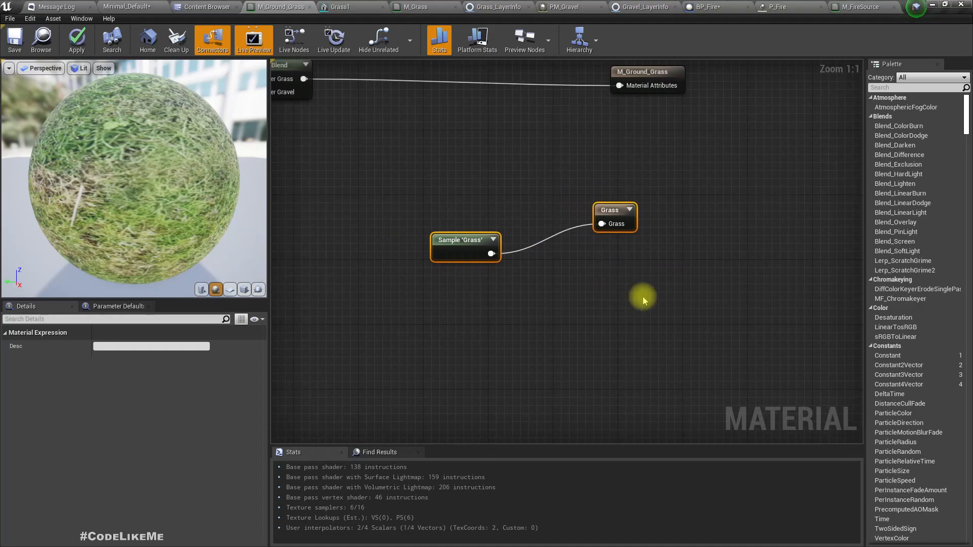
{"action": "key", "text": "c"}
{"action": "type", "text": "Grass"}
{"action": "key", "text": "Return"}
{"action": "left_click_drag", "start_coordinate": [520, 185], "coordinate": [543, 461]}
{"action": "scroll", "coordinate": [519, 308], "scroll_direction": "down", "scroll_amount": 5}
{"action": "left_click_drag", "start_coordinate": [535, 333], "coordinate": [533, 91]}
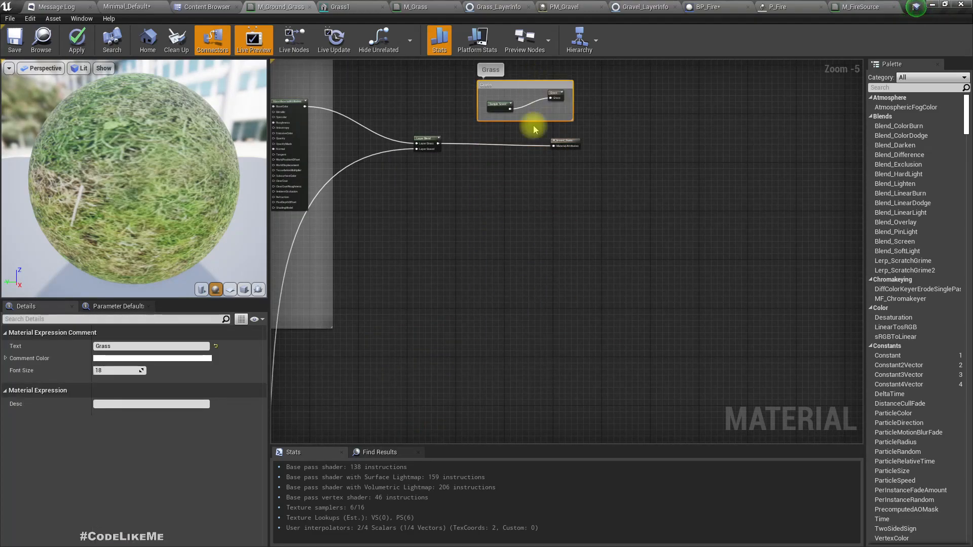
{"action": "scroll", "coordinate": [533, 130], "scroll_direction": "up", "scroll_amount": 5}
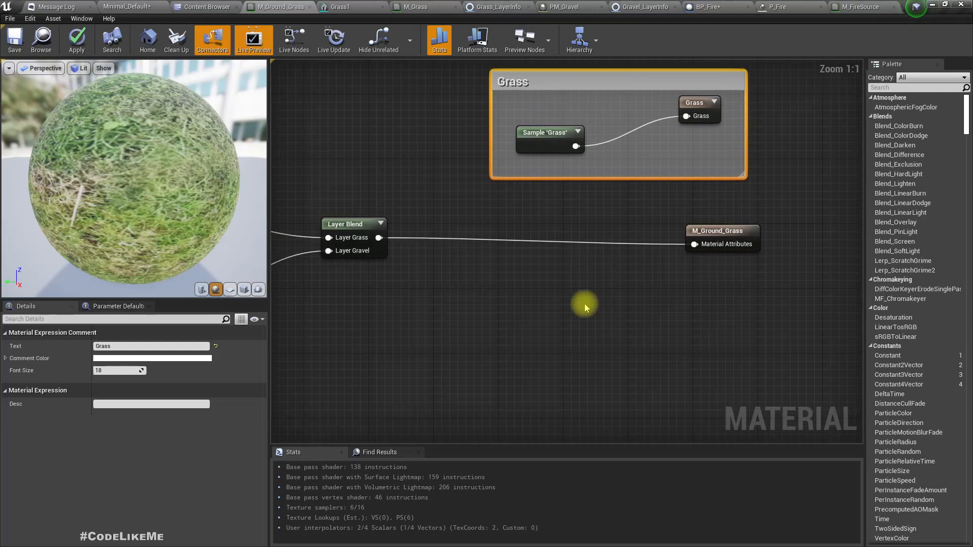
Add a Runtime Virtual Texture Sample node in the free space below the Layer Blend connection
{"action": "right_click", "coordinate": [547, 307]}
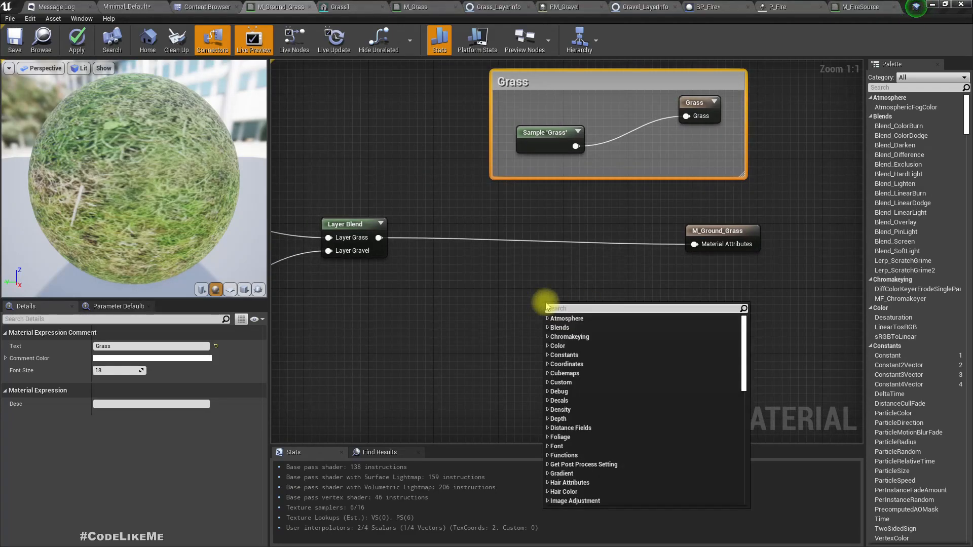
{"action": "type", "text": "virtua"}
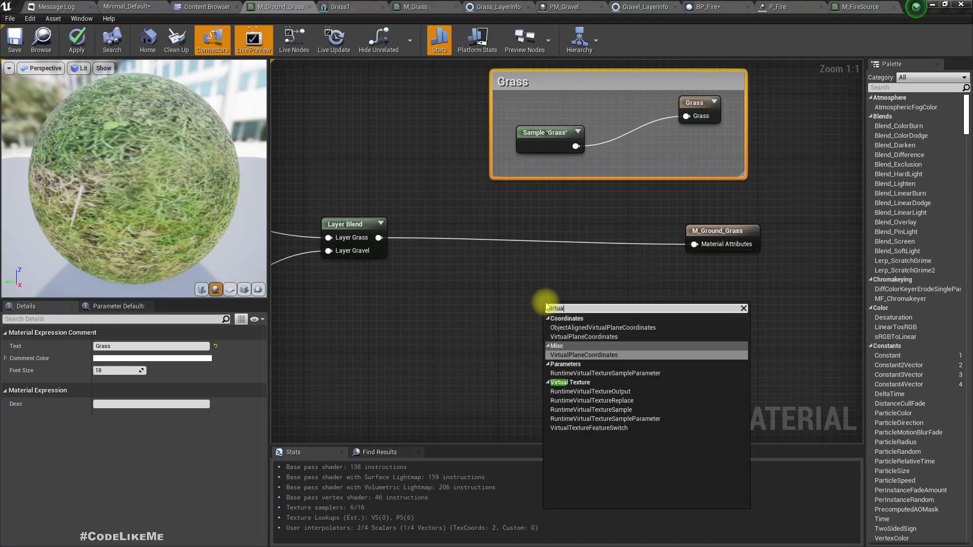
{"action": "type", "text": "l texture"}
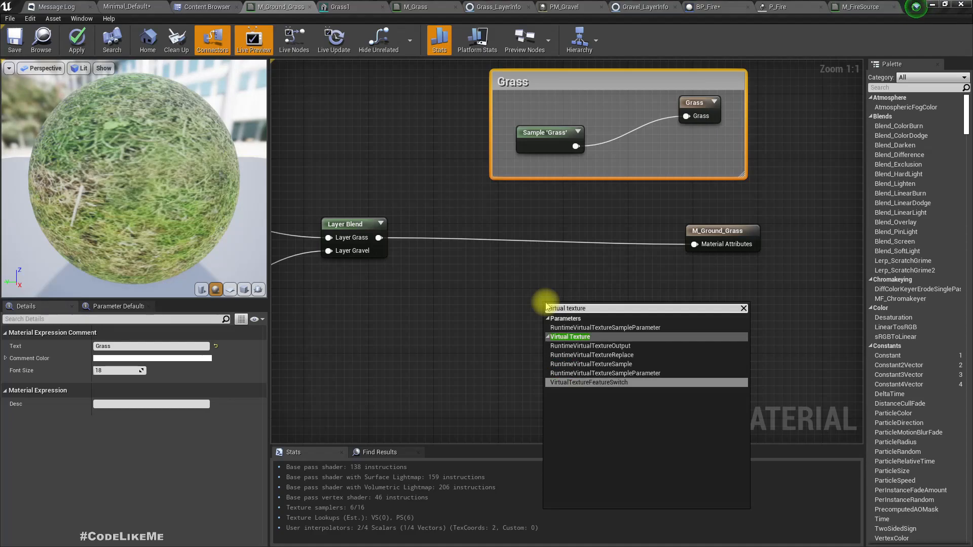
{"action": "key", "text": "Up"}
{"action": "key", "text": "Up"}
{"action": "key", "text": "Return"}
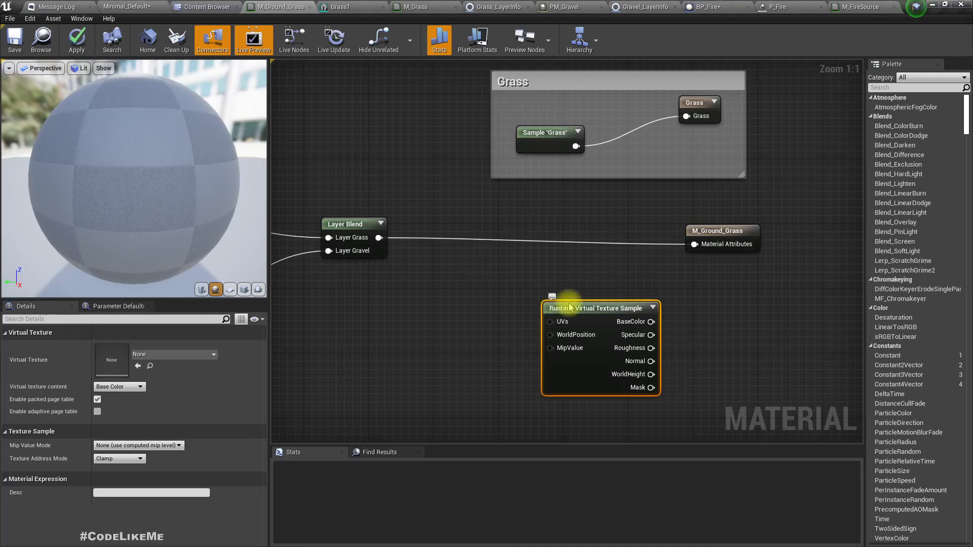
Try splitting the virtual texture sample's BaseColor with a BreakOutFloat2Components node
{"action": "left_click_drag", "start_coordinate": [594, 318], "coordinate": [568, 346]}
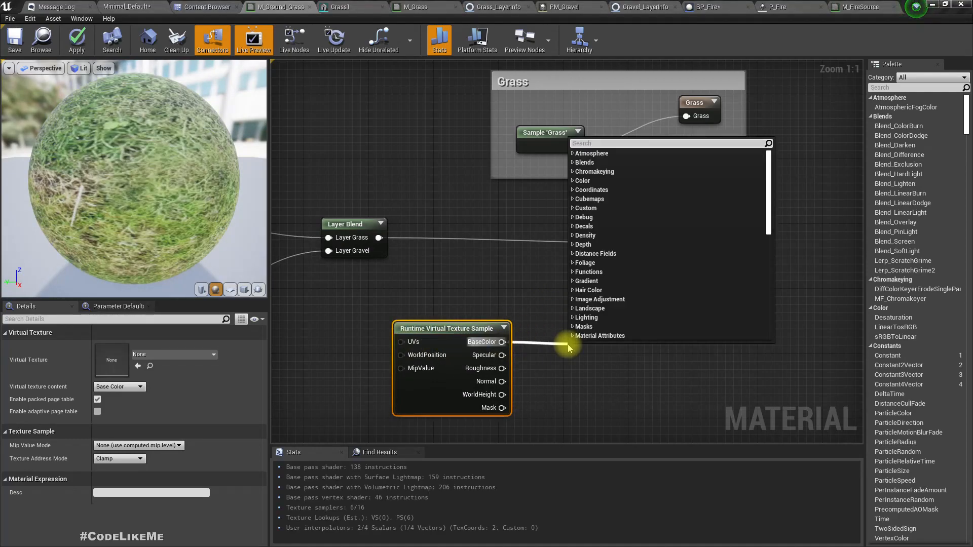
{"action": "type", "text": "brea"}
{"action": "key", "text": "Return"}
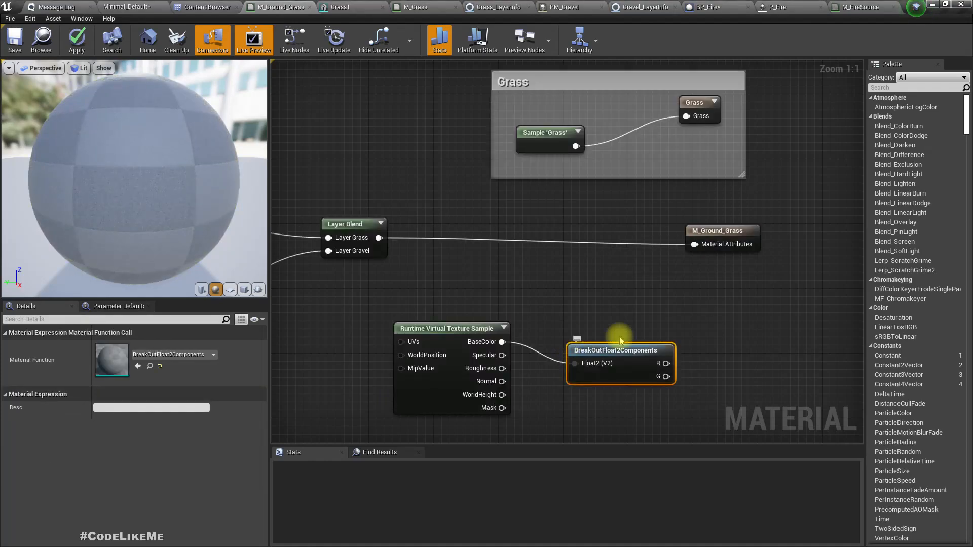
{"action": "key", "text": "Delete"}
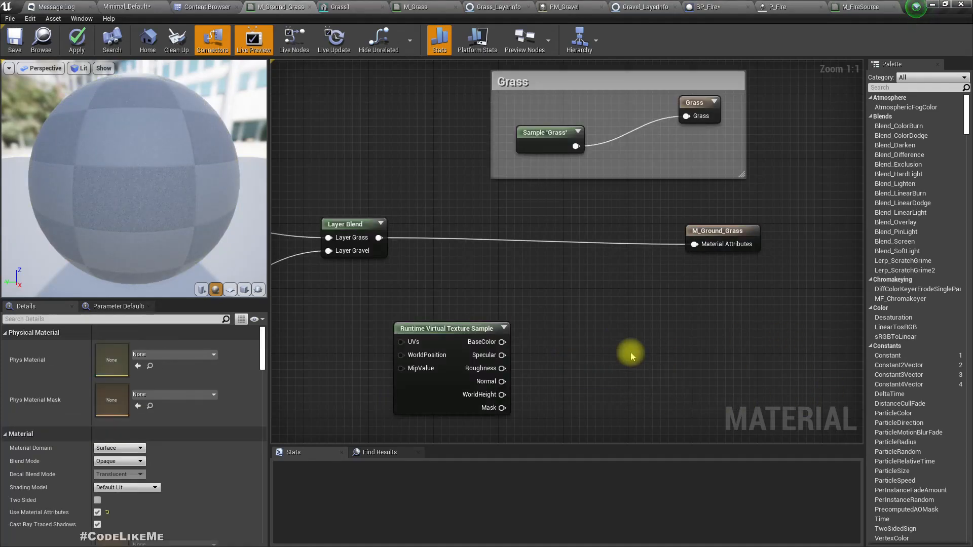
Attach a ComponentMask node to the virtual texture sample's BaseColor output and limit it to the R channel
{"action": "left_click_drag", "start_coordinate": [491, 343], "coordinate": [536, 348]}
{"action": "type", "text": "componen"}
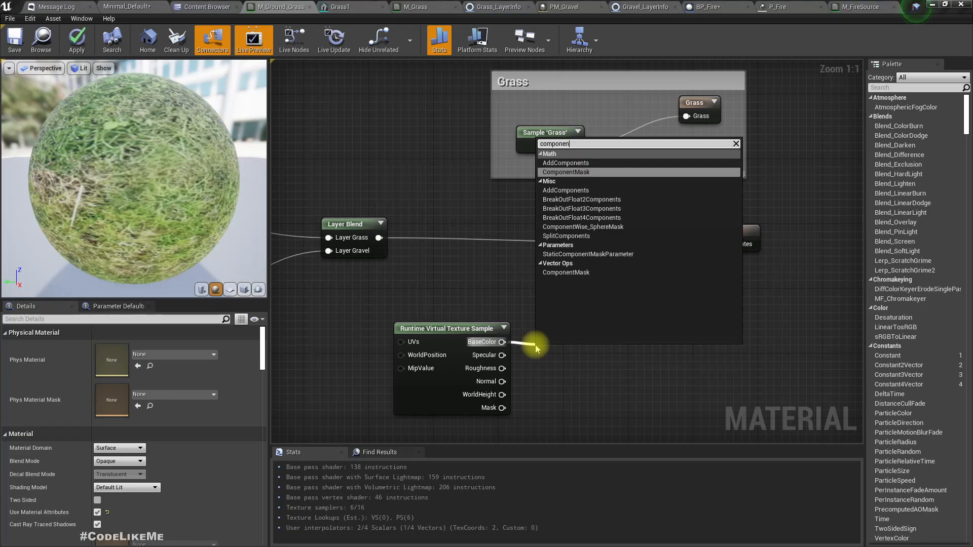
{"action": "key", "text": "Return"}
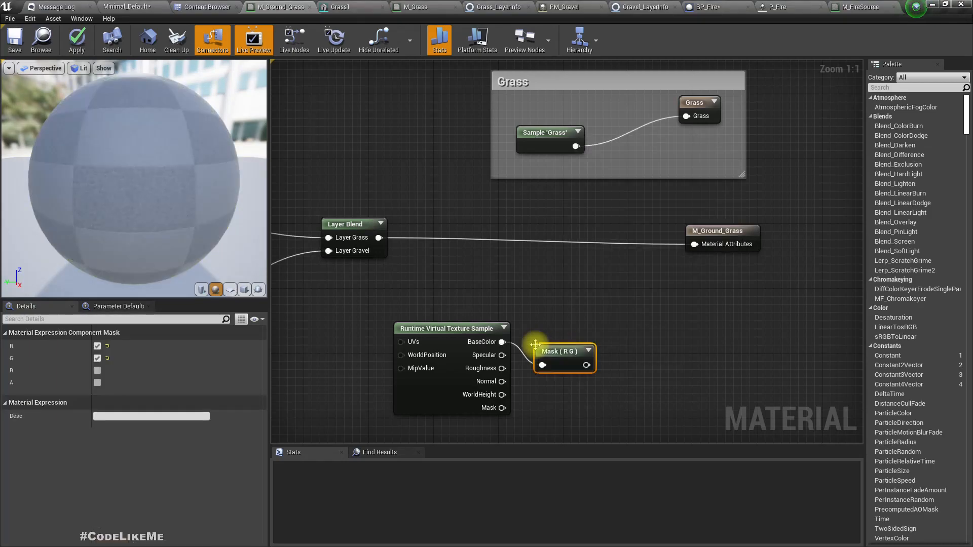
{"action": "left_click", "coordinate": [97, 358]}
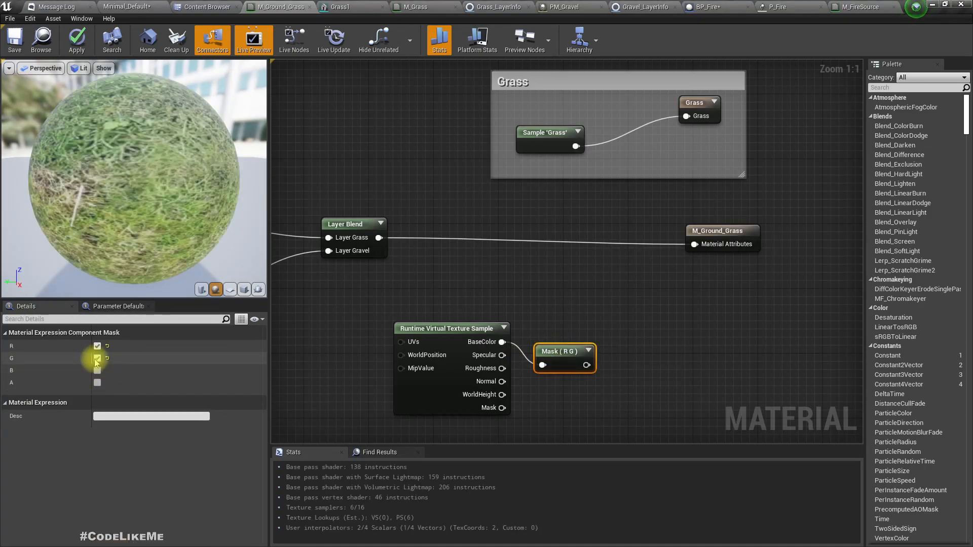
Try inserting a Lerp node between Layer Blend and the M_Ground_Grass Material Attributes input
{"action": "left_click_drag", "start_coordinate": [383, 245], "coordinate": [523, 242]}
{"action": "type", "text": "lerp"}
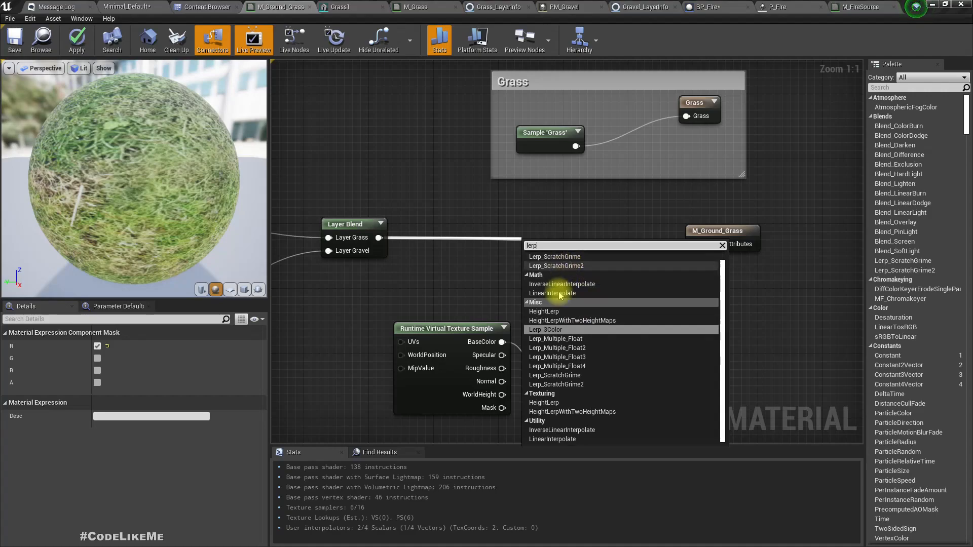
{"action": "left_click", "coordinate": [568, 332]}
{"action": "left_click_drag", "start_coordinate": [586, 258], "coordinate": [694, 244]}
{"action": "left_click", "coordinate": [660, 318]}
{"action": "left_click", "coordinate": [542, 244]}
{"action": "key", "text": "Delete"}
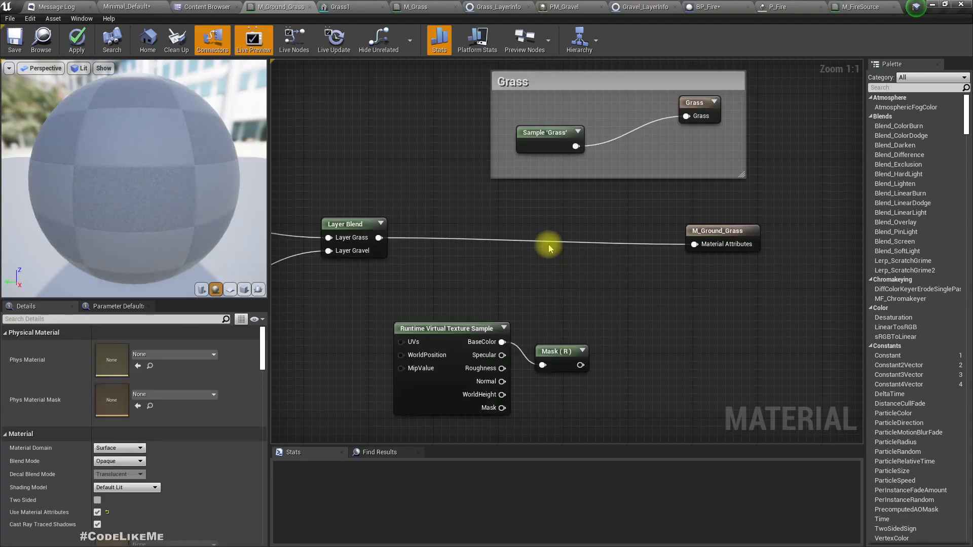
{"action": "left_click_drag", "start_coordinate": [379, 237], "coordinate": [503, 239]}
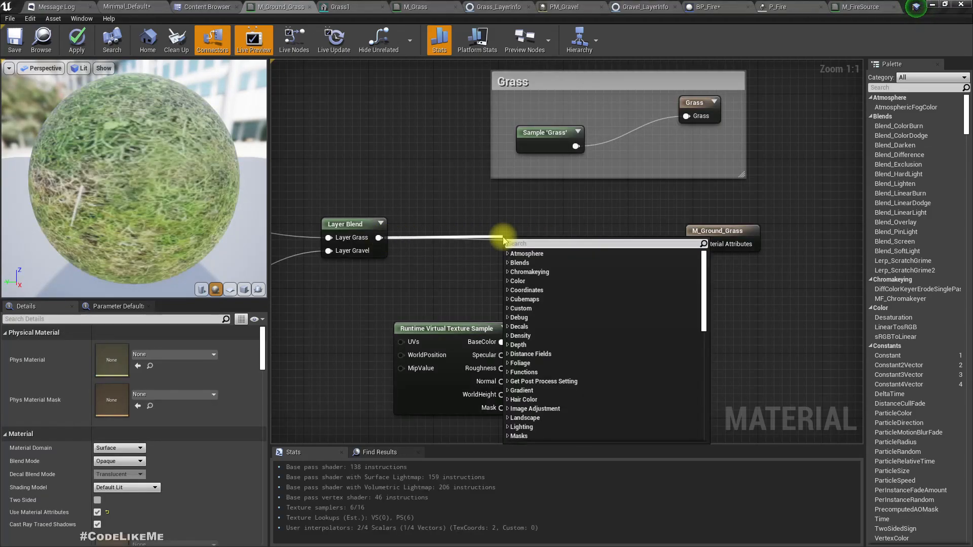
{"action": "type", "text": "Lerp"}
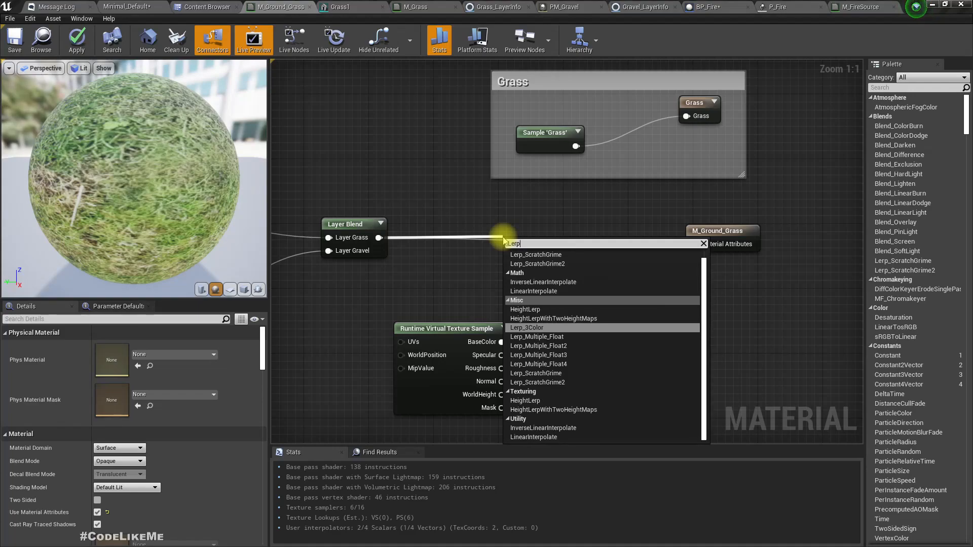
{"action": "key", "text": "Escape"}
{"action": "left_click_drag", "start_coordinate": [694, 244], "coordinate": [669, 266]}
{"action": "type", "text": "lerp"}
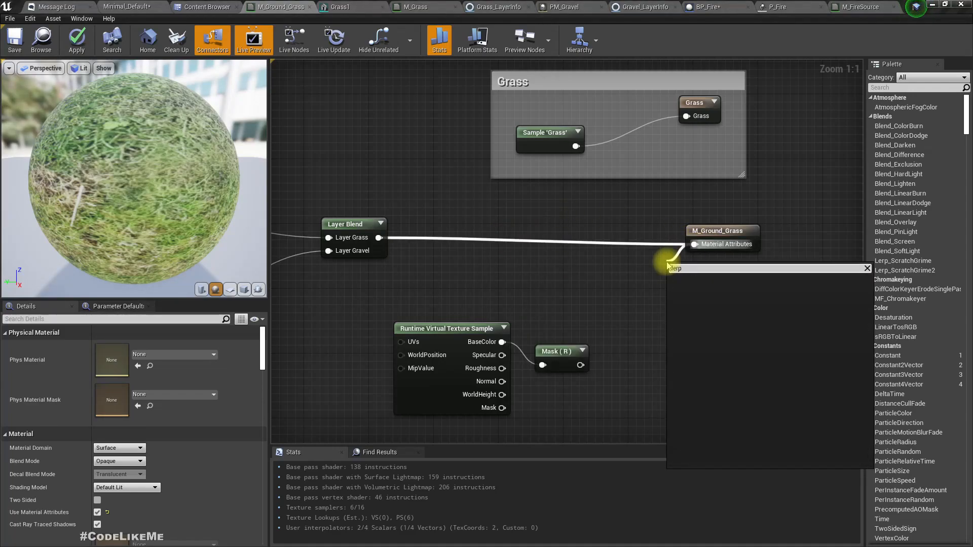
{"action": "key", "text": "BackSpace"}
{"action": "key", "text": "BackSpace"}
{"action": "key", "text": "BackSpace"}
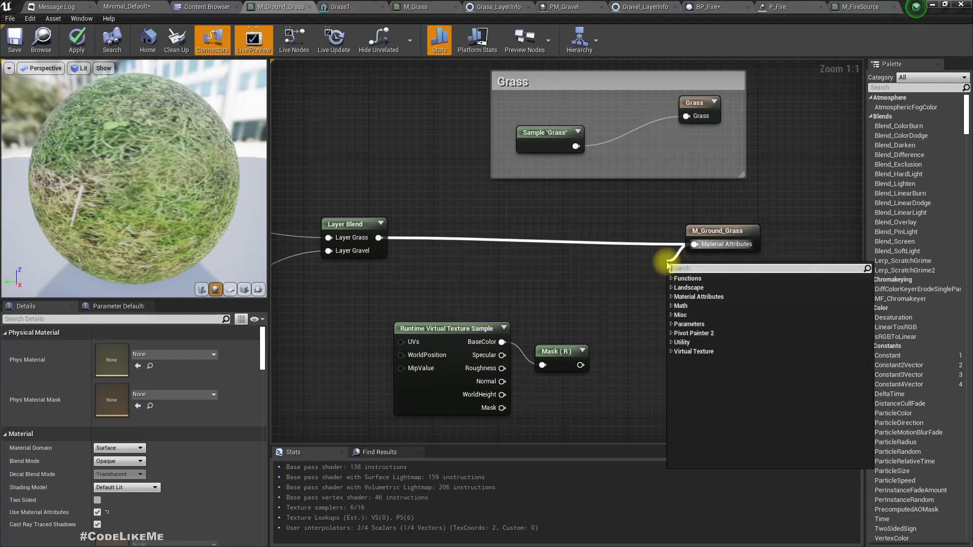
{"action": "left_click", "coordinate": [627, 303]}
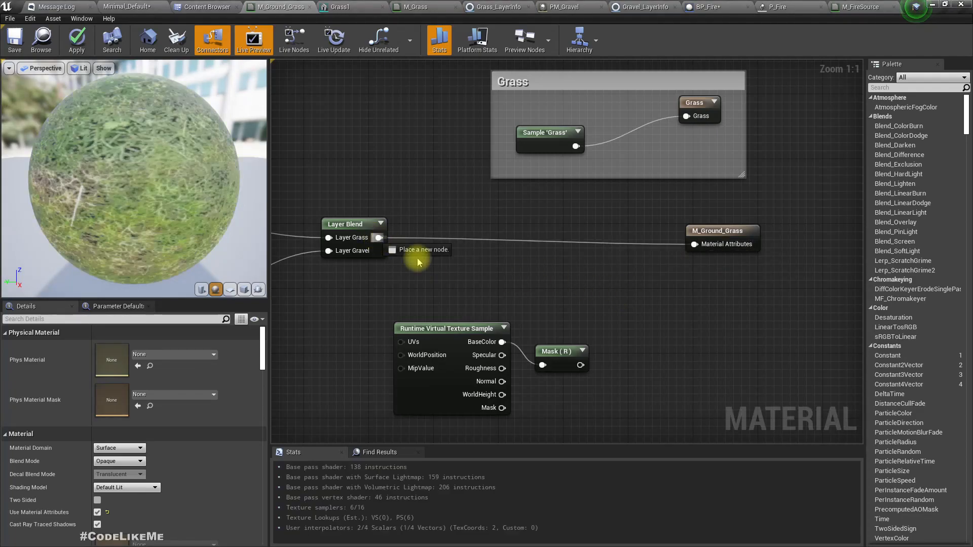
Add a BlendMaterialAttributes node with the Layer Blend output feeding its A input, and place it before the result node
{"action": "left_click_drag", "start_coordinate": [378, 238], "coordinate": [466, 273]}
{"action": "type", "text": "blend materi"}
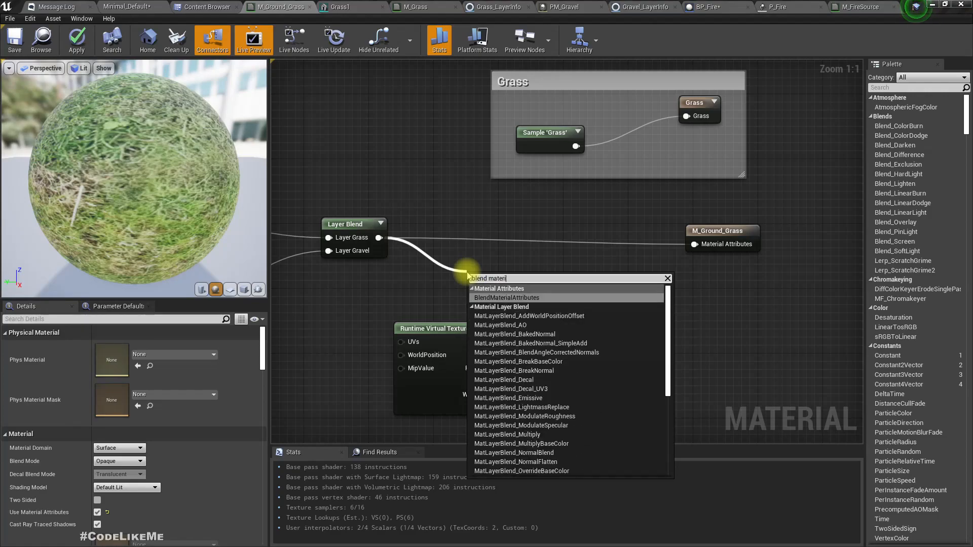
{"action": "key", "text": "Return"}
{"action": "left_click_drag", "start_coordinate": [494, 283], "coordinate": [559, 269]}
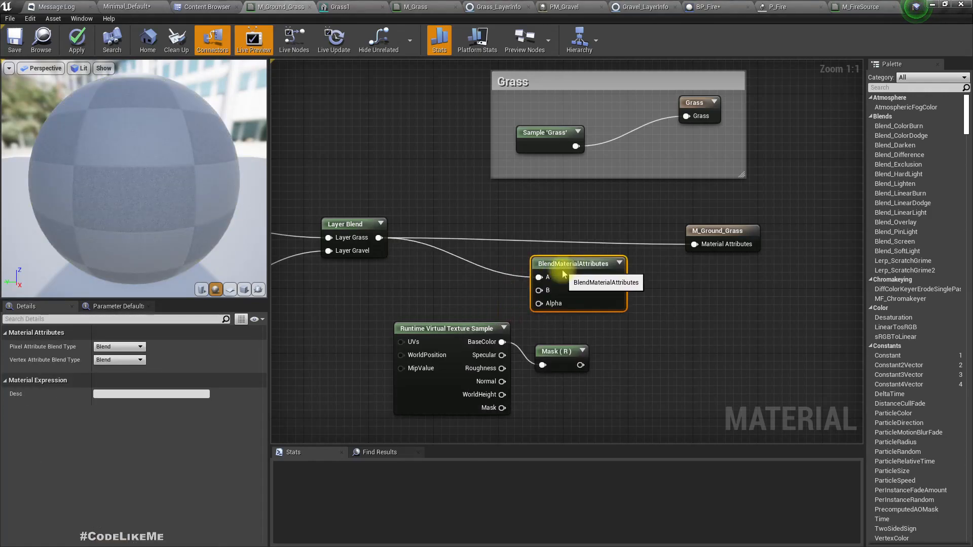
Connect the R mask to the blend's Alpha and the blend's output to M_Ground_Grass Material Attributes, moving the sample node lower
{"action": "left_click_drag", "start_coordinate": [580, 364], "coordinate": [541, 304]}
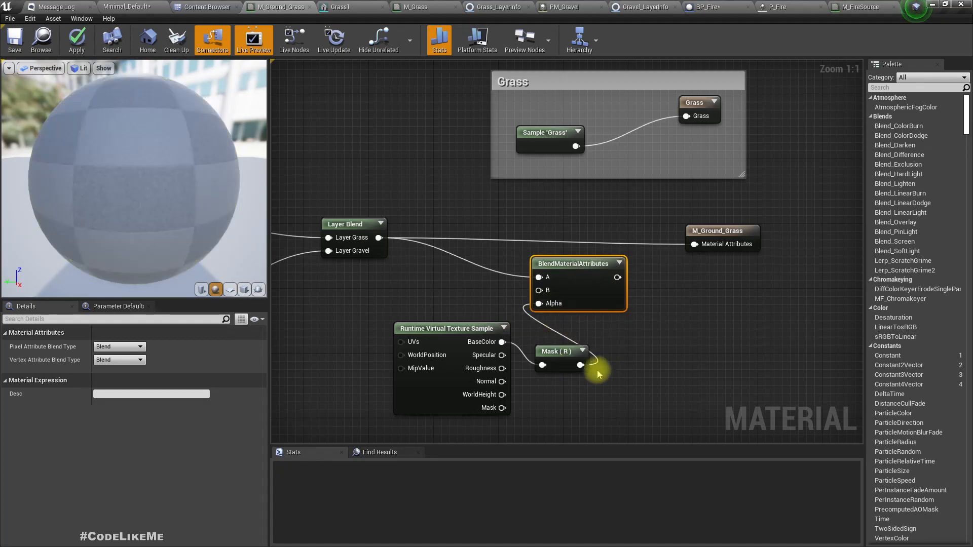
{"action": "left_click_drag", "start_coordinate": [456, 345], "coordinate": [582, 412]}
{"action": "left_click_drag", "start_coordinate": [619, 278], "coordinate": [699, 245]}
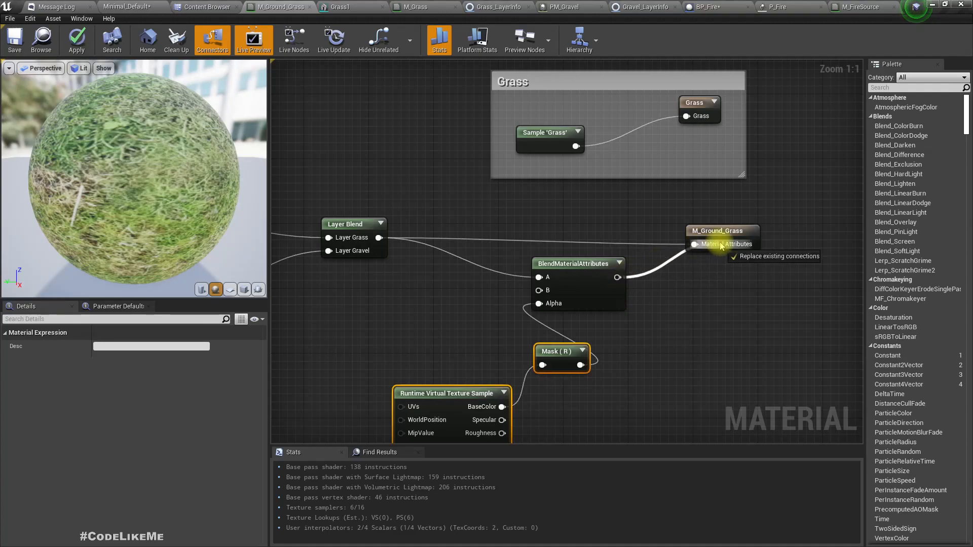
Assign RVT_Fire as the Virtual Texture of the Runtime Virtual Texture Sample node
{"action": "right_click_drag", "start_coordinate": [418, 332], "coordinate": [531, 284]}
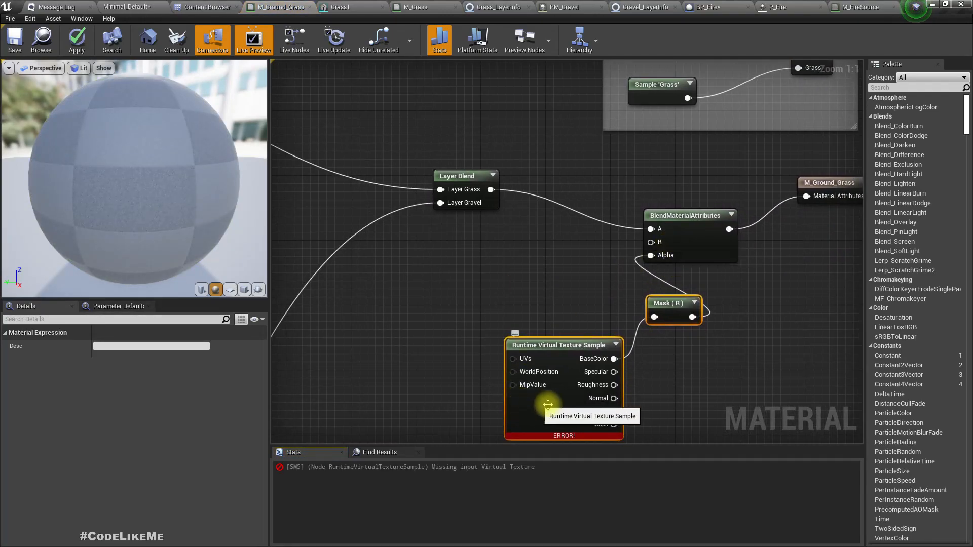
{"action": "left_click", "coordinate": [552, 347]}
{"action": "left_click", "coordinate": [160, 356]}
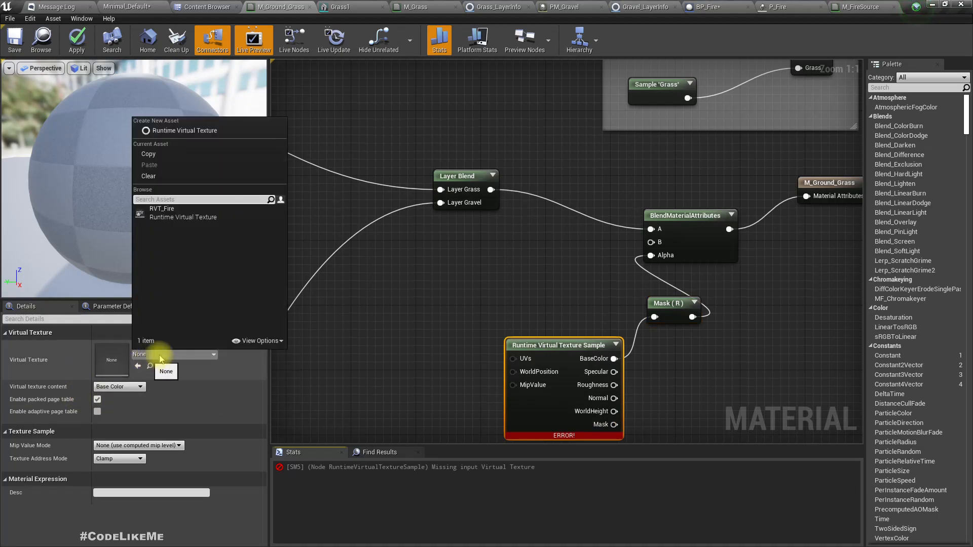
{"action": "left_click", "coordinate": [162, 212]}
{"action": "right_click_drag", "start_coordinate": [497, 286], "coordinate": [446, 311]}
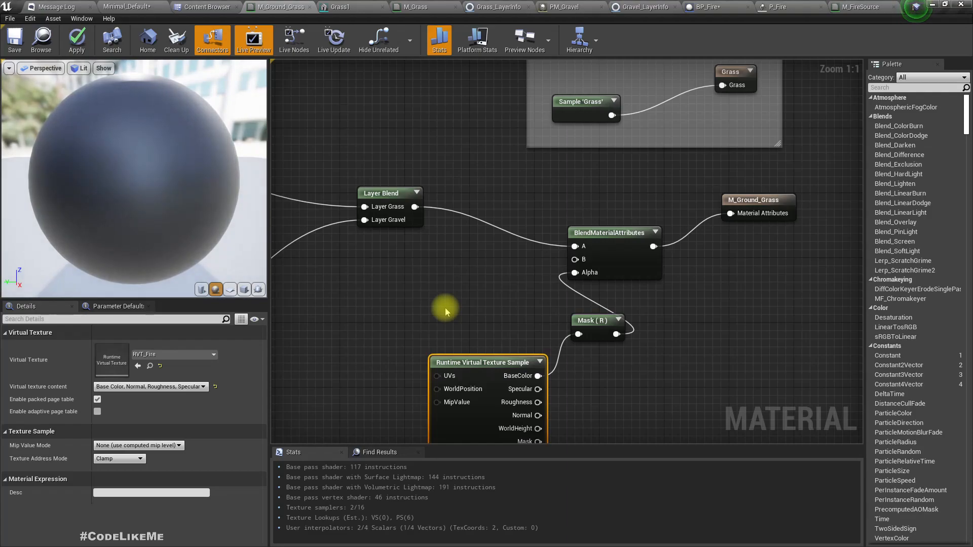
{"action": "right_click_drag", "start_coordinate": [536, 367], "coordinate": [527, 320]}
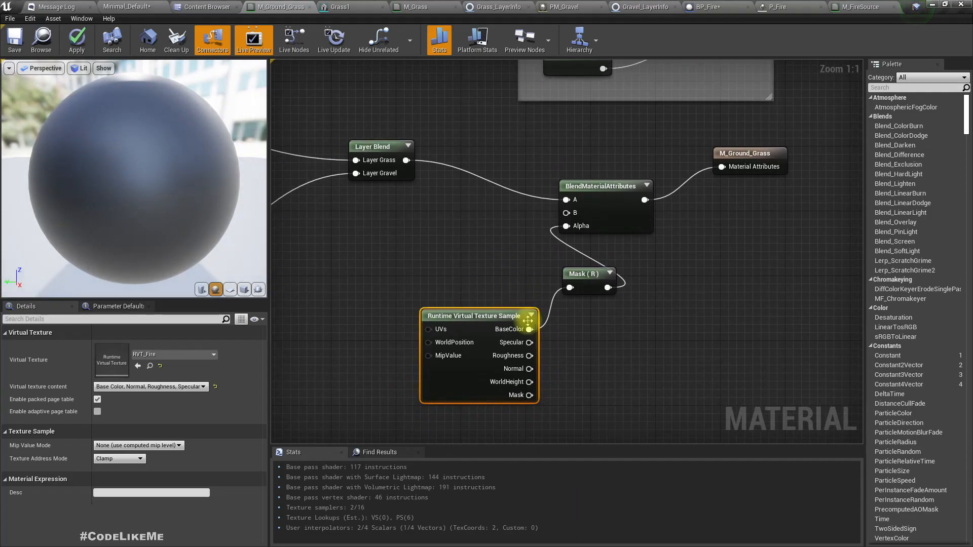
{"action": "left_click", "coordinate": [585, 285]}
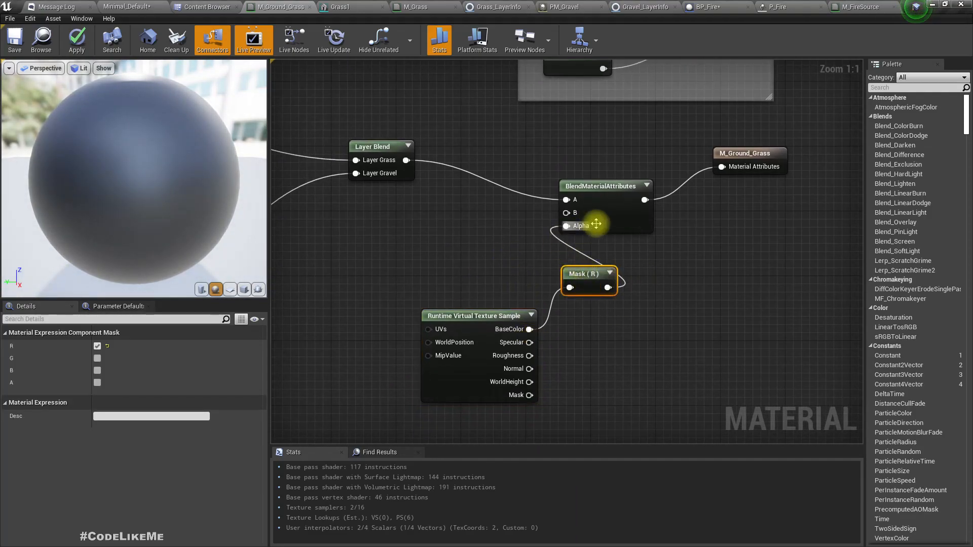
{"action": "scroll", "coordinate": [496, 283], "scroll_direction": "down", "scroll_amount": 1}
{"action": "scroll", "coordinate": [497, 283], "scroll_direction": "down", "scroll_amount": 2}
{"action": "scroll", "coordinate": [552, 259], "scroll_direction": "up", "scroll_amount": 3}
{"action": "left_click_drag", "start_coordinate": [552, 259], "coordinate": [482, 268]}
{"action": "left_click", "coordinate": [453, 270]}
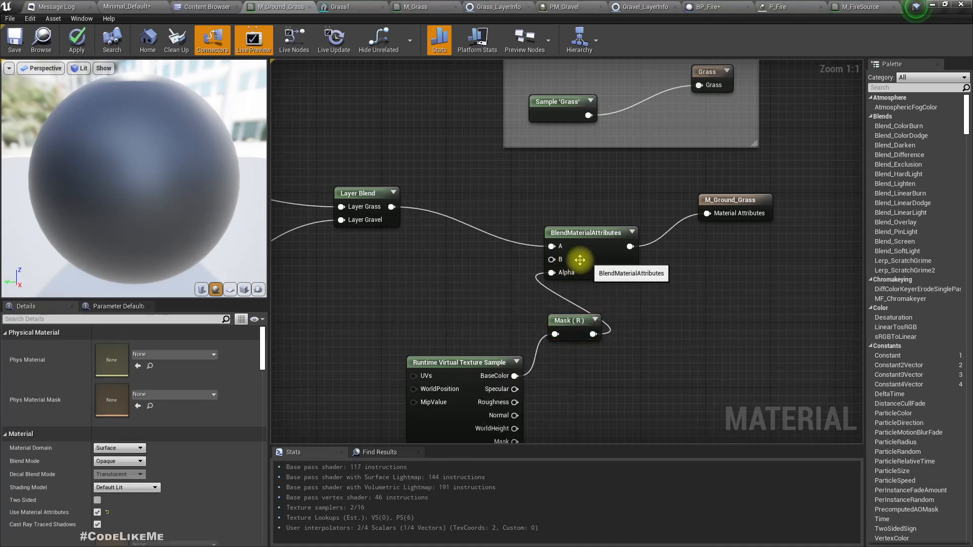
Add a MakeMaterialAttributes node feeding the BlendMaterialAttributes B input and place it below the Runtime Virtual Texture Sample node
{"action": "left_click_drag", "start_coordinate": [551, 260], "coordinate": [461, 280]}
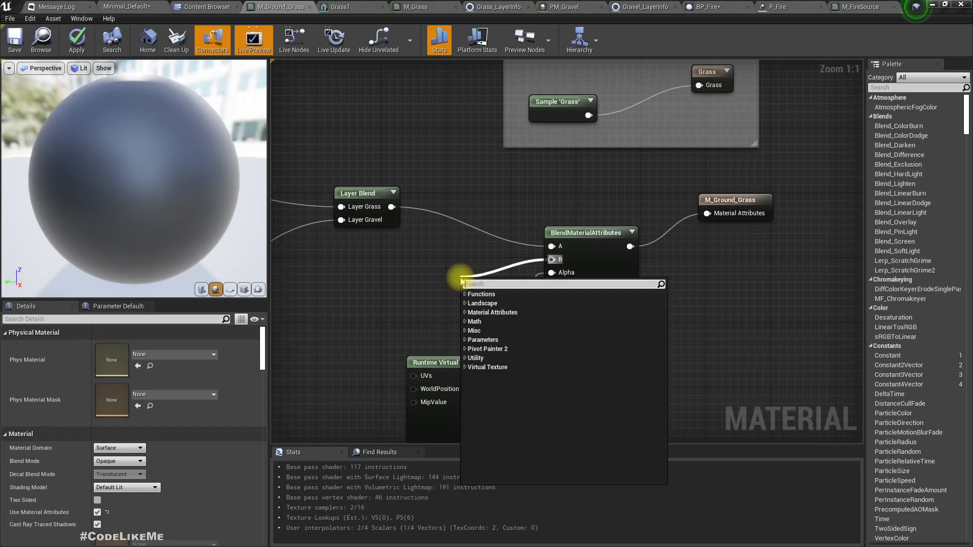
{"action": "type", "text": "vector"}
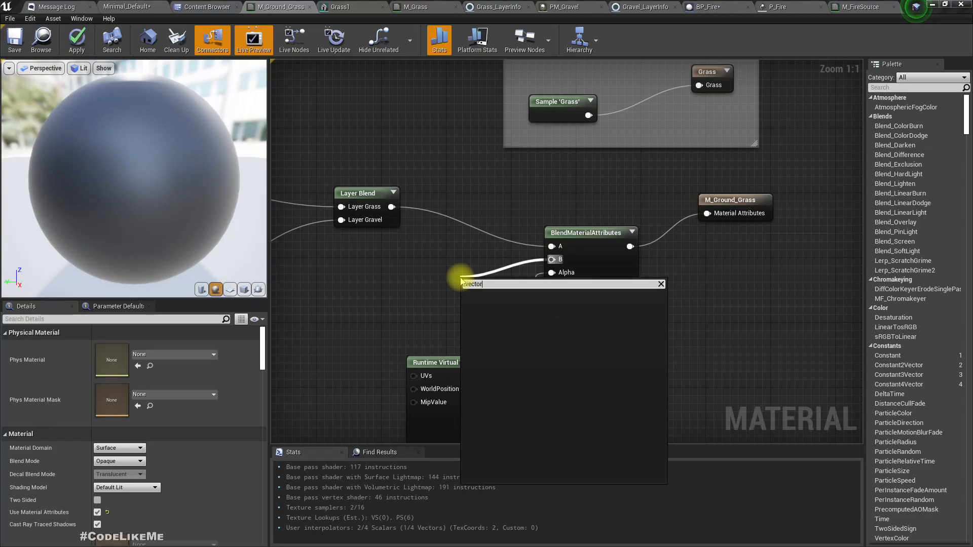
{"action": "type", "text": "materia"}
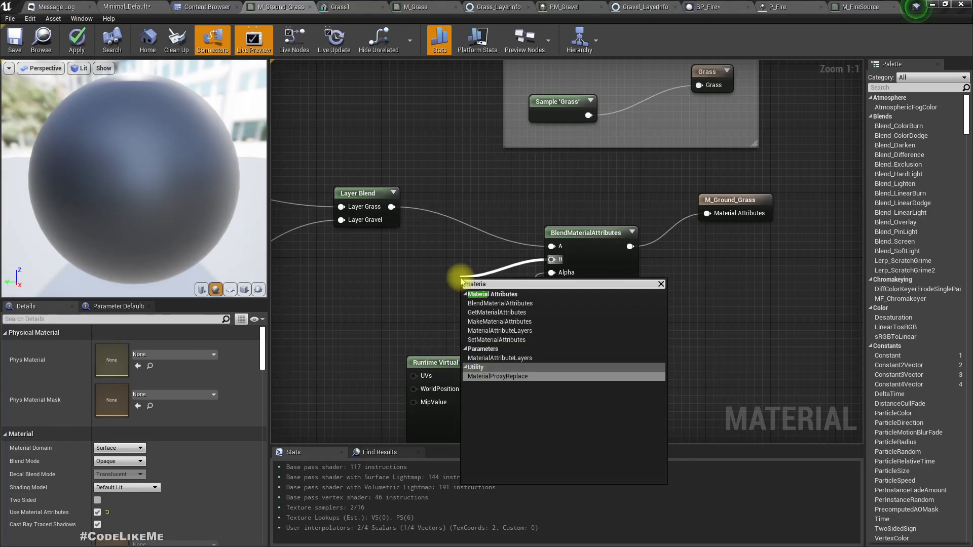
{"action": "key", "text": "Up"}
{"action": "key", "text": "Up"}
{"action": "key", "text": "Up"}
{"action": "key", "text": "Up"}
{"action": "key", "text": "Up"}
{"action": "key", "text": "Up"}
{"action": "key", "text": "Return"}
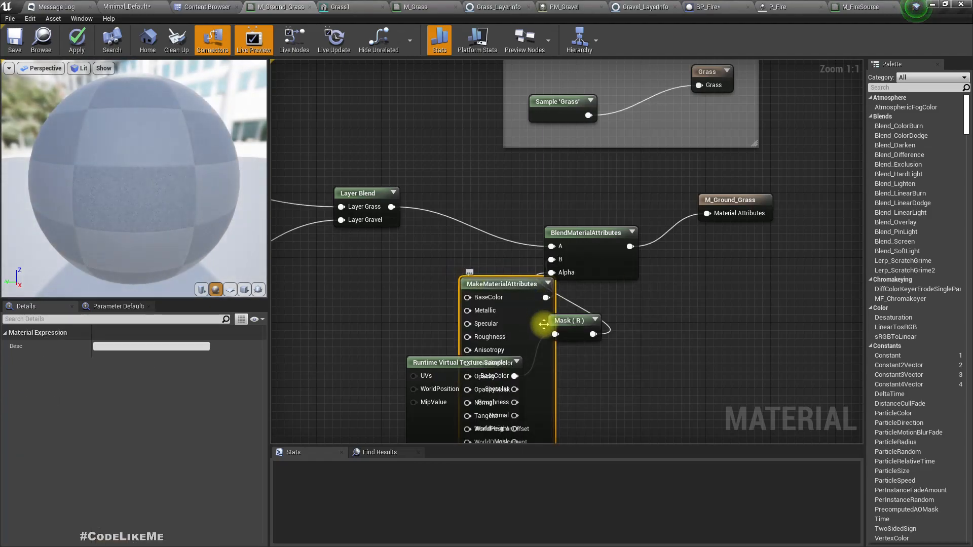
{"action": "scroll", "coordinate": [543, 325], "scroll_direction": "down", "scroll_amount": 4}
{"action": "left_click_drag", "start_coordinate": [525, 178], "coordinate": [498, 331]}
{"action": "scroll", "coordinate": [504, 326], "scroll_direction": "up", "scroll_amount": 5}
{"action": "right_click_drag", "start_coordinate": [510, 312], "coordinate": [536, 259]}
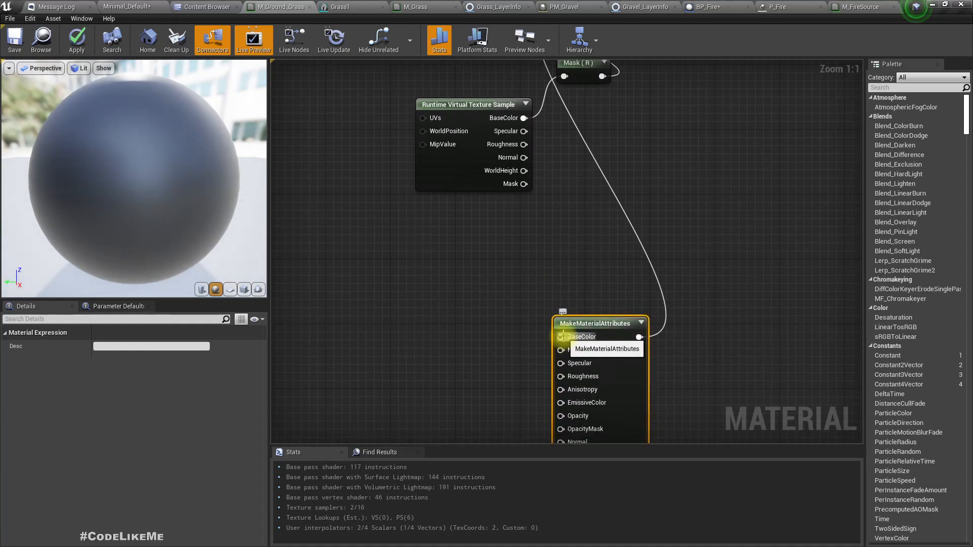
Feed the MakeMaterialAttributes BaseColor from a new vector parameter named Fire color, place it beside the node, and apply the material
{"action": "right_click", "coordinate": [565, 337]}
{"action": "left_click", "coordinate": [532, 253]}
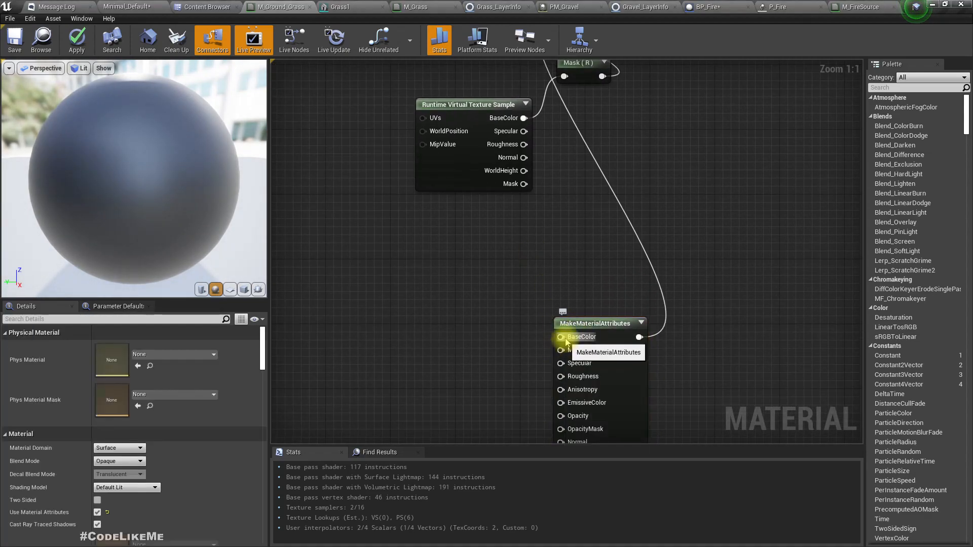
{"action": "left_click_drag", "start_coordinate": [560, 337], "coordinate": [490, 339]}
{"action": "type", "text": "vector par"}
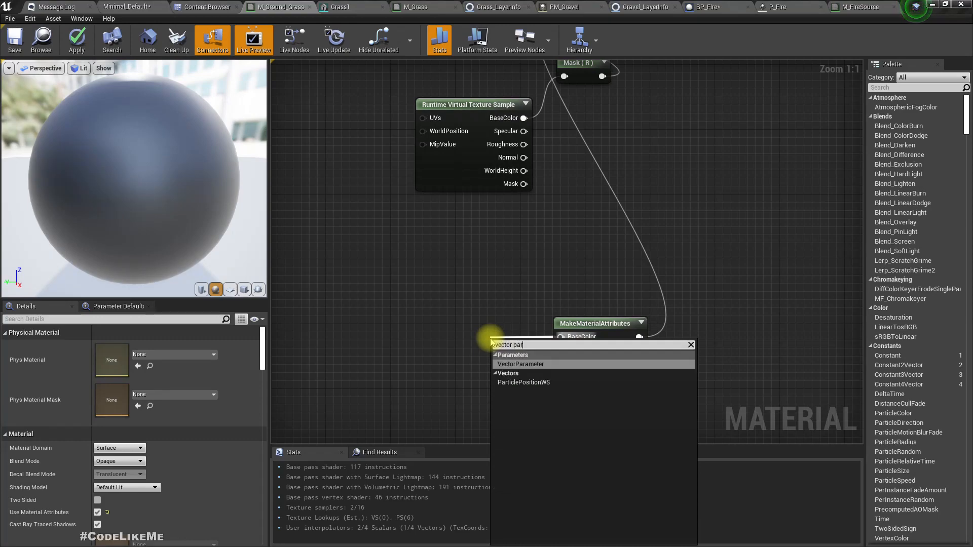
{"action": "key", "text": "Return"}
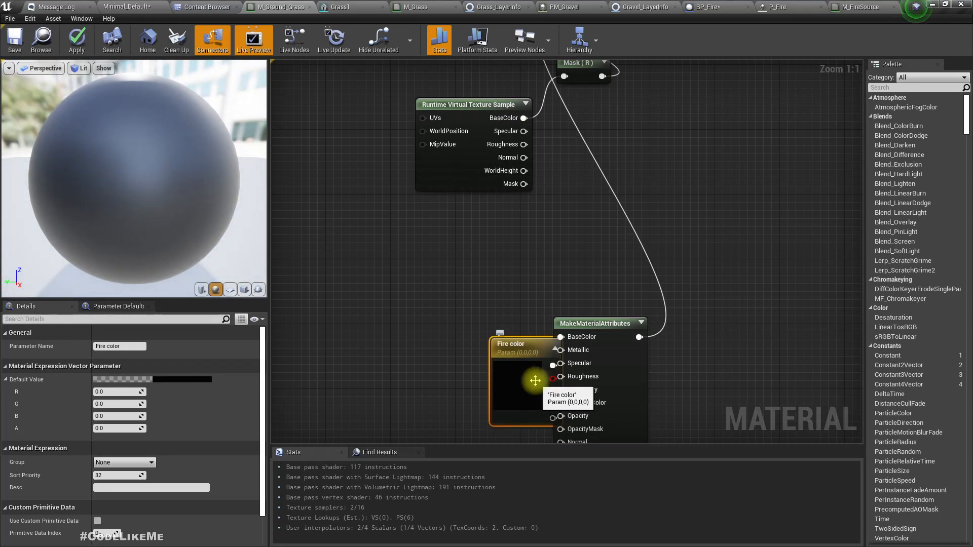
{"action": "left_click_drag", "start_coordinate": [531, 385], "coordinate": [456, 363]}
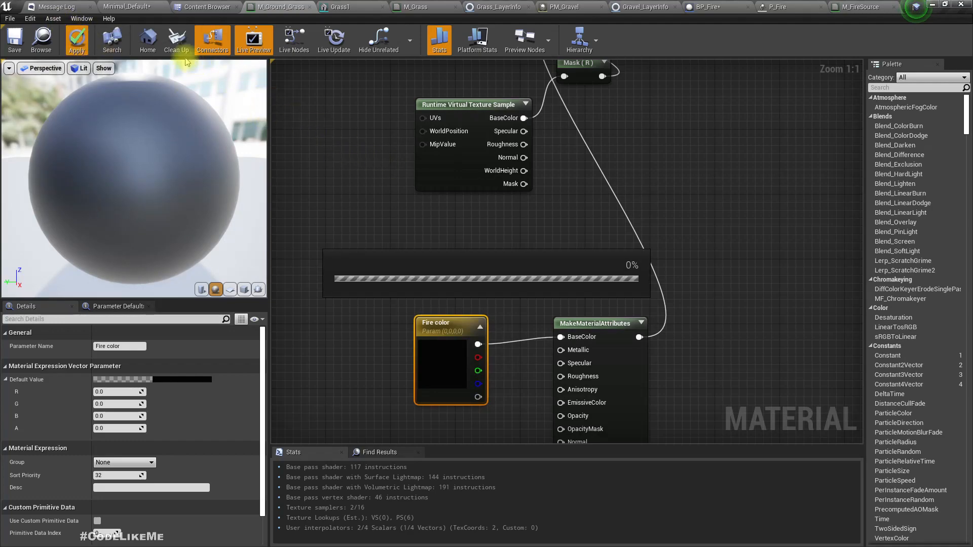
Inspect the landscape ground and grass around the fire source in the Minimal_Default level
{"action": "left_click", "coordinate": [152, 6]}
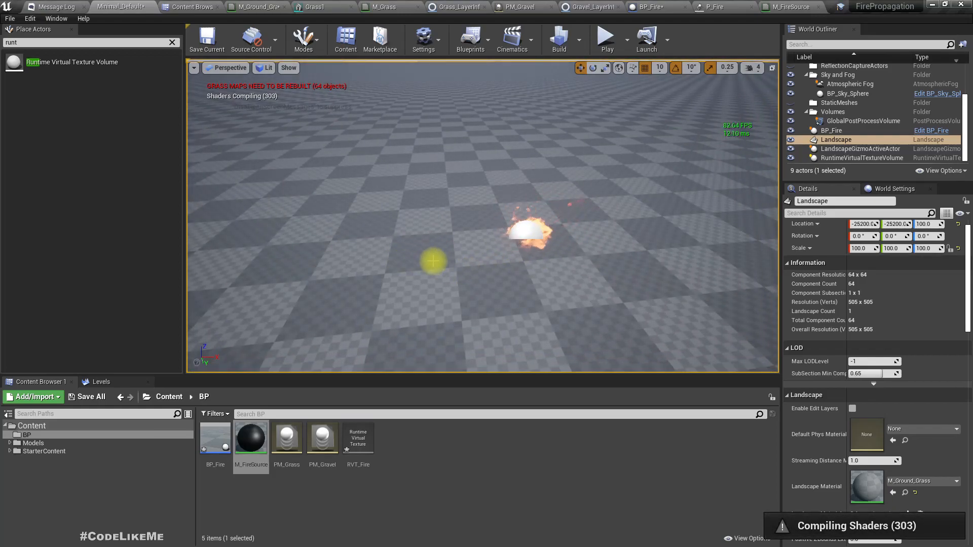
{"action": "right_click_drag", "start_coordinate": [432, 252], "coordinate": [424, 218]}
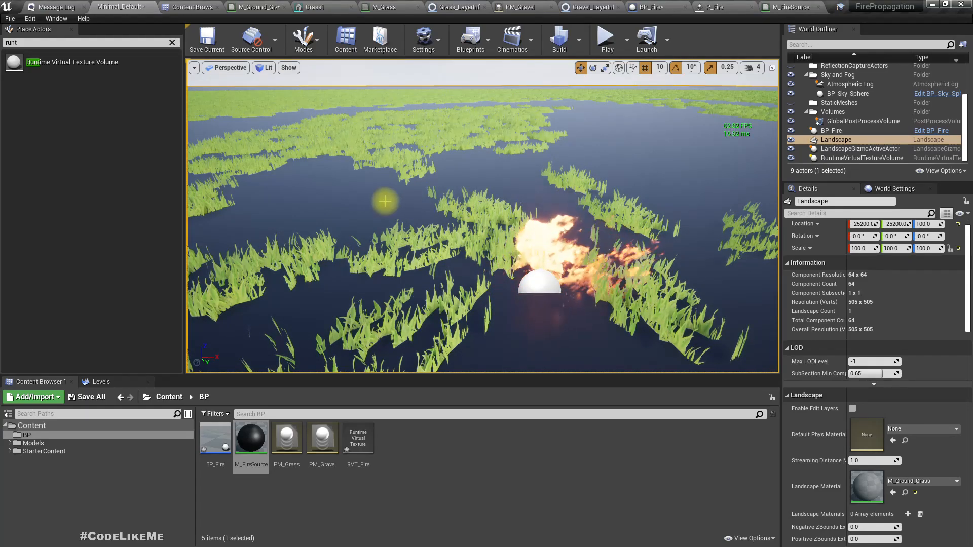
{"action": "right_click_drag", "start_coordinate": [385, 202], "coordinate": [304, 175]}
{"action": "key", "text": "s"}
{"action": "mouse_move", "coordinate": [419, 229]}
{"action": "right_mouse_down"}
{"action": "mouse_move", "coordinate": [355, 228]}
{"action": "mouse_move", "coordinate": [385, 284]}
{"action": "mouse_move", "coordinate": [418, 230]}
{"action": "right_mouse_up"}
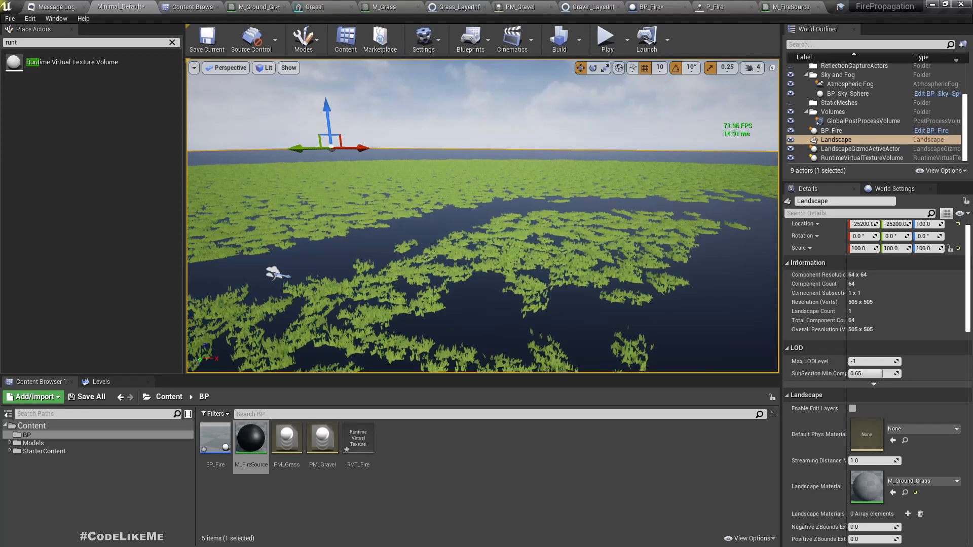
{"action": "left_click", "coordinate": [317, 43]}
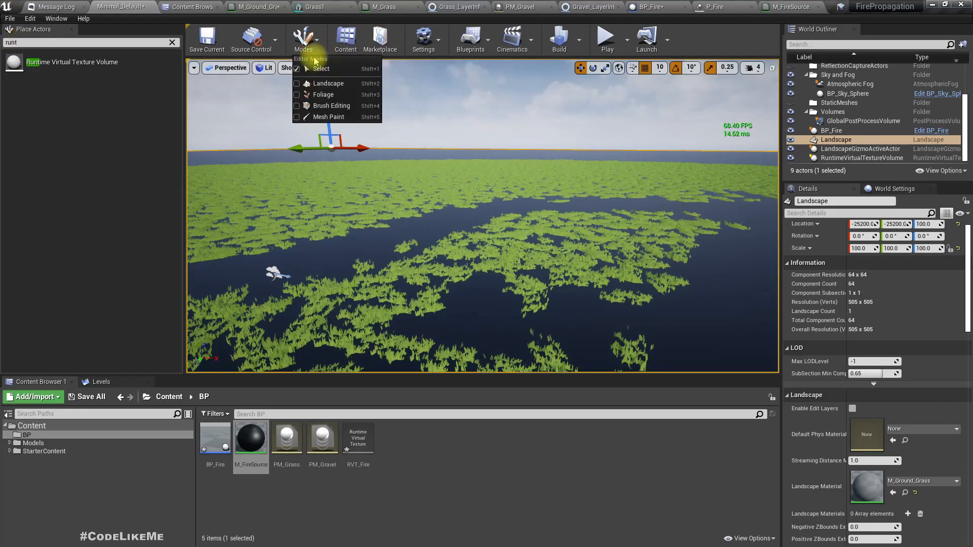
{"action": "left_click", "coordinate": [326, 84]}
{"action": "left_click", "coordinate": [58, 232]}
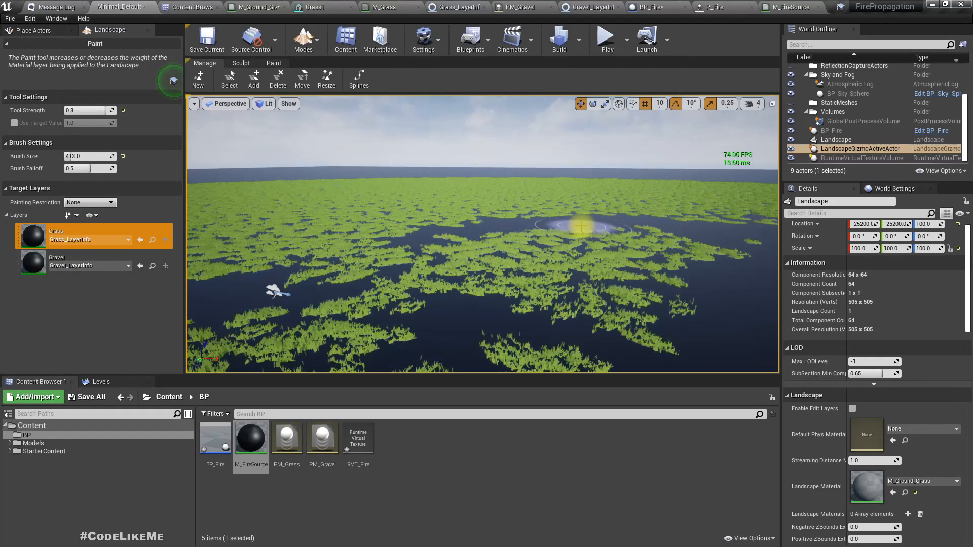
{"action": "left_click", "coordinate": [787, 7]}
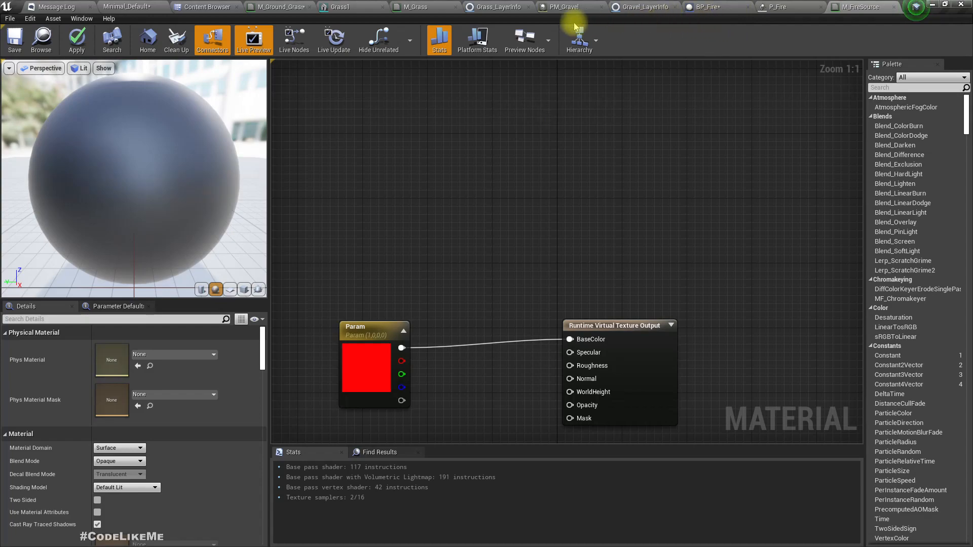
{"action": "left_click", "coordinate": [127, 6]}
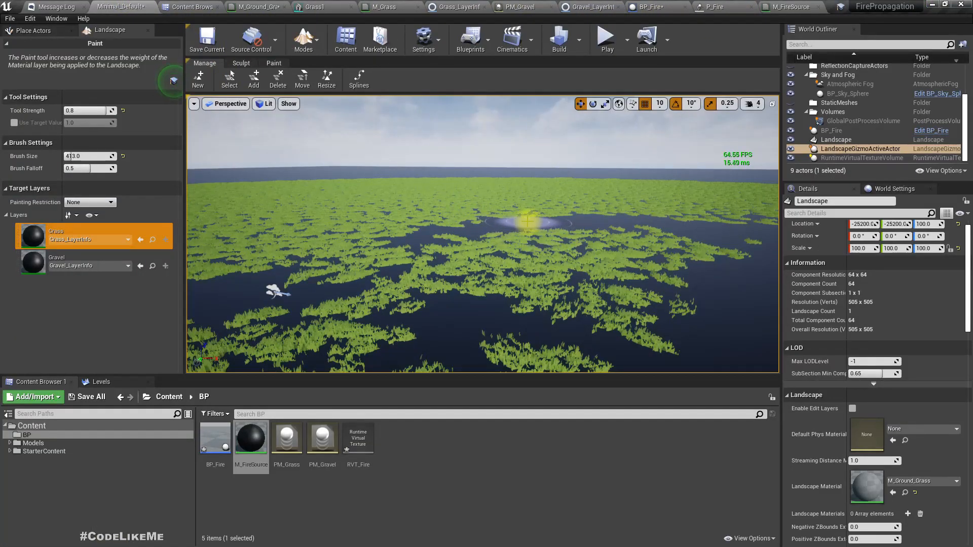
{"action": "right_click_drag", "start_coordinate": [589, 205], "coordinate": [607, 217]}
{"action": "key", "text": "shift+1"}
{"action": "type", "text": "runt"}
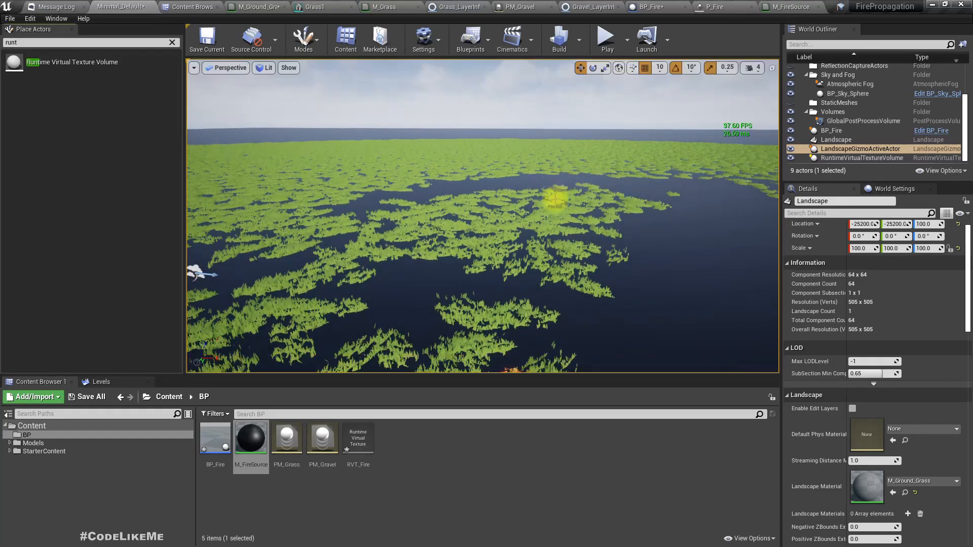
Try adding an entry to the landscape's Draw in Virtual Textures array
{"action": "left_click", "coordinate": [607, 244]}
{"action": "scroll", "coordinate": [876, 379], "scroll_direction": "down", "scroll_amount": 10}
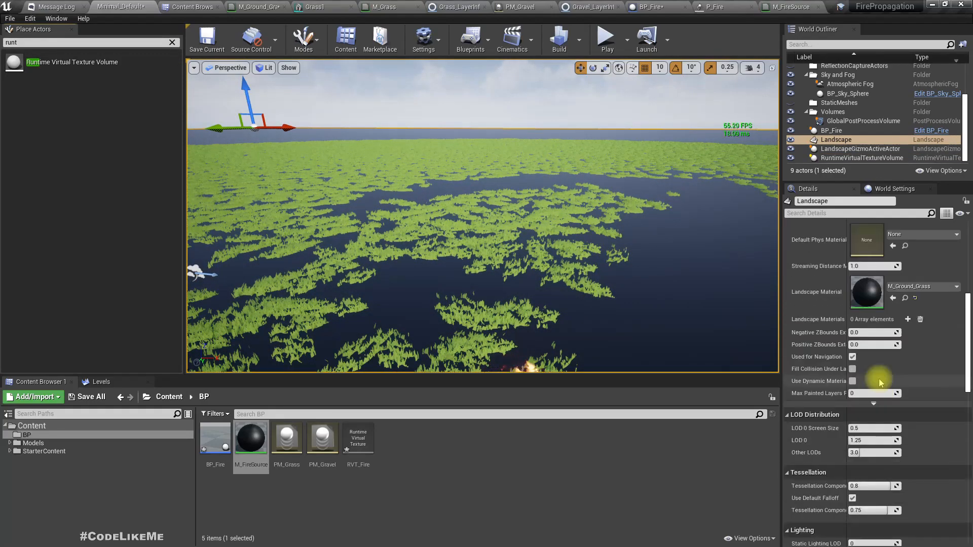
{"action": "scroll", "coordinate": [880, 382], "scroll_direction": "down", "scroll_amount": 4}
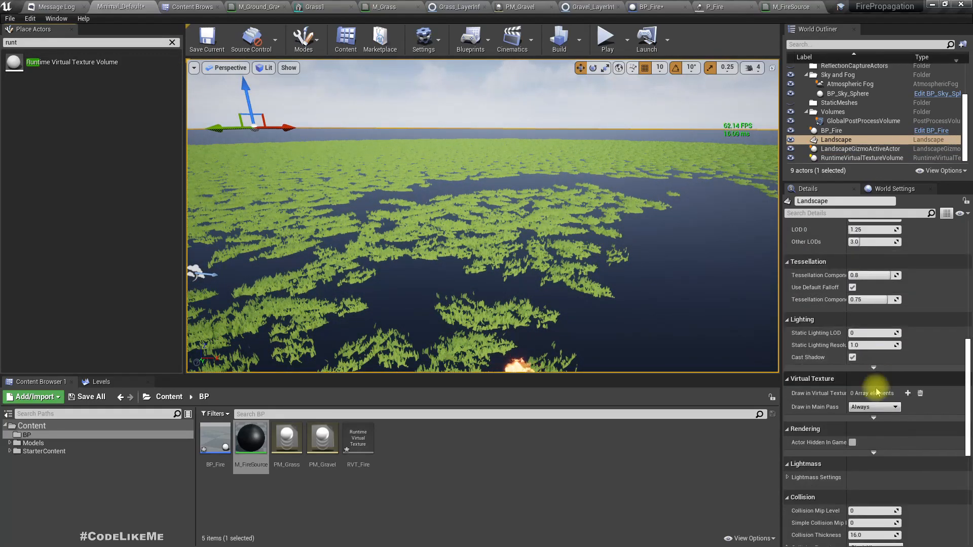
{"action": "left_click", "coordinate": [908, 394]}
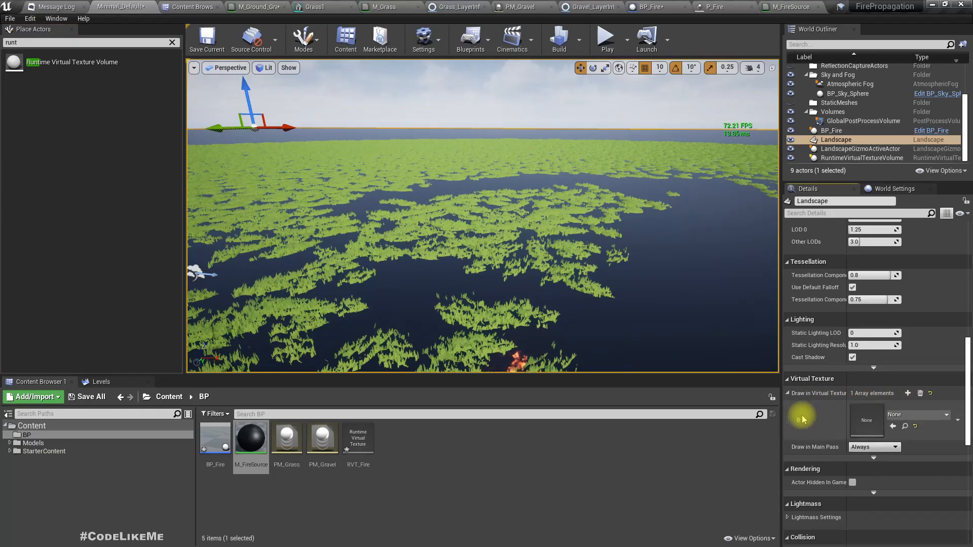
{"action": "key", "text": "ctrl+z"}
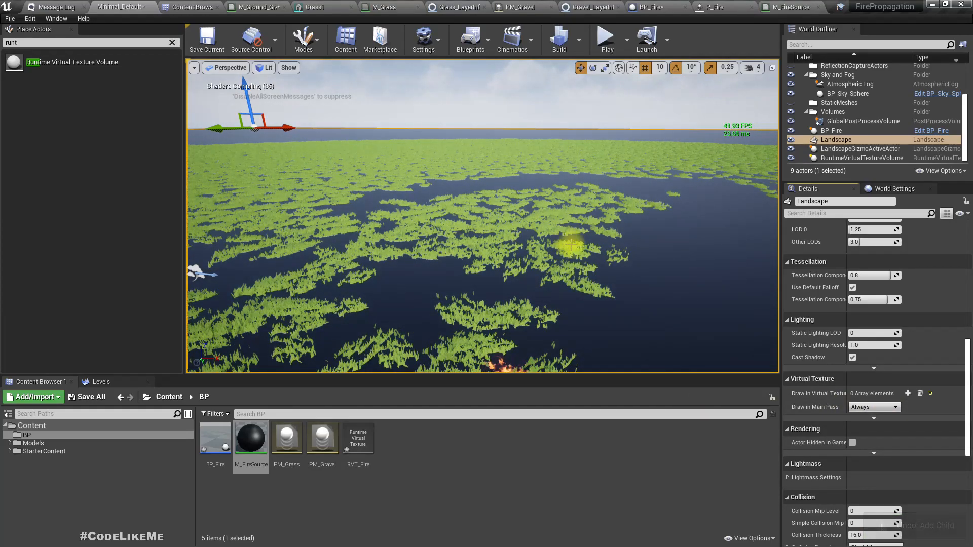
Review the M_FireSource output and the mask, blend and virtual texture sample nodes in the M_Ground_Grass graph
{"action": "left_click", "coordinate": [766, 5]}
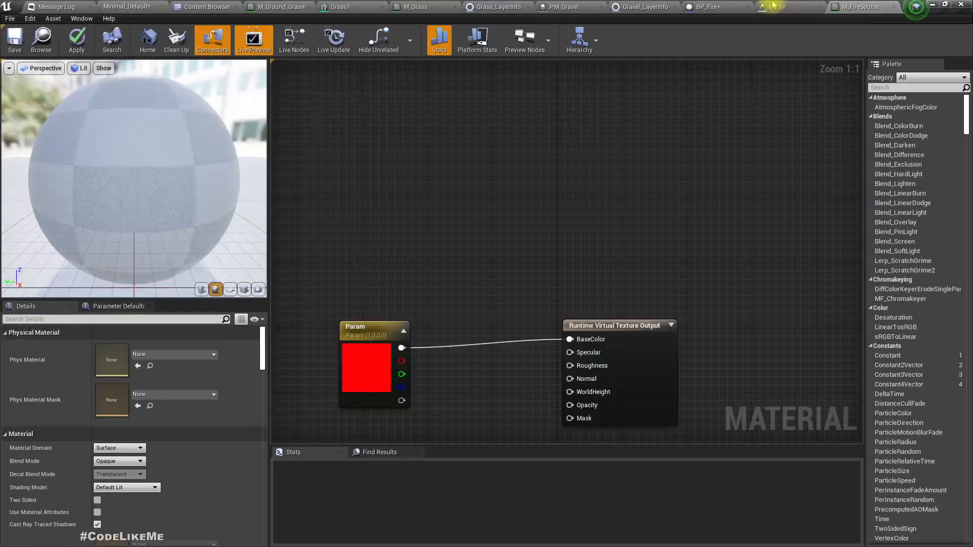
{"action": "right_click_drag", "start_coordinate": [477, 168], "coordinate": [537, 375]}
{"action": "left_click", "coordinate": [547, 258]}
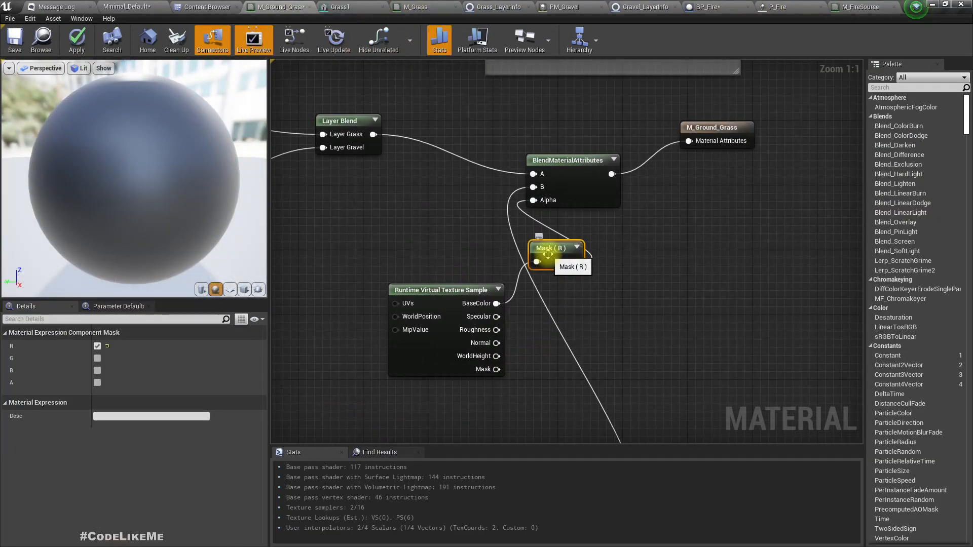
{"action": "left_click", "coordinate": [567, 182]}
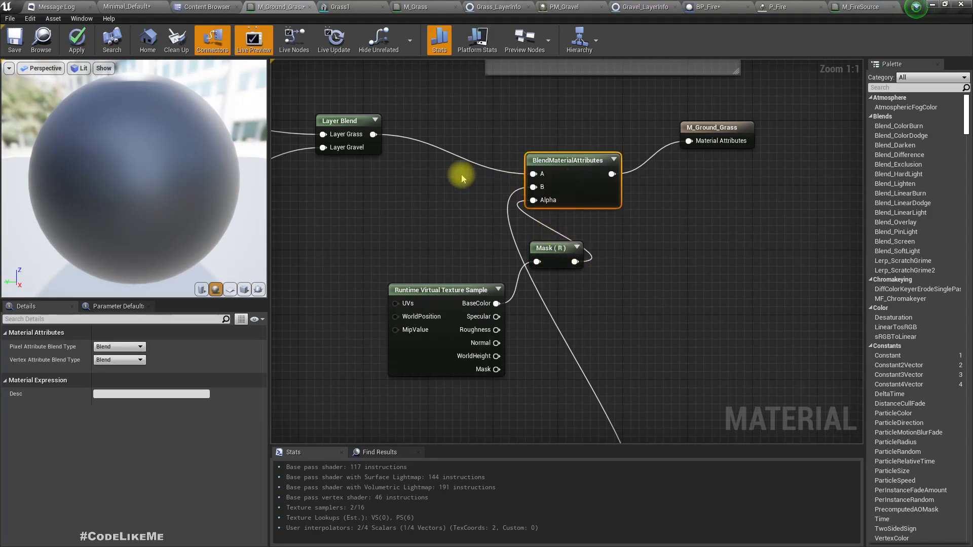
{"action": "mouse_move", "coordinate": [626, 304]}
{"action": "right_mouse_down"}
{"action": "mouse_move", "coordinate": [562, 205]}
{"action": "mouse_move", "coordinate": [634, 313]}
{"action": "right_mouse_up"}
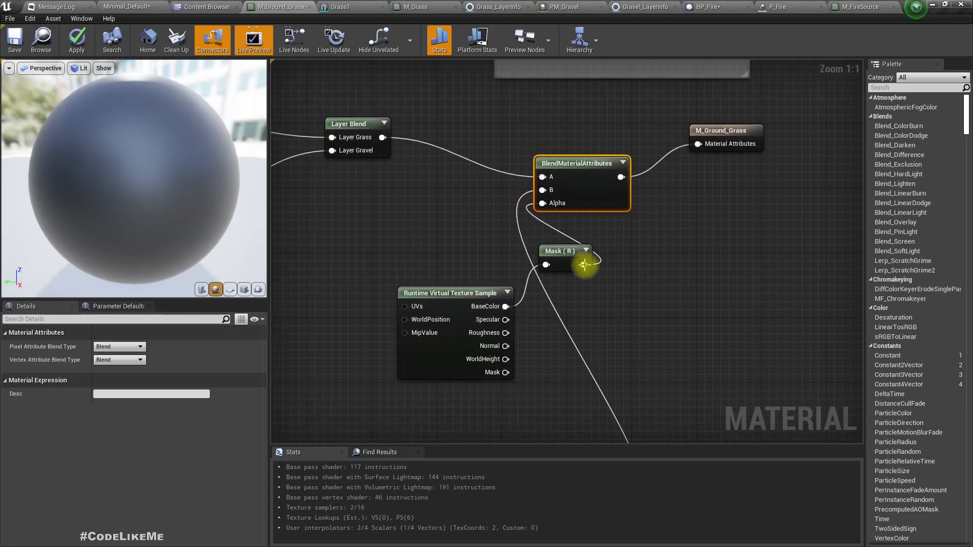
{"action": "scroll", "coordinate": [625, 319], "scroll_direction": "down", "scroll_amount": 3}
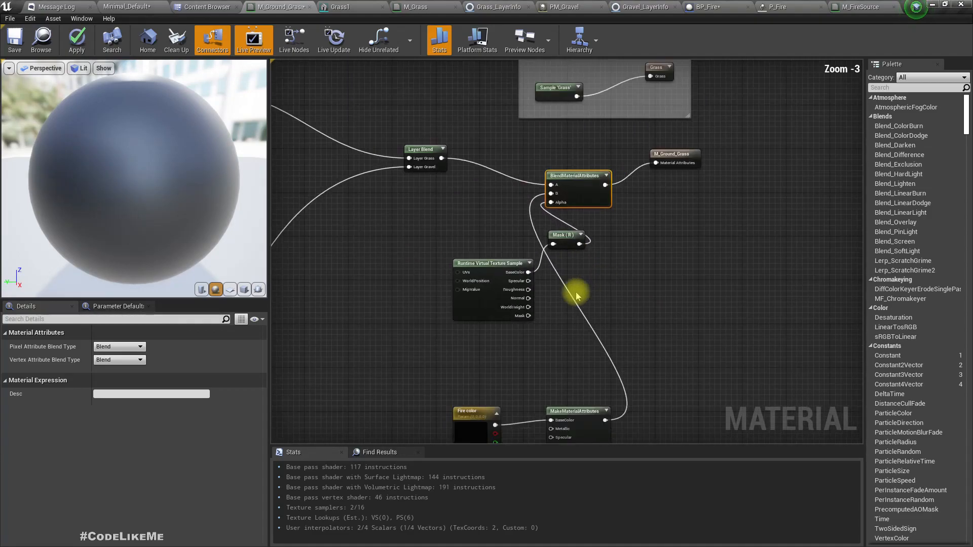
{"action": "left_click", "coordinate": [496, 269]}
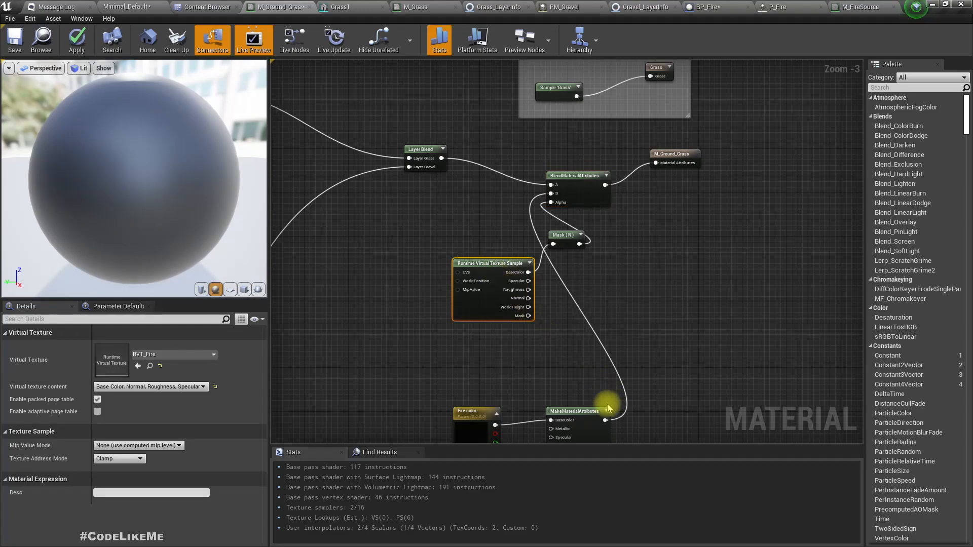
Assign RVT_Fire as the Virtual Texture of the RuntimeVirtualTextureVolume in the level
{"action": "left_click", "coordinate": [126, 7]}
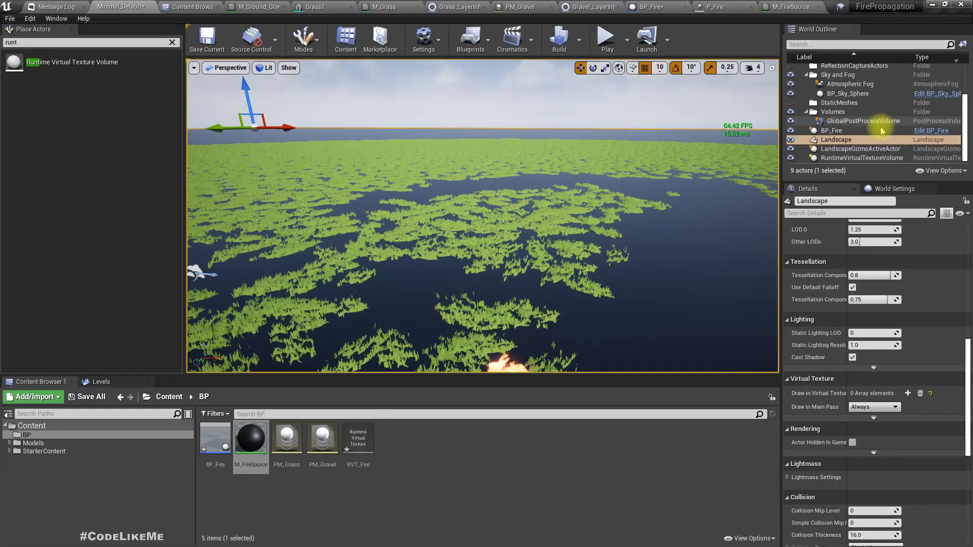
{"action": "left_click", "coordinate": [862, 158]}
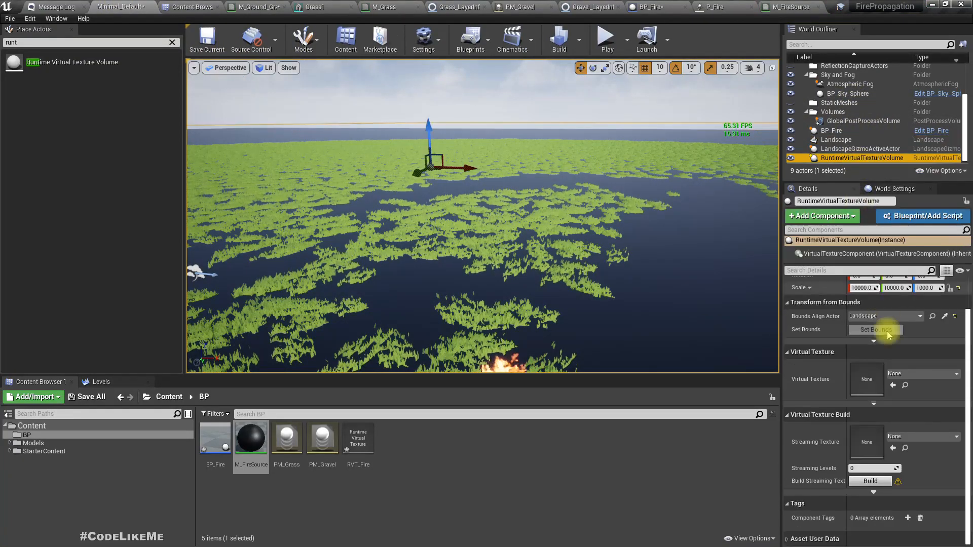
{"action": "left_click", "coordinate": [922, 377]}
{"action": "left_click", "coordinate": [856, 231]}
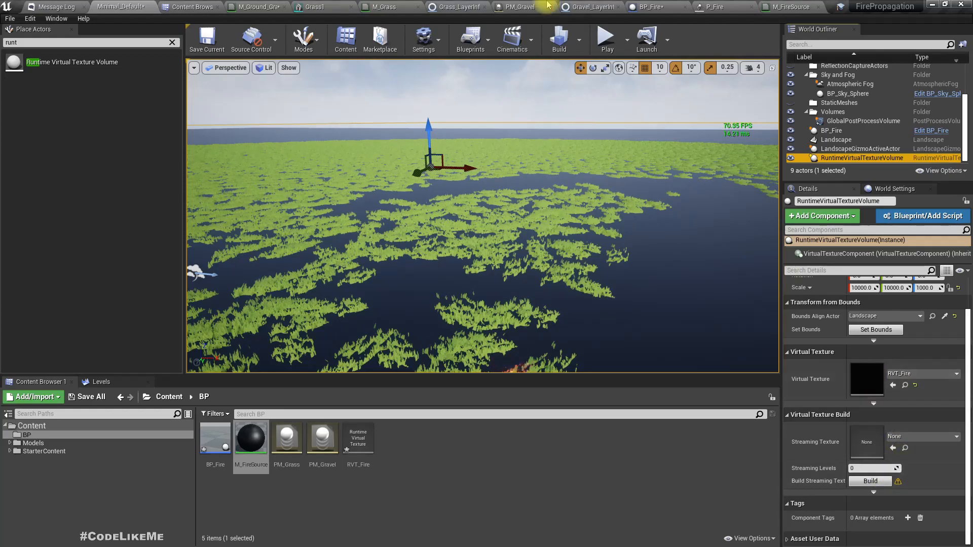
Try swapping the BlendMaterialAttributes inputs in M_Ground_Grass, connecting Layer Blend to B and the fire material attributes to A
{"action": "right_click_drag", "start_coordinate": [633, 276], "coordinate": [556, 286]}
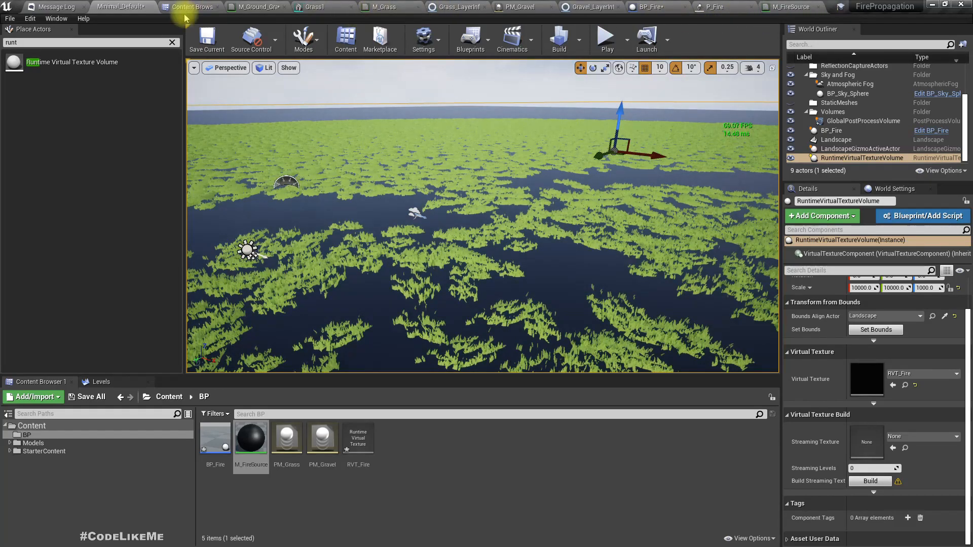
{"action": "left_click", "coordinate": [259, 7]}
{"action": "scroll", "coordinate": [532, 264], "scroll_direction": "up", "scroll_amount": 3}
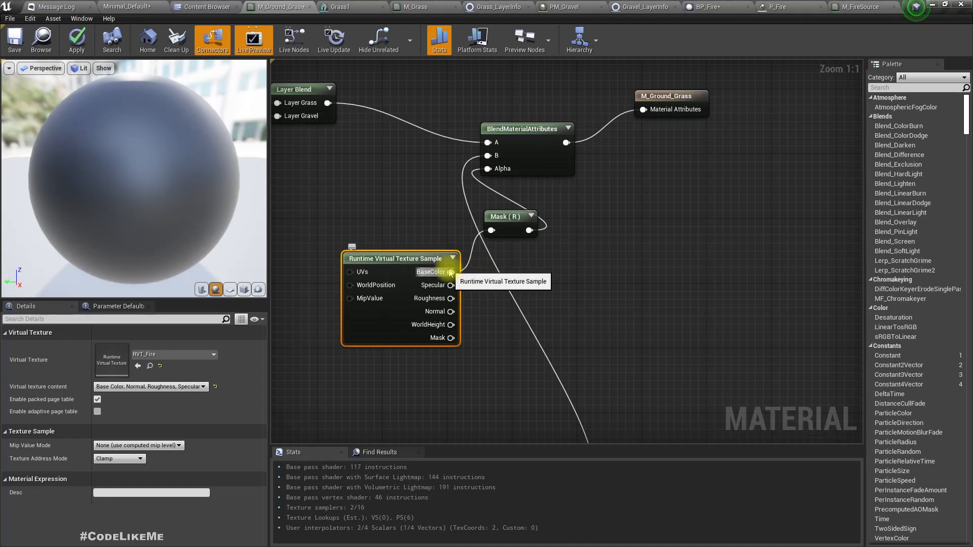
{"action": "left_click_drag", "start_coordinate": [327, 103], "coordinate": [492, 158]}
{"action": "right_click_drag", "start_coordinate": [570, 438], "coordinate": [521, 304]}
{"action": "left_click_drag", "start_coordinate": [517, 356], "coordinate": [440, 218]}
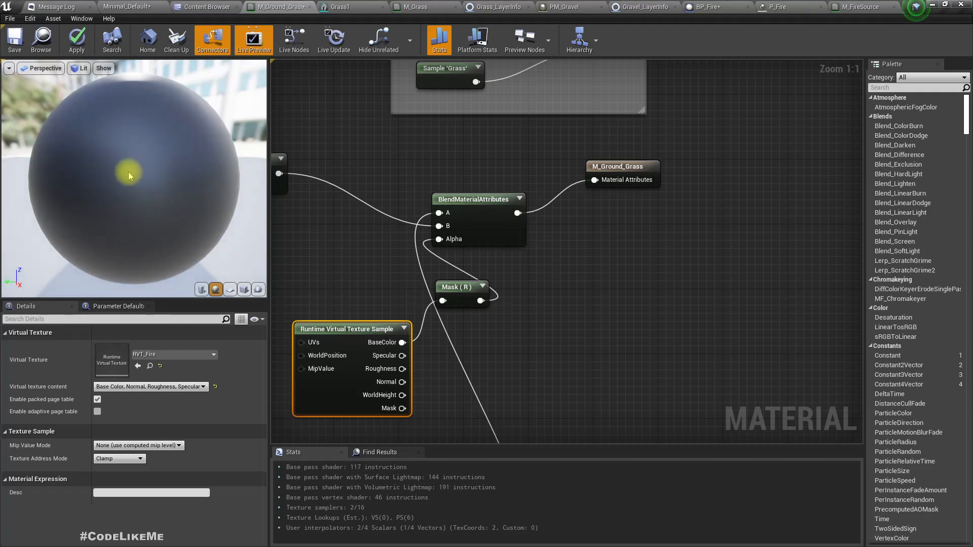
{"action": "right_click_drag", "start_coordinate": [347, 202], "coordinate": [436, 235]}
{"action": "left_click", "coordinate": [460, 204]}
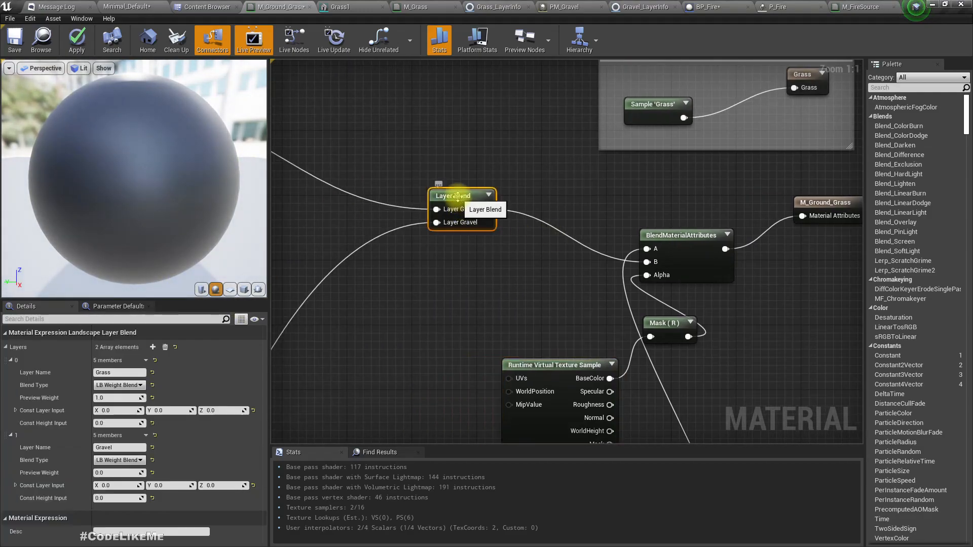
Find the virtual texture options in the project settings and enable virtual texture support for the engine's rendering
{"action": "left_click", "coordinate": [115, 5]}
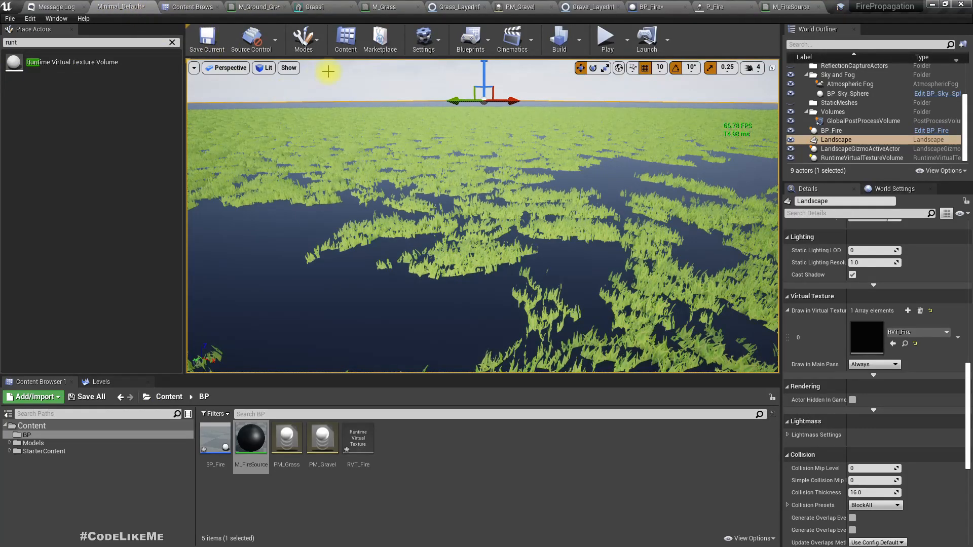
{"action": "left_click", "coordinate": [423, 38]}
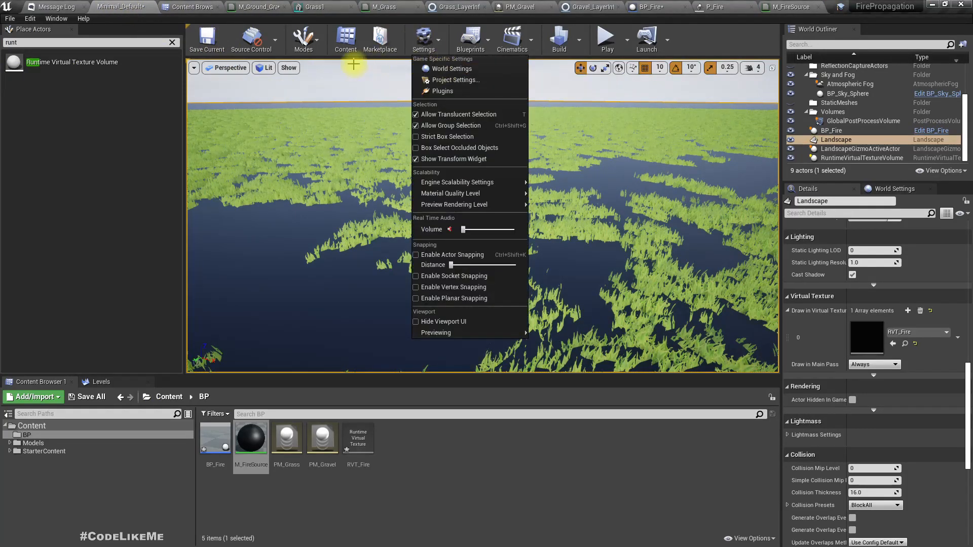
{"action": "left_click", "coordinate": [454, 80]}
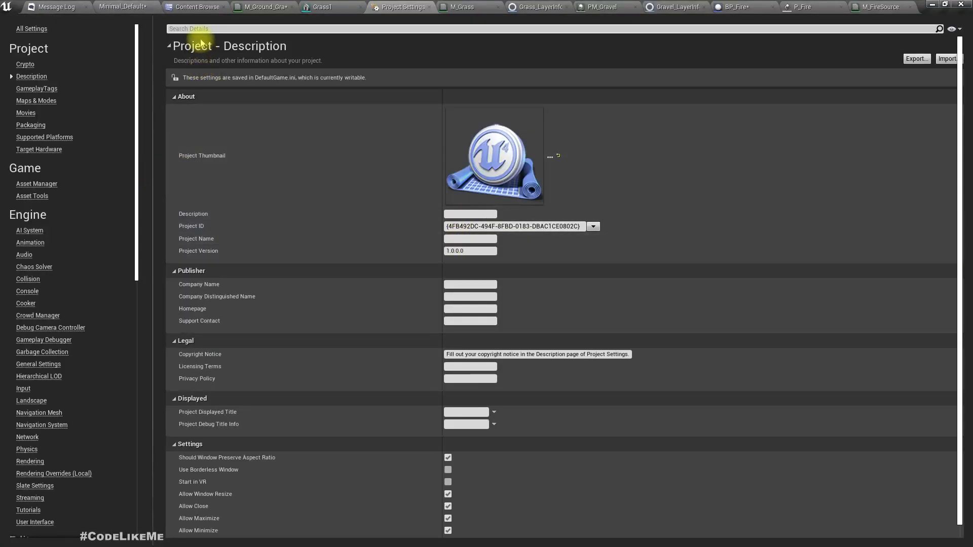
{"action": "left_click", "coordinate": [206, 29]}
{"action": "type", "text": "virt"}
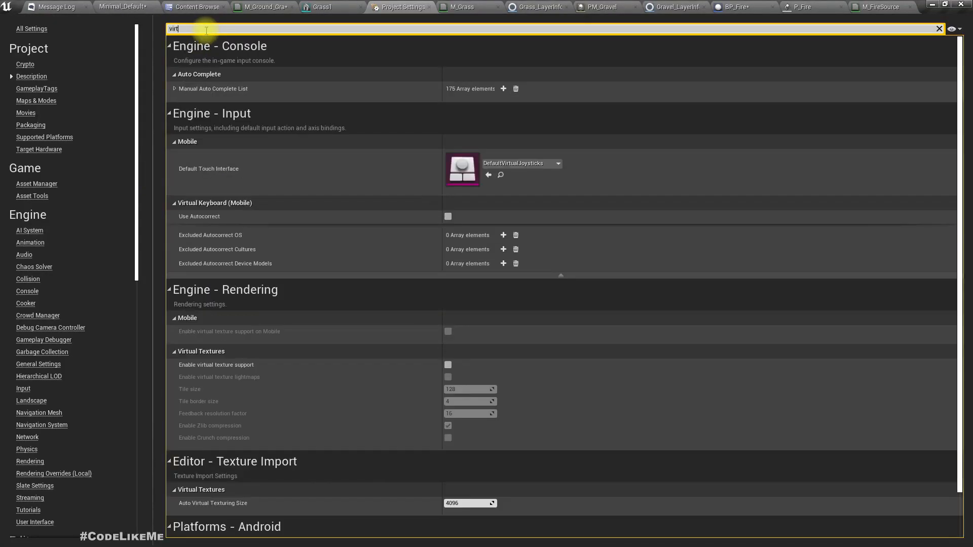
{"action": "type", "text": "ual tex"}
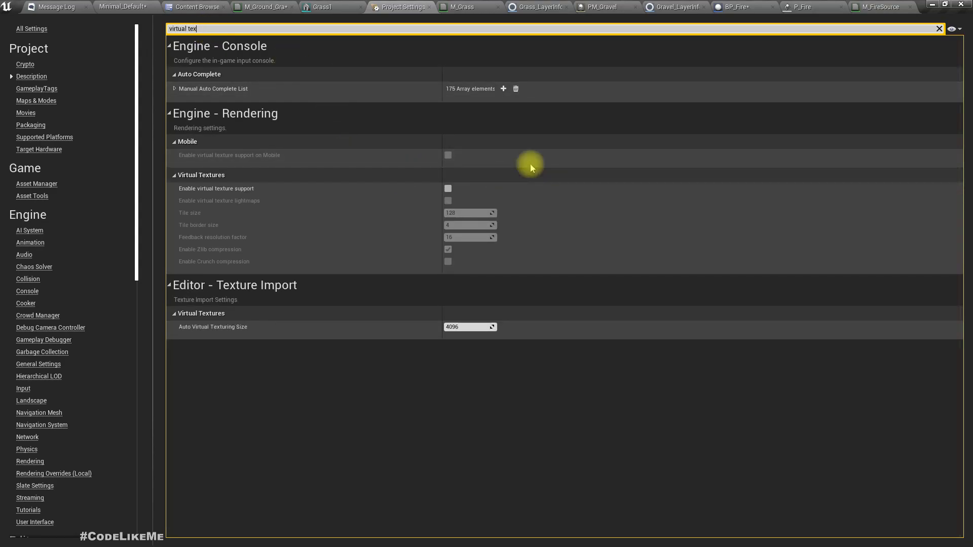
{"action": "left_click", "coordinate": [448, 189]}
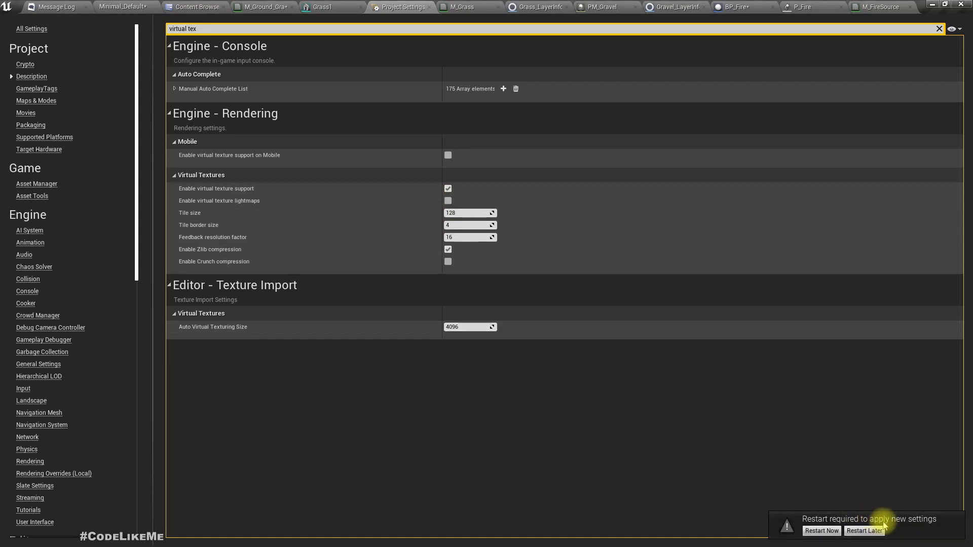
Restart the editor to apply the new rendering setting, applying the pending changes to the M_Grass material
{"action": "left_click", "coordinate": [817, 531]}
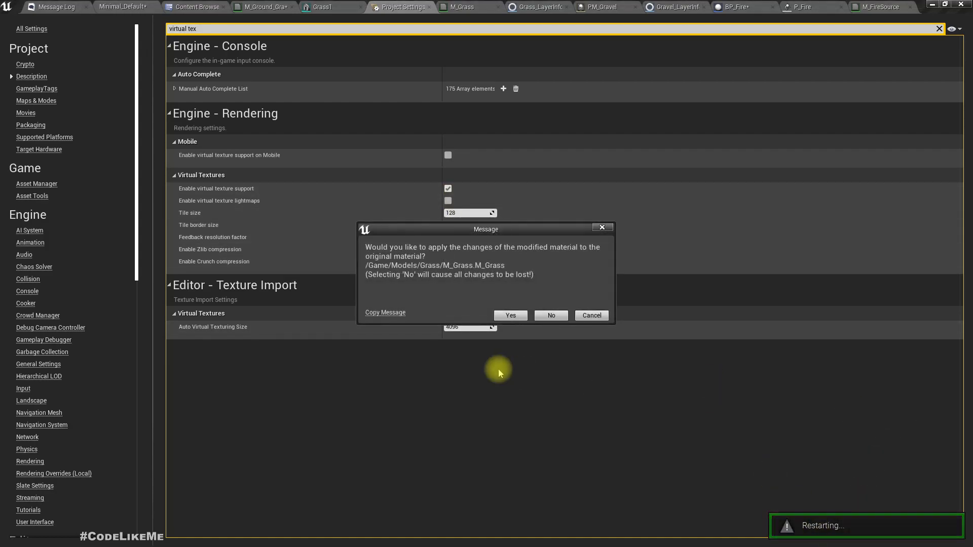
{"action": "left_click", "coordinate": [511, 315]}
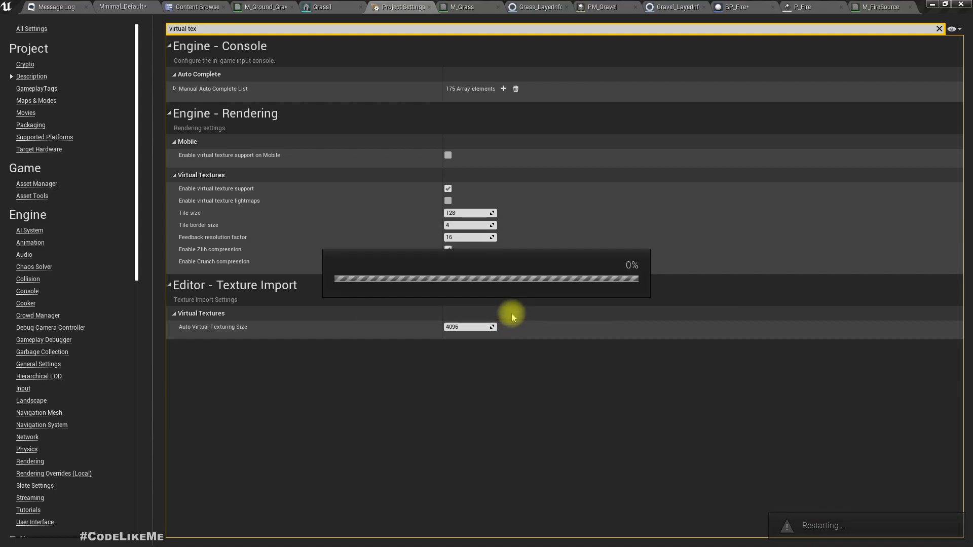
{"action": "left_click", "coordinate": [512, 313]}
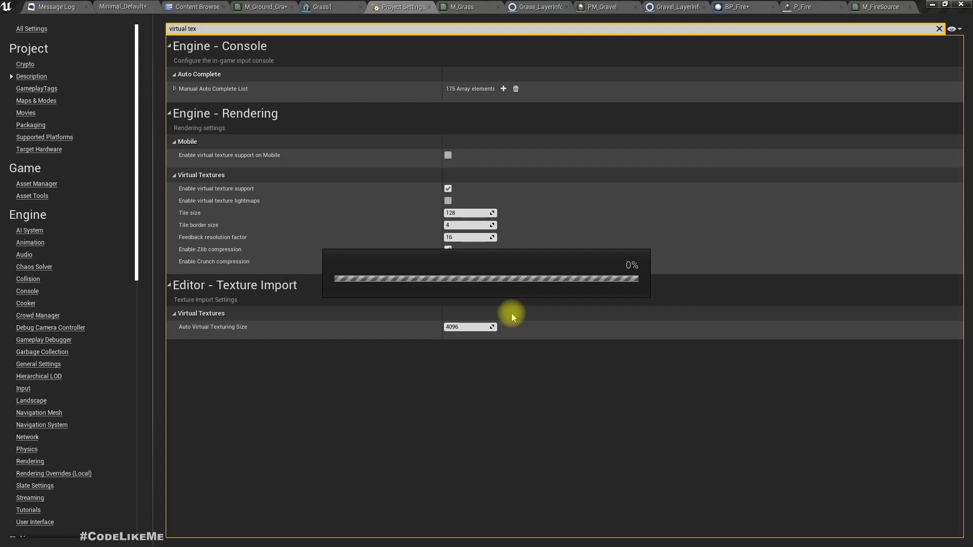
{"action": "left_click", "coordinate": [524, 369]}
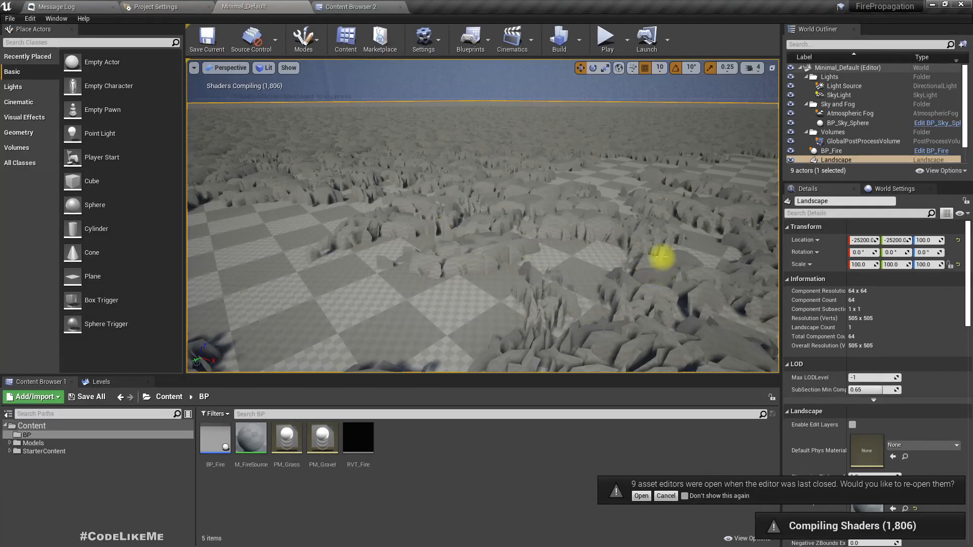
Play-test the Minimal_Default level and fly around BP_Fire to check how the fire colors the landscape as it spreads
{"action": "right_click_drag", "start_coordinate": [624, 282], "coordinate": [522, 198]}
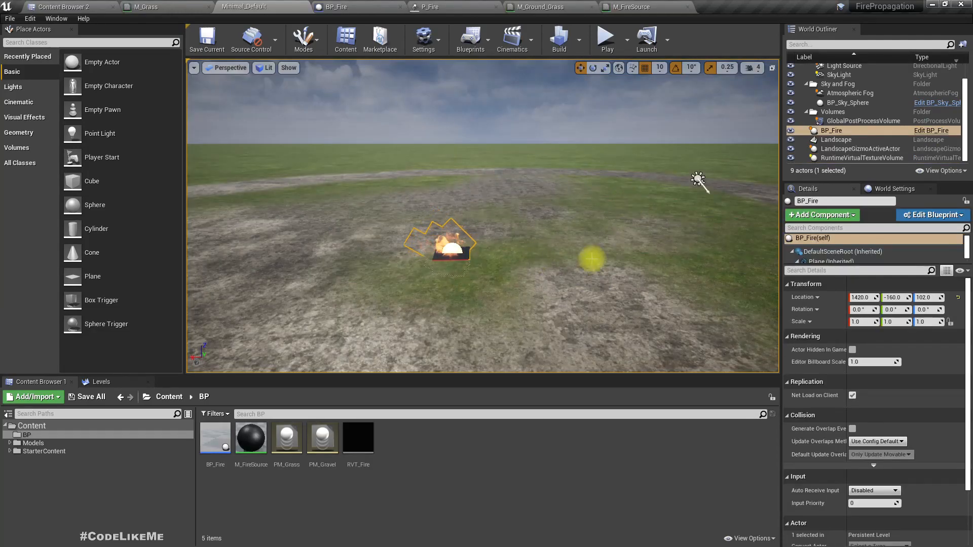
{"action": "right_click_drag", "start_coordinate": [591, 259], "coordinate": [524, 257]}
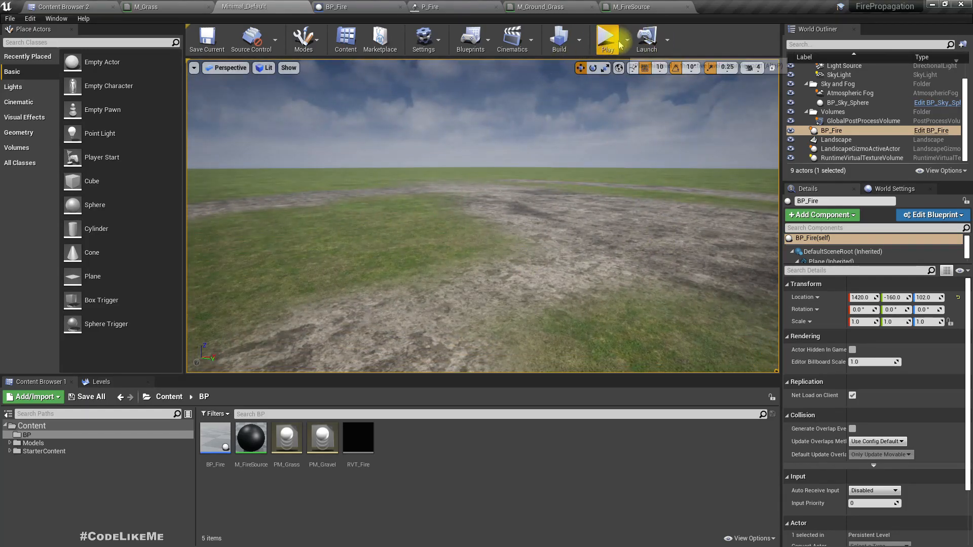
{"action": "left_click", "coordinate": [606, 38]}
{"action": "key", "text": "w"}
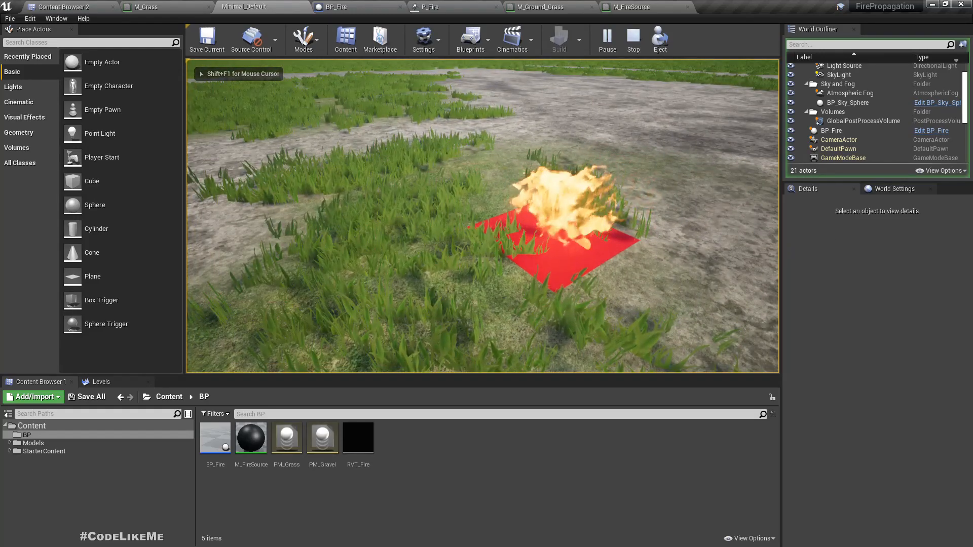
{"action": "key", "text": "d"}
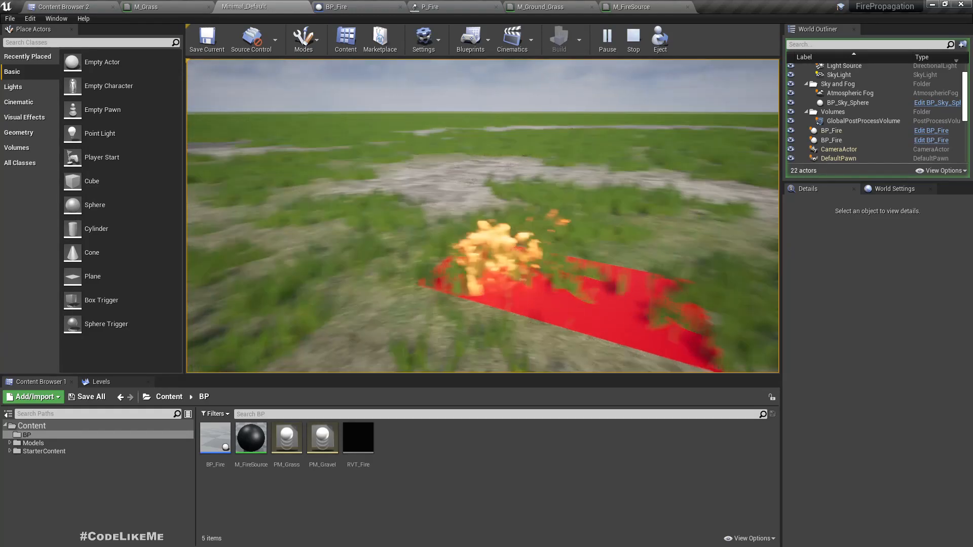
{"action": "key", "text": "Escape"}
Review the Fire color, virtual texture sample, mask, clamp and blend nodes in the M_Ground_Grass graph
{"action": "left_click", "coordinate": [541, 6]}
{"action": "scroll", "coordinate": [480, 307], "scroll_direction": "down", "scroll_amount": 4}
{"action": "right_click_drag", "start_coordinate": [416, 380], "coordinate": [420, 242]}
{"action": "scroll", "coordinate": [420, 243], "scroll_direction": "up", "scroll_amount": 5}
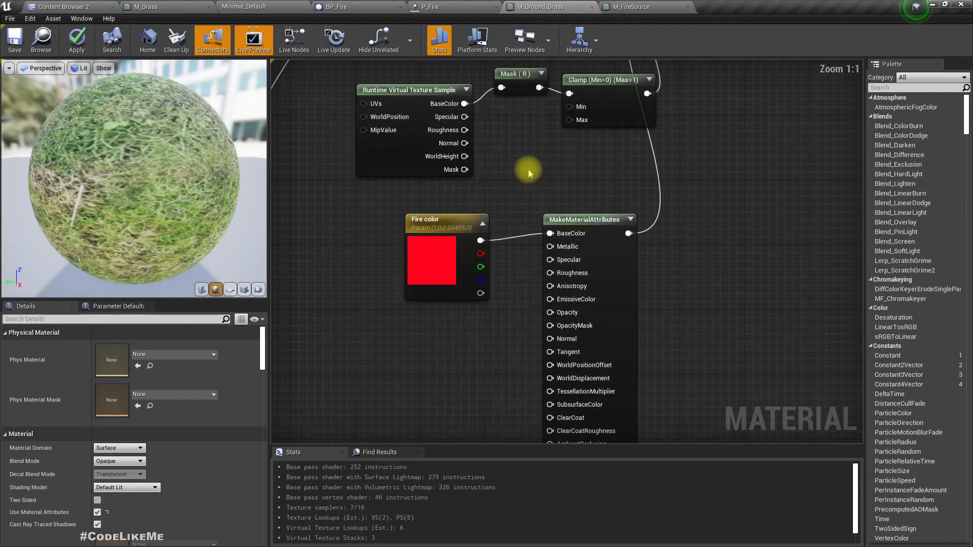
{"action": "right_click_drag", "start_coordinate": [528, 169], "coordinate": [491, 373]}
{"action": "right_click_drag", "start_coordinate": [550, 349], "coordinate": [394, 245]}
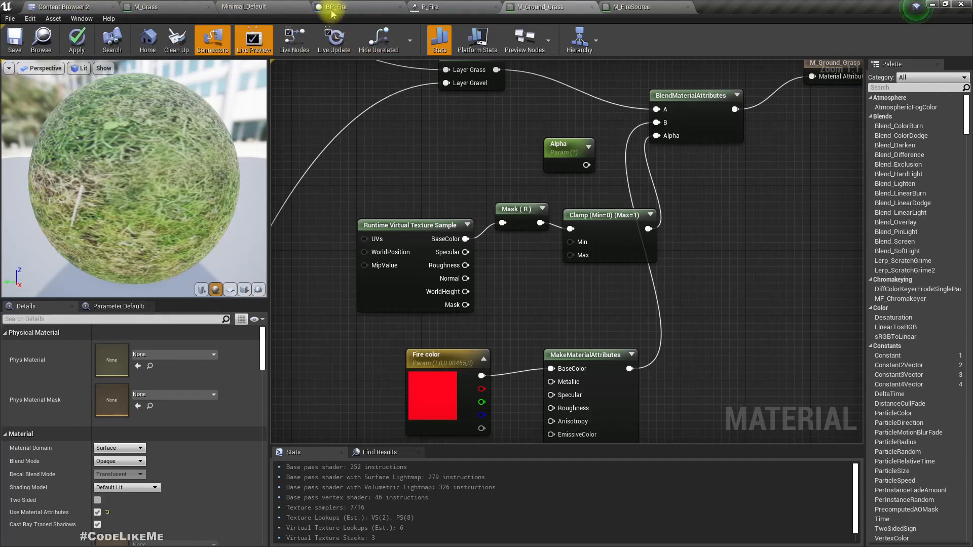
Inspect the colored ground patch beneath BP_Fire in the Minimal_Default level with the fire actor deselected
{"action": "left_click", "coordinate": [278, 7]}
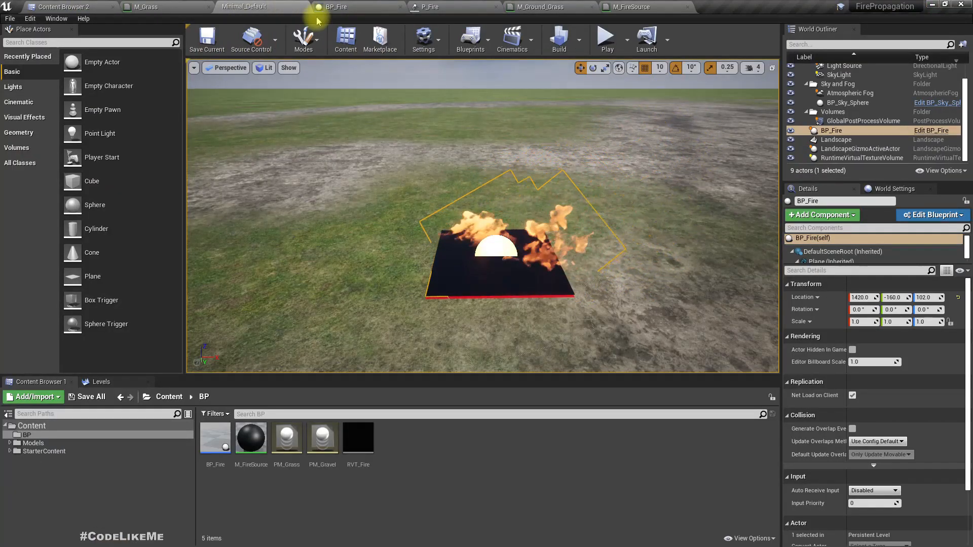
{"action": "key", "text": "s"}
{"action": "right_click_drag", "start_coordinate": [508, 218], "coordinate": [508, 207]}
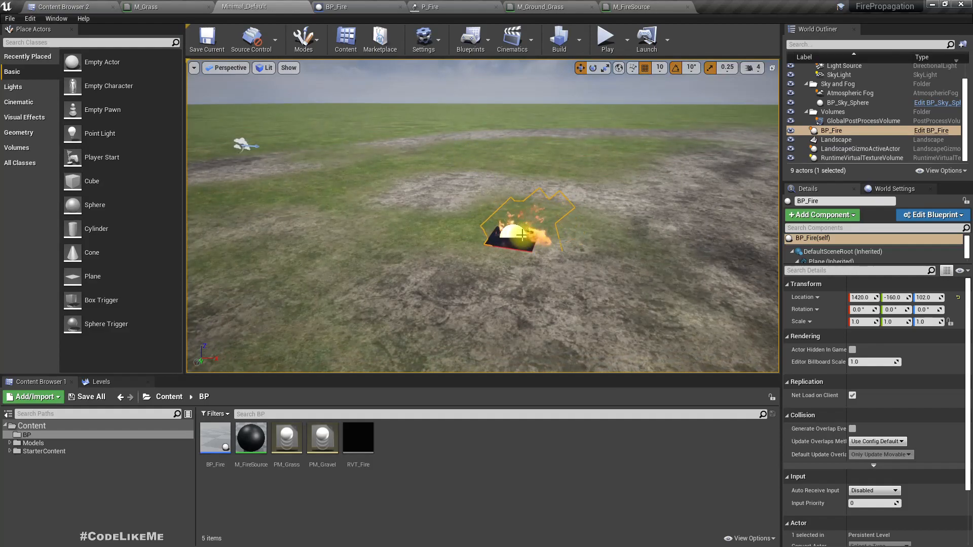
{"action": "left_click", "coordinate": [444, 189]}
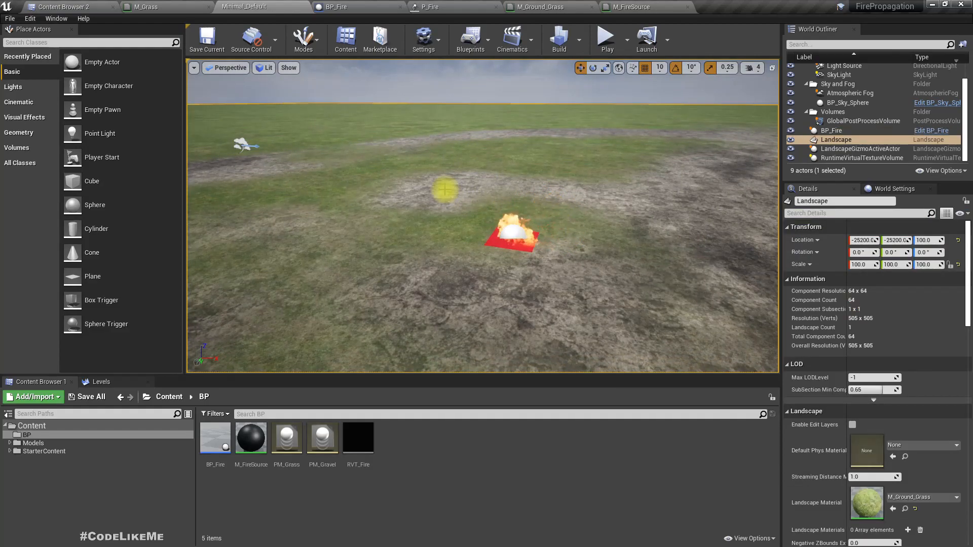
{"action": "left_click", "coordinate": [854, 121]}
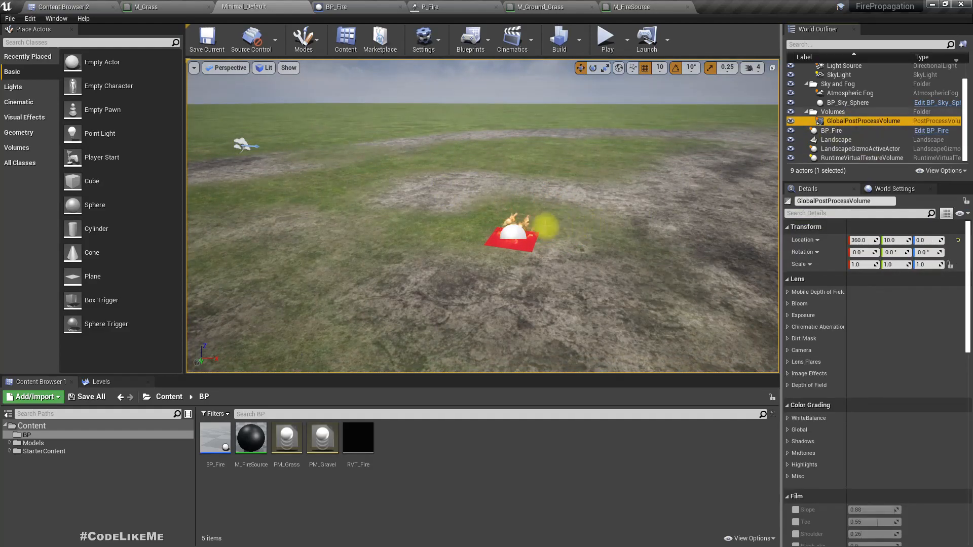
Raise the BP_Fire actor above the landscape to a Z location of 112
{"action": "left_click", "coordinate": [519, 232]}
{"action": "mouse_move", "coordinate": [460, 254]}
{"action": "right_mouse_down"}
{"action": "mouse_move", "coordinate": [588, 258]}
{"action": "mouse_move", "coordinate": [463, 254]}
{"action": "right_mouse_up"}
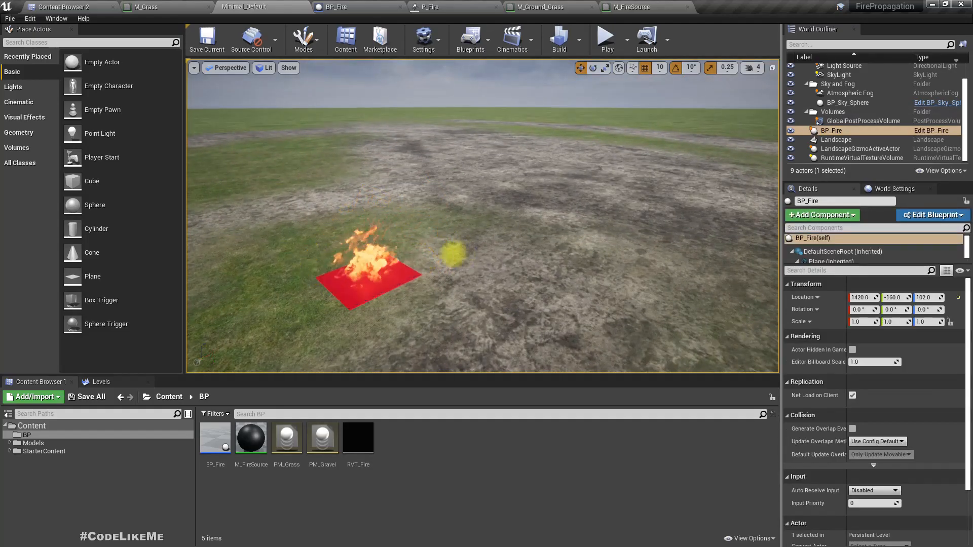
{"action": "right_click_drag", "start_coordinate": [387, 277], "coordinate": [534, 287]}
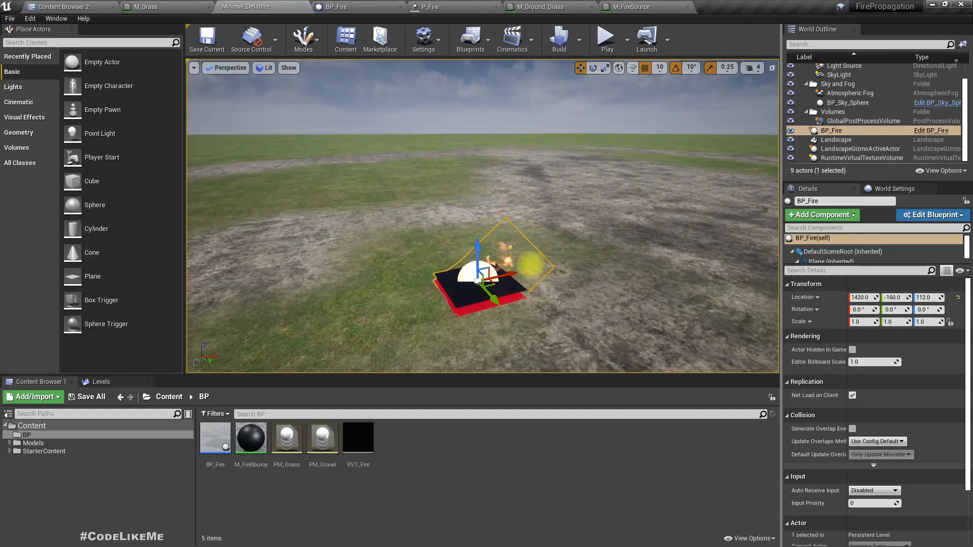
Check the Plane component's material, Draw in Virtual Textures and Draw in Main Pass settings in the BP_Fire blueprint
{"action": "left_click", "coordinate": [336, 6]}
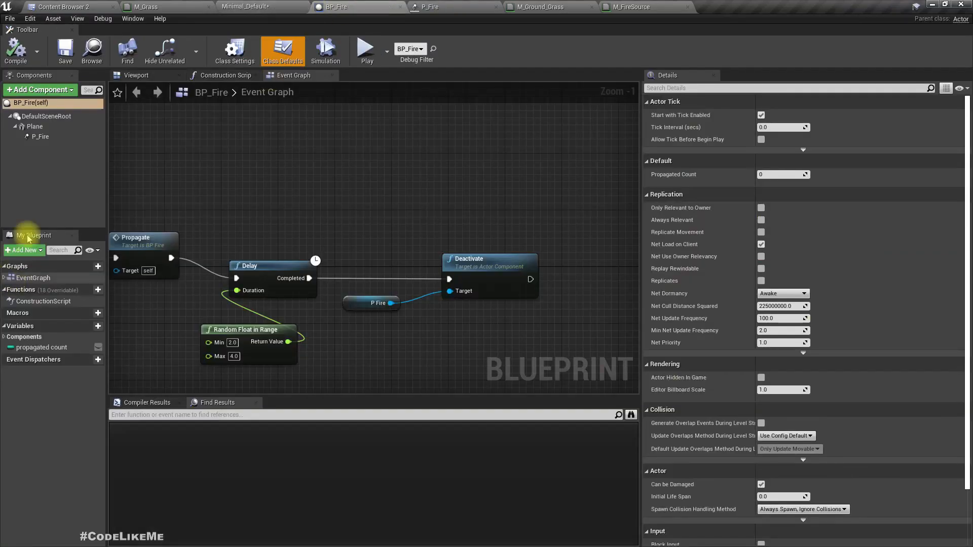
{"action": "left_click", "coordinate": [33, 126]}
{"action": "scroll", "coordinate": [803, 409], "scroll_direction": "down", "scroll_amount": 5}
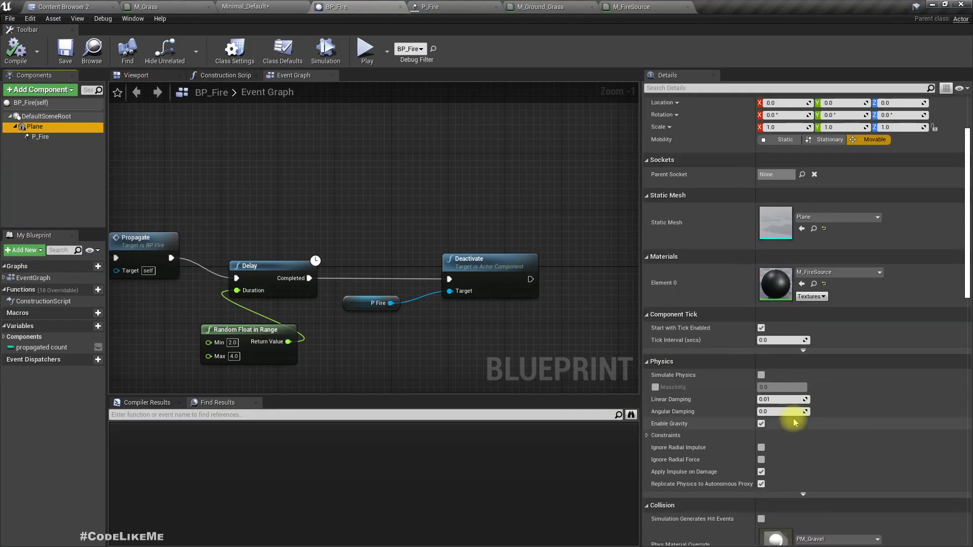
{"action": "scroll", "coordinate": [806, 401], "scroll_direction": "down", "scroll_amount": 5}
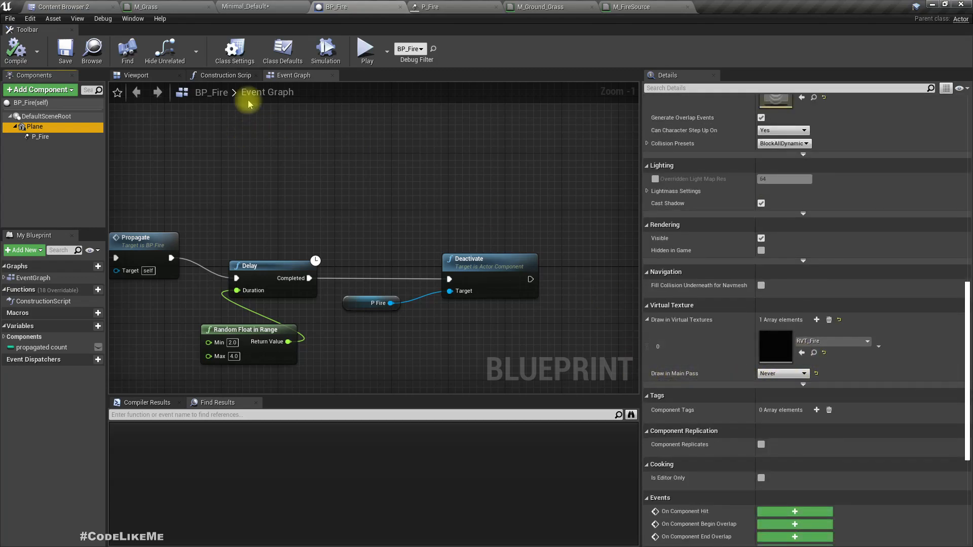
Play-test the level with the raised BP_Fire and examine the ground color and grass around the spreading fire up close
{"action": "left_click", "coordinate": [260, 6]}
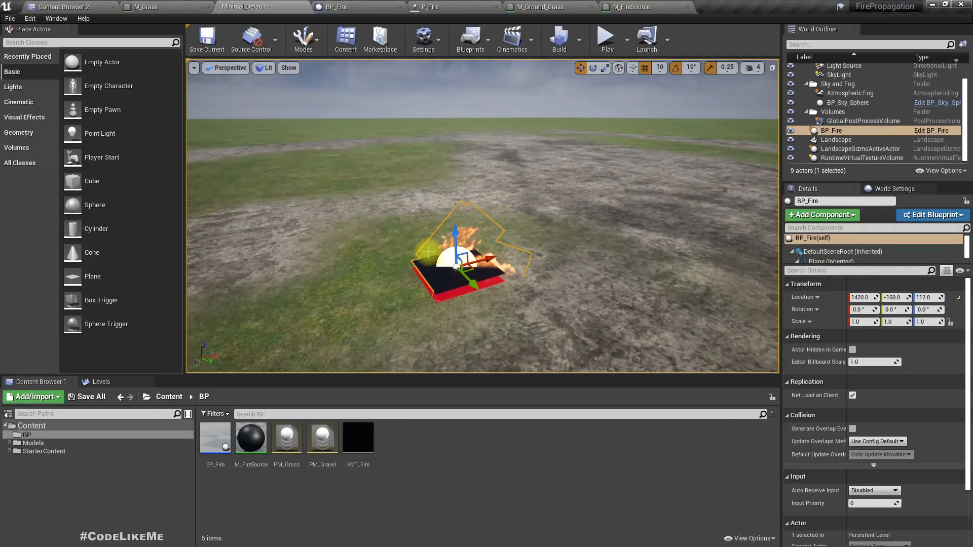
{"action": "key", "text": "alt+p"}
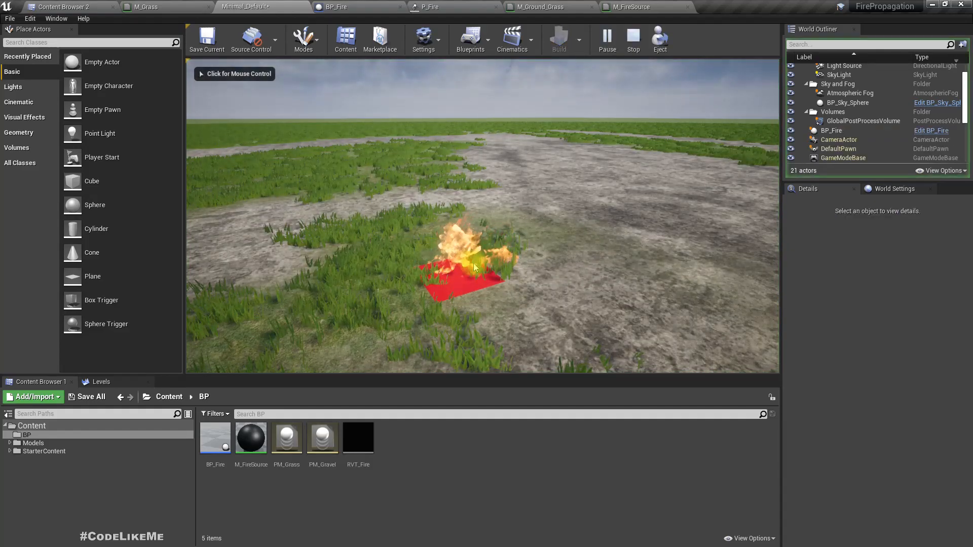
{"action": "left_click", "coordinate": [475, 267]}
{"action": "key", "text": "w"}
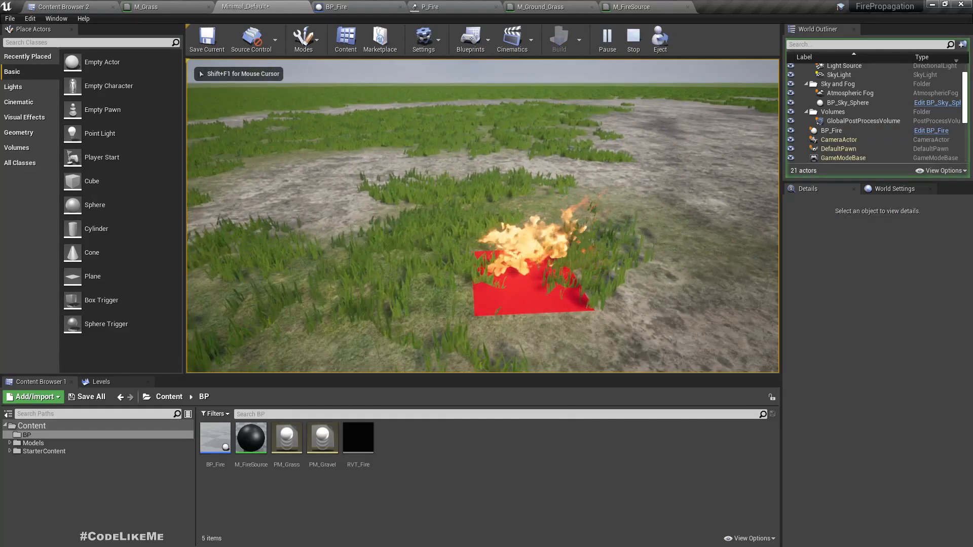
{"action": "key", "text": "w"}
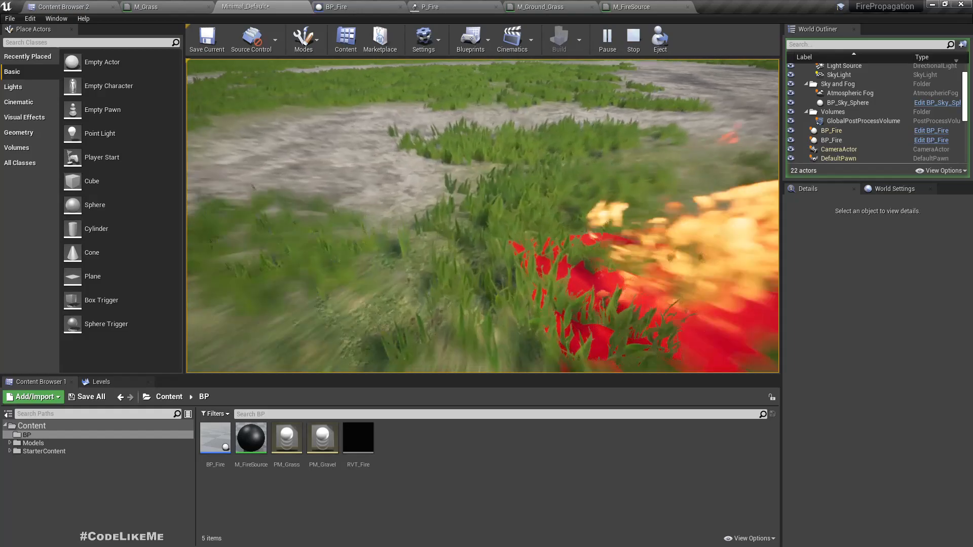
{"action": "key", "text": "s"}
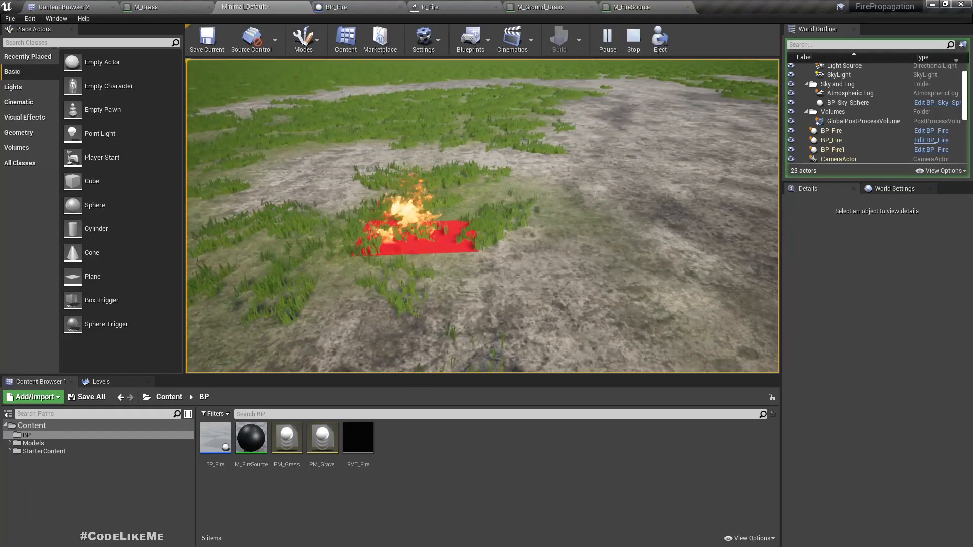
{"action": "key", "text": "Escape"}
{"action": "right_click_drag", "start_coordinate": [410, 293], "coordinate": [410, 282]}
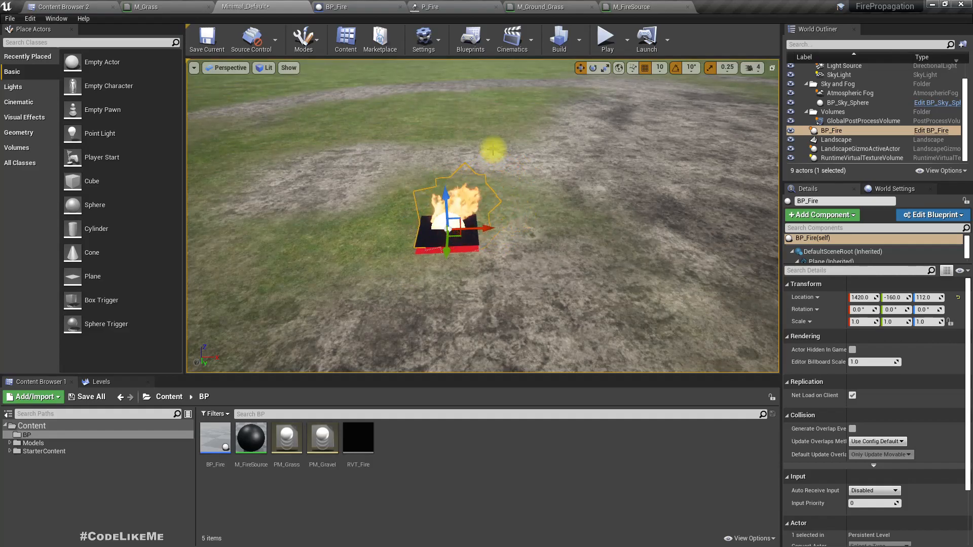
Search Google for "burning texture seamless" in the browser, look through the image results and preview the Stockvault burned texture
{"action": "left_click", "coordinate": [555, 5]}
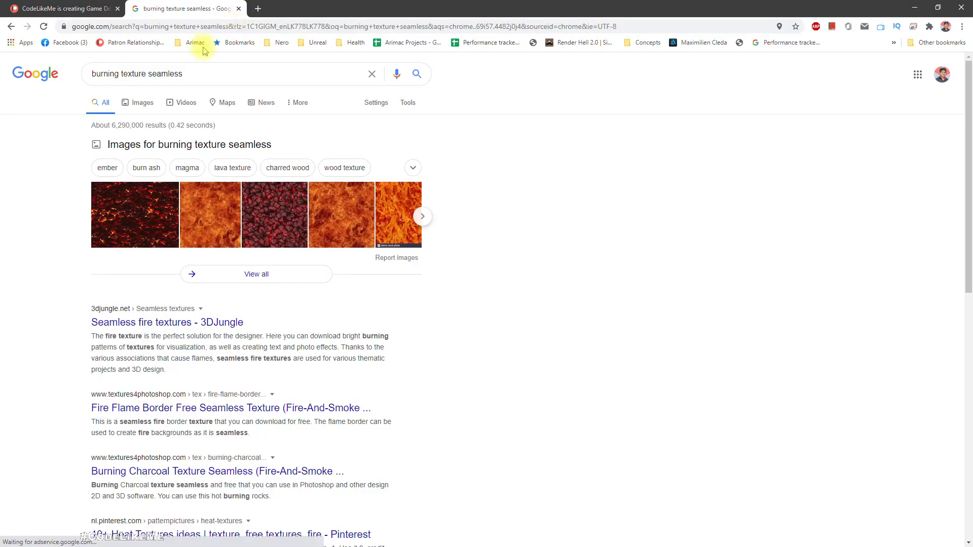
{"action": "left_click", "coordinate": [195, 205]}
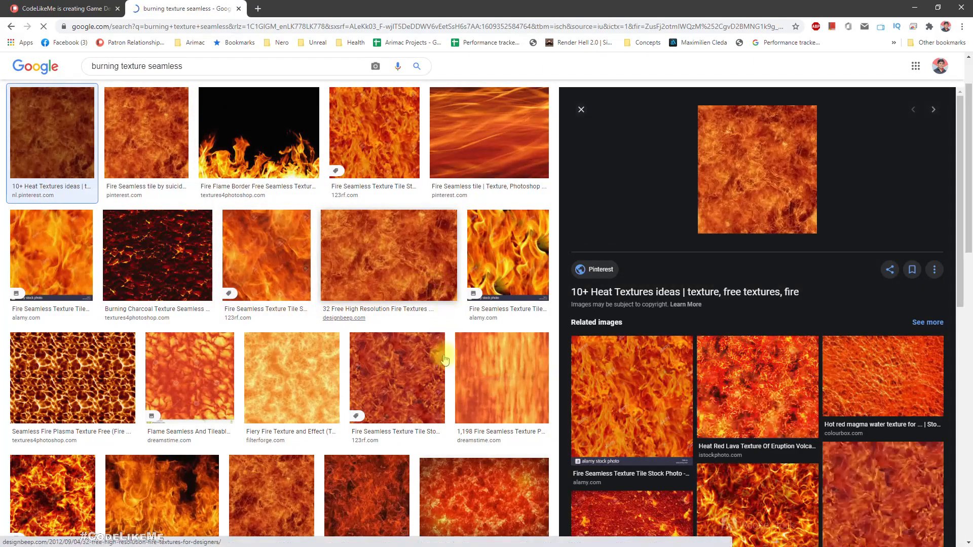
{"action": "scroll", "coordinate": [413, 246], "scroll_direction": "down", "scroll_amount": 5}
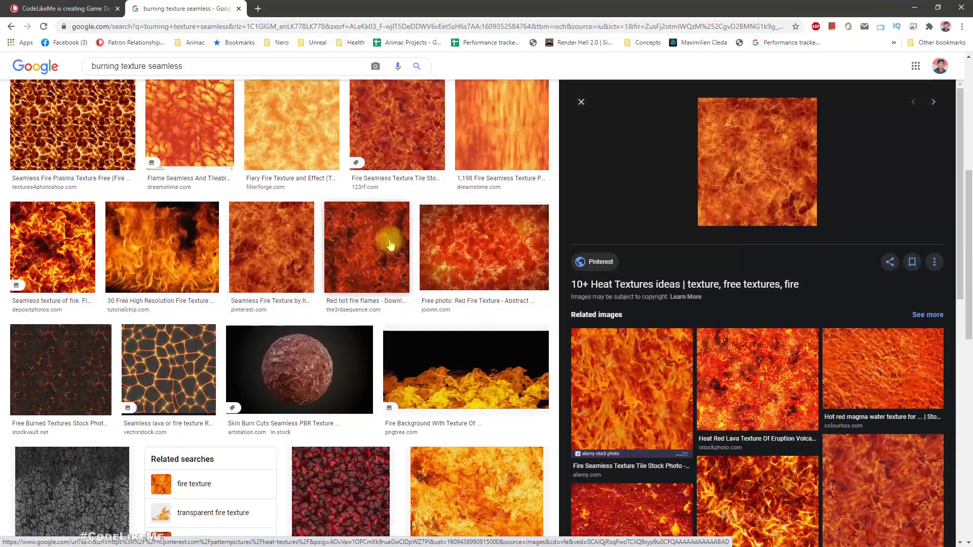
{"action": "scroll", "coordinate": [370, 243], "scroll_direction": "down", "scroll_amount": 5}
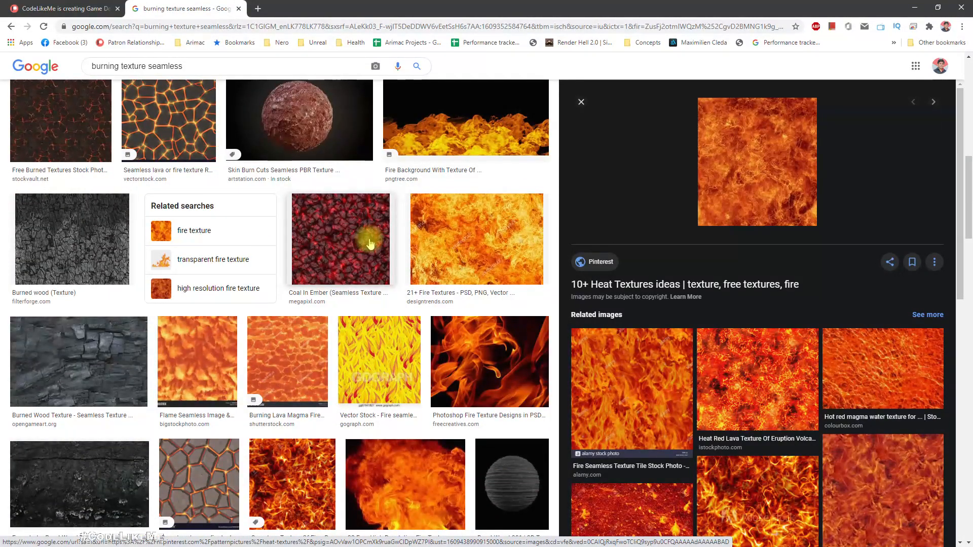
{"action": "scroll", "coordinate": [370, 243], "scroll_direction": "up", "scroll_amount": 4}
{"action": "left_click", "coordinate": [39, 312]}
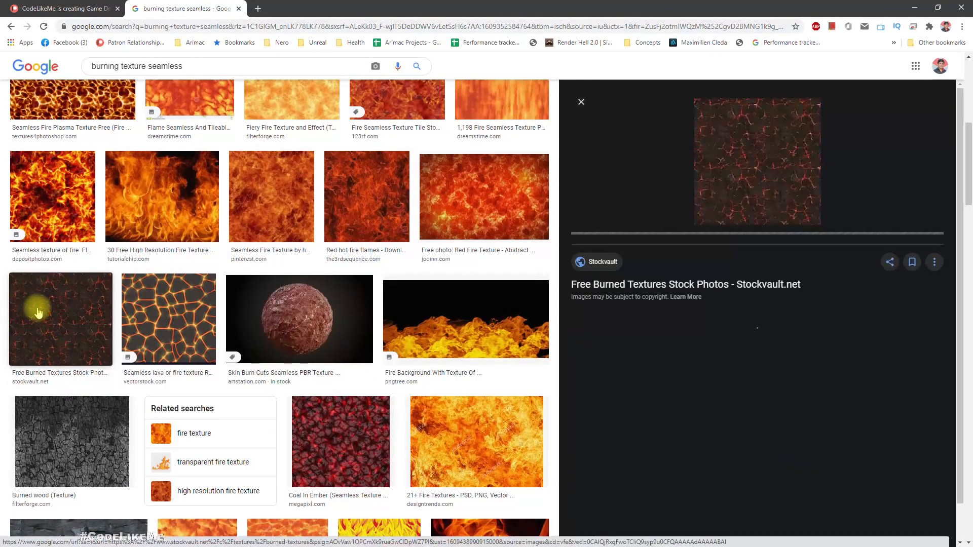
{"action": "left_click", "coordinate": [766, 133]}
{"action": "left_click", "coordinate": [212, 14]}
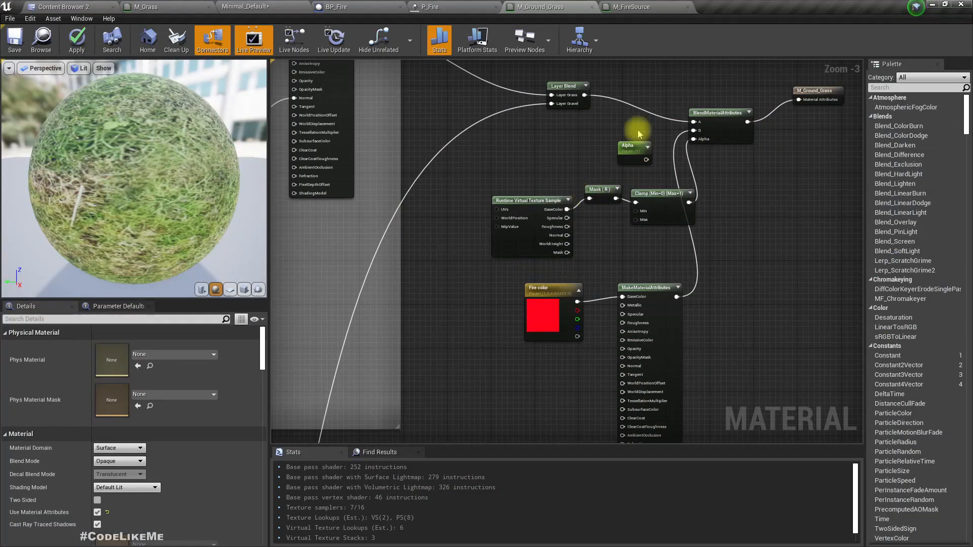
Rearrange the blend nodes in M_Ground_Grass and feed the Layer Blend output into a new BreakMaterialAttributes node
{"action": "right_click_drag", "start_coordinate": [549, 135], "coordinate": [548, 218]}
{"action": "left_click_drag", "start_coordinate": [570, 170], "coordinate": [510, 164]}
{"action": "right_click_drag", "start_coordinate": [649, 385], "coordinate": [528, 325]}
{"action": "left_click_drag", "start_coordinate": [499, 320], "coordinate": [575, 327]}
{"action": "left_click_drag", "start_coordinate": [401, 113], "coordinate": [375, 389]}
{"action": "type", "text": "bre"}
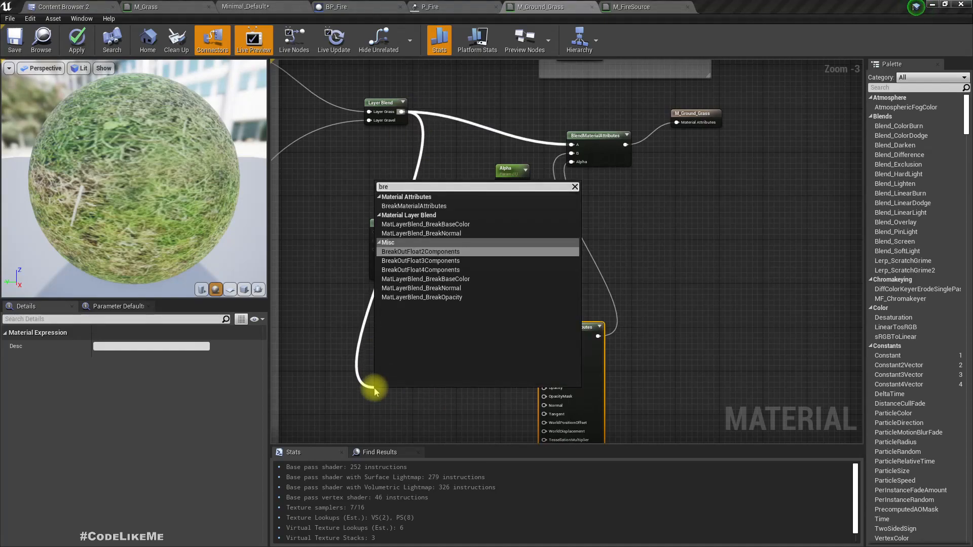
{"action": "key", "text": "Up"}
{"action": "key", "text": "Up"}
{"action": "key", "text": "Up"}
{"action": "key", "text": "Up"}
{"action": "key", "text": "Up"}
{"action": "key", "text": "Return"}
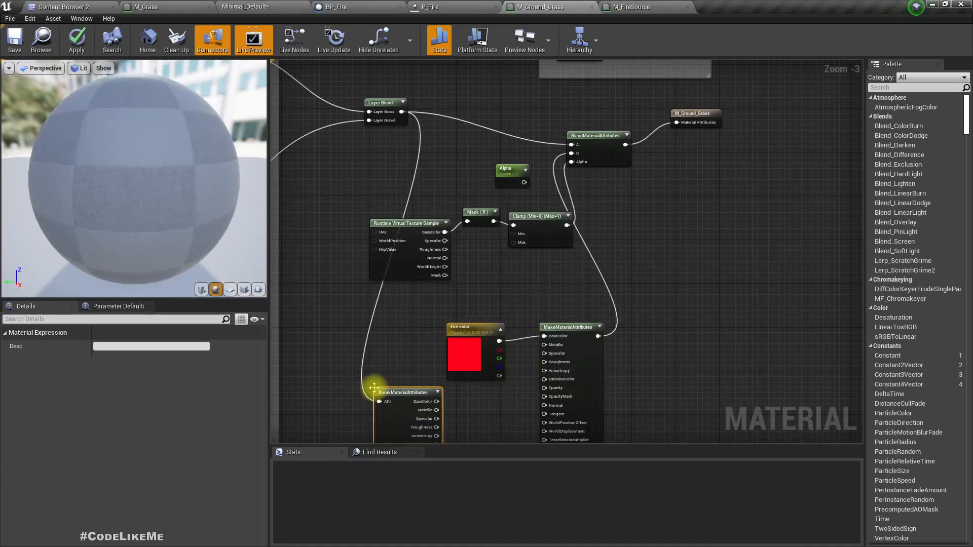
{"action": "right_click_drag", "start_coordinate": [464, 412], "coordinate": [471, 319]}
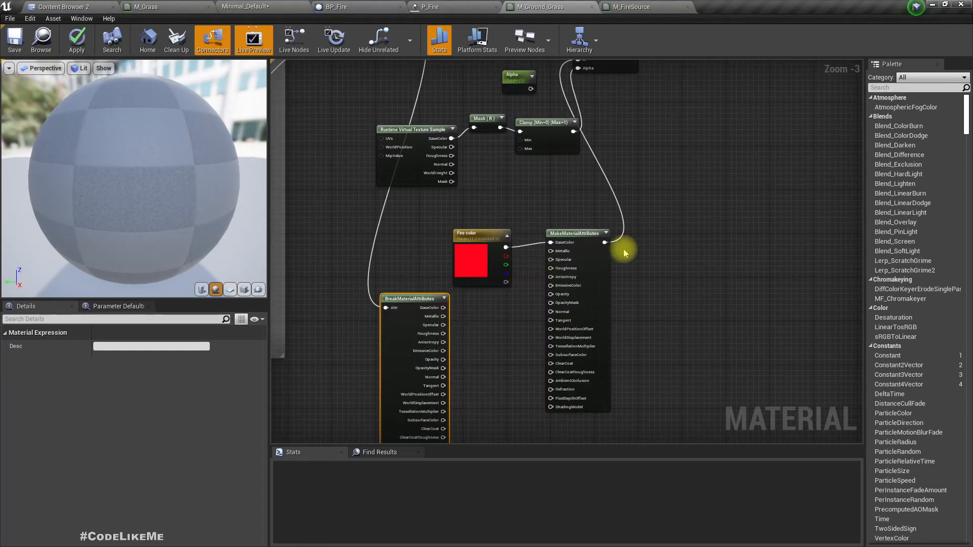
Move the MakeMaterialAttributes node farther away and add a Desaturation node fed by the BaseColor output of BreakMaterialAttributes
{"action": "left_click_drag", "start_coordinate": [585, 233], "coordinate": [668, 244]}
{"action": "left_click_drag", "start_coordinate": [422, 299], "coordinate": [479, 311]}
{"action": "type", "text": "des"}
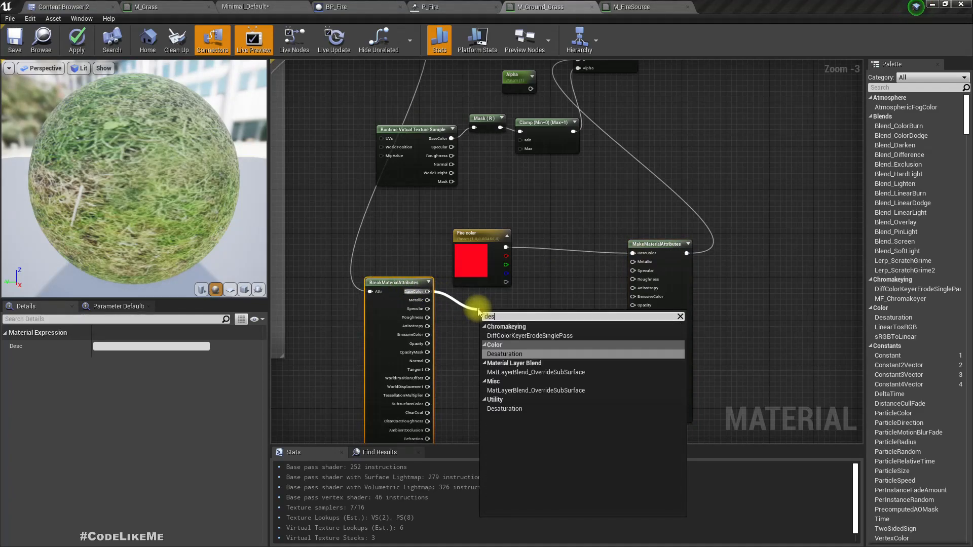
{"action": "type", "text": "a"}
{"action": "key", "text": "Return"}
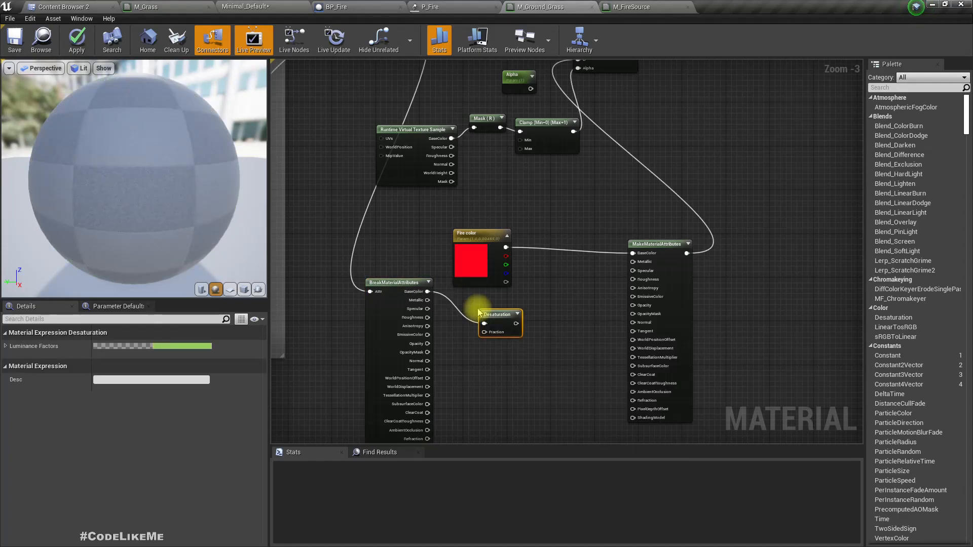
Expand the Desaturation node's luminance factors and connect its output to the BaseColor input of MakeMaterialAttributes
{"action": "scroll", "coordinate": [488, 335], "scroll_direction": "up", "scroll_amount": 3}
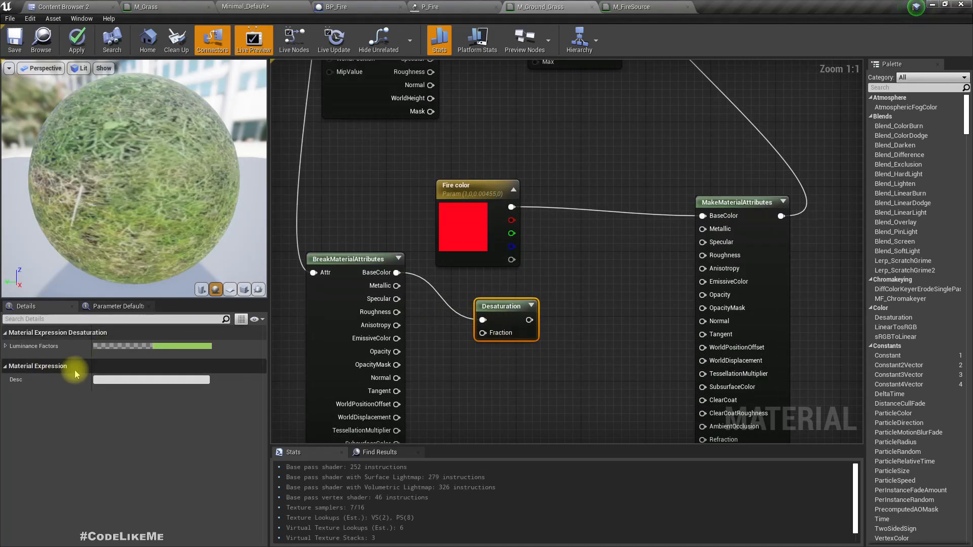
{"action": "right_click_drag", "start_coordinate": [405, 207], "coordinate": [423, 303]}
{"action": "right_click_drag", "start_coordinate": [440, 430], "coordinate": [434, 324]}
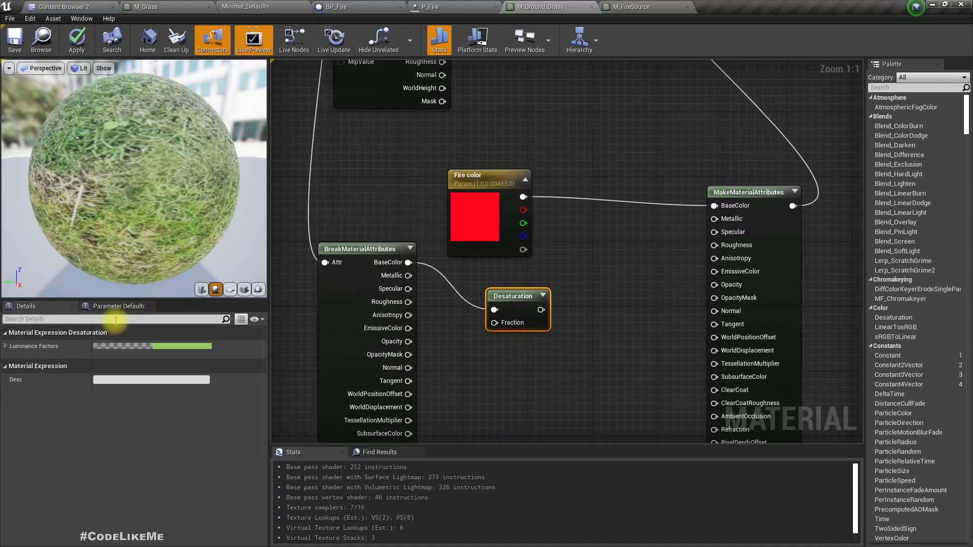
{"action": "left_click", "coordinate": [5, 346]}
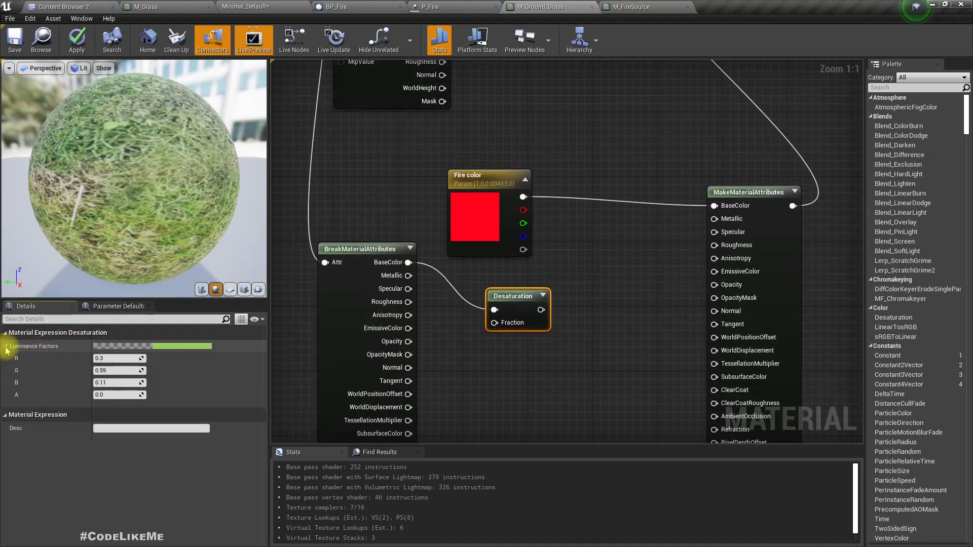
{"action": "right_click", "coordinate": [523, 301]}
{"action": "right_click", "coordinate": [503, 299]}
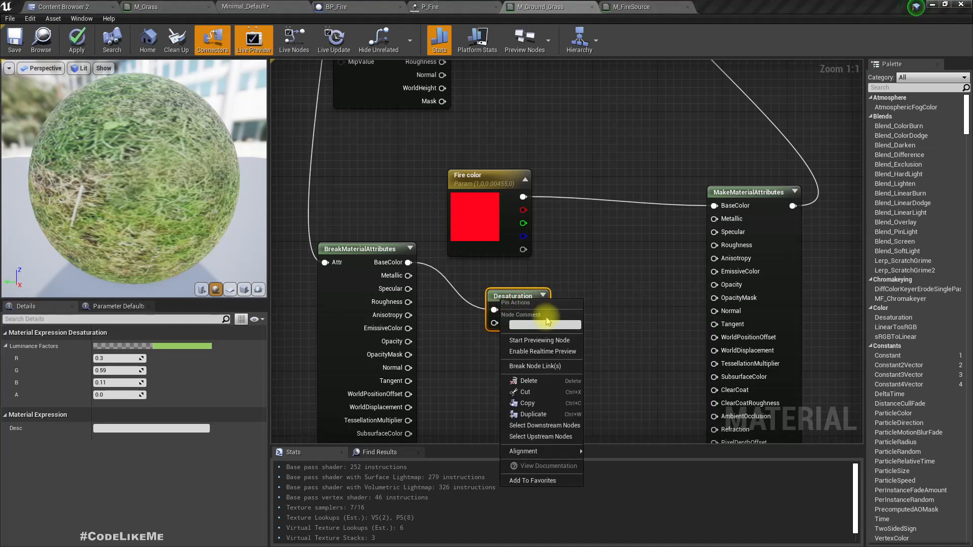
{"action": "left_click", "coordinate": [576, 278]}
{"action": "left_click_drag", "start_coordinate": [541, 309], "coordinate": [714, 206]}
Start previewing the MakeMaterialAttributes node and examine the desaturated grass on the preview sphere
{"action": "right_click_drag", "start_coordinate": [639, 268], "coordinate": [589, 393]}
{"action": "right_click", "coordinate": [685, 320]}
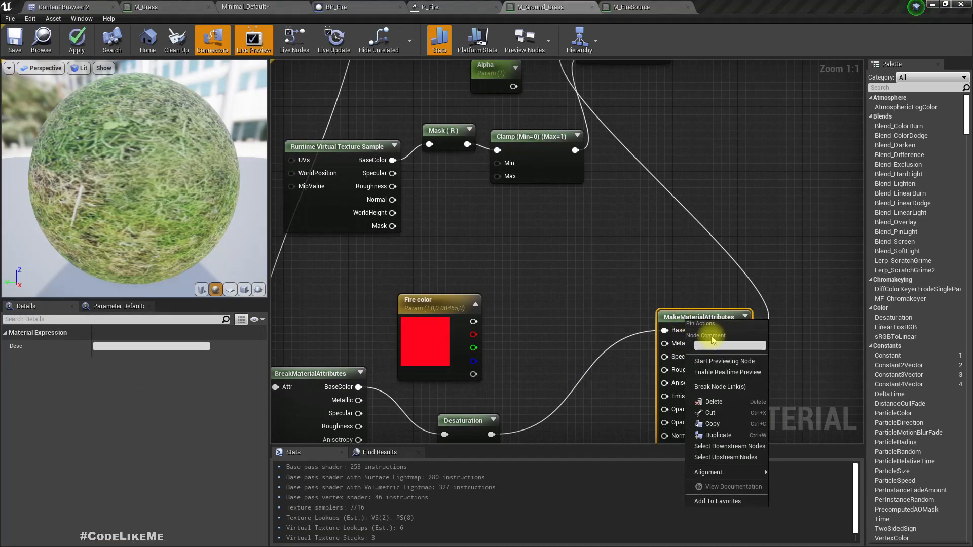
{"action": "left_click", "coordinate": [660, 299]}
{"action": "right_click", "coordinate": [729, 320]}
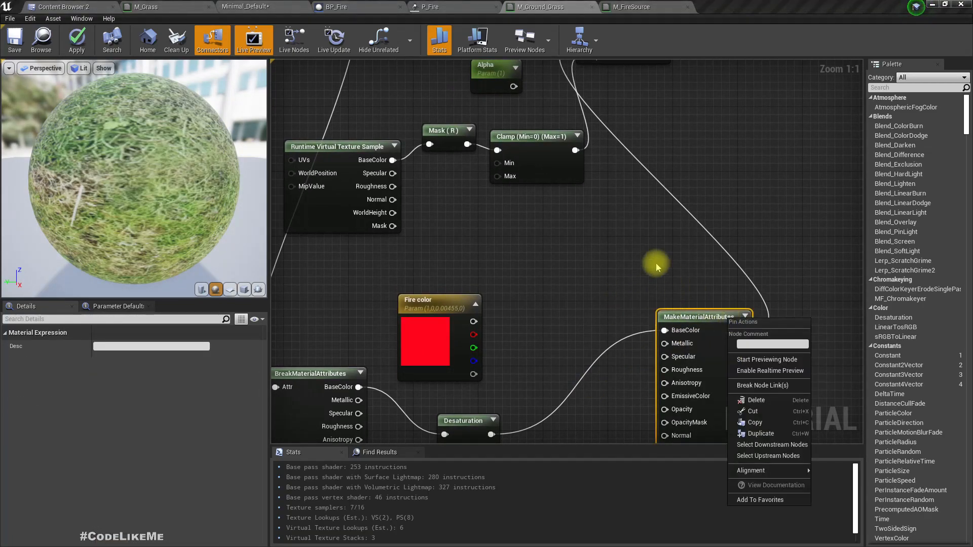
{"action": "left_click", "coordinate": [769, 359]}
{"action": "right_click_drag", "start_coordinate": [590, 287], "coordinate": [622, 201]}
{"action": "mouse_move", "coordinate": [155, 167]}
{"action": "left_mouse_down"}
{"action": "mouse_move", "coordinate": [167, 182]}
{"action": "mouse_move", "coordinate": [152, 163]}
{"action": "left_mouse_up"}
Combine the Desaturation output and Fire color in a new Add node that feeds the BaseColor of MakeMaterialAttributes
{"action": "right_click_drag", "start_coordinate": [538, 380], "coordinate": [519, 375]}
{"action": "left_click_drag", "start_coordinate": [465, 354], "coordinate": [506, 334]}
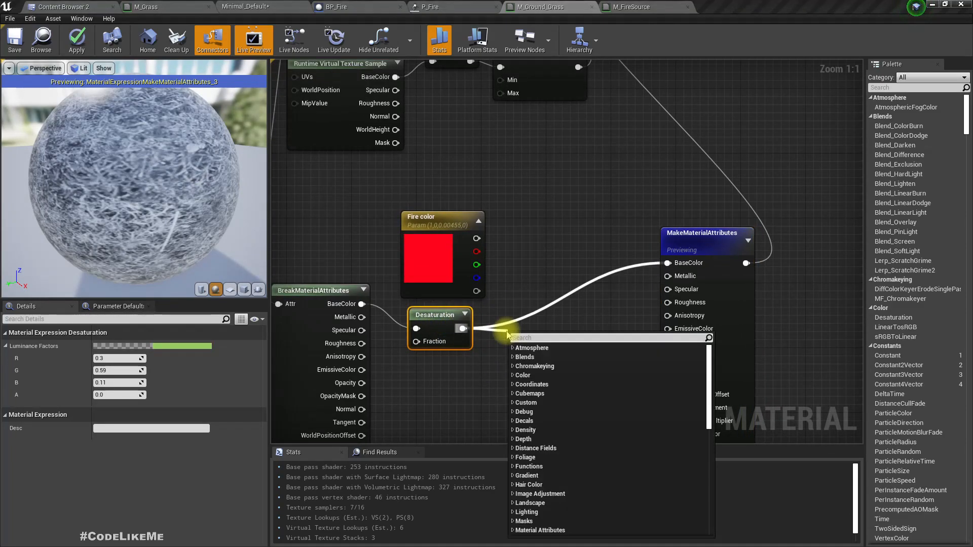
{"action": "type", "text": "+"}
{"action": "key", "text": "Return"}
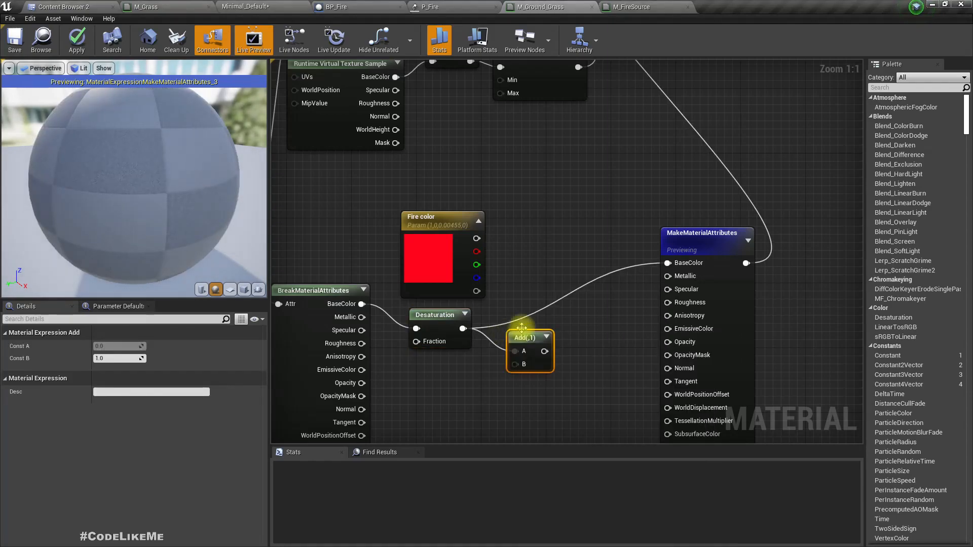
{"action": "left_click_drag", "start_coordinate": [453, 226], "coordinate": [476, 405]}
{"action": "right_click_drag", "start_coordinate": [562, 390], "coordinate": [571, 337]}
{"action": "left_click_drag", "start_coordinate": [511, 365], "coordinate": [677, 210]}
{"action": "left_click_drag", "start_coordinate": [544, 291], "coordinate": [583, 269]}
{"action": "right_click", "coordinate": [511, 363]}
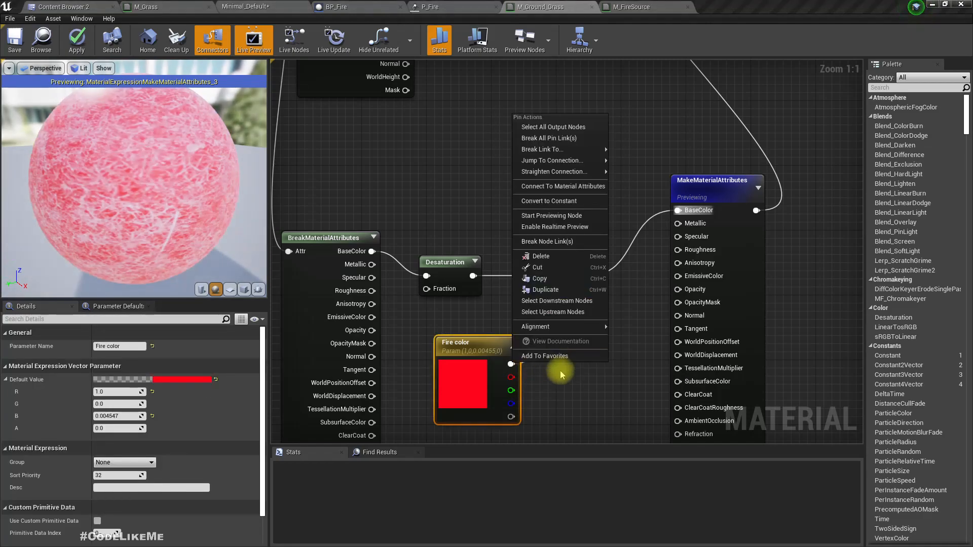
Darken the Fire color parameter by setting its default R to 0.1 and B to 0
{"action": "left_click", "coordinate": [453, 353]}
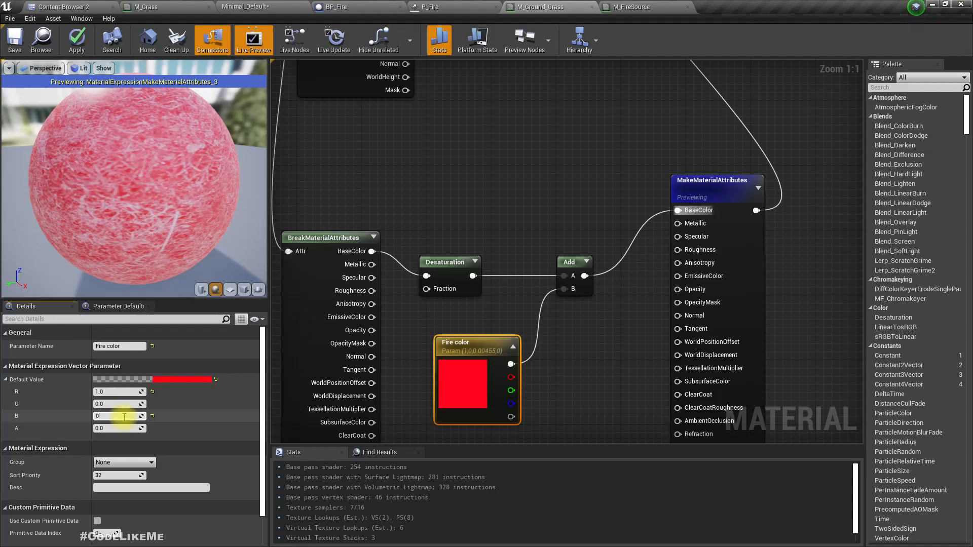
{"action": "left_click", "coordinate": [104, 393]}
{"action": "type", "text": ".1"}
{"action": "key", "text": "Return"}
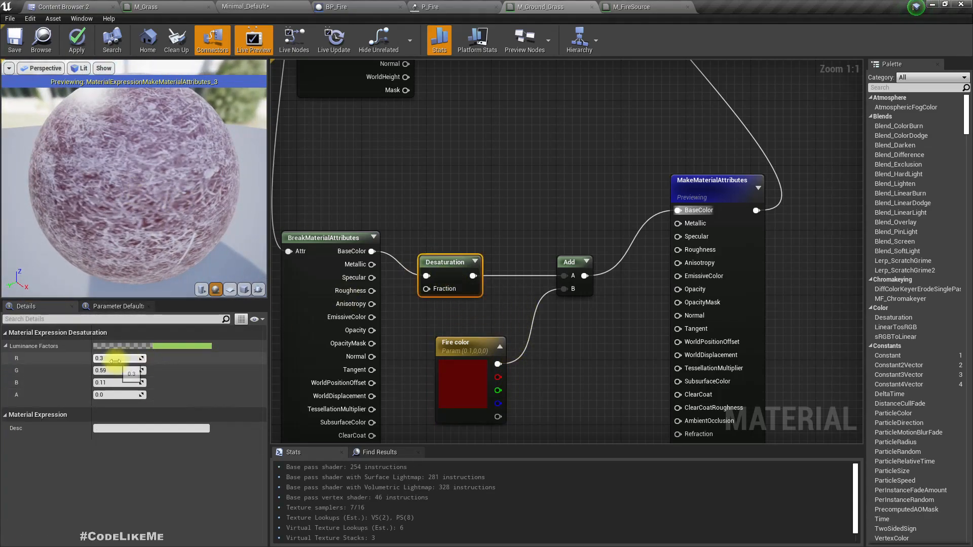
Set the Desaturation node's R, G and B luminance factors to 1.0 and connect its output directly to BaseColor, bypassing the Add node
{"action": "left_click", "coordinate": [116, 358]}
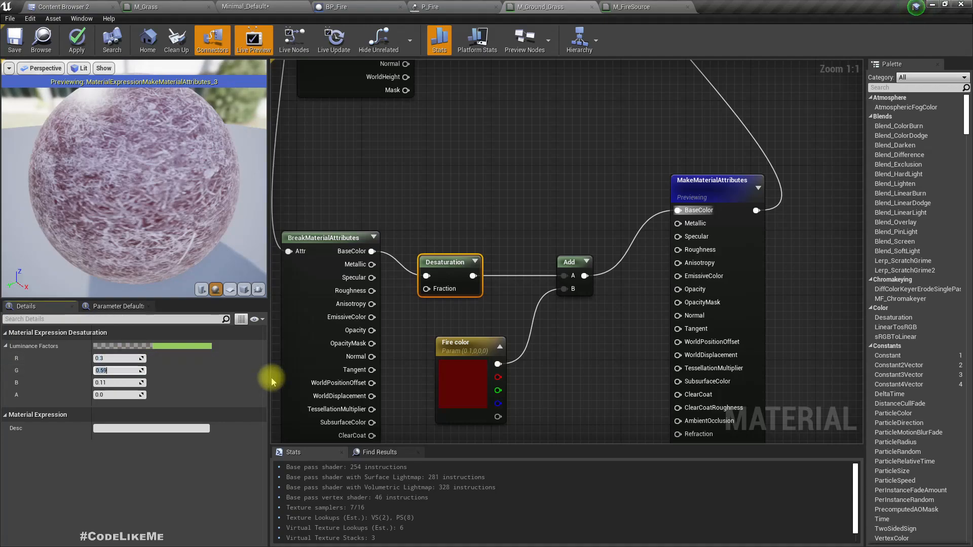
{"action": "key", "text": "Return"}
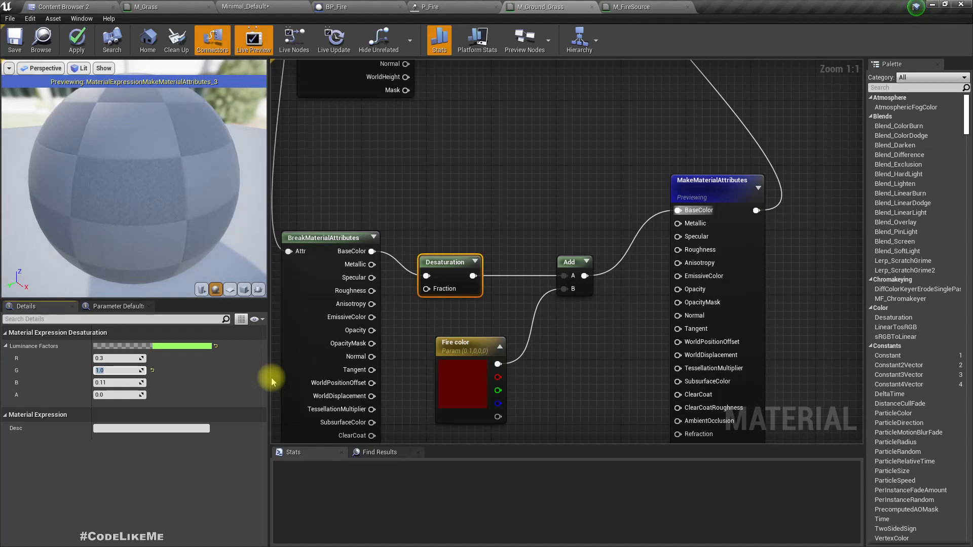
{"action": "key", "text": "Tab"}
{"action": "type", "text": "1"}
{"action": "key", "text": "Return"}
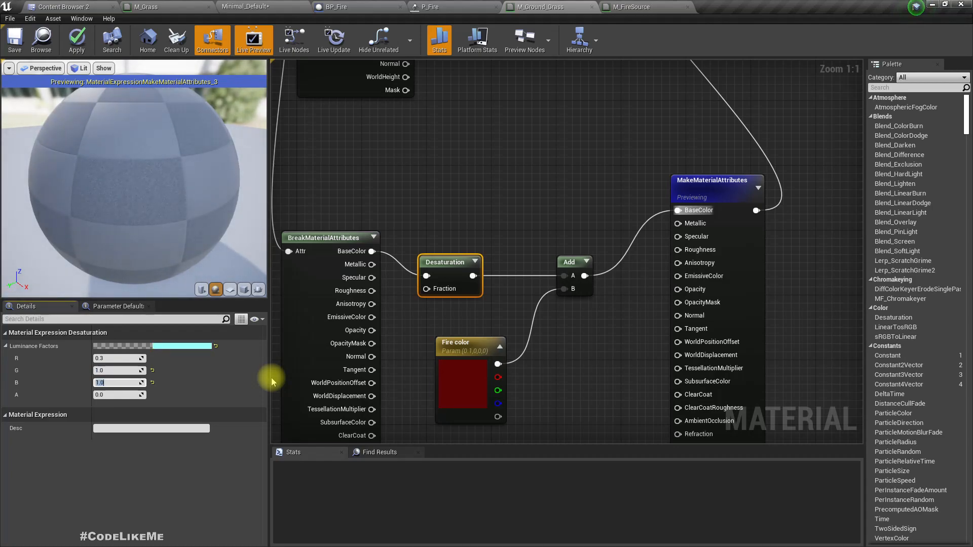
{"action": "type", "text": "1"}
{"action": "key", "text": "Return"}
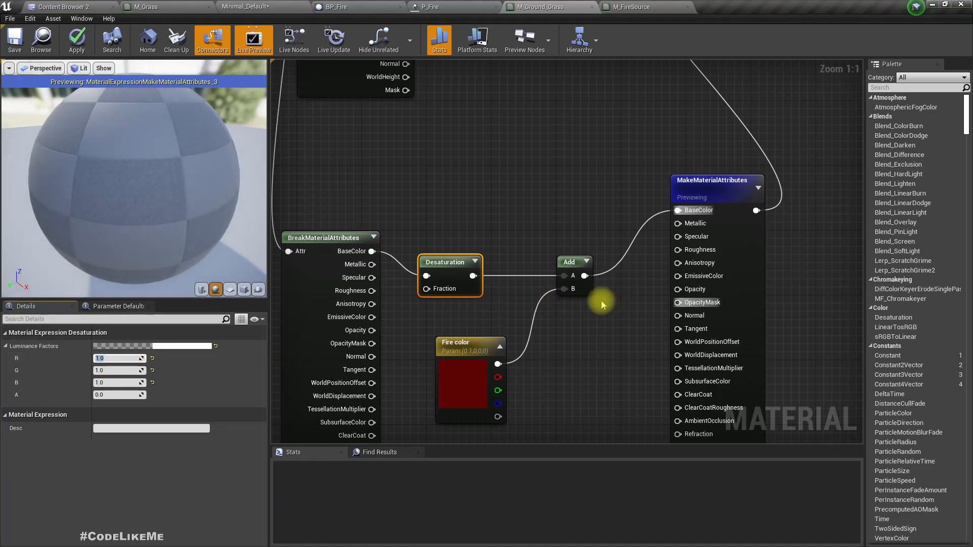
{"action": "left_click_drag", "start_coordinate": [472, 276], "coordinate": [678, 210]}
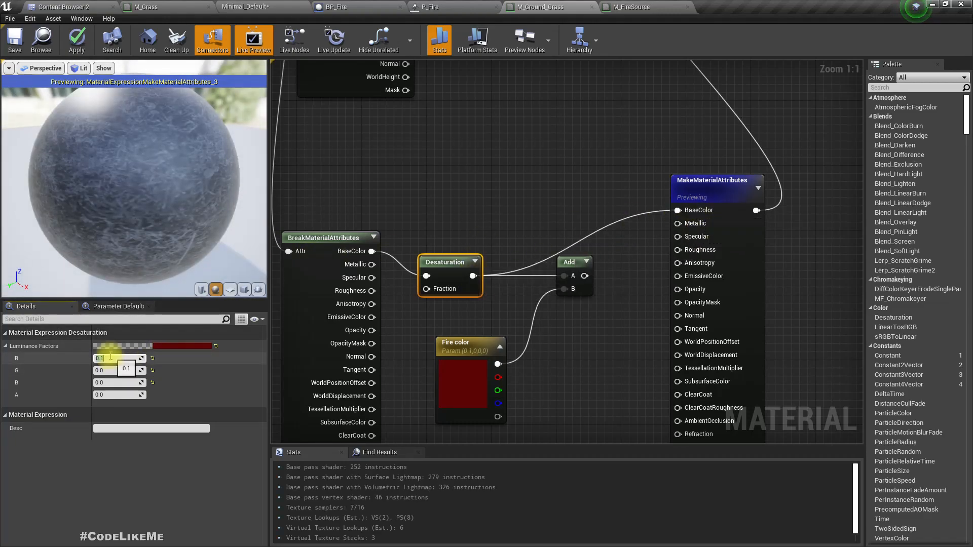
Promote the Metallic input of MakeMaterialAttributes to a parameter and connect that parameter to Specular as well
{"action": "right_click", "coordinate": [677, 224]}
{"action": "left_click", "coordinate": [710, 235]}
{"action": "left_click_drag", "start_coordinate": [637, 209], "coordinate": [677, 237]}
Promote the Roughness input to a parameter placed below the Add node, set its default to 1.0 and apply the material
{"action": "right_click", "coordinate": [683, 249]}
{"action": "left_click", "coordinate": [723, 264]}
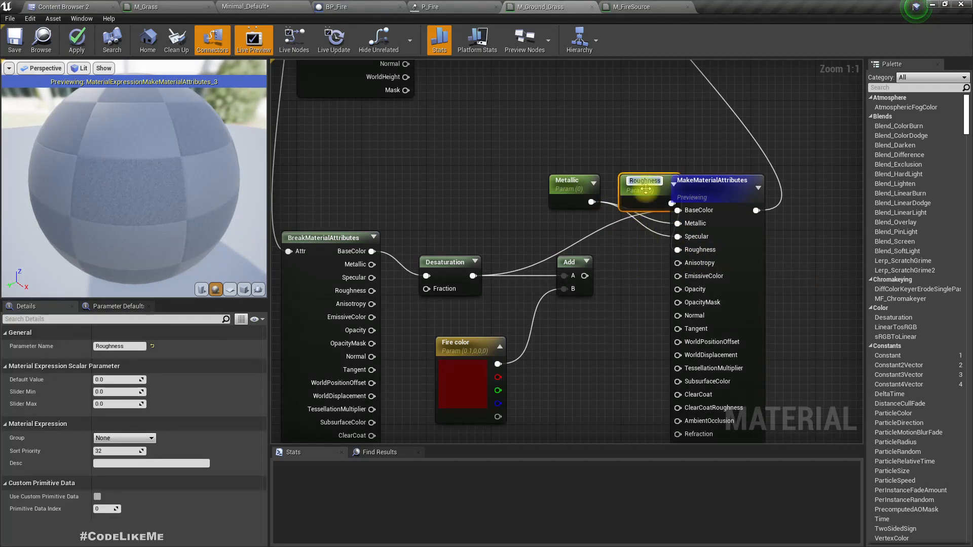
{"action": "left_click_drag", "start_coordinate": [633, 198], "coordinate": [611, 360]}
{"action": "left_click", "coordinate": [118, 380]}
{"action": "type", "text": "1"}
{"action": "key", "text": "Return"}
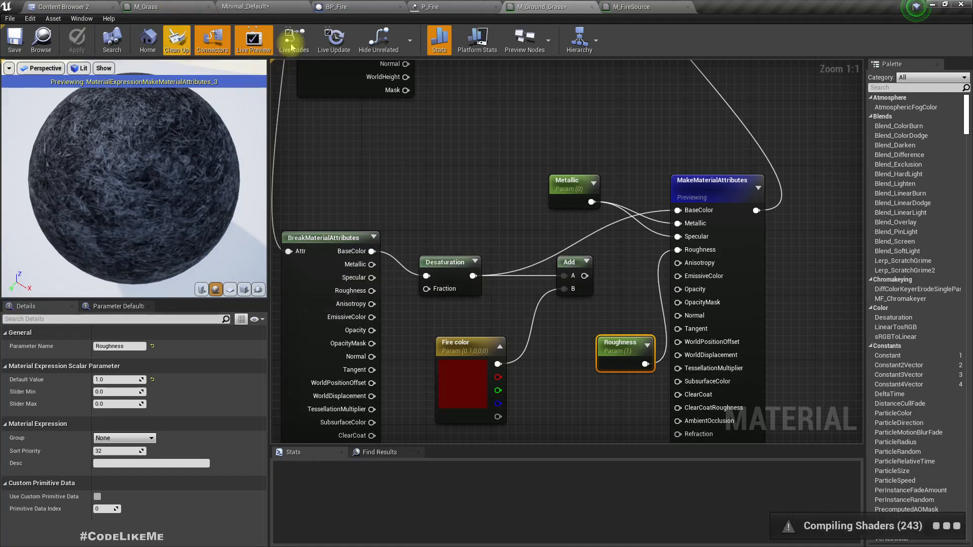
Play-test the level full screen and examine how the ground and grass look as the fire spreads
{"action": "left_click", "coordinate": [245, 7]}
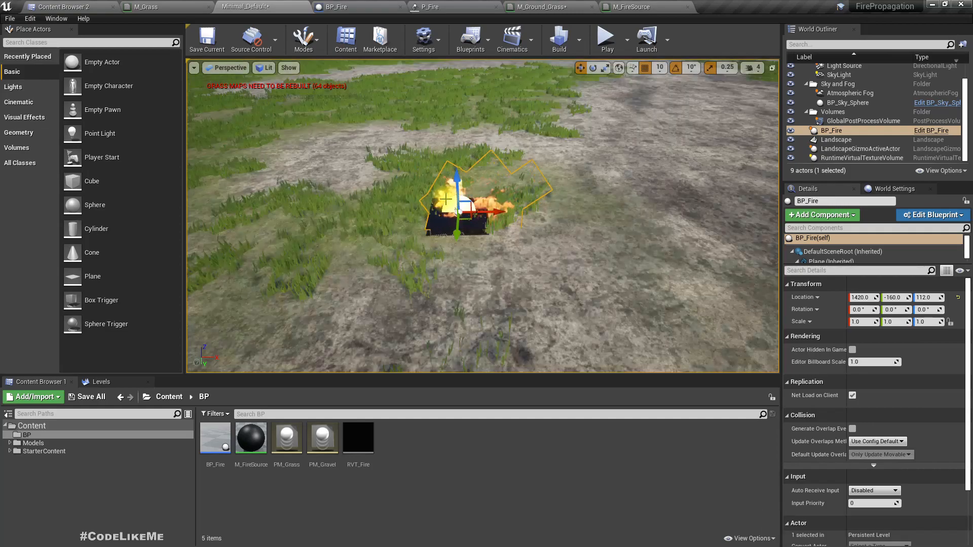
{"action": "right_click_drag", "start_coordinate": [748, 194], "coordinate": [768, 172]}
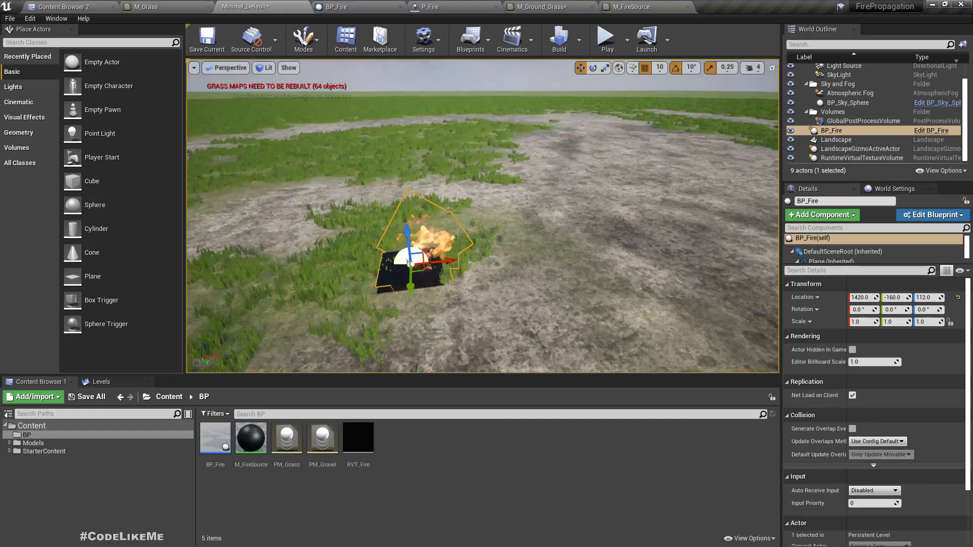
{"action": "key", "text": "F11"}
{"action": "key", "text": "alt+p"}
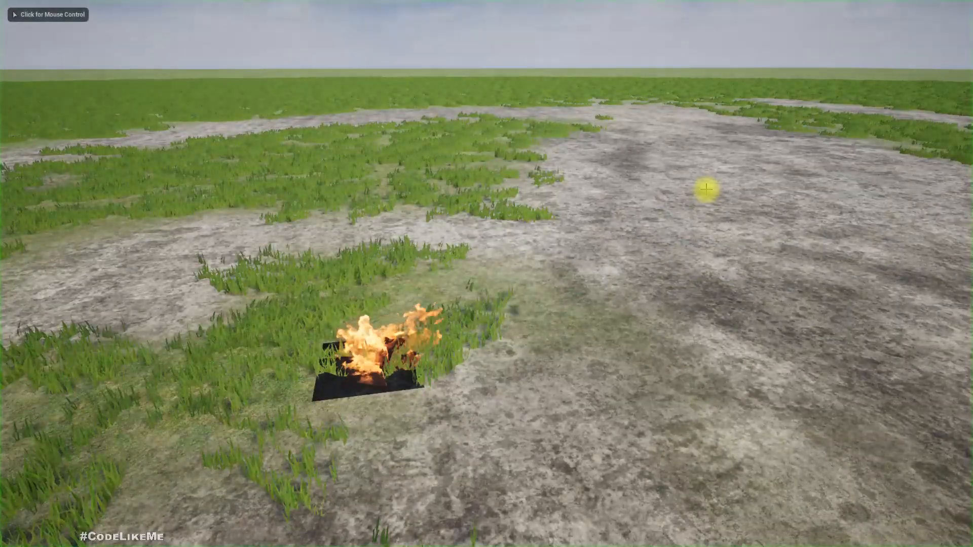
{"action": "left_click", "coordinate": [706, 189]}
{"action": "key", "text": "w"}
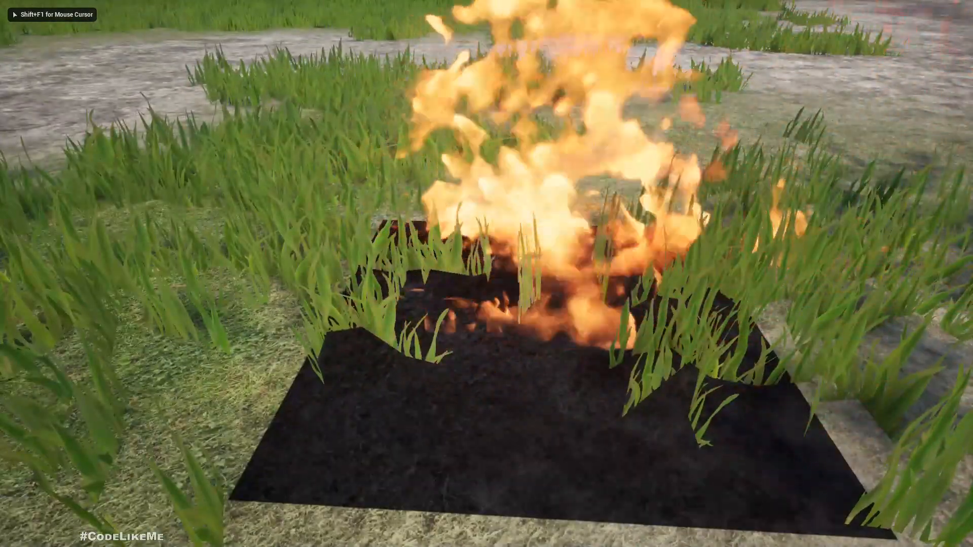
{"action": "key", "text": "s"}
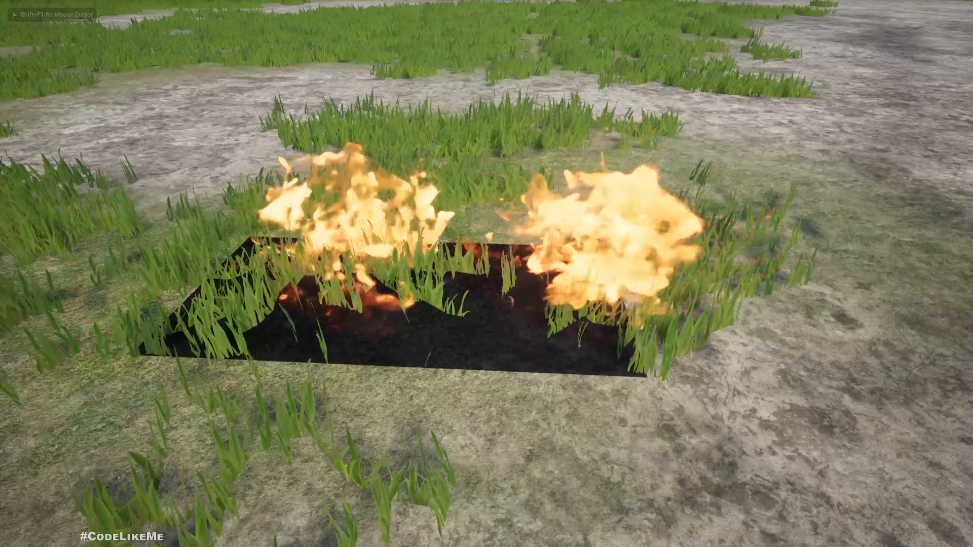
{"action": "key", "text": "a"}
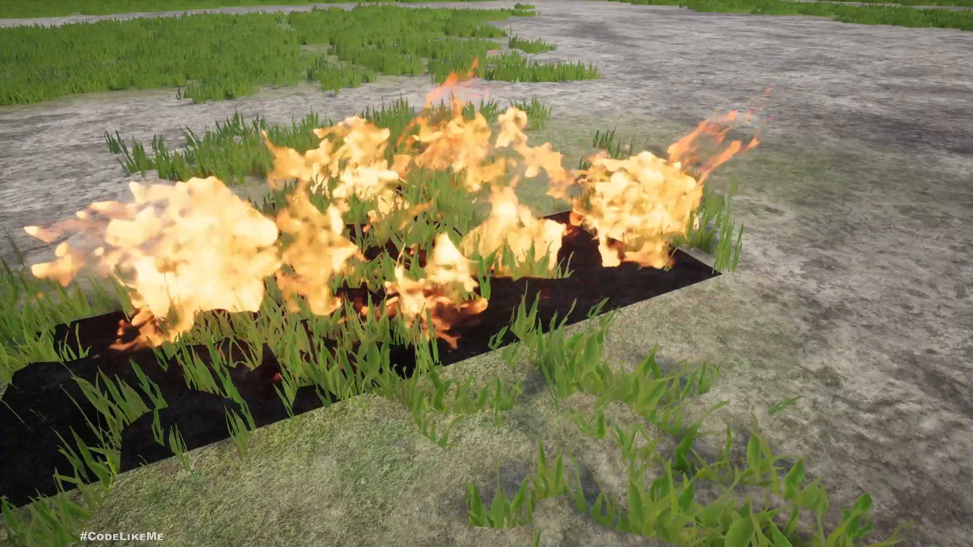
{"action": "key", "text": "Escape"}
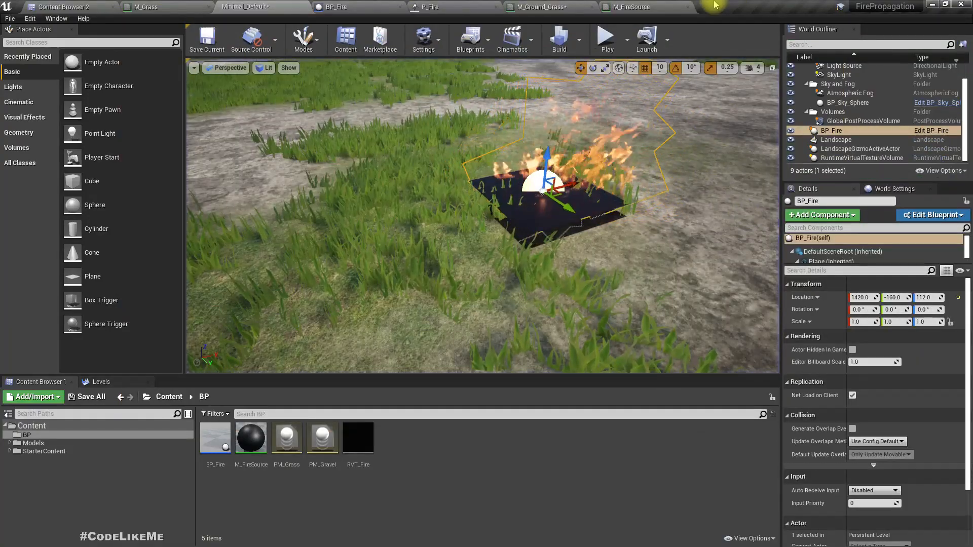
In M_Ground_Grass, try adding a Subtract node fed by the Sample 'Grass' node in the Grass comment
{"action": "left_click", "coordinate": [441, 6]}
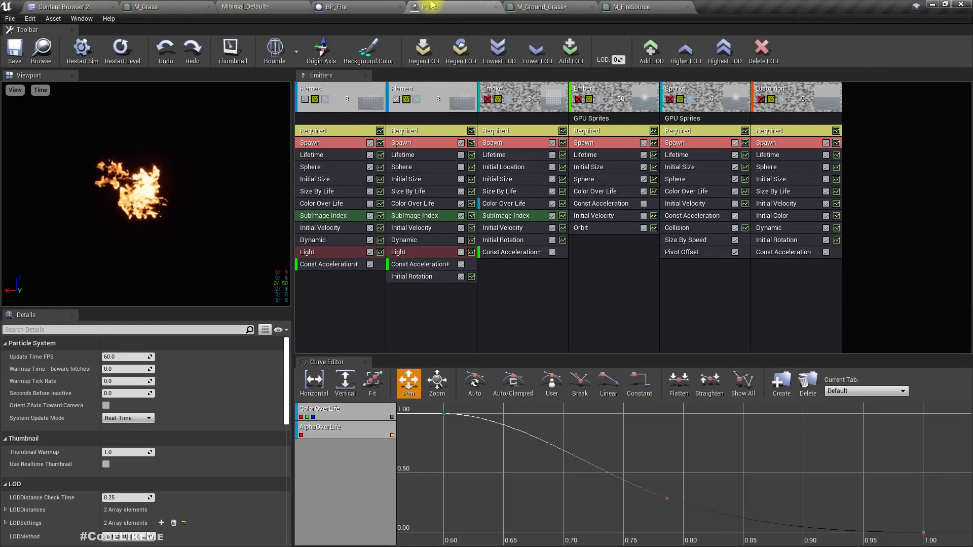
{"action": "left_click", "coordinate": [550, 6]}
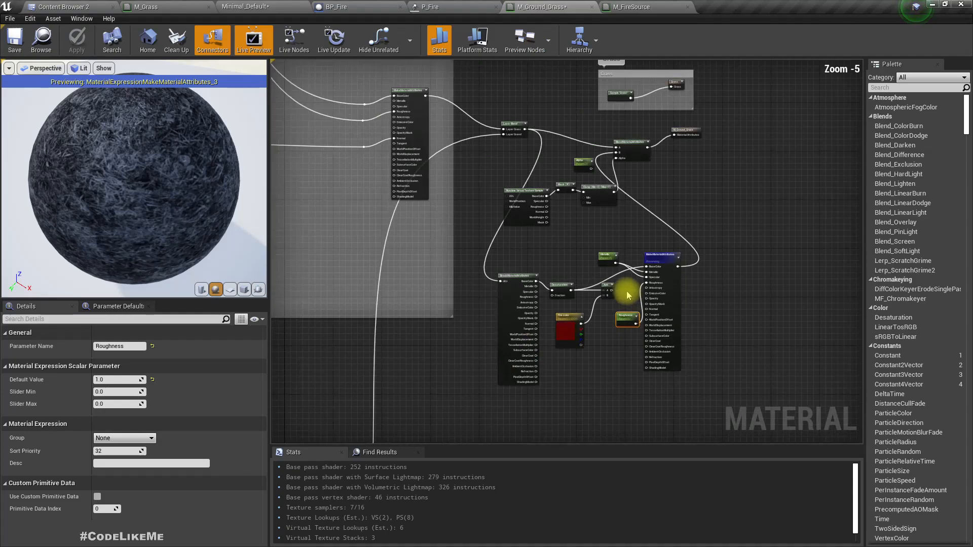
{"action": "right_click_drag", "start_coordinate": [693, 214], "coordinate": [587, 322]}
{"action": "scroll", "coordinate": [537, 250], "scroll_direction": "up", "scroll_amount": 5}
{"action": "right_click_drag", "start_coordinate": [490, 214], "coordinate": [534, 294]}
{"action": "left_click_drag", "start_coordinate": [490, 239], "coordinate": [536, 232]}
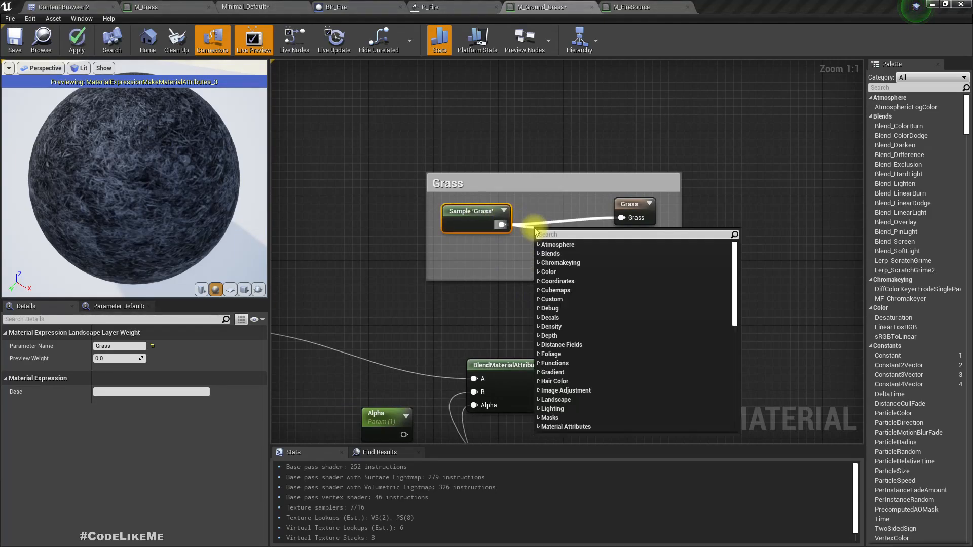
{"action": "type", "text": "-"}
{"action": "key", "text": "Return"}
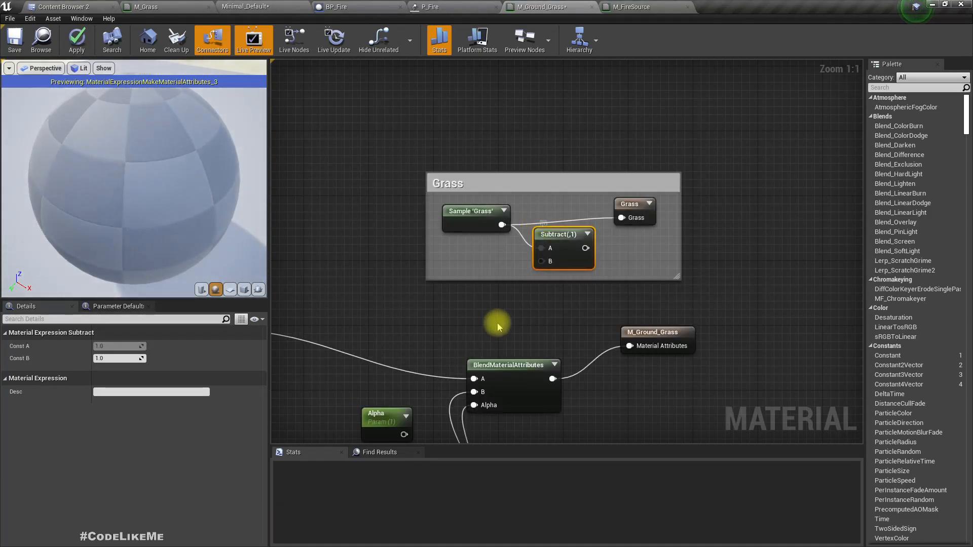
Try feeding the clamped red channel of the Runtime Virtual Texture Sample into input B of the Subtract node
{"action": "scroll", "coordinate": [535, 167], "scroll_direction": "down", "scroll_amount": 3}
{"action": "scroll", "coordinate": [511, 277], "scroll_direction": "up", "scroll_amount": 2}
{"action": "right_click_drag", "start_coordinate": [497, 270], "coordinate": [544, 312]}
{"action": "left_click_drag", "start_coordinate": [464, 342], "coordinate": [463, 356]}
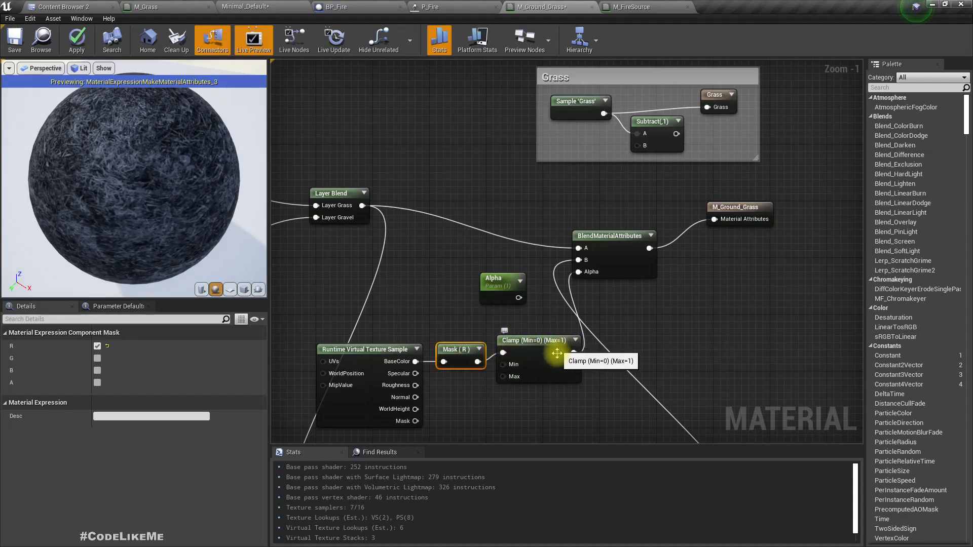
{"action": "scroll", "coordinate": [538, 353], "scroll_direction": "up", "scroll_amount": 1}
{"action": "right_click_drag", "start_coordinate": [643, 313], "coordinate": [605, 386]}
{"action": "left_click_drag", "start_coordinate": [536, 424], "coordinate": [619, 169]}
{"action": "right_click_drag", "start_coordinate": [680, 183], "coordinate": [634, 210]}
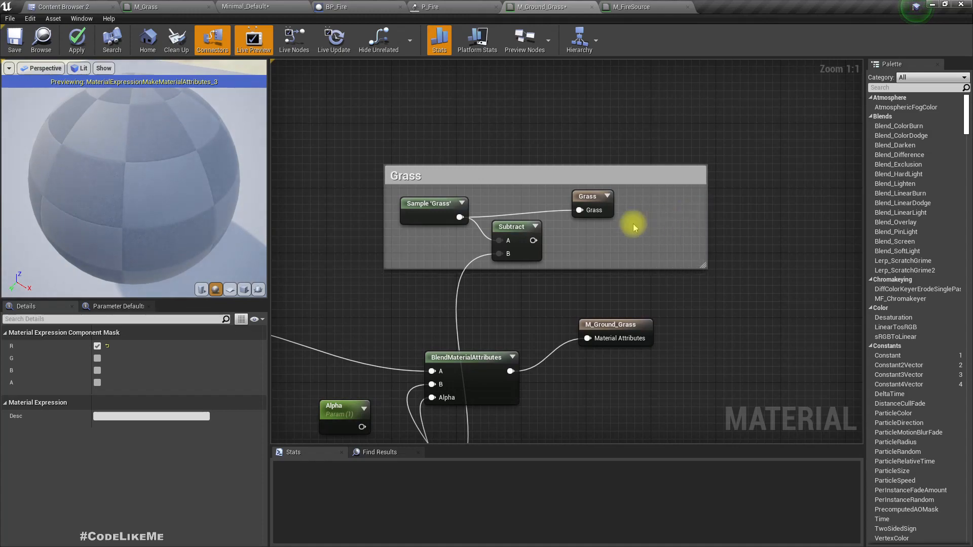
Try passing the Subtract result through a Clamp node into the Grass output, arrange both nodes in line and apply the material
{"action": "left_click_drag", "start_coordinate": [604, 200], "coordinate": [643, 199]}
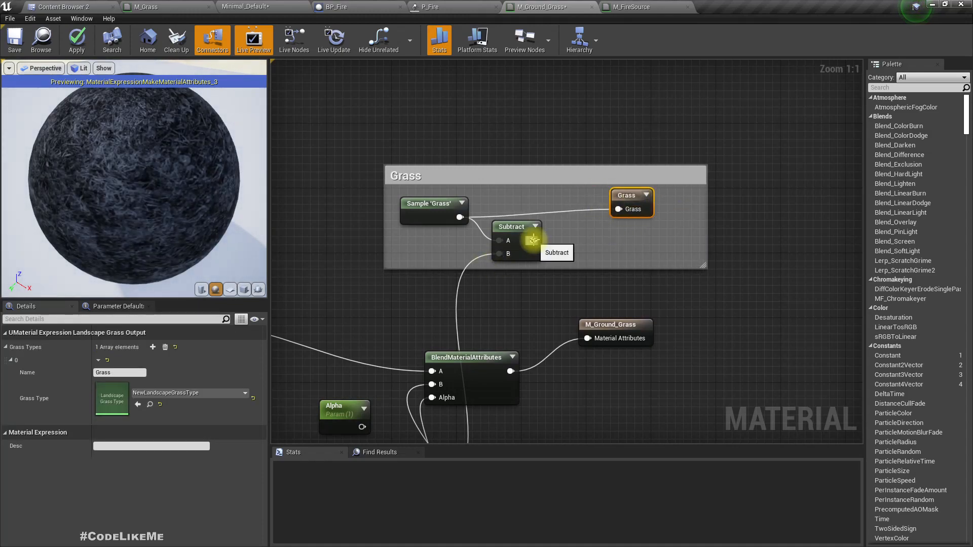
{"action": "right_click_drag", "start_coordinate": [560, 284], "coordinate": [603, 259]}
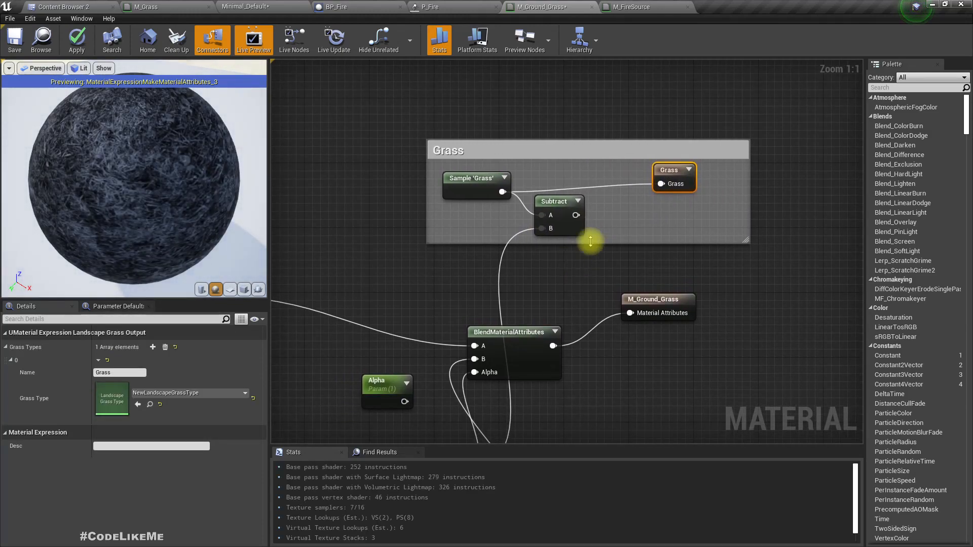
{"action": "left_click_drag", "start_coordinate": [573, 218], "coordinate": [612, 218]}
{"action": "type", "text": "clamp"}
{"action": "key", "text": "Return"}
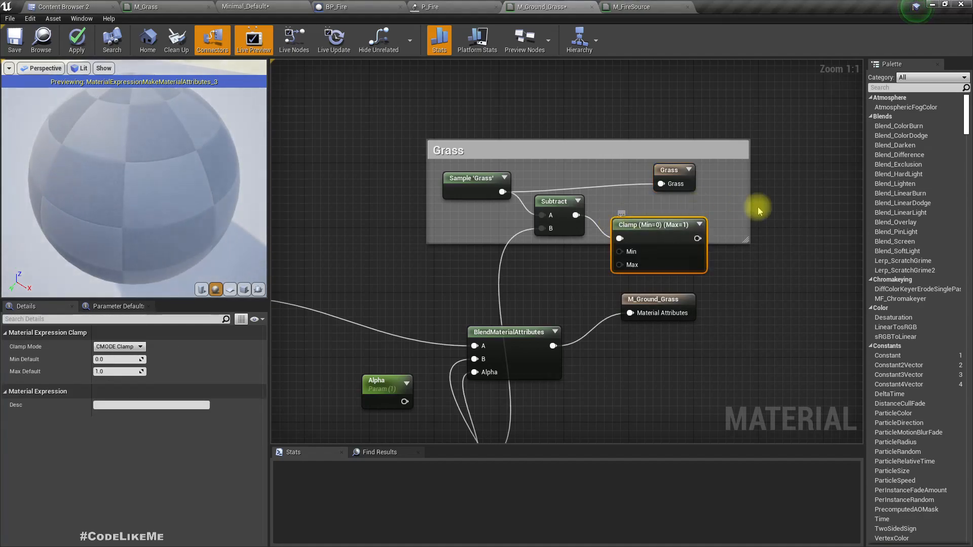
{"action": "left_click_drag", "start_coordinate": [697, 238], "coordinate": [661, 183]}
{"action": "left_click_drag", "start_coordinate": [670, 225], "coordinate": [736, 177]}
{"action": "left_click_drag", "start_coordinate": [686, 203], "coordinate": [670, 170]}
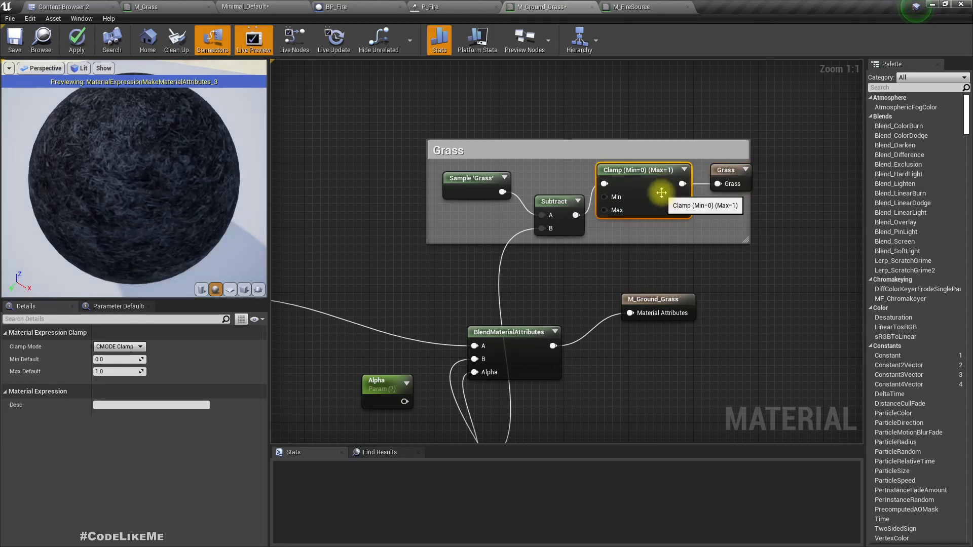
{"action": "left_click", "coordinate": [76, 44]}
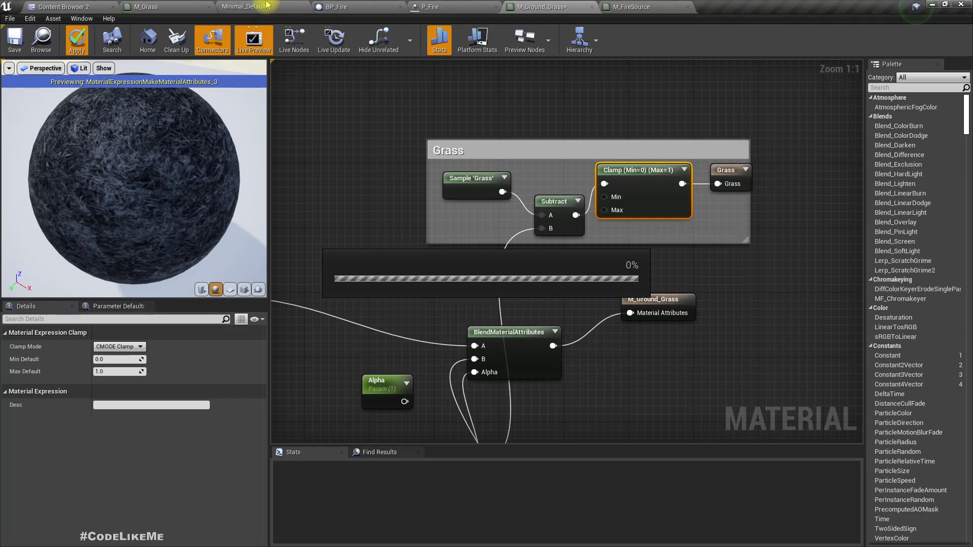
Play-test the level again and check whether grass is removed where the fire spreads
{"action": "left_click", "coordinate": [267, 5]}
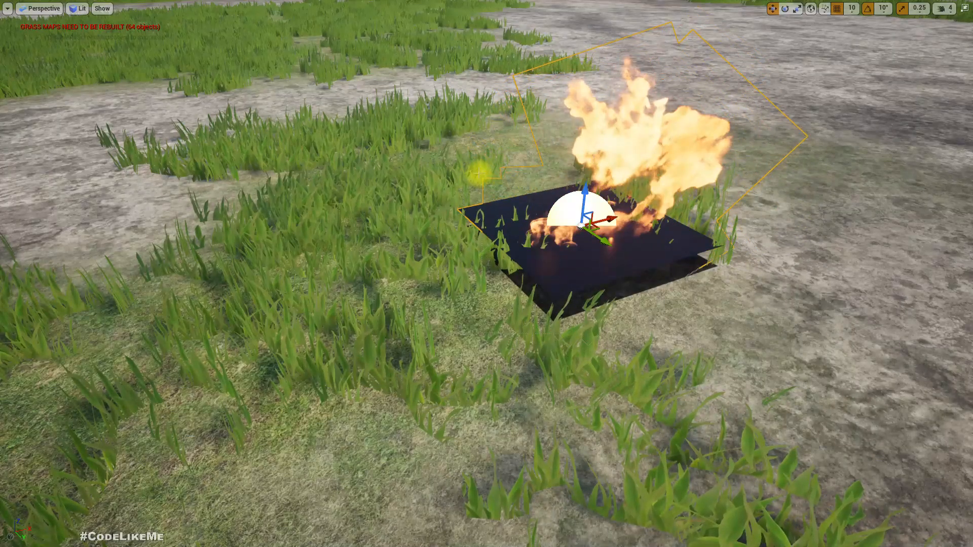
{"action": "key", "text": "alt+p"}
{"action": "left_click", "coordinate": [479, 174]}
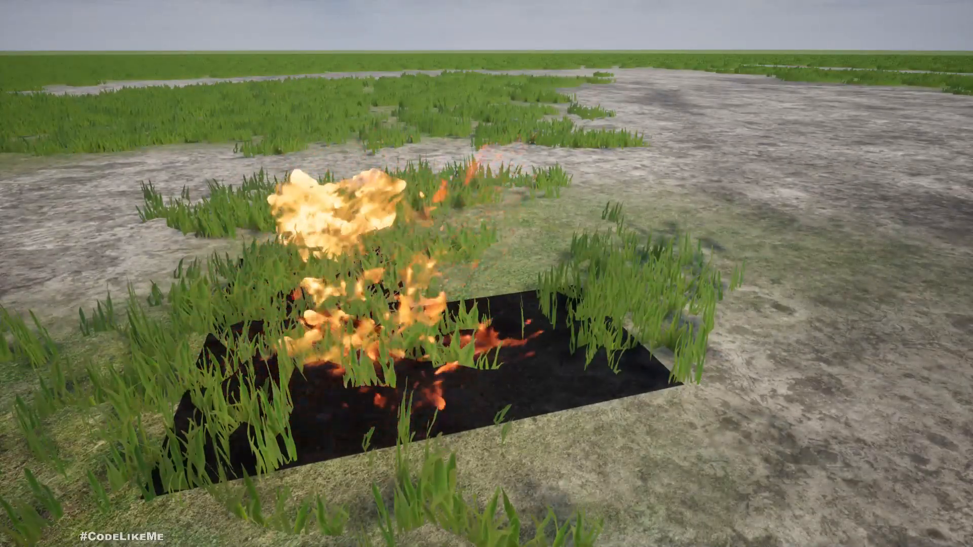
{"action": "key", "text": "F11"}
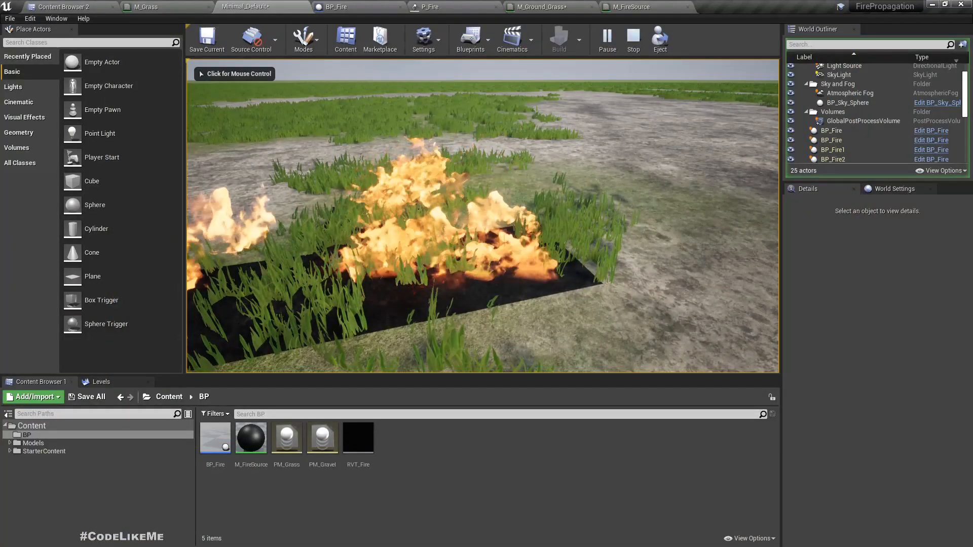
{"action": "left_click", "coordinate": [482, 215]}
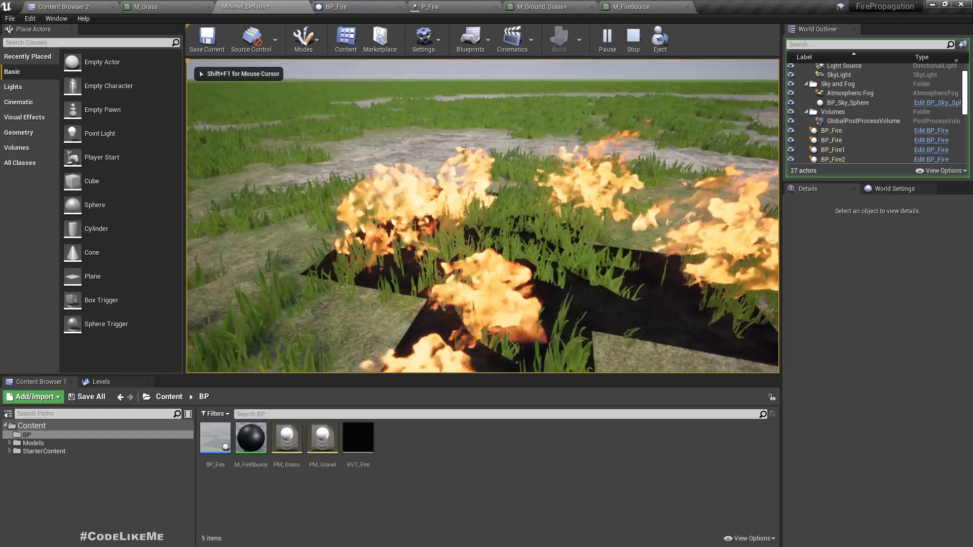
{"action": "key", "text": "Escape"}
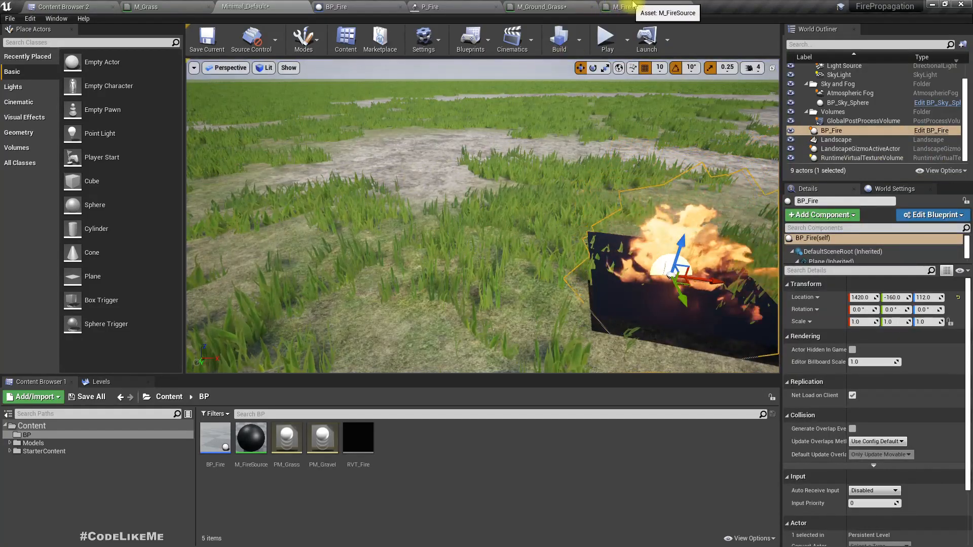
Widen the Grass comment, reconnect Sample 'Grass' directly to the Grass output and delete the Subtract and Clamp nodes between them
{"action": "left_click", "coordinate": [632, 4]}
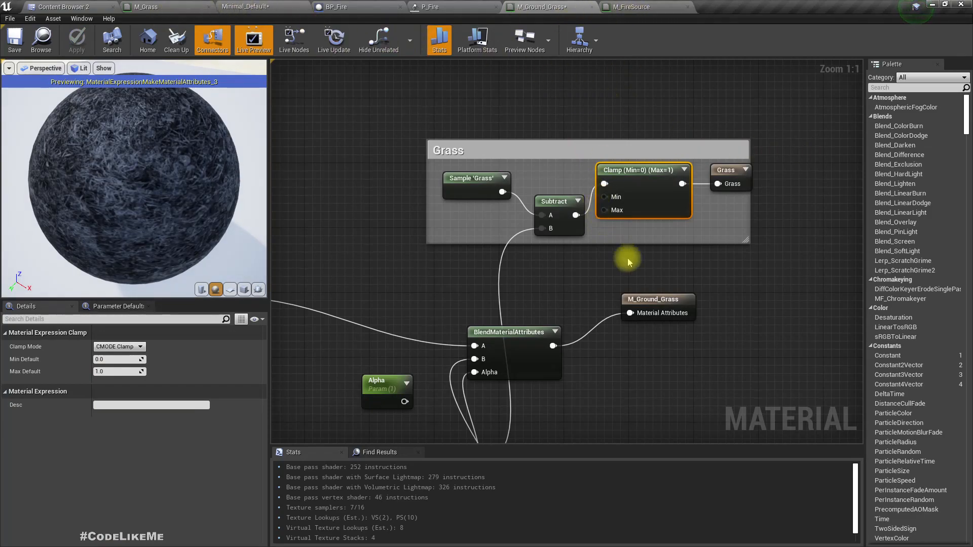
{"action": "right_click_drag", "start_coordinate": [766, 233], "coordinate": [711, 244]}
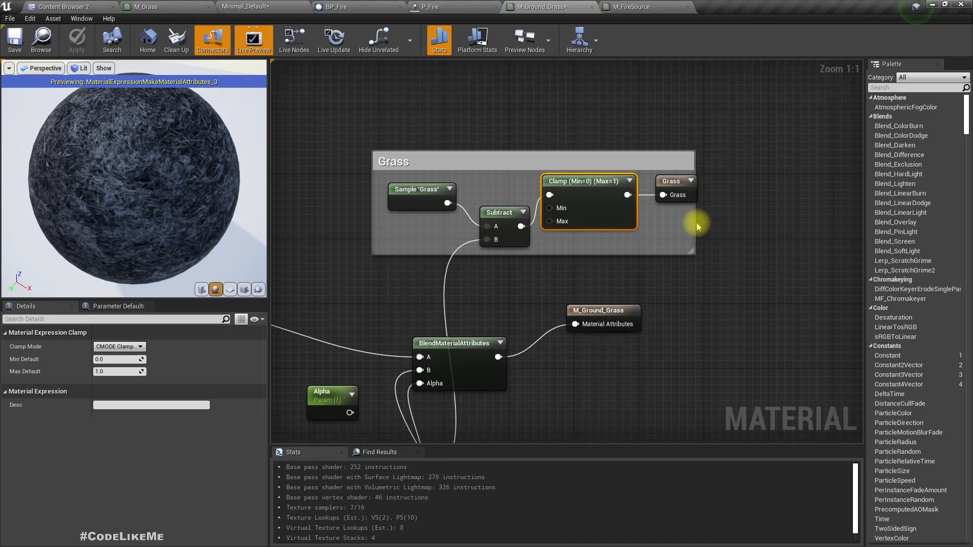
{"action": "left_click_drag", "start_coordinate": [692, 223], "coordinate": [750, 229]}
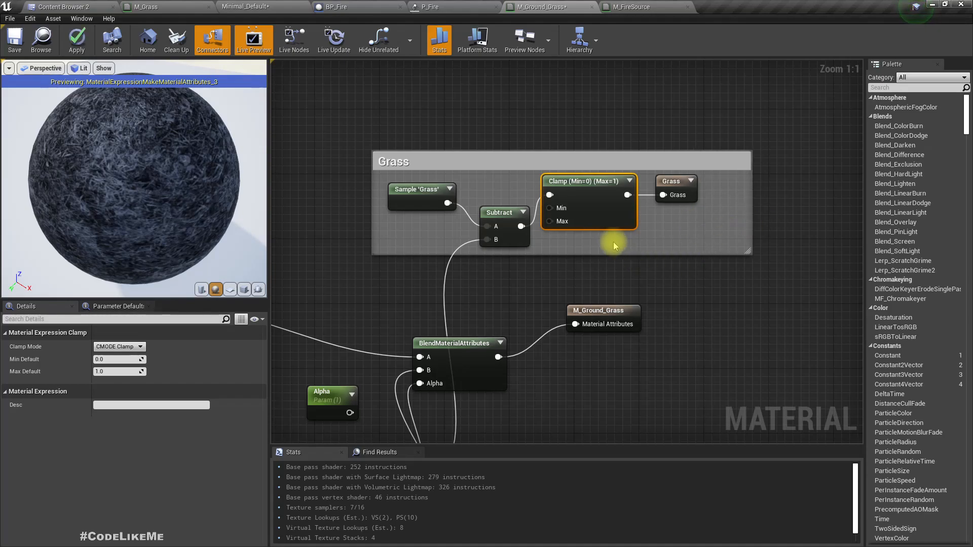
{"action": "right_click_drag", "start_coordinate": [613, 229], "coordinate": [651, 219]}
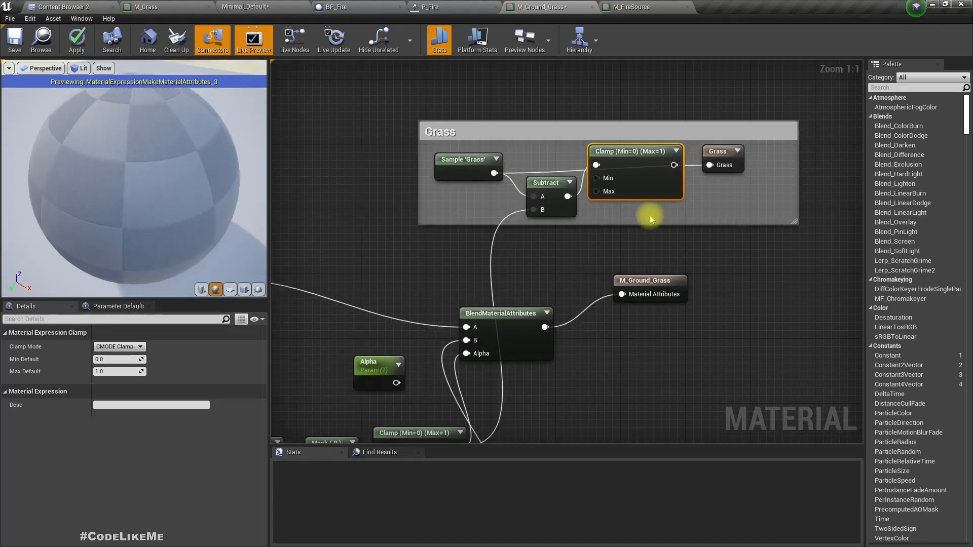
{"action": "left_click", "coordinate": [553, 153]}
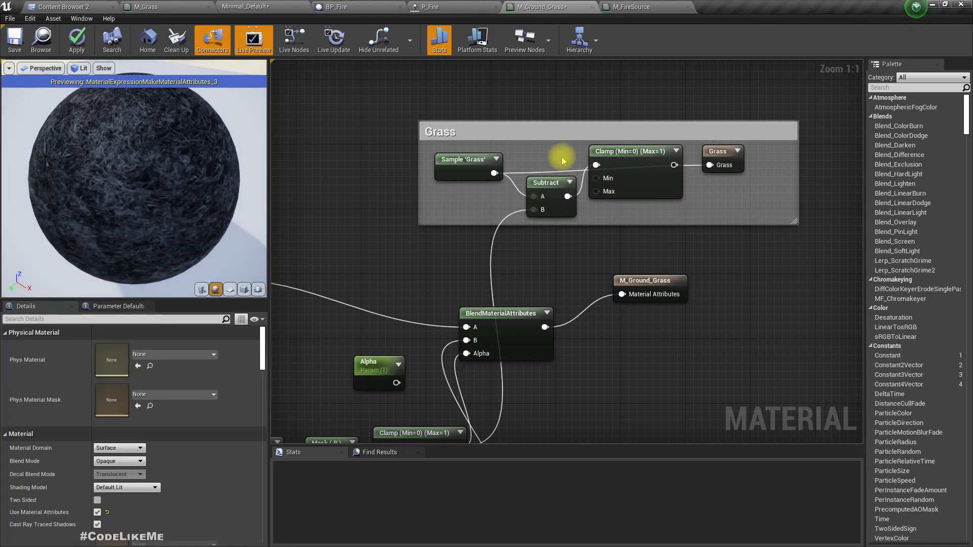
{"action": "left_click_drag", "start_coordinate": [547, 151], "coordinate": [626, 190]}
{"action": "key", "text": "Delete"}
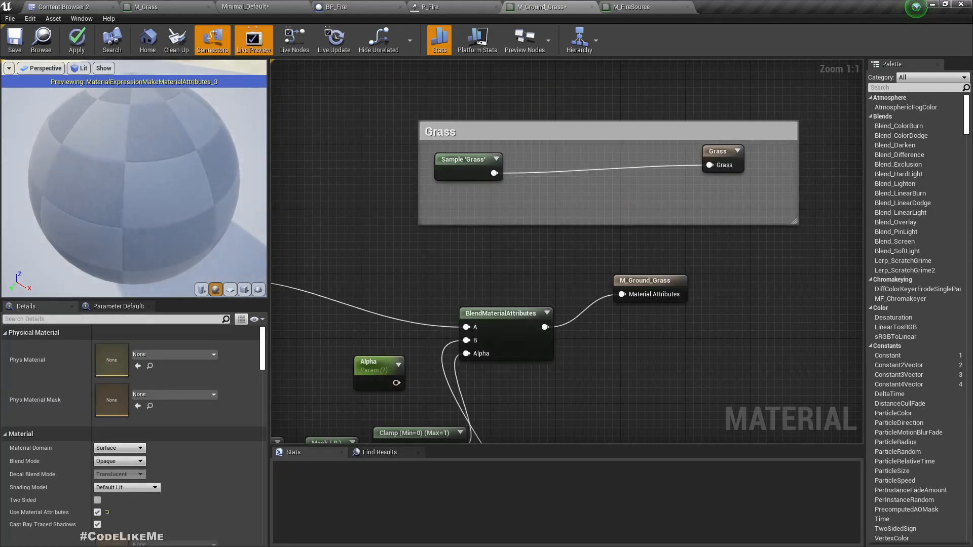
Copy the Runtime Virtual Texture Sample, Mask (R) and Clamp nodes into M_Grass and place them below the AdditionalWPO node
{"action": "right_click_drag", "start_coordinate": [439, 291], "coordinate": [497, 94]}
{"action": "scroll", "coordinate": [523, 120], "scroll_direction": "down", "scroll_amount": 4}
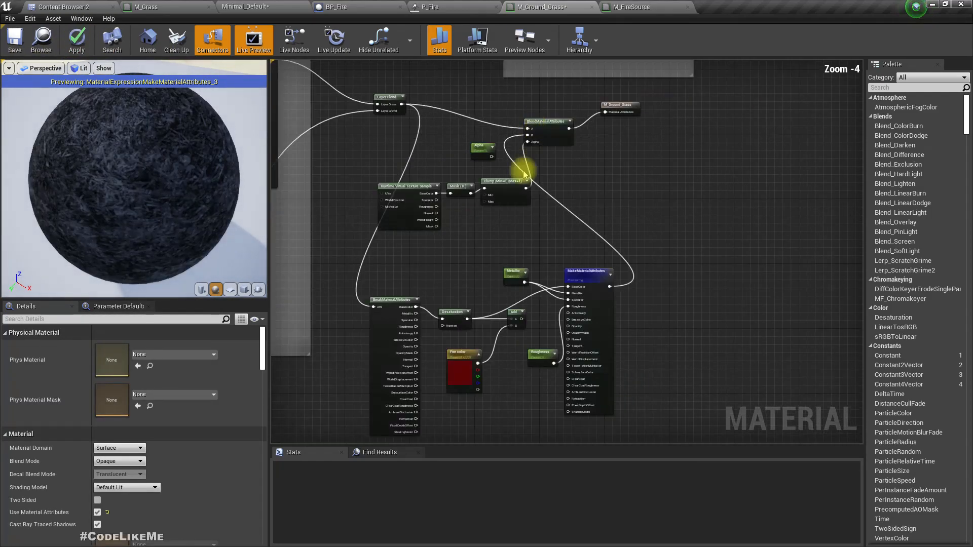
{"action": "scroll", "coordinate": [474, 223], "scroll_direction": "up", "scroll_amount": 2}
{"action": "right_click_drag", "start_coordinate": [486, 214], "coordinate": [515, 309]}
{"action": "left_click_drag", "start_coordinate": [408, 248], "coordinate": [535, 276]}
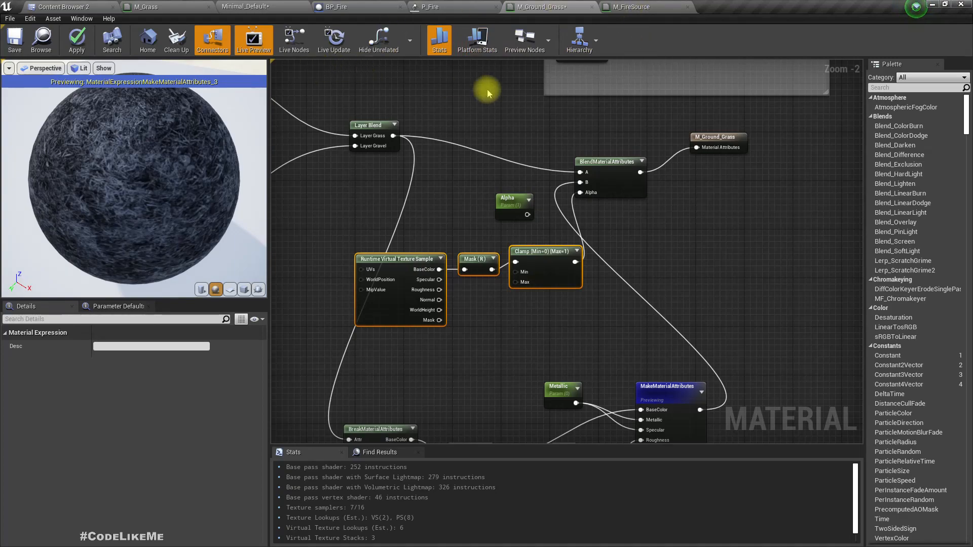
{"action": "left_click", "coordinate": [177, 7]}
{"action": "right_click_drag", "start_coordinate": [494, 342], "coordinate": [582, 207]}
{"action": "scroll", "coordinate": [582, 207], "scroll_direction": "down", "scroll_amount": 4}
{"action": "right_click_drag", "start_coordinate": [572, 283], "coordinate": [561, 220]}
{"action": "right_click_drag", "start_coordinate": [540, 230], "coordinate": [532, 278]}
{"action": "key", "text": "ctrl+v"}
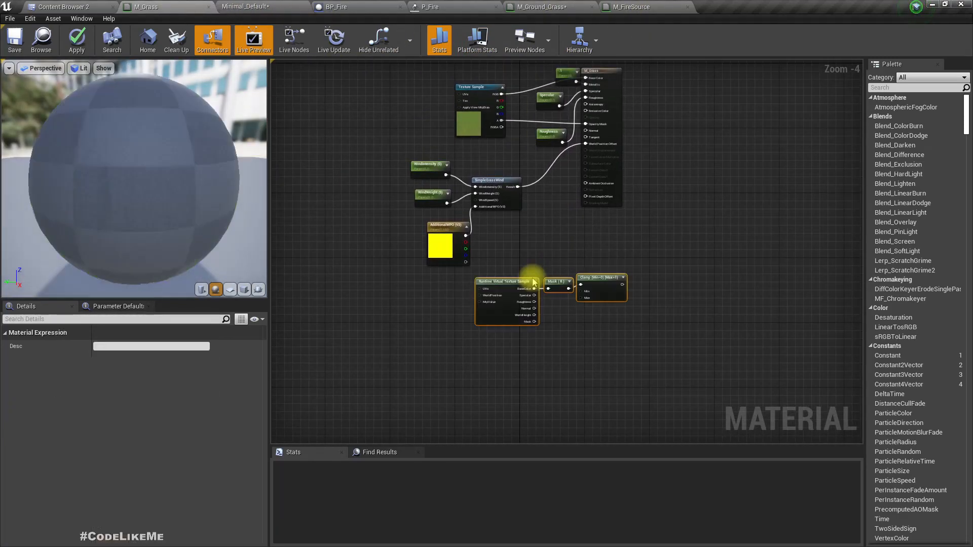
{"action": "left_click_drag", "start_coordinate": [515, 283], "coordinate": [427, 302]}
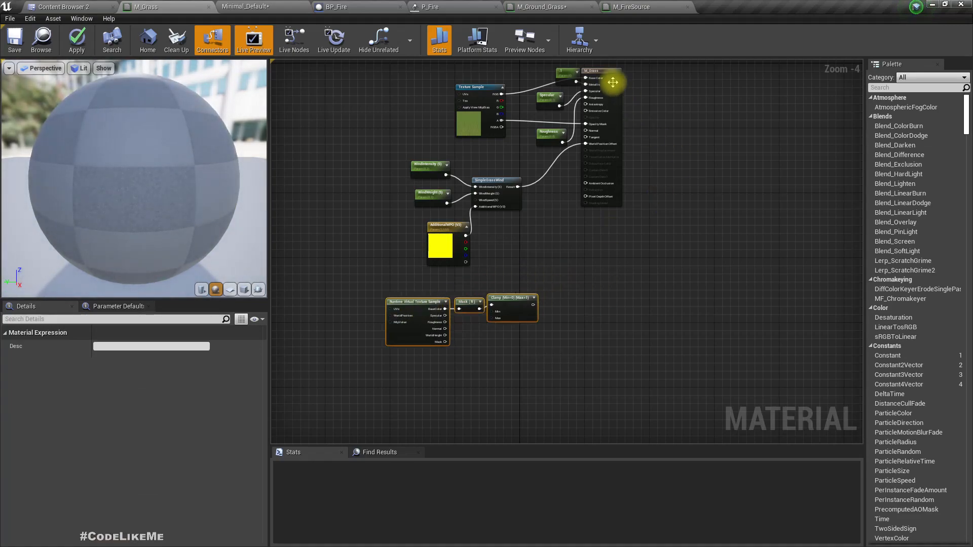
Move the M_Grass result node farther from its input nodes to make room between them
{"action": "left_click_drag", "start_coordinate": [614, 82], "coordinate": [684, 96]}
{"action": "scroll", "coordinate": [582, 189], "scroll_direction": "up", "scroll_amount": 3}
{"action": "right_click_drag", "start_coordinate": [588, 213], "coordinate": [645, 320]}
Select and copy the Desaturation node in the M_Ground_Grass material
{"action": "left_click", "coordinate": [549, 6]}
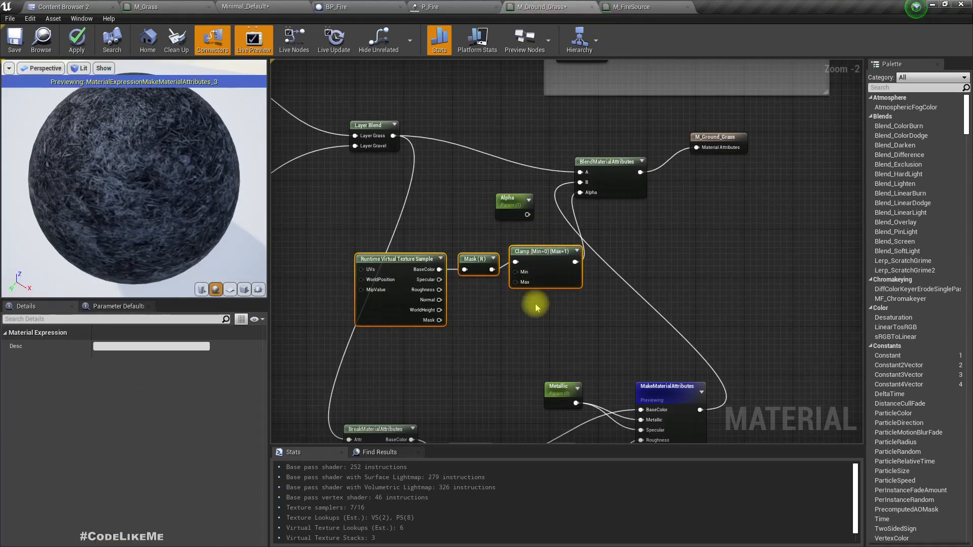
{"action": "right_click_drag", "start_coordinate": [498, 319], "coordinate": [530, 116]}
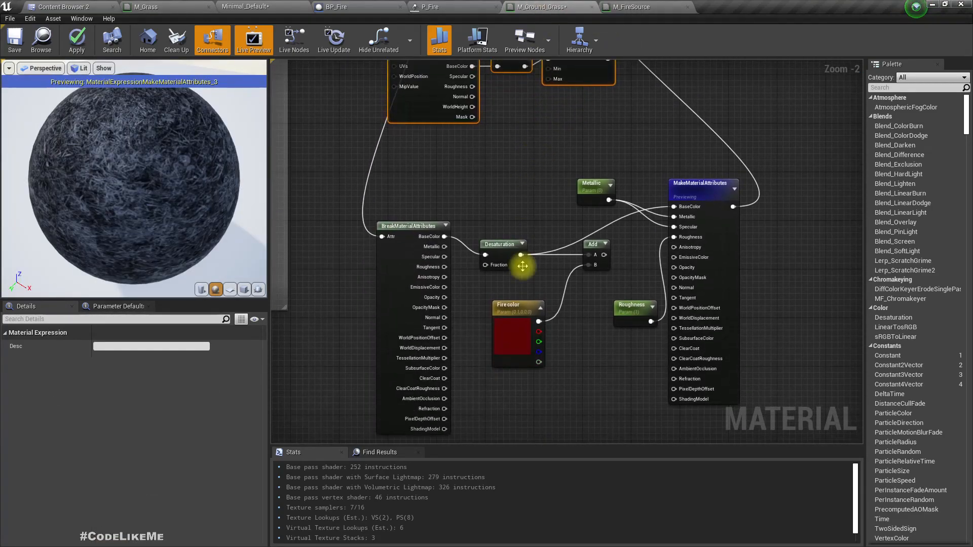
{"action": "left_click", "coordinate": [497, 246]}
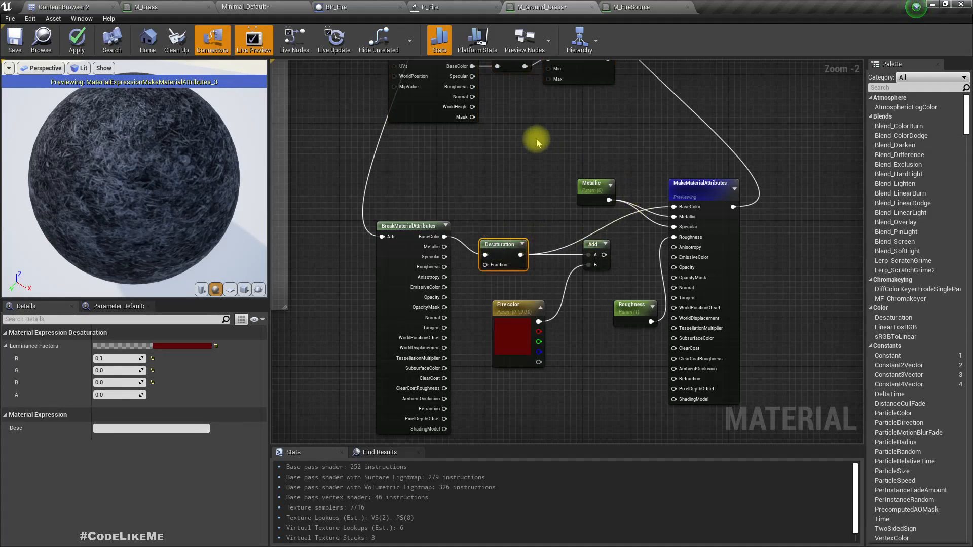
{"action": "right_click_drag", "start_coordinate": [512, 155], "coordinate": [511, 246]}
Delete the Add and Fire color nodes beside Desaturation in M_Ground_Grass
{"action": "left_click", "coordinate": [590, 337]}
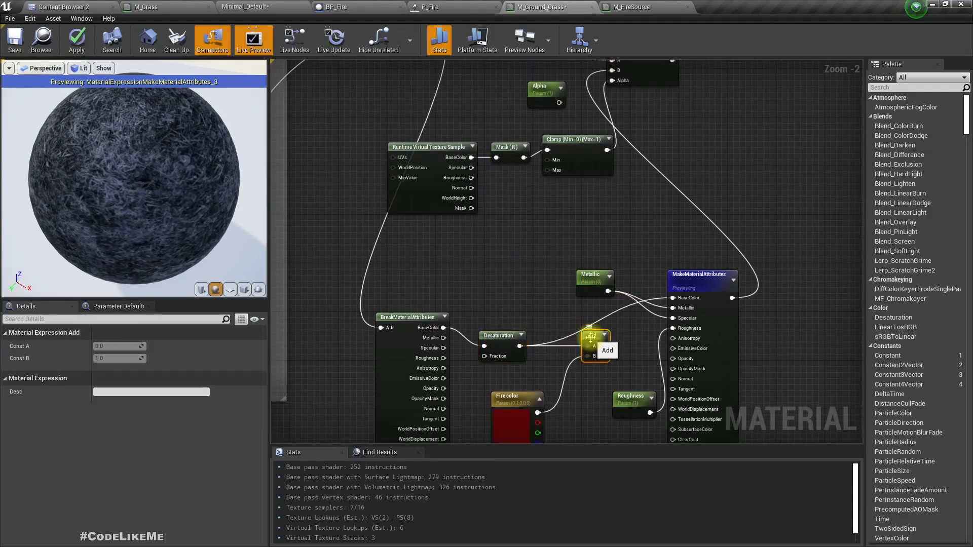
{"action": "key", "text": "Delete"}
{"action": "left_click", "coordinate": [506, 405]}
{"action": "key", "text": "Delete"}
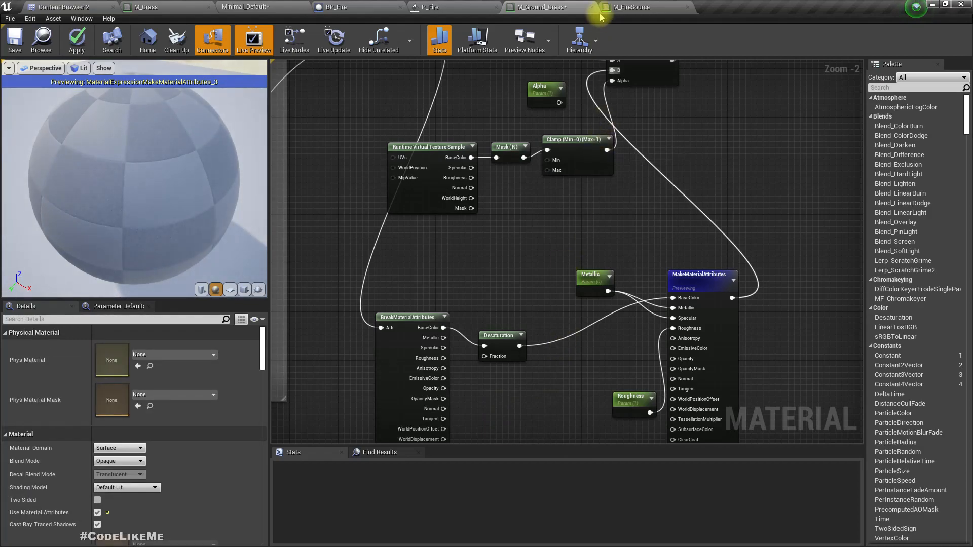
Paste the Desaturation node into M_Grass and move the Runtime Virtual Texture Sample, Mask (R) and Clamp nodes lower
{"action": "left_click", "coordinate": [616, 6]}
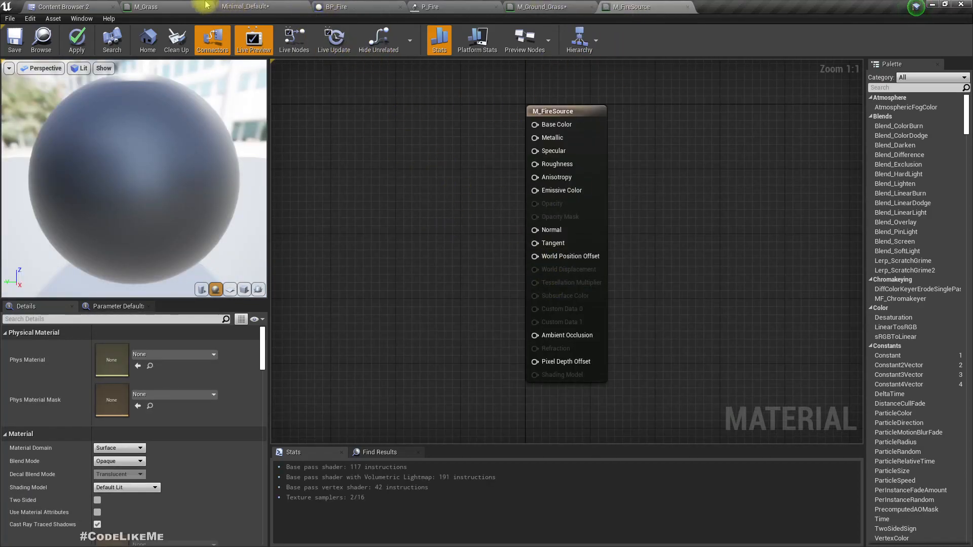
{"action": "left_click", "coordinate": [205, 6]}
{"action": "right_click_drag", "start_coordinate": [564, 391], "coordinate": [561, 232]}
{"action": "left_click", "coordinate": [561, 240]}
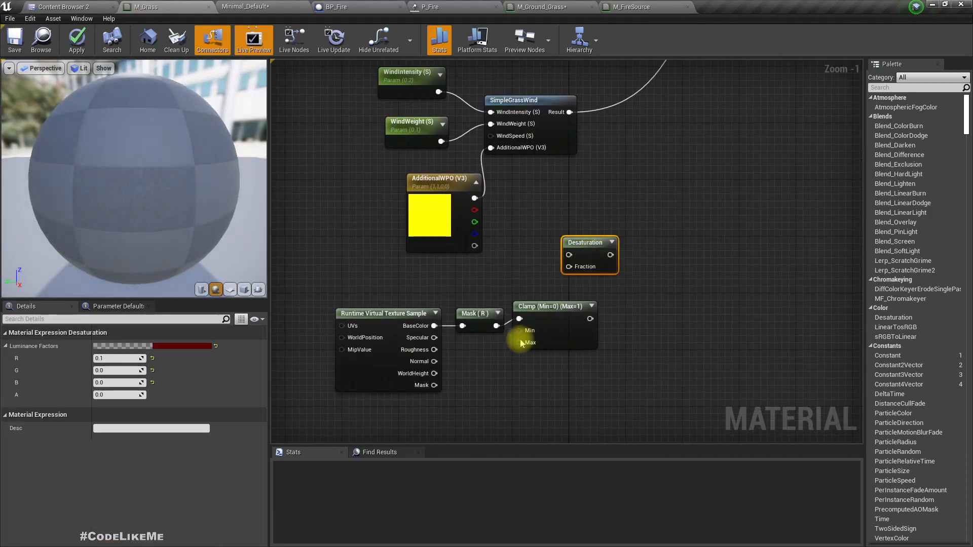
{"action": "left_click_drag", "start_coordinate": [405, 301], "coordinate": [612, 364]}
{"action": "right_click_drag", "start_coordinate": [689, 215], "coordinate": [651, 365]}
{"action": "scroll", "coordinate": [712, 322], "scroll_direction": "down", "scroll_amount": 2}
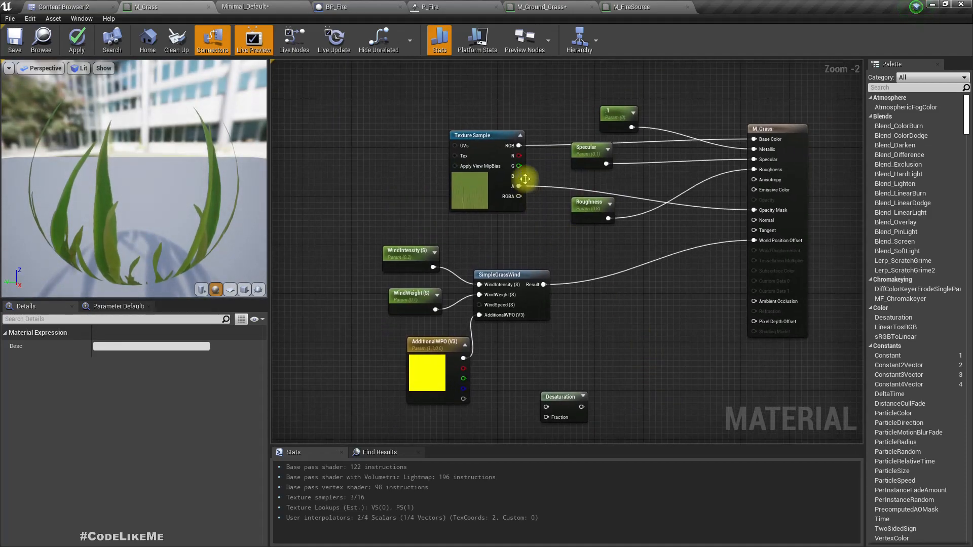
Connect the Texture Sample's RGB output to the Desaturation input and move the M_Grass result node farther from its inputs
{"action": "left_click_drag", "start_coordinate": [522, 146], "coordinate": [546, 407]}
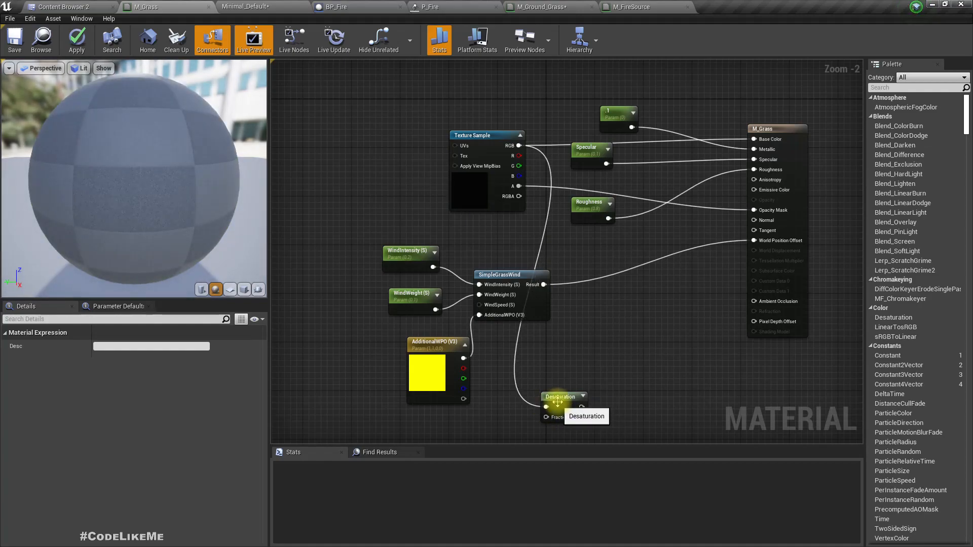
{"action": "left_click", "coordinate": [560, 398]}
{"action": "right_click_drag", "start_coordinate": [641, 406], "coordinate": [546, 421]}
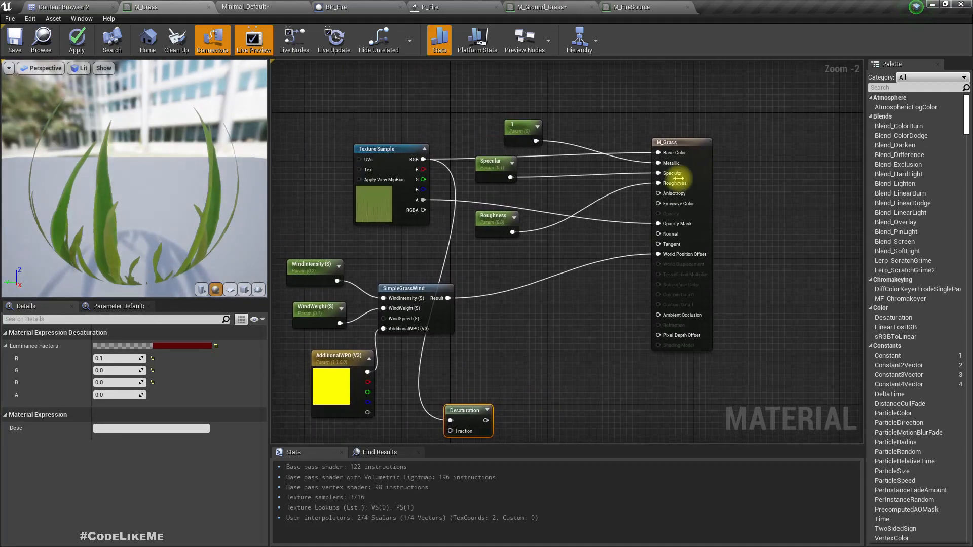
{"action": "left_click_drag", "start_coordinate": [693, 150], "coordinate": [771, 157]}
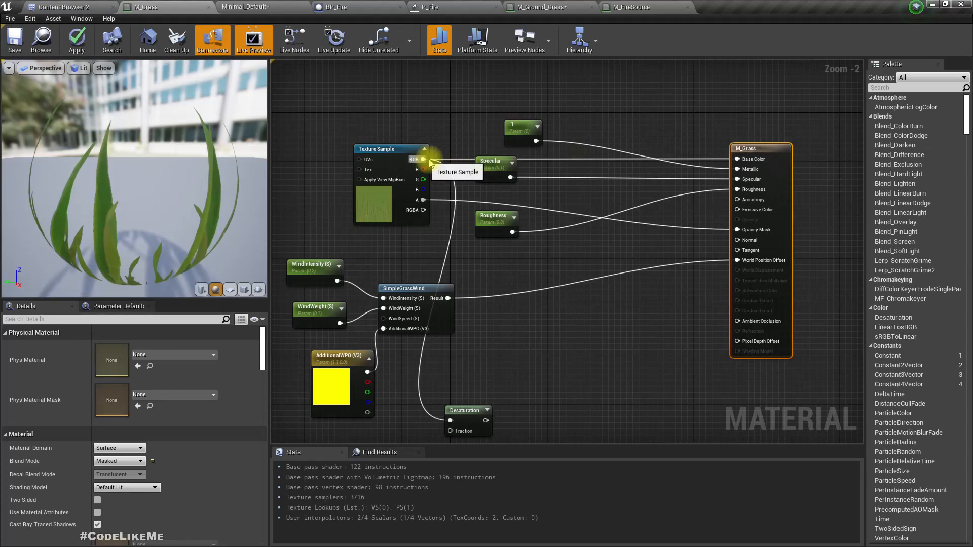
{"action": "left_click_drag", "start_coordinate": [423, 160], "coordinate": [578, 159]}
{"action": "type", "text": "rp"}
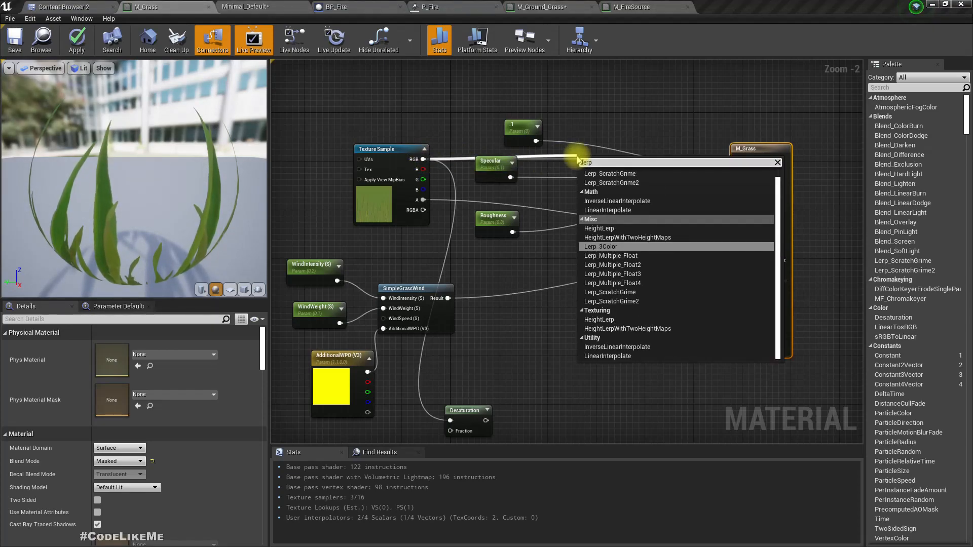
{"action": "key", "text": "Up"}
{"action": "key", "text": "Down"}
{"action": "key", "text": "Return"}
{"action": "key", "text": "Delete"}
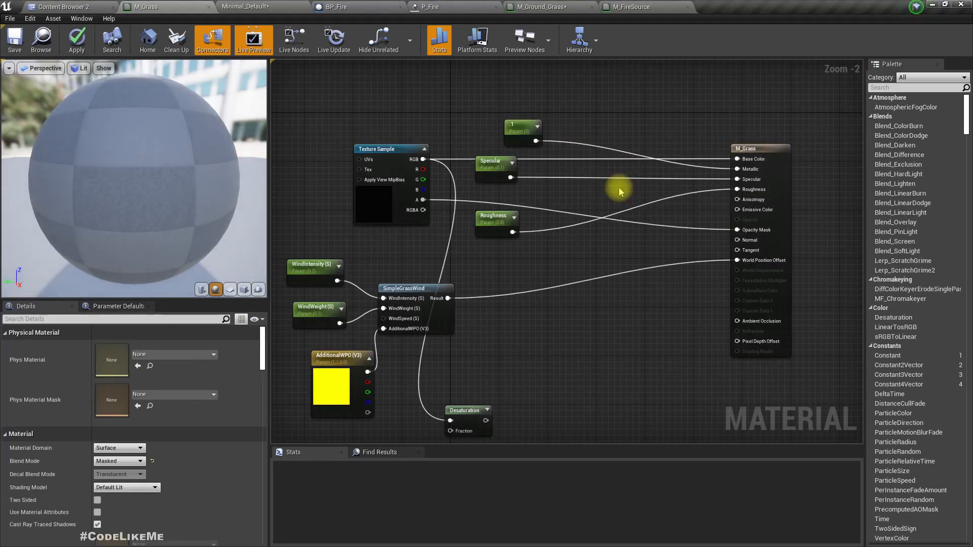
Add a LinearInterpolate node with the Texture Sample's RGB output as A and connect it to M_Grass's Base Color
{"action": "left_click_drag", "start_coordinate": [423, 161], "coordinate": [566, 305]}
{"action": "type", "text": "lerp"}
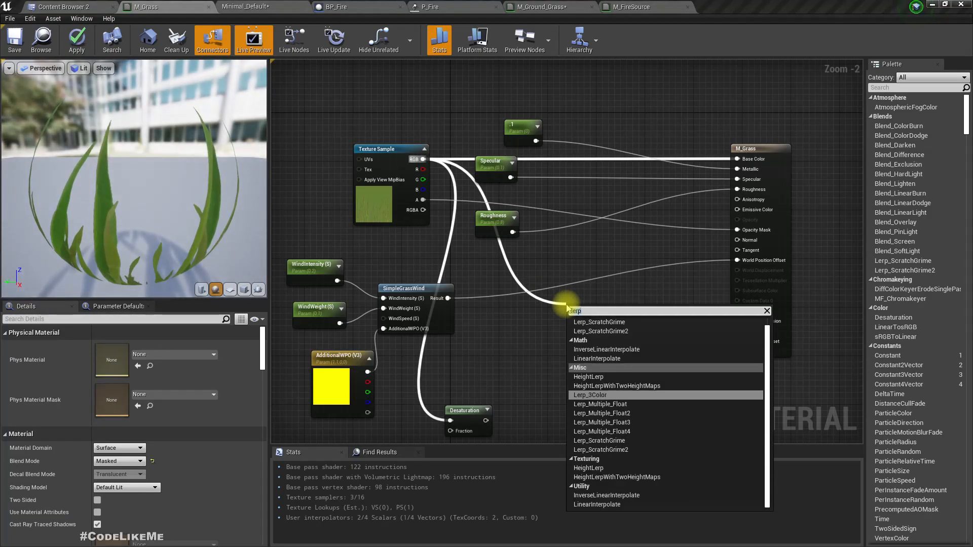
{"action": "key", "text": "BackSpace"}
{"action": "key", "text": "BackSpace"}
{"action": "key", "text": "BackSpace"}
{"action": "key", "text": "BackSpace"}
{"action": "type", "text": "alp"}
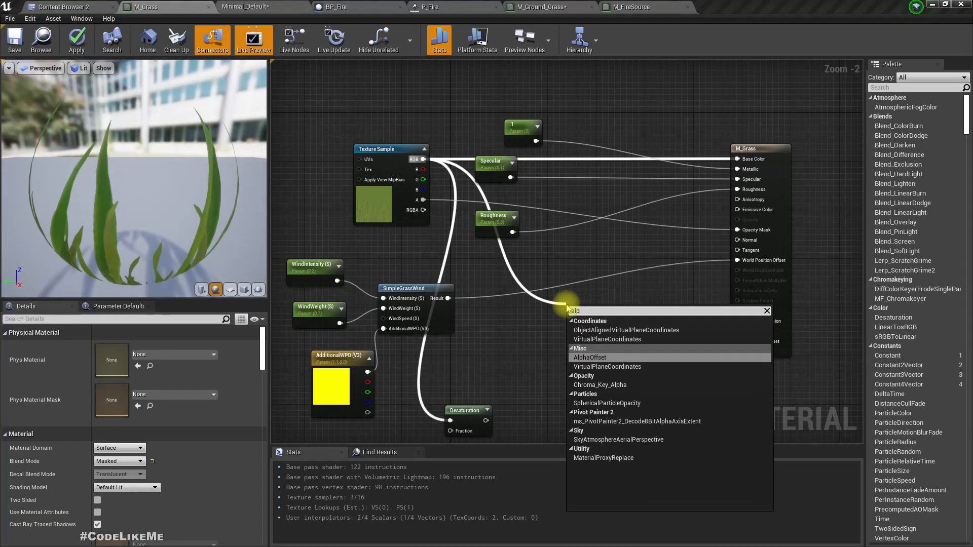
{"action": "key", "text": "BackSpace"}
{"action": "key", "text": "BackSpace"}
{"action": "key", "text": "BackSpace"}
{"action": "type", "text": "lerp"}
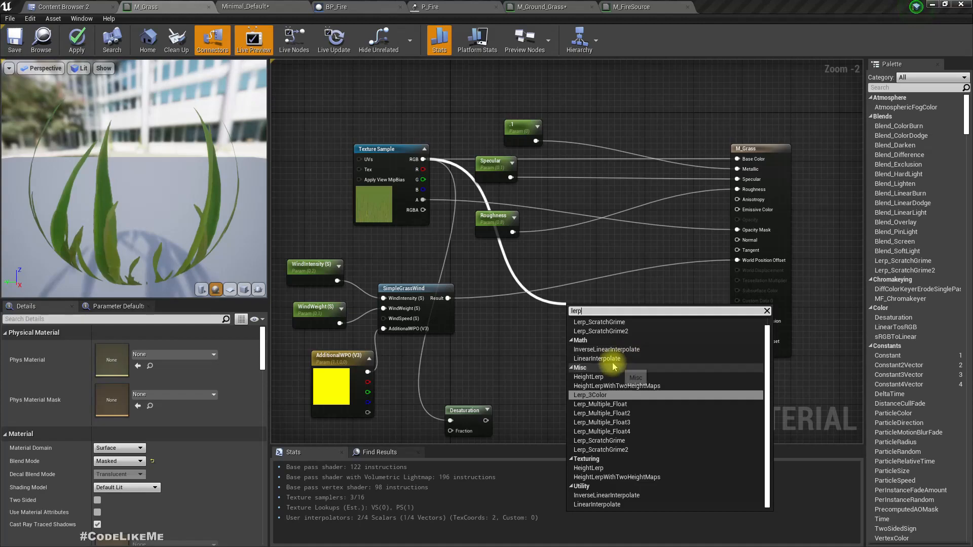
{"action": "left_click", "coordinate": [640, 358]}
{"action": "left_click_drag", "start_coordinate": [605, 319], "coordinate": [738, 159]}
Connect the Clamp output to the Lerp's Alpha and the Desaturation output to its B input
{"action": "right_click_drag", "start_coordinate": [678, 387], "coordinate": [694, 218]}
{"action": "left_click_drag", "start_coordinate": [537, 362], "coordinate": [589, 173]}
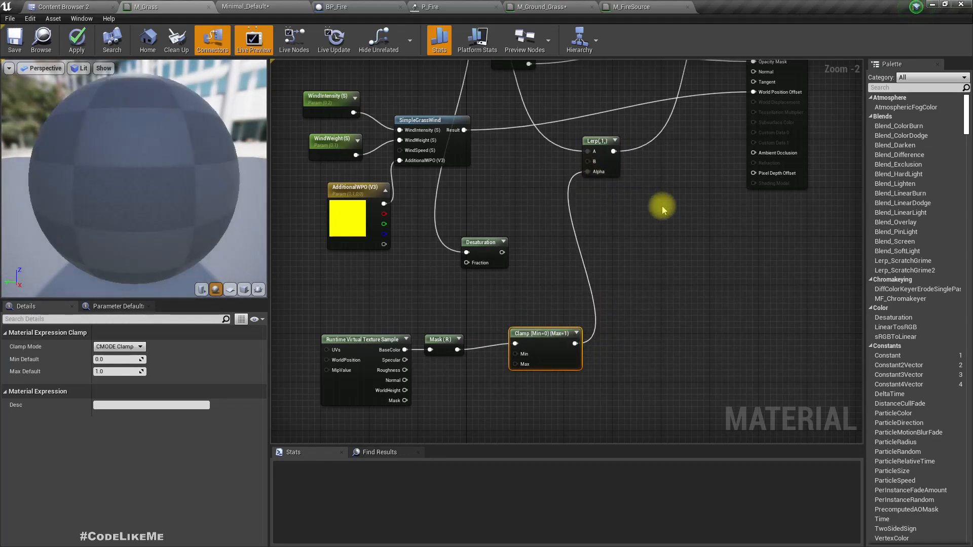
{"action": "right_click_drag", "start_coordinate": [652, 206], "coordinate": [654, 337]}
{"action": "left_click_drag", "start_coordinate": [501, 373], "coordinate": [587, 282]}
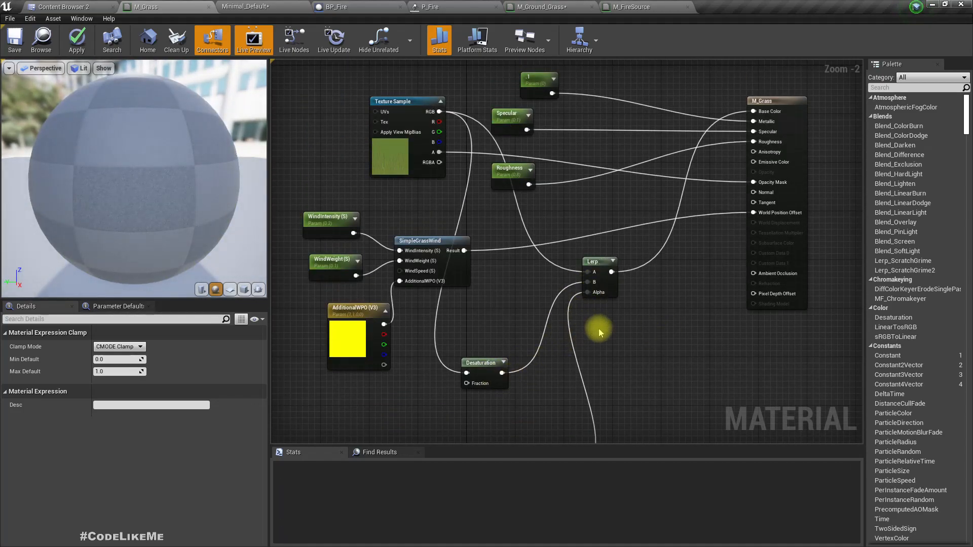
{"action": "scroll", "coordinate": [596, 302], "scroll_direction": "down", "scroll_amount": 2}
{"action": "scroll", "coordinate": [626, 326], "scroll_direction": "down", "scroll_amount": 1}
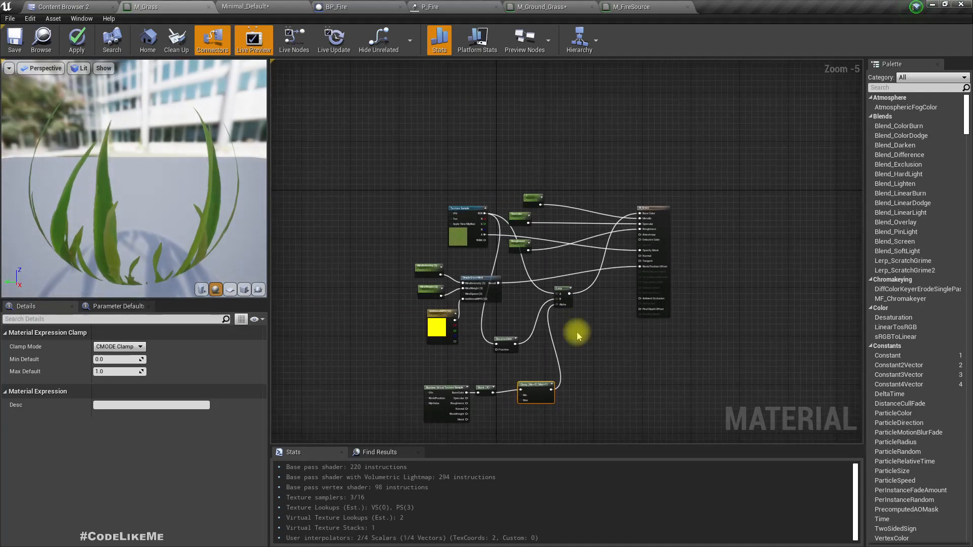
Apply the M_Grass changes and play-test the level to check the burnt look on the grass, including in full screen
{"action": "left_click", "coordinate": [77, 40]}
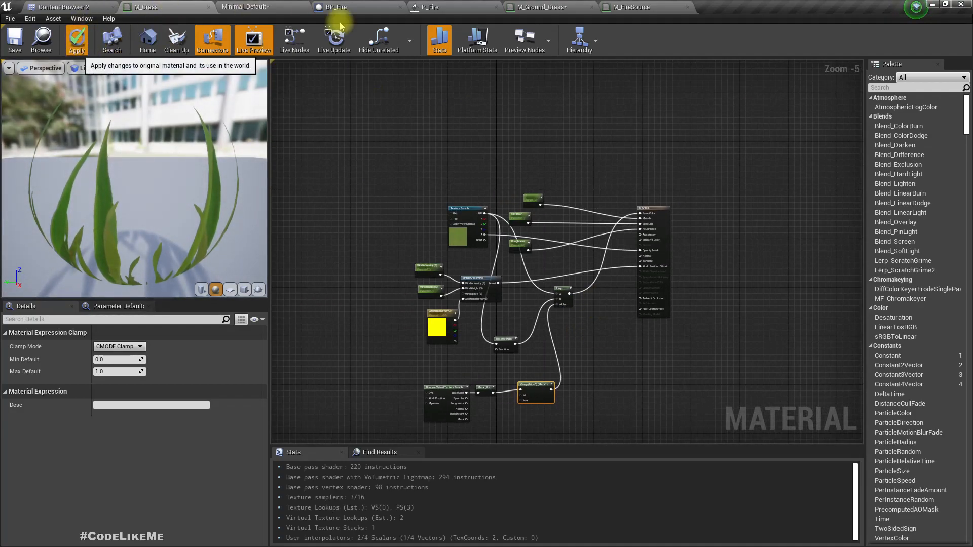
{"action": "left_click", "coordinate": [262, 6]}
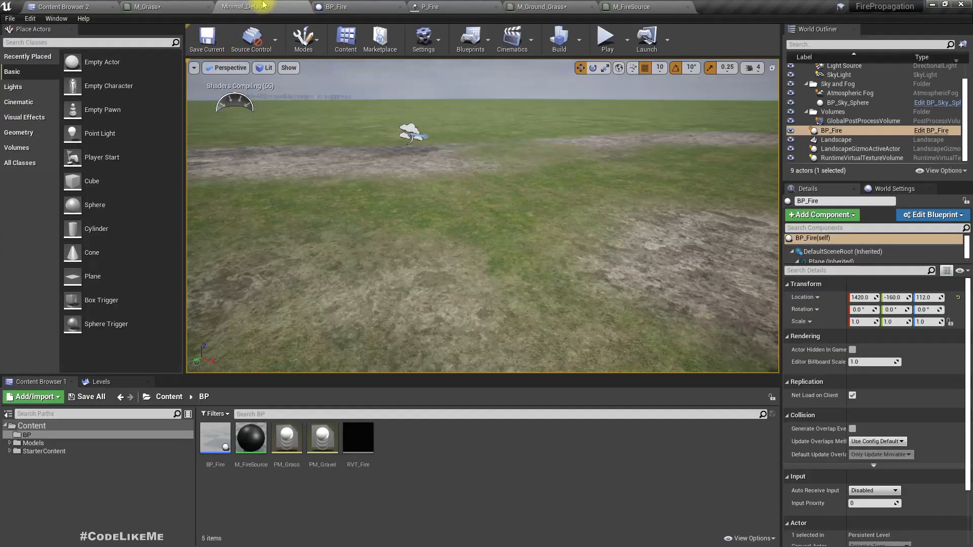
{"action": "key", "text": "alt+p"}
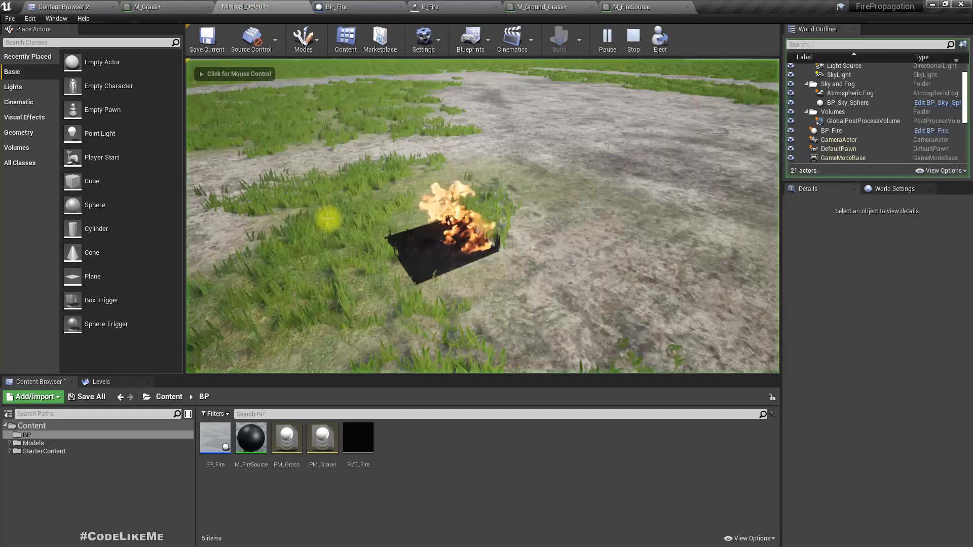
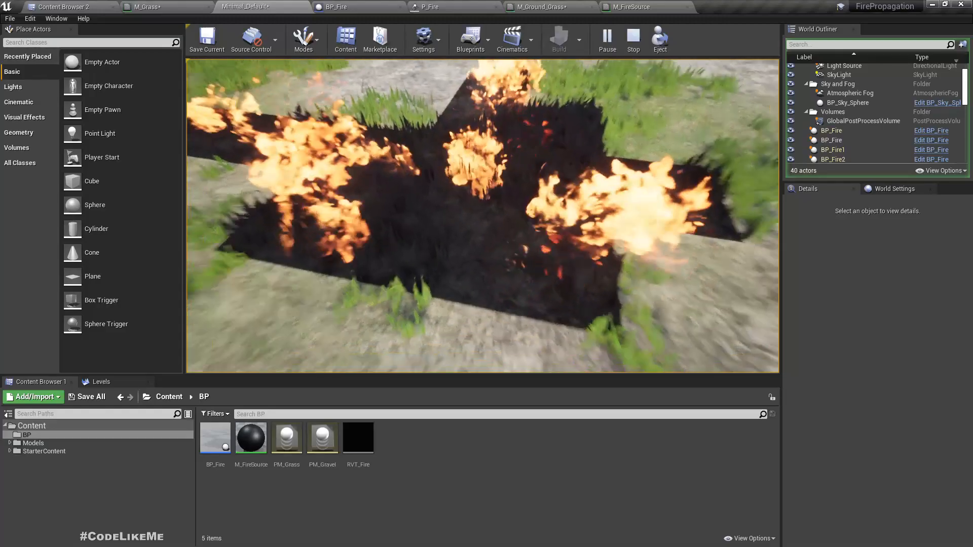
{"action": "key", "text": "F11"}
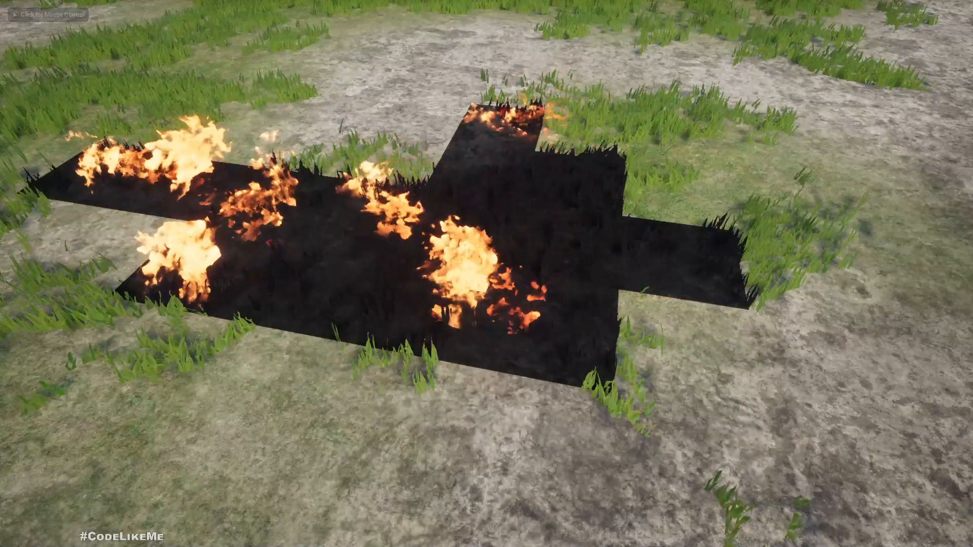
{"action": "key", "text": "F11"}
{"action": "key", "text": "Escape"}
{"action": "right_click_drag", "start_coordinate": [400, 175], "coordinate": [430, 187]}
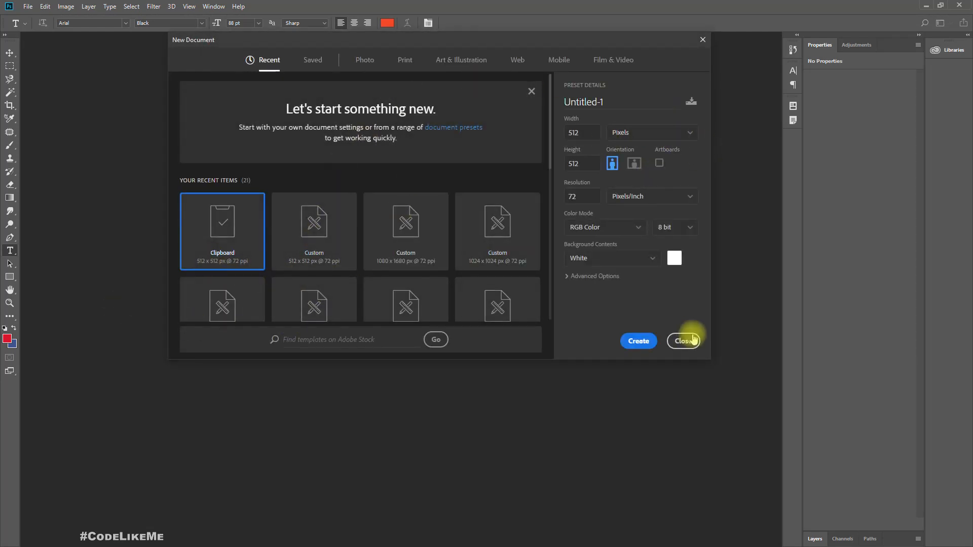
Create a white 512 × 512 px RGB document in Photoshop and set the foreground colour to black (000000)
{"action": "left_click", "coordinate": [635, 342]}
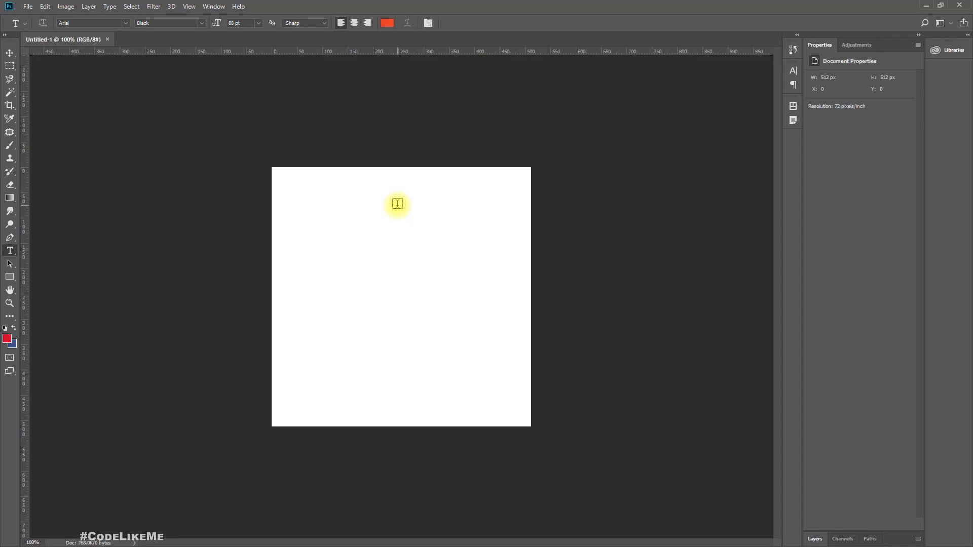
{"action": "key", "text": "b"}
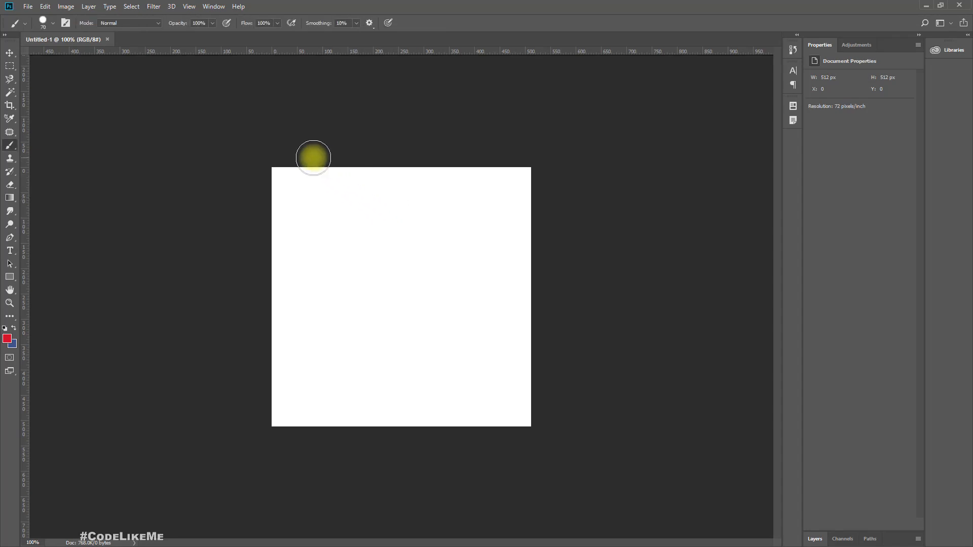
{"action": "left_click_drag", "start_coordinate": [285, 171], "coordinate": [287, 193]}
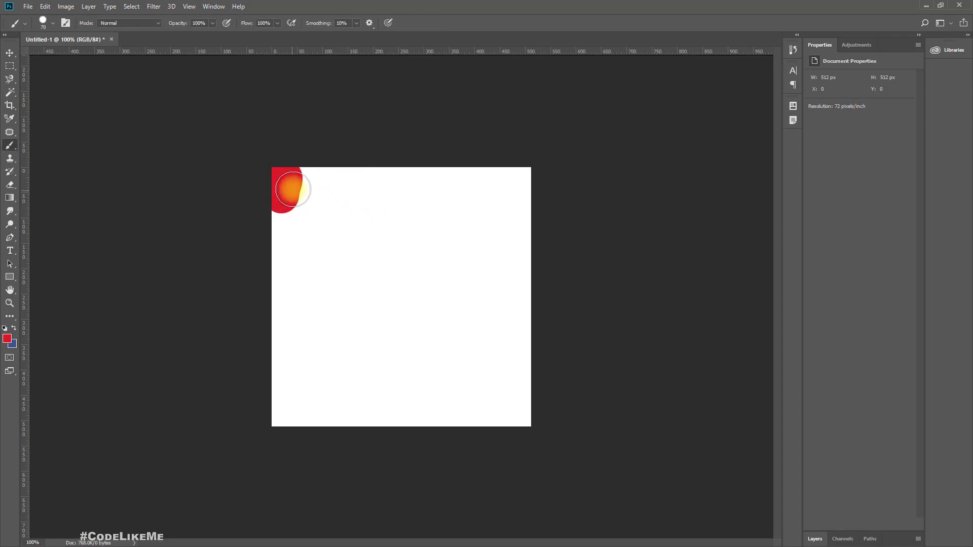
{"action": "key", "text": "ctrl+z"}
{"action": "left_click", "coordinate": [7, 338]}
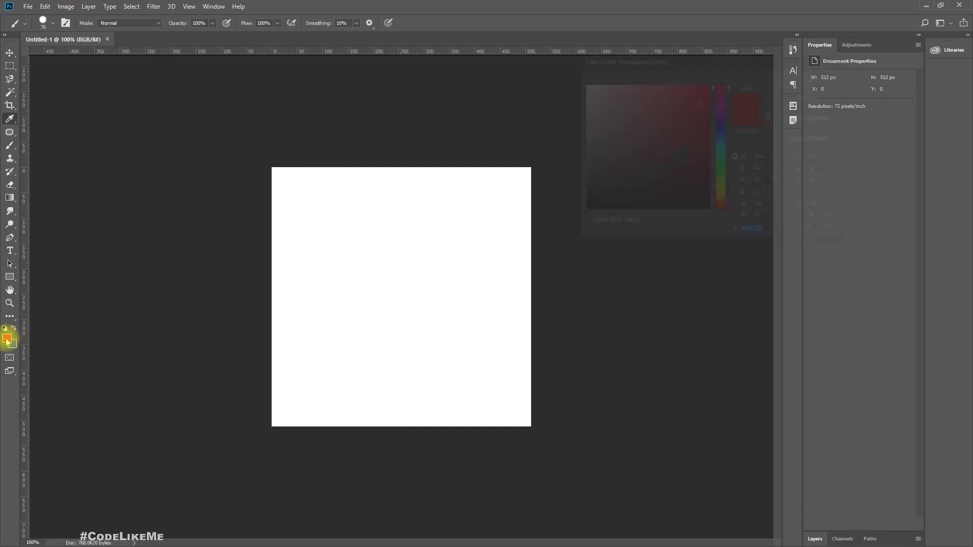
{"action": "type", "text": "000000"}
{"action": "left_click", "coordinate": [808, 78]}
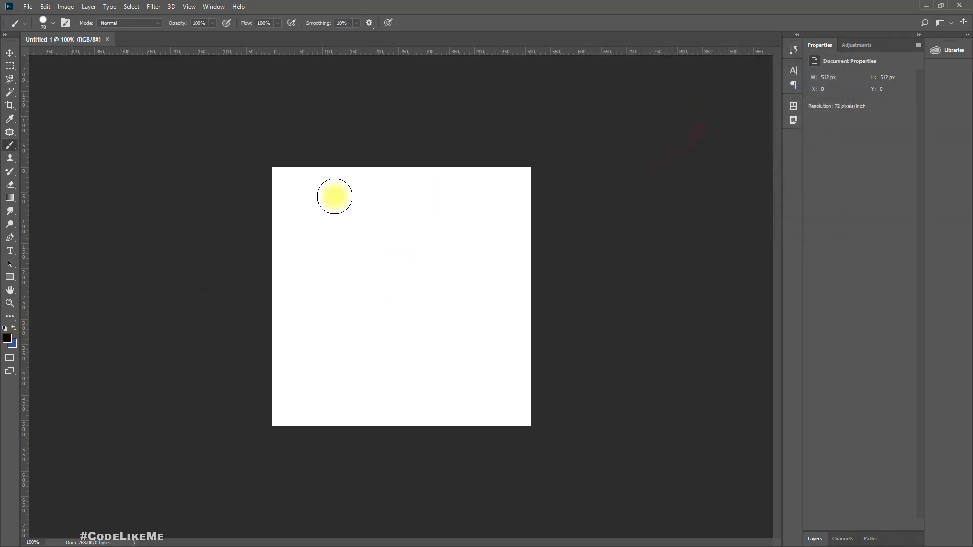
Try painting the canvas's upper edge black with the Soft Round Pressure Opacity and Flow brush at up to 175 px, and undo the strokes
{"action": "left_click", "coordinate": [44, 21]}
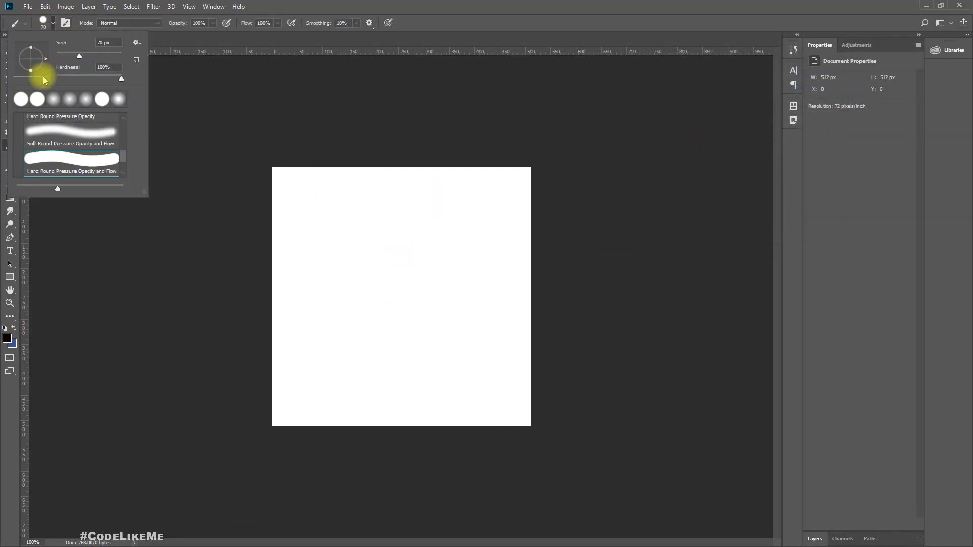
{"action": "left_click", "coordinate": [47, 131]}
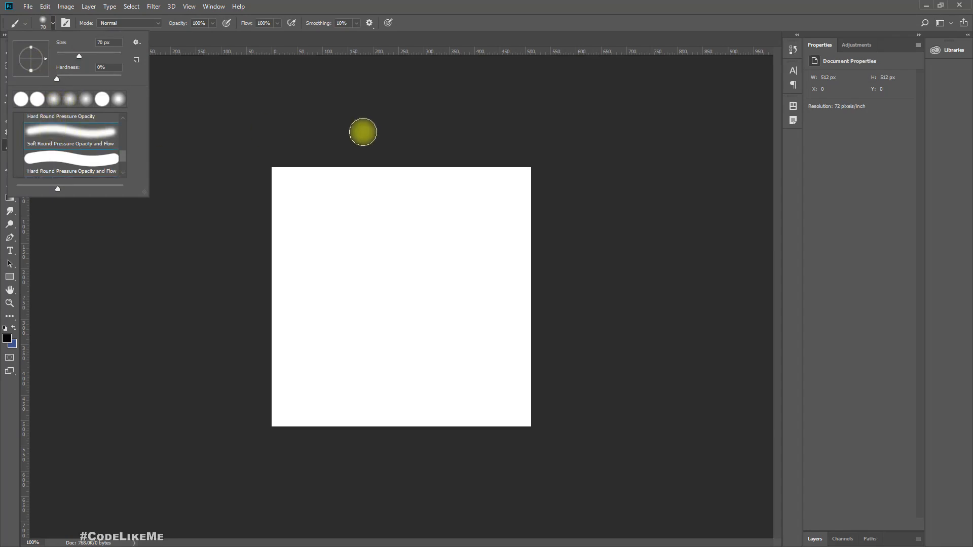
{"action": "left_click", "coordinate": [301, 136]}
{"action": "left_click_drag", "start_coordinate": [264, 162], "coordinate": [606, 152]}
{"action": "key", "text": "bracketright"}
{"action": "key", "text": "bracketright"}
{"action": "key", "text": "bracketright"}
{"action": "key", "text": "bracketright"}
{"action": "key", "text": "bracketright"}
{"action": "key", "text": "bracketright"}
{"action": "mouse_move", "coordinate": [327, 169]}
{"action": "left_mouse_down"}
{"action": "mouse_move", "coordinate": [280, 167]}
{"action": "mouse_move", "coordinate": [400, 138]}
{"action": "mouse_move", "coordinate": [552, 157]}
{"action": "mouse_move", "coordinate": [258, 162]}
{"action": "left_mouse_up"}
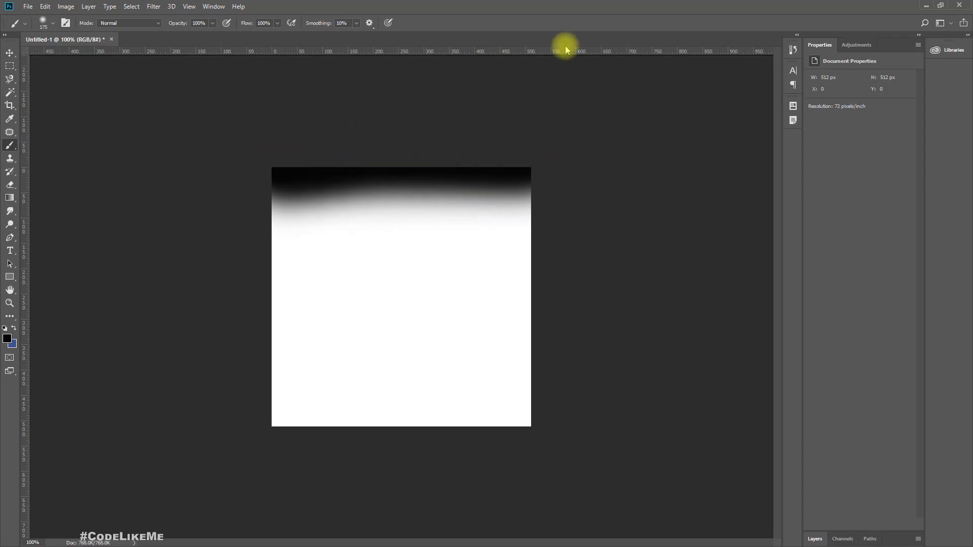
{"action": "key", "text": "ctrl+z"}
{"action": "key", "text": "ctrl+z"}
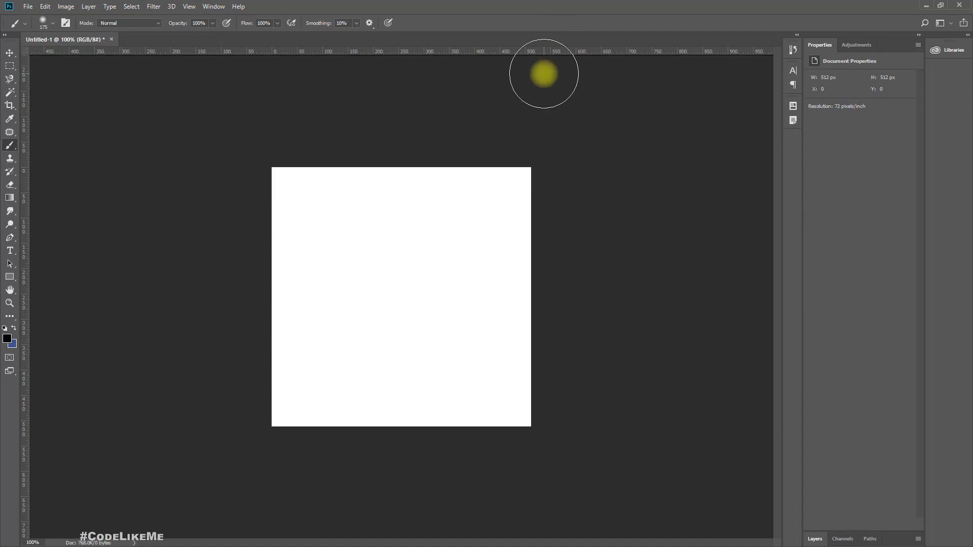
Draw a square marquee selection in the canvas, leaving a narrow margin on all sides
{"action": "key", "text": "m"}
{"action": "left_click_drag", "start_coordinate": [370, 261], "coordinate": [517, 411]}
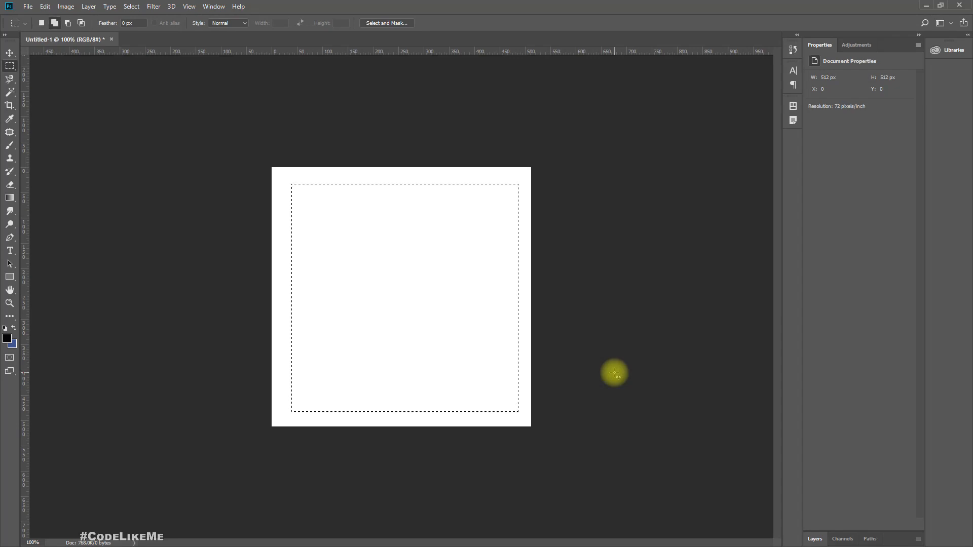
Try filling the square selection with black, and undo the fill and the selection
{"action": "key", "text": "i"}
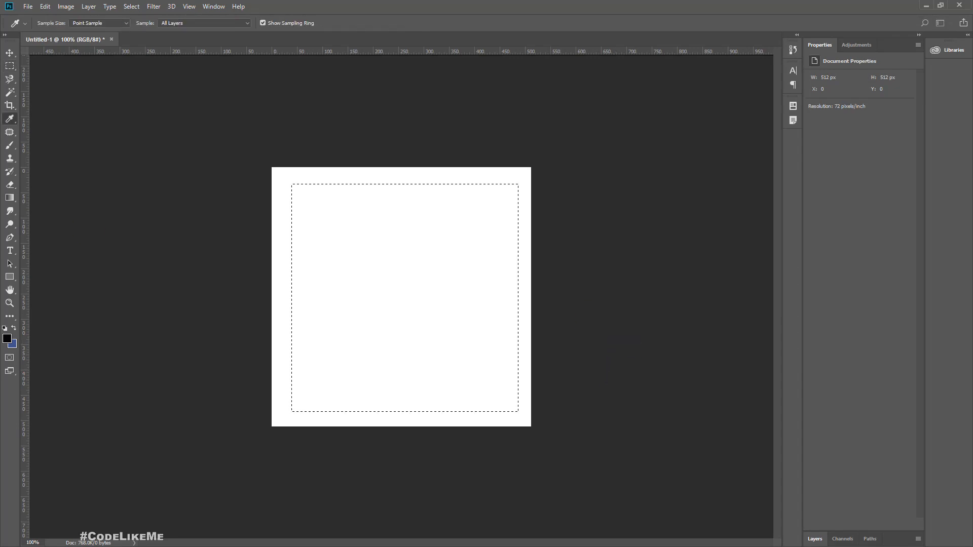
{"action": "key", "text": "shift+F5"}
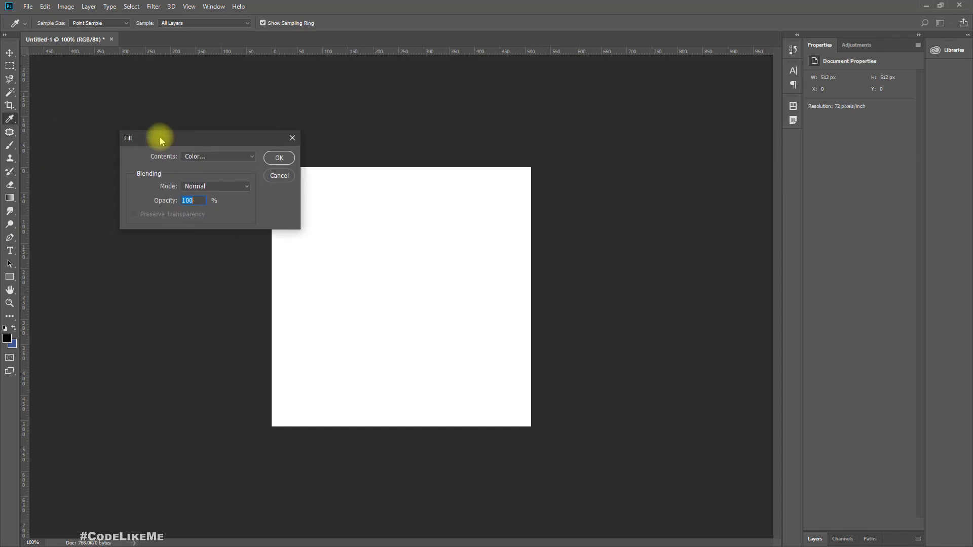
{"action": "left_click", "coordinate": [202, 157]}
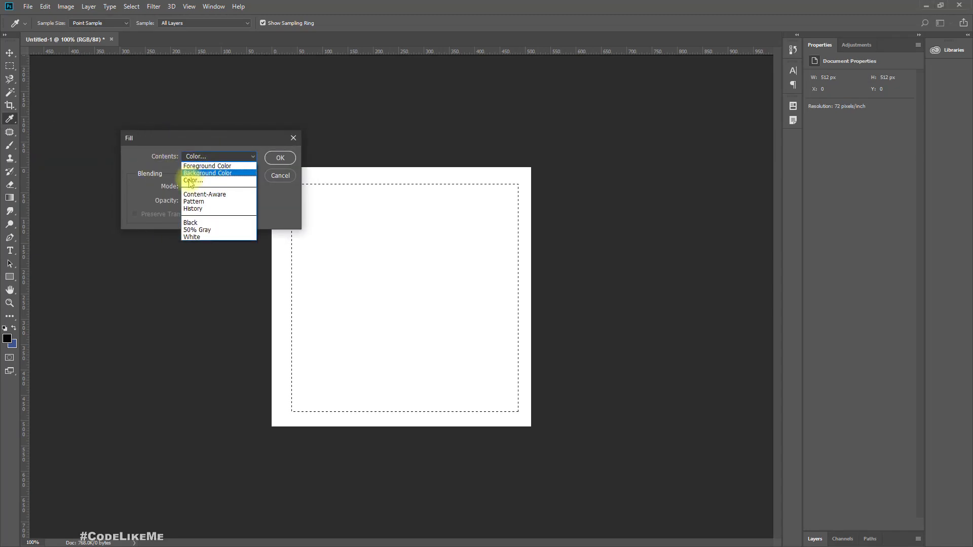
{"action": "left_click", "coordinate": [197, 223]}
{"action": "key", "text": "Return"}
{"action": "key", "text": "m"}
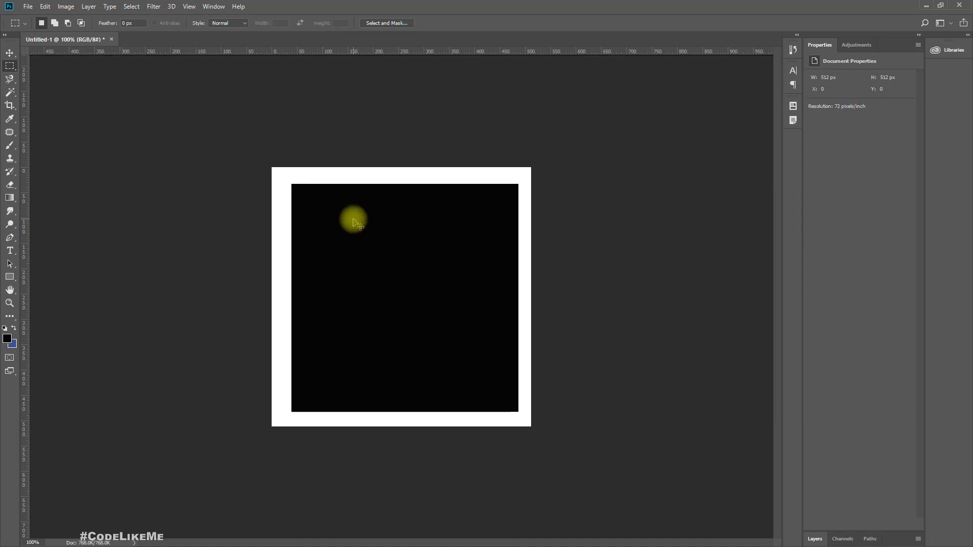
{"action": "key", "text": "ctrl+alt+z"}
{"action": "key", "text": "ctrl+alt+z"}
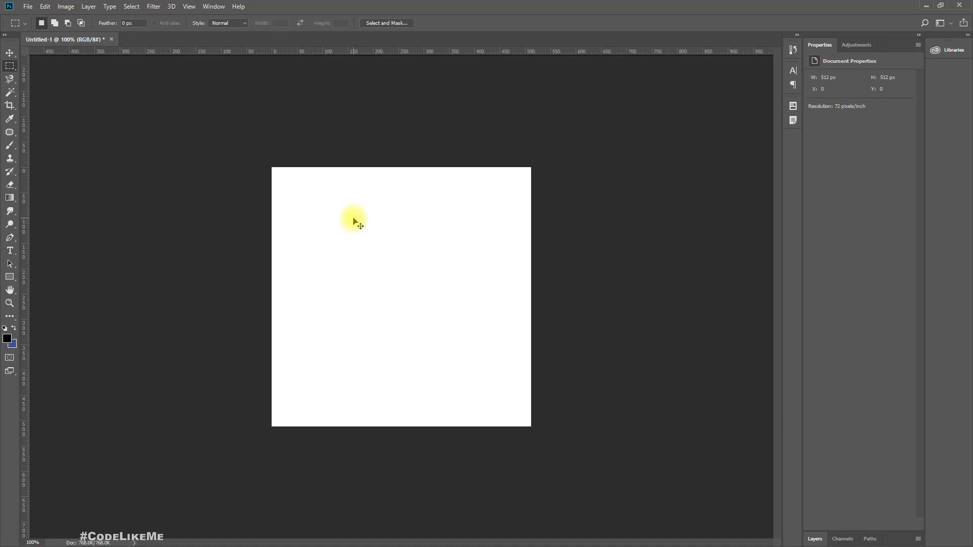
Fill the whole canvas with black and set the Brush tool's foreground colour to white (ffffff)
{"action": "key", "text": "shift+F5"}
{"action": "key", "text": "Return"}
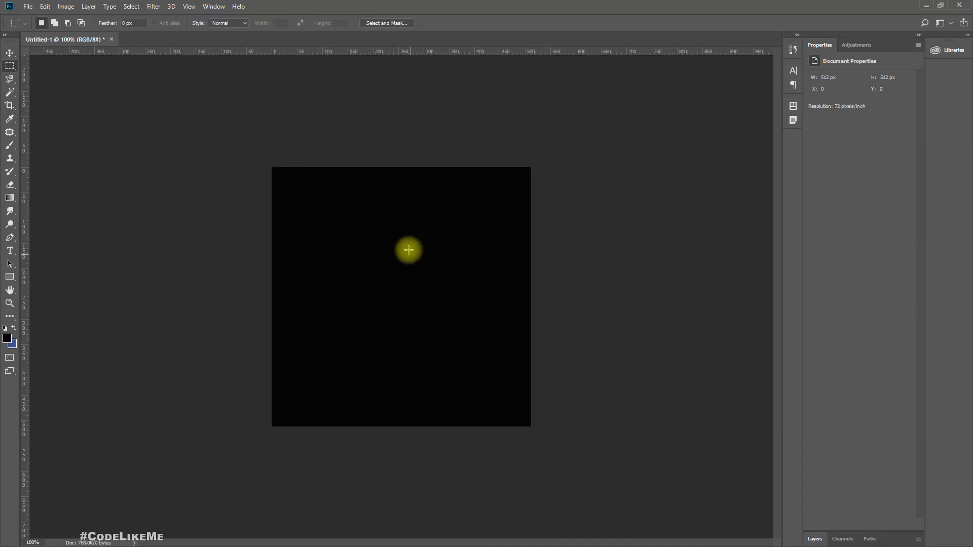
{"action": "key", "text": "b"}
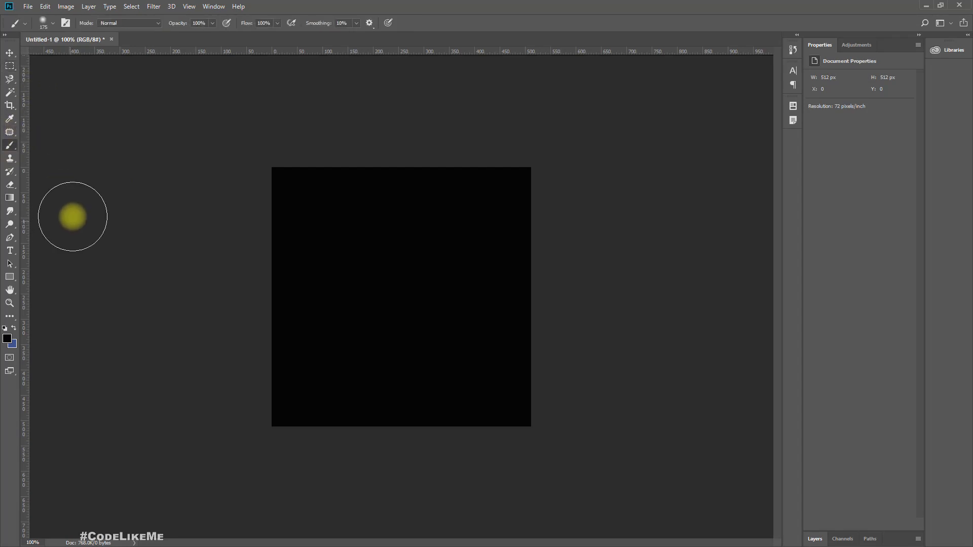
{"action": "left_click", "coordinate": [10, 342]}
{"action": "left_click_drag", "start_coordinate": [700, 141], "coordinate": [574, 42]}
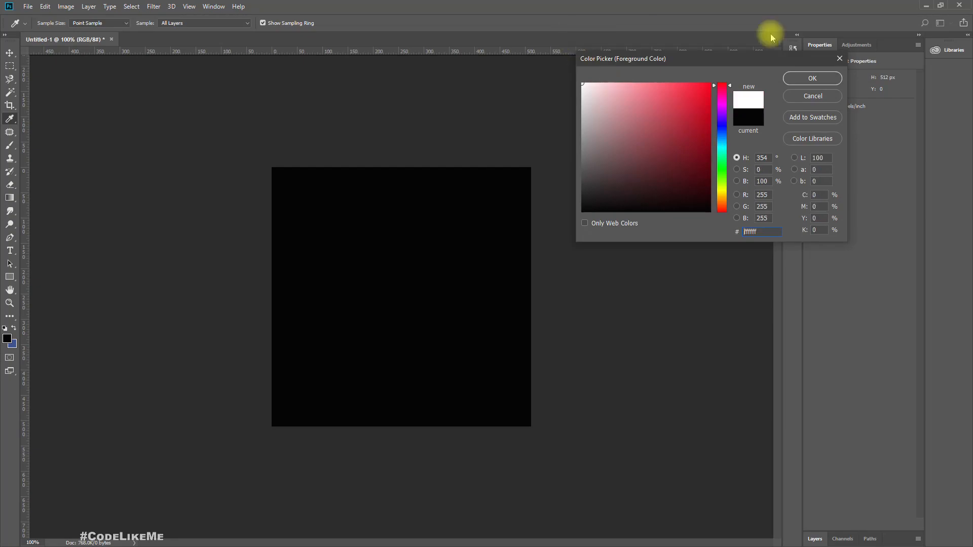
{"action": "left_click", "coordinate": [812, 78]}
Try painting short white strokes in the canvas's upper middle with the 175 px brush, and undo them
{"action": "mouse_move", "coordinate": [413, 199]}
{"action": "left_mouse_down"}
{"action": "mouse_move", "coordinate": [395, 278]}
{"action": "mouse_move", "coordinate": [417, 283]}
{"action": "left_mouse_up"}
{"action": "key", "text": "ctrl+z"}
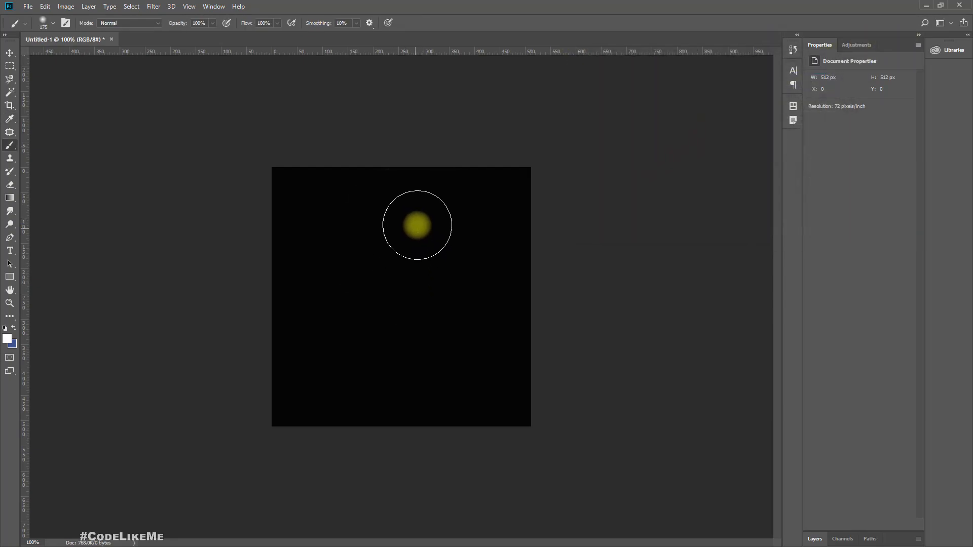
{"action": "left_click_drag", "start_coordinate": [417, 217], "coordinate": [417, 248]}
{"action": "key", "text": "ctrl+z"}
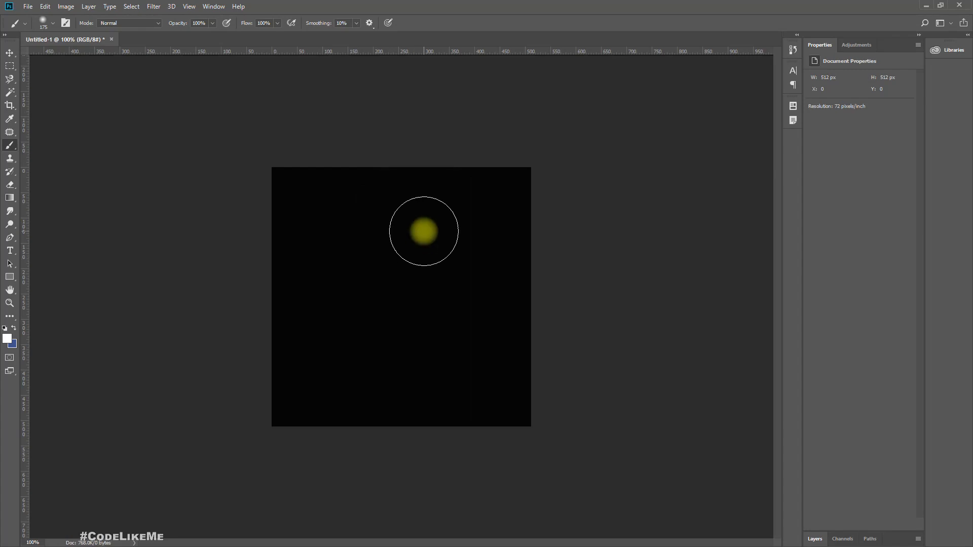
Paint scattered, partly overlapping soft white spots across the black canvas with a 150 px brush, keeping the outer edges black
{"action": "key", "text": "bracketleft"}
{"action": "mouse_move", "coordinate": [395, 294]}
{"action": "left_mouse_down"}
{"action": "mouse_move", "coordinate": [386, 290]}
{"action": "mouse_move", "coordinate": [405, 246]}
{"action": "mouse_move", "coordinate": [372, 224]}
{"action": "left_mouse_up"}
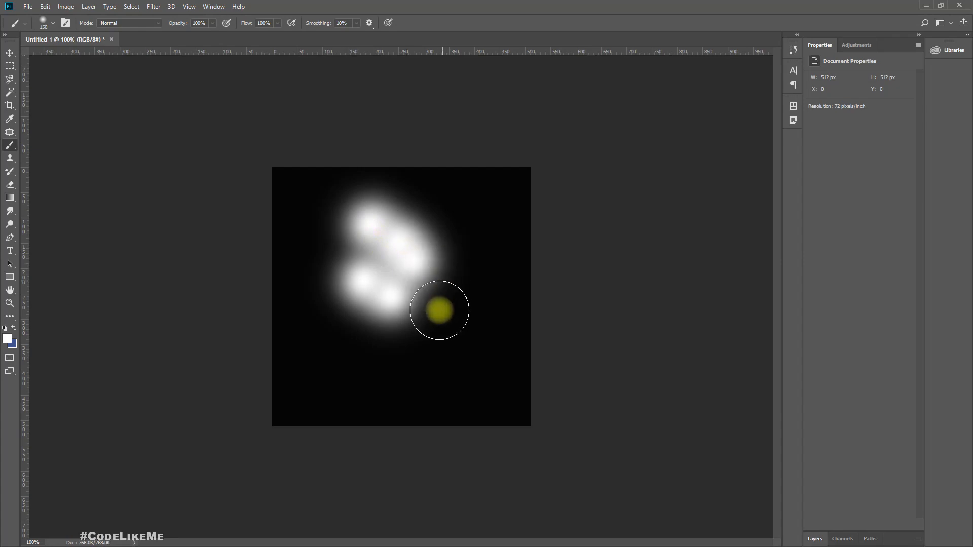
{"action": "left_click", "coordinate": [441, 306]}
{"action": "left_click", "coordinate": [357, 343]}
{"action": "left_click", "coordinate": [334, 372]}
{"action": "left_click", "coordinate": [407, 336]}
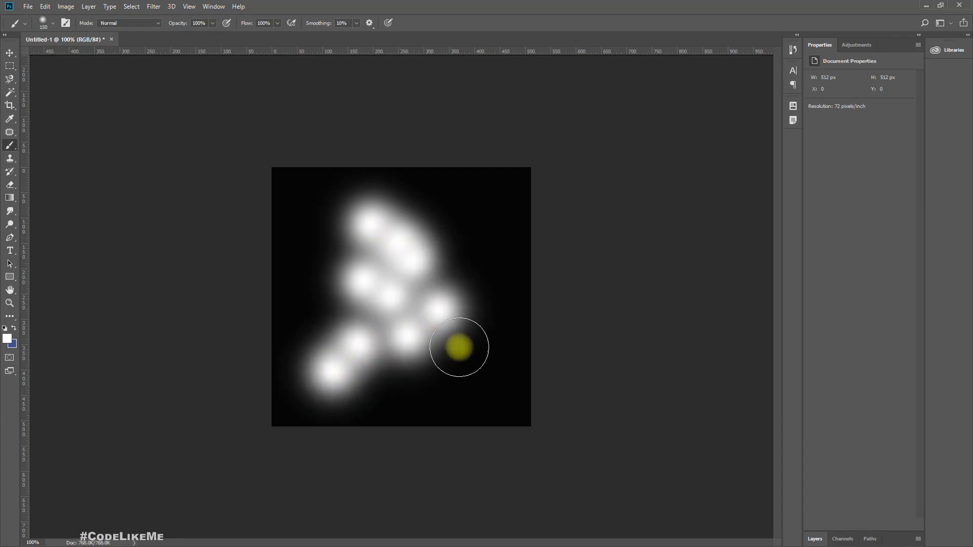
{"action": "left_click", "coordinate": [459, 351]}
{"action": "left_click", "coordinate": [483, 369]}
{"action": "left_click", "coordinate": [467, 274]}
{"action": "left_click", "coordinate": [466, 223]}
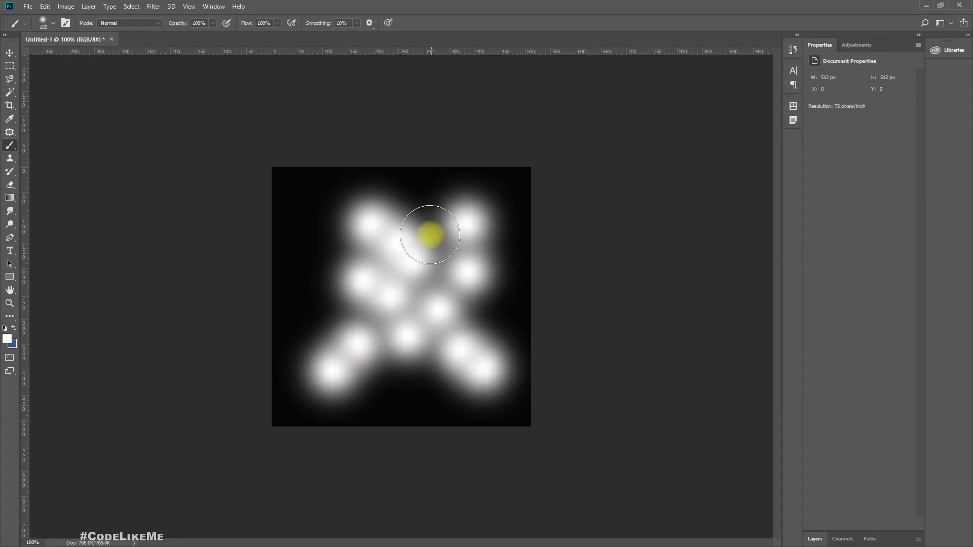
{"action": "left_click", "coordinate": [433, 225]}
{"action": "left_click", "coordinate": [318, 256]}
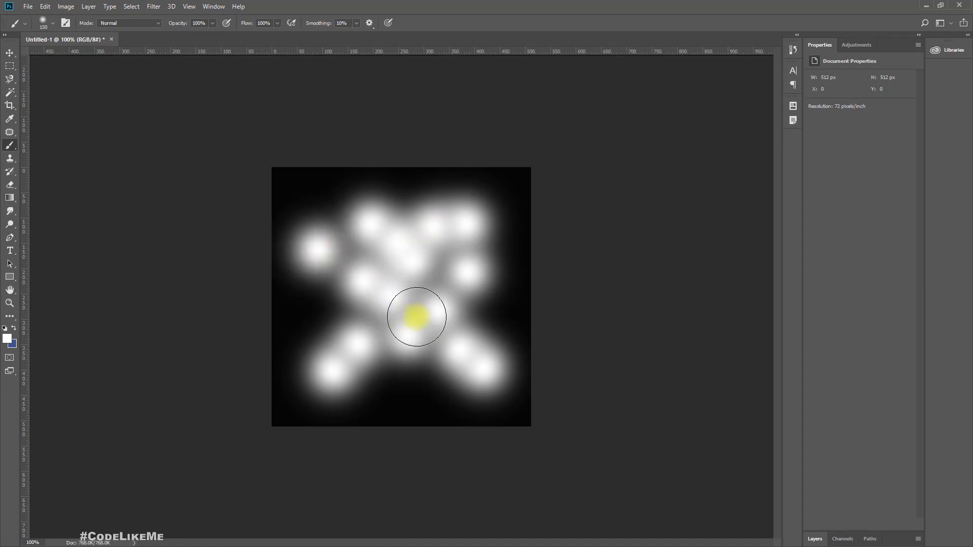
{"action": "left_click_drag", "start_coordinate": [467, 274], "coordinate": [408, 347]}
{"action": "left_click", "coordinate": [410, 374]}
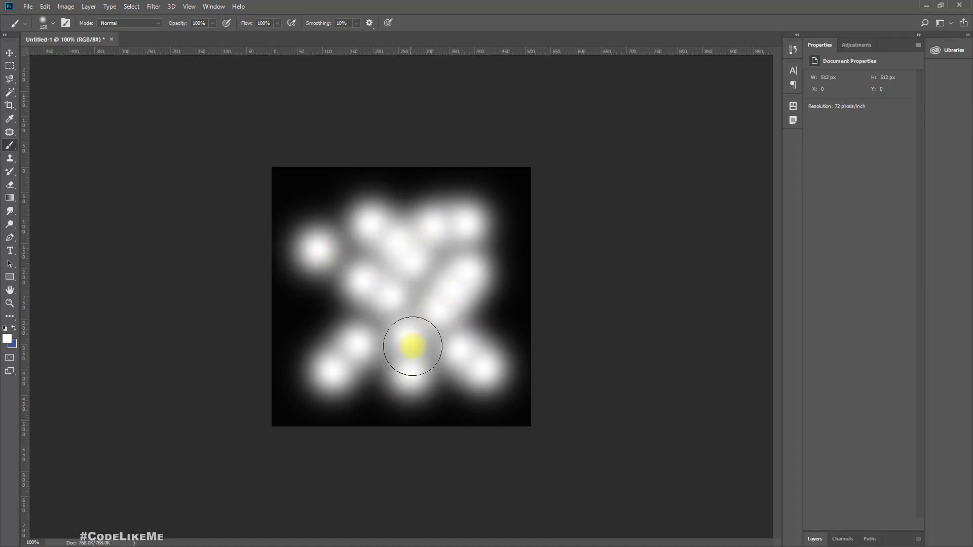
{"action": "left_click", "coordinate": [414, 228]}
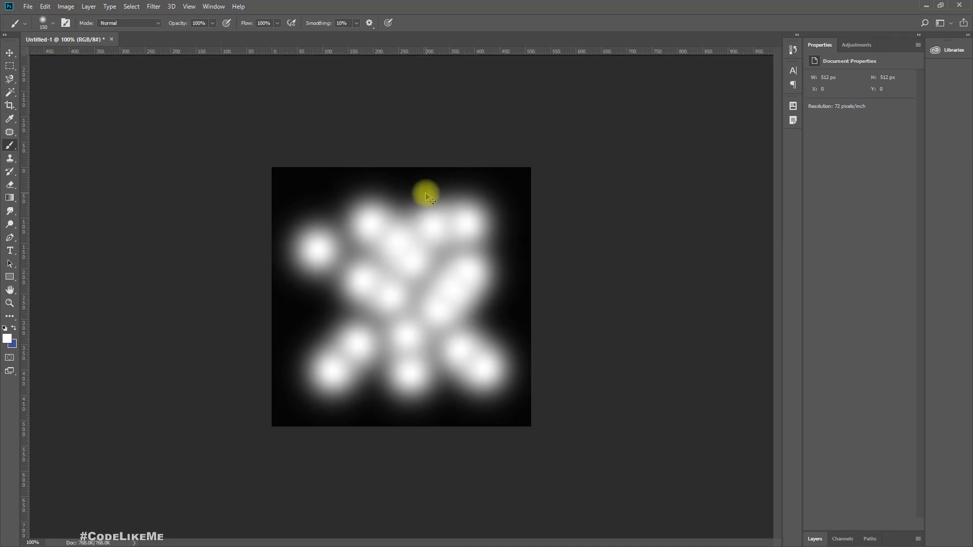
Save the document as a Photoshop file named burn mask in the folder D: > YT > RVT > FirePropagation
{"action": "key", "text": "ctrl+s"}
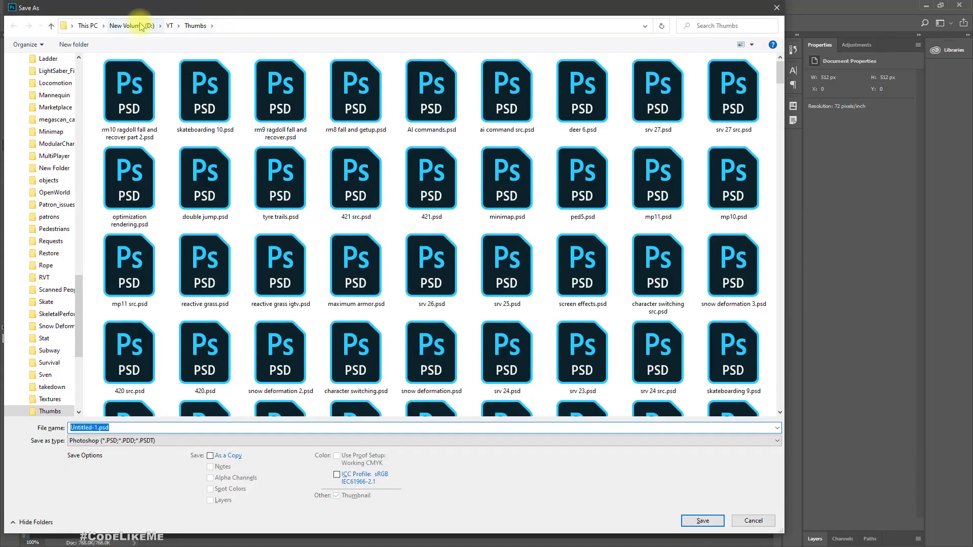
{"action": "left_click", "coordinate": [133, 26]}
{"action": "left_click", "coordinate": [356, 127]}
{"action": "key", "text": "t"}
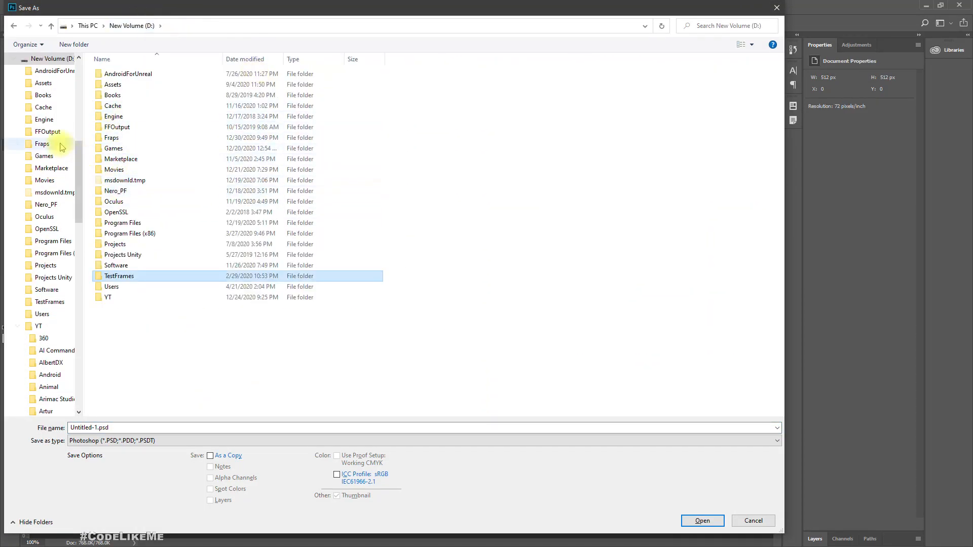
{"action": "scroll", "coordinate": [57, 210], "scroll_direction": "up", "scroll_amount": 8}
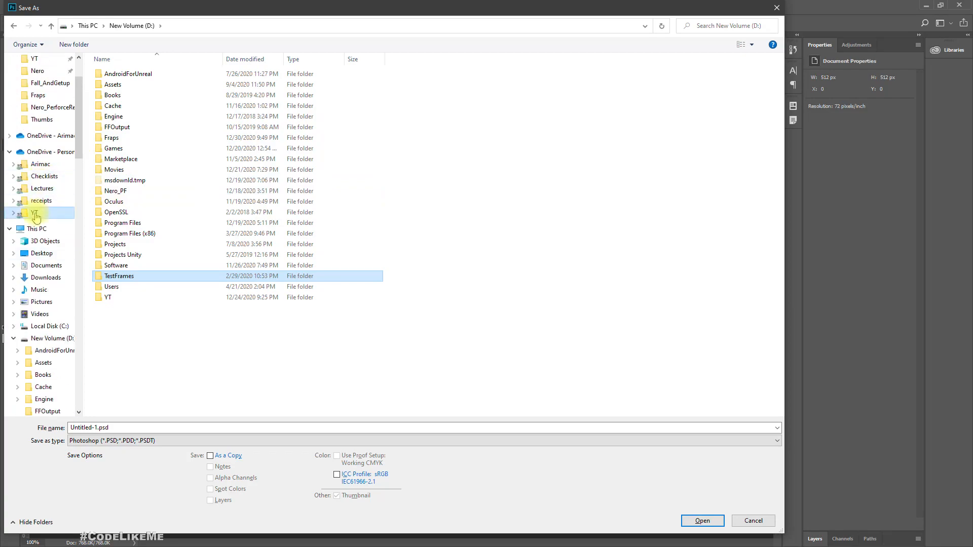
{"action": "left_click", "coordinate": [34, 213]}
{"action": "left_click", "coordinate": [64, 57]}
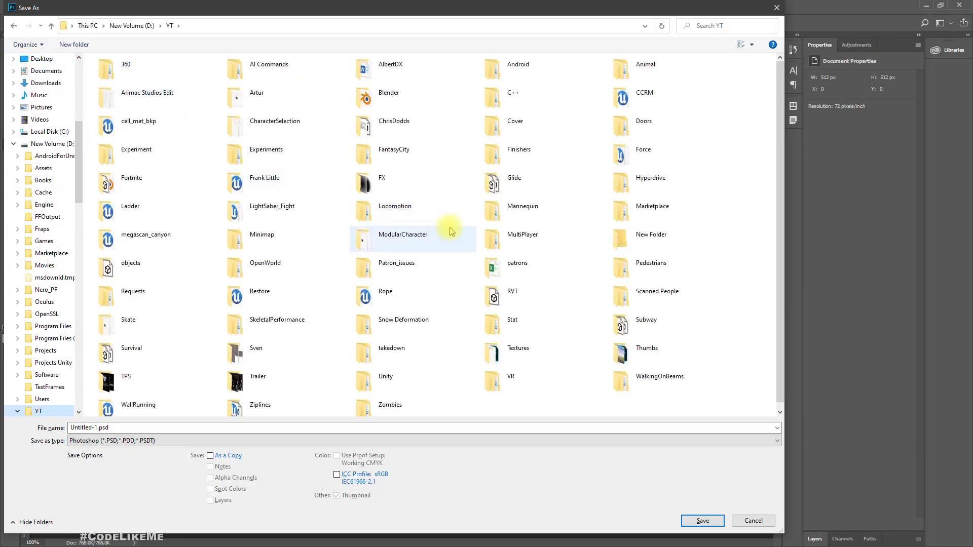
{"action": "key", "text": "r"}
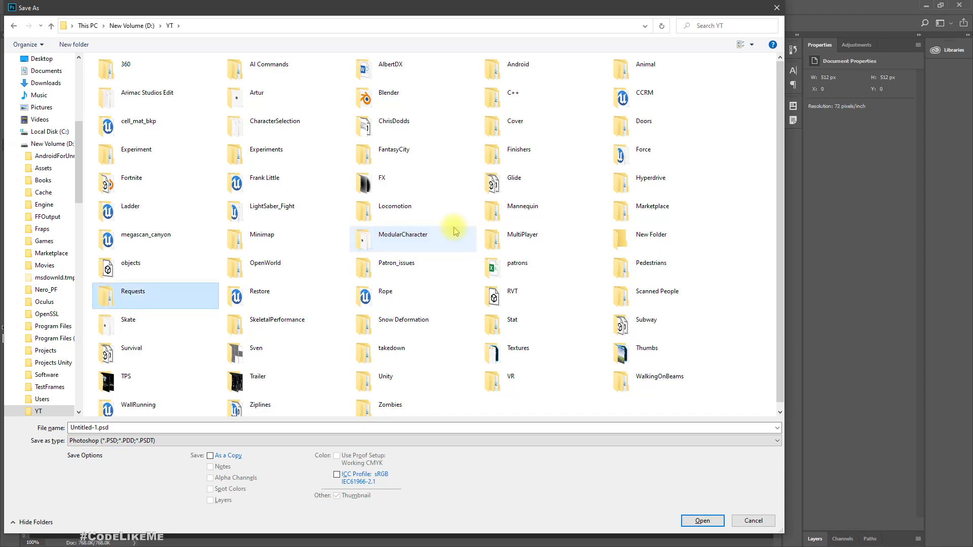
{"action": "key", "text": "r"}
{"action": "key", "text": "r"}
{"action": "key", "text": "r"}
{"action": "key", "text": "Return"}
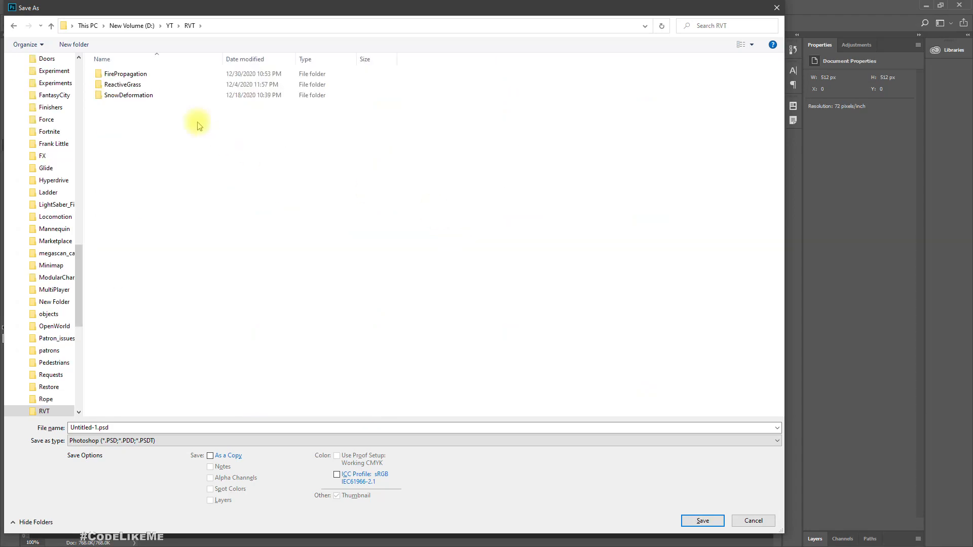
{"action": "double_click", "coordinate": [124, 73]}
{"action": "left_click", "coordinate": [180, 427]}
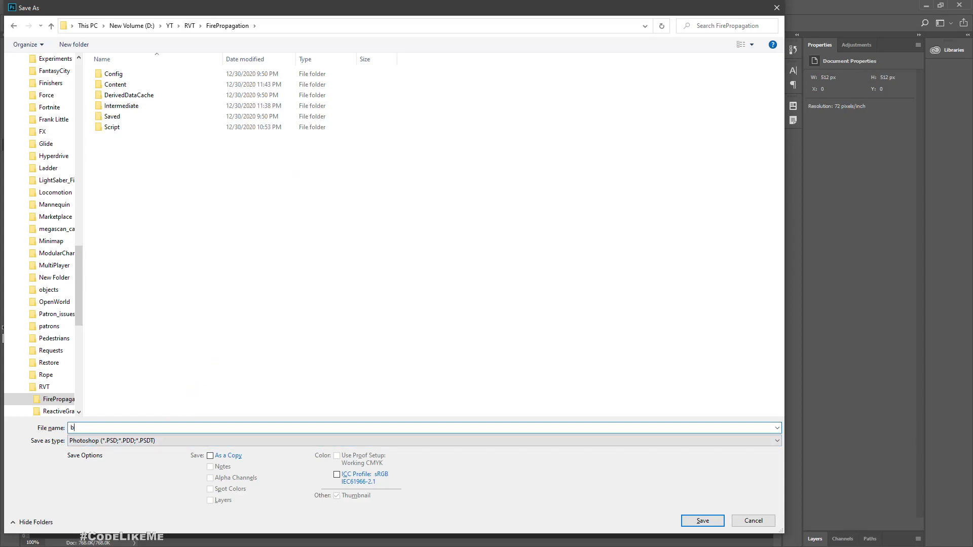
{"action": "type", "text": "burn mask"}
{"action": "key", "text": "Return"}
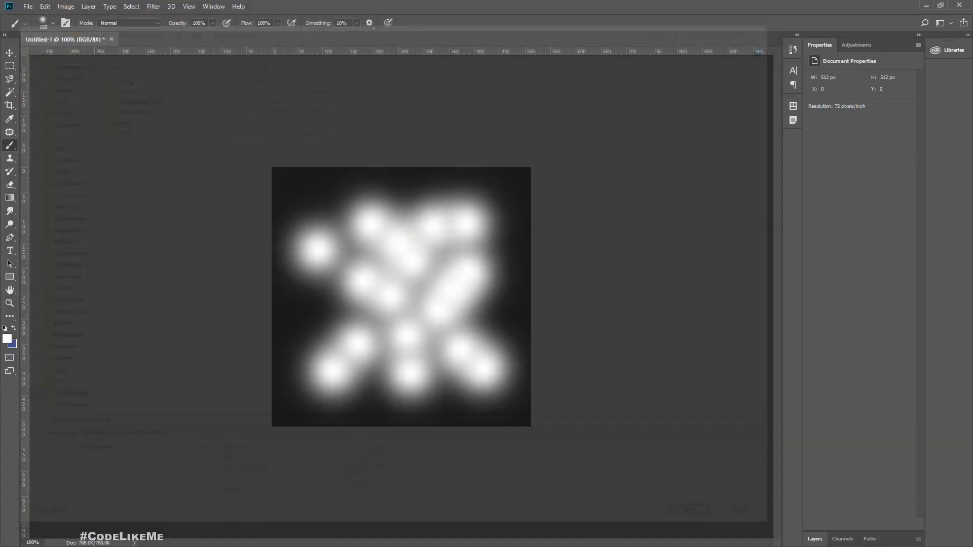
Save a PNG version of the mask as burn mask.png in the FirePropagation folder
{"action": "key", "text": "ctrl+shift+s"}
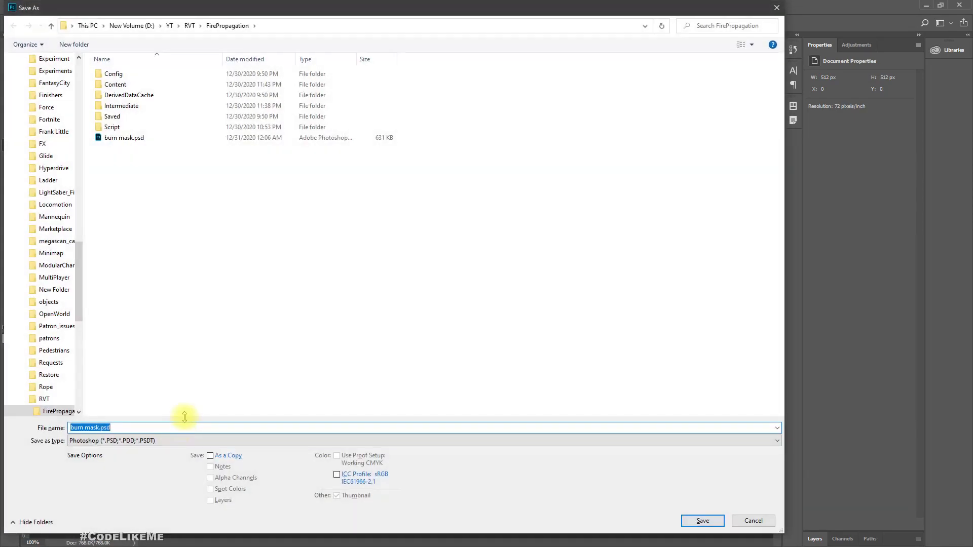
{"action": "left_click", "coordinate": [99, 440]}
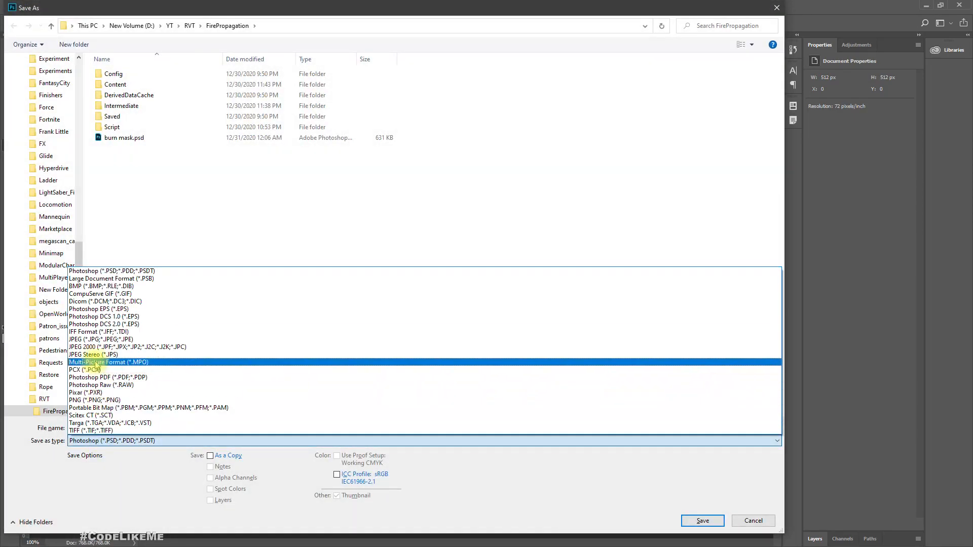
{"action": "left_click", "coordinate": [116, 400]}
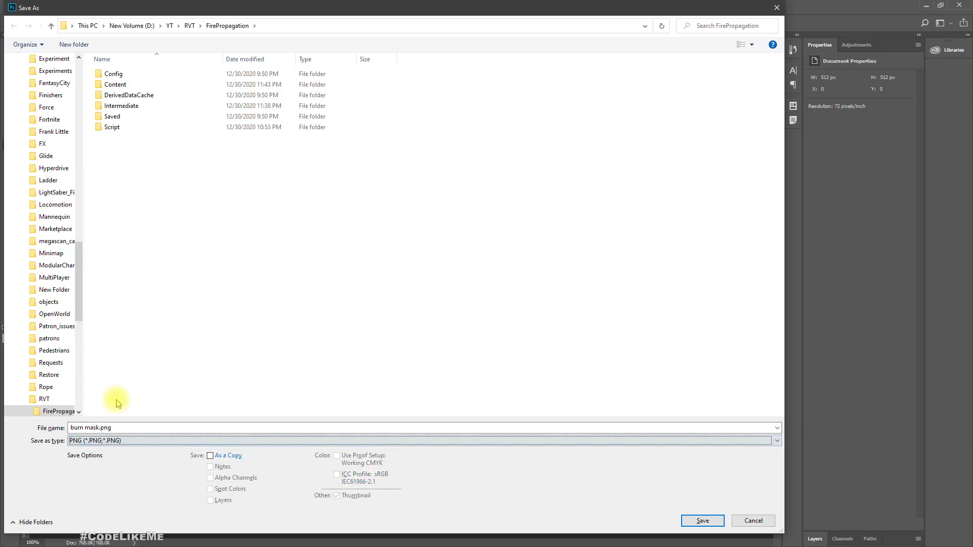
{"action": "key", "text": "Return"}
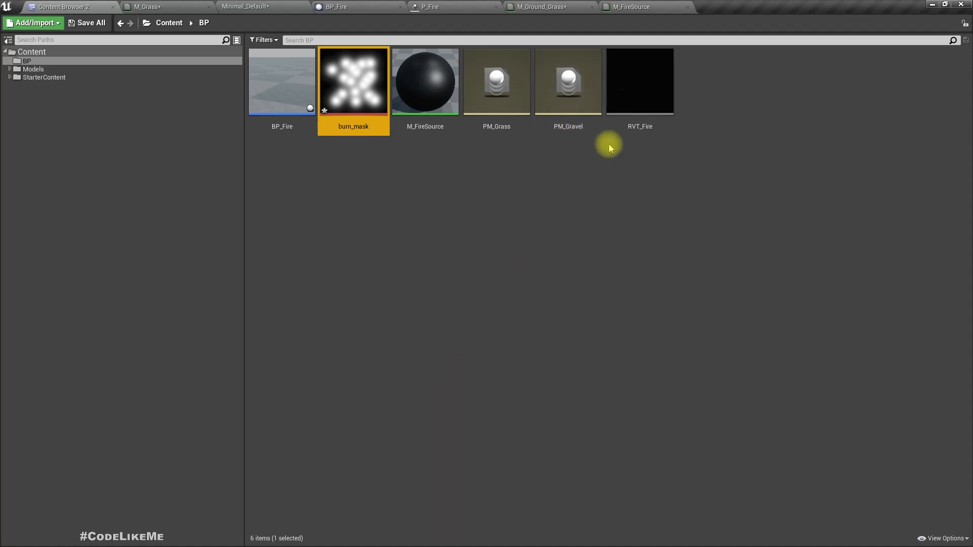
Switch to Unreal Engine and add the burn_mask texture to M_FireSource as a Texture Sample, placed above the Param node
{"action": "left_click", "coordinate": [631, 7]}
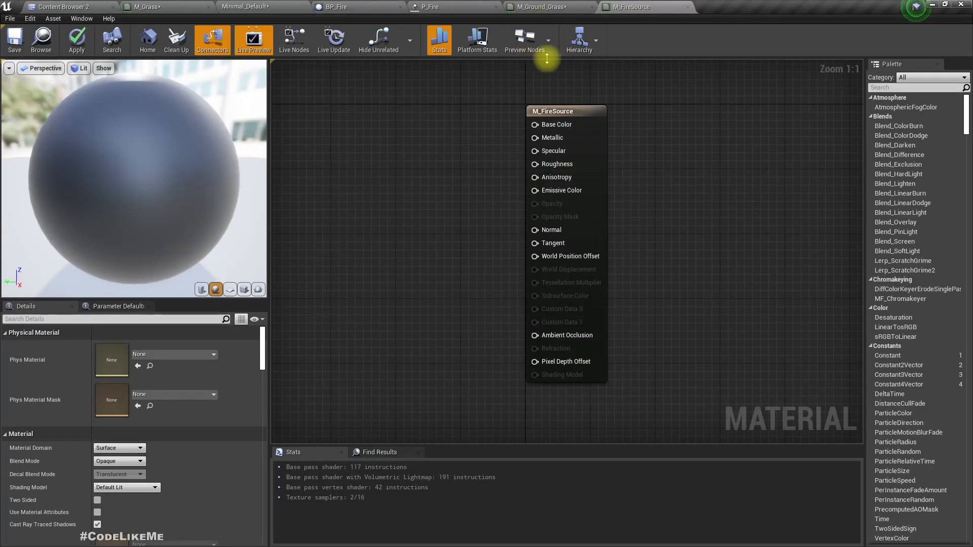
{"action": "left_click", "coordinate": [91, 6]}
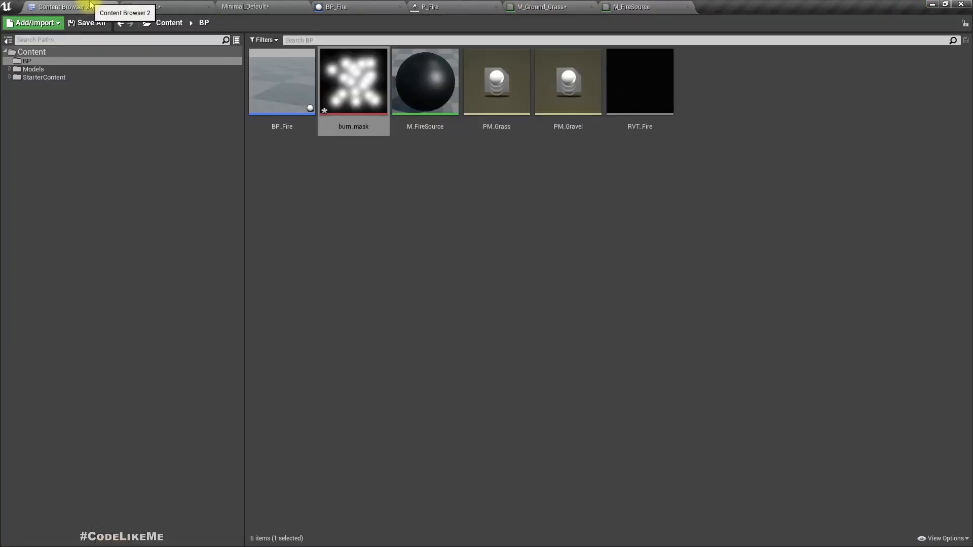
{"action": "left_click_drag", "start_coordinate": [377, 94], "coordinate": [385, 219]}
{"action": "right_click_drag", "start_coordinate": [416, 391], "coordinate": [513, 259]}
{"action": "scroll", "coordinate": [513, 259], "scroll_direction": "down", "scroll_amount": 1}
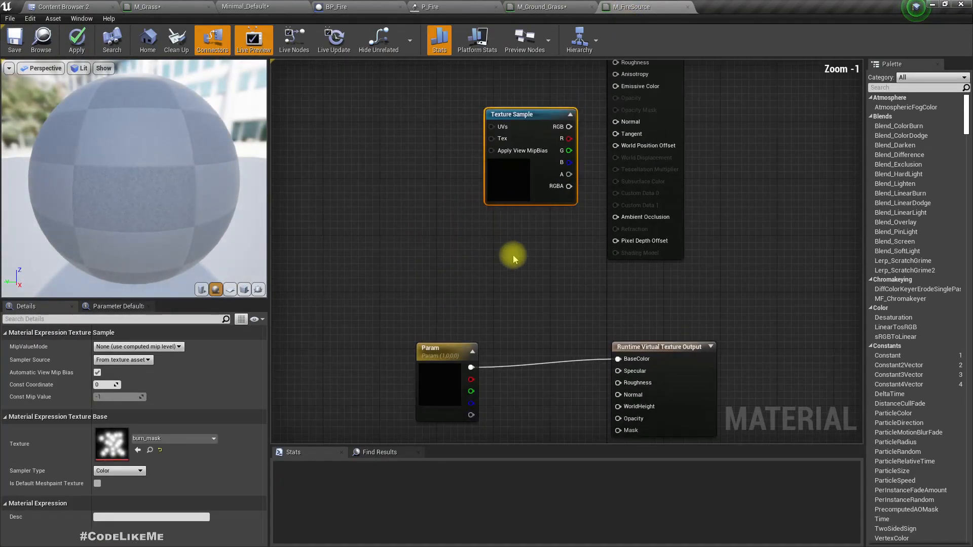
{"action": "scroll", "coordinate": [514, 250], "scroll_direction": "down", "scroll_amount": 1}
{"action": "left_click_drag", "start_coordinate": [529, 133], "coordinate": [461, 223]}
{"action": "scroll", "coordinate": [519, 300], "scroll_direction": "up", "scroll_amount": 2}
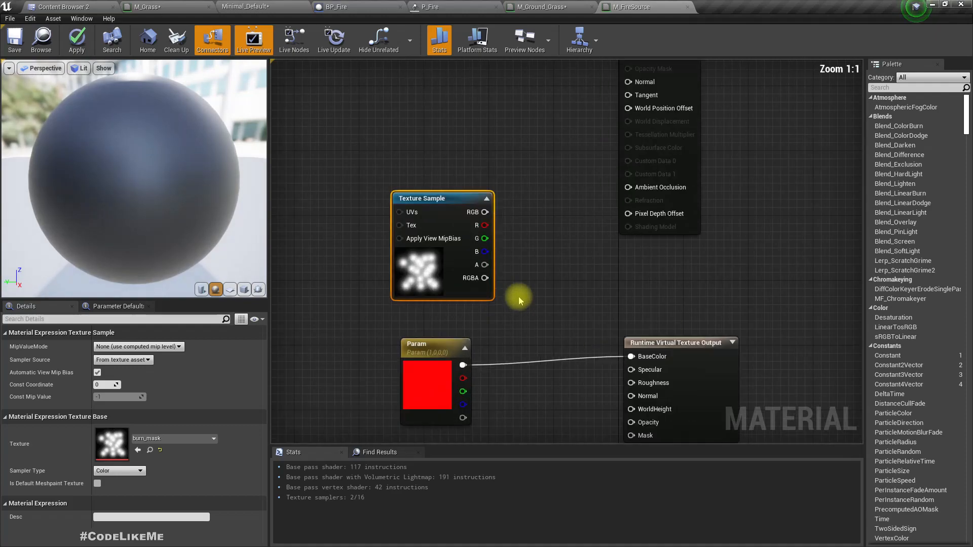
Connect the burn_mask sample's R output to BaseColor of the Runtime Virtual Texture Output and apply the M_FireSource changes
{"action": "right_click_drag", "start_coordinate": [519, 300], "coordinate": [529, 264]}
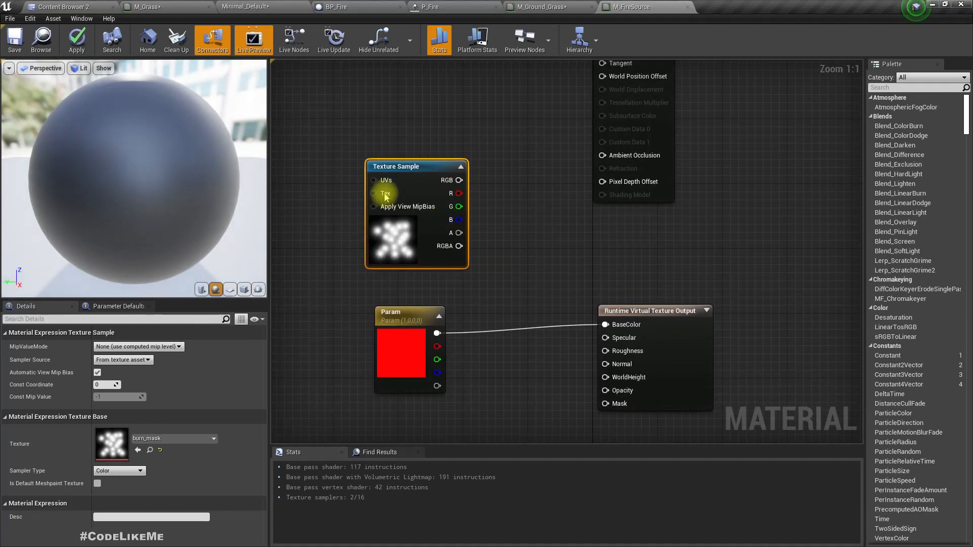
{"action": "left_click_drag", "start_coordinate": [460, 198], "coordinate": [605, 324]}
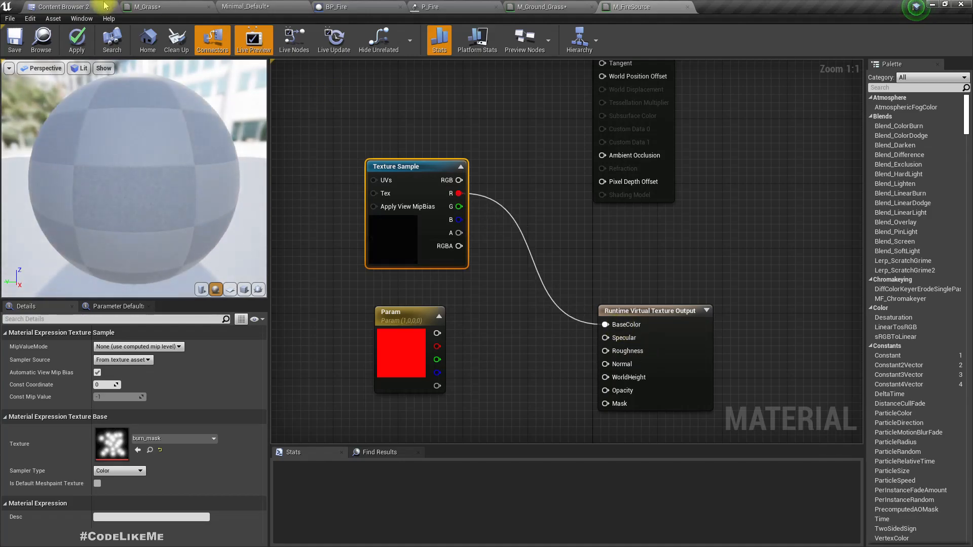
{"action": "left_click", "coordinate": [77, 40]}
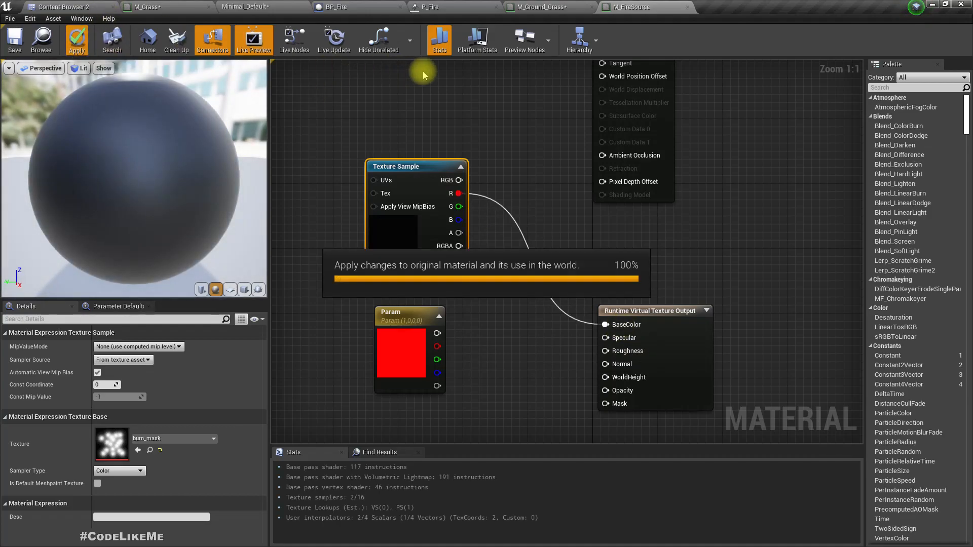
Play the Minimal_Default level and fly around the spreading fire to examine the burnt patches on the ground and grass
{"action": "left_click", "coordinate": [158, 7]}
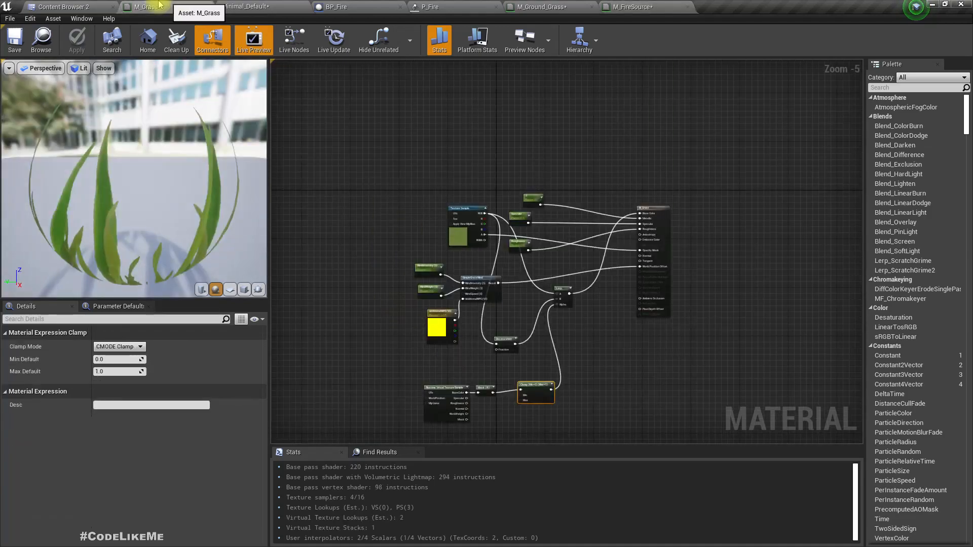
{"action": "left_click", "coordinate": [288, 6]}
{"action": "scroll", "coordinate": [419, 195], "scroll_direction": "down", "scroll_amount": 3}
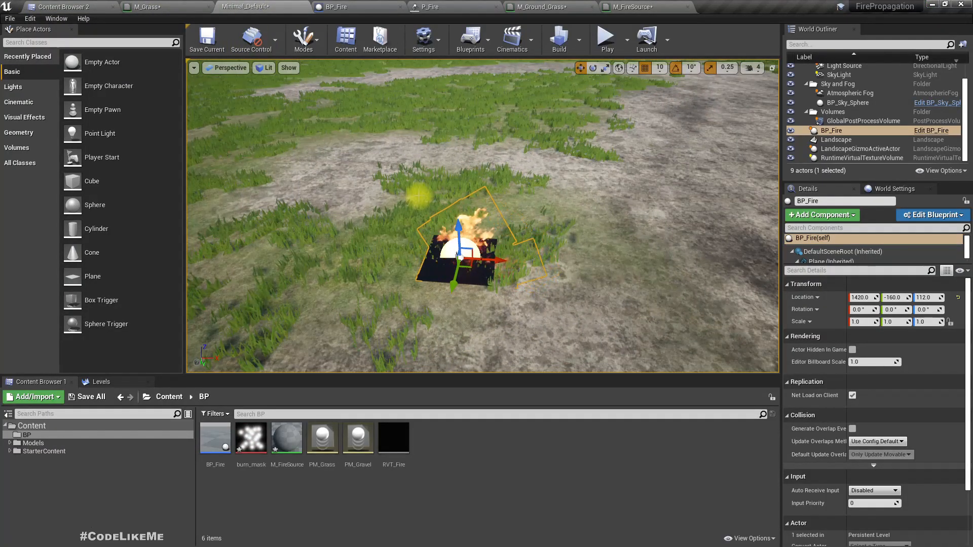
{"action": "key", "text": "alt+p"}
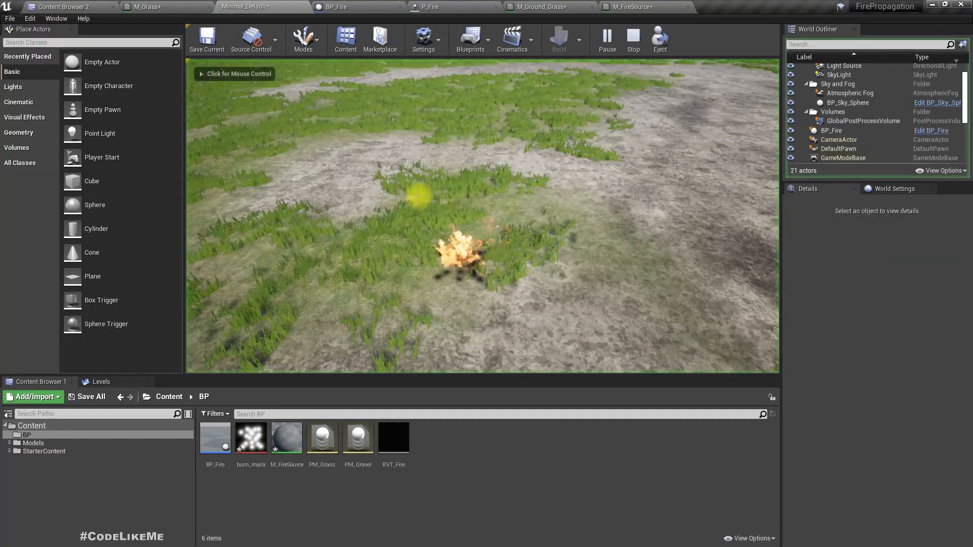
{"action": "left_click", "coordinate": [494, 284]}
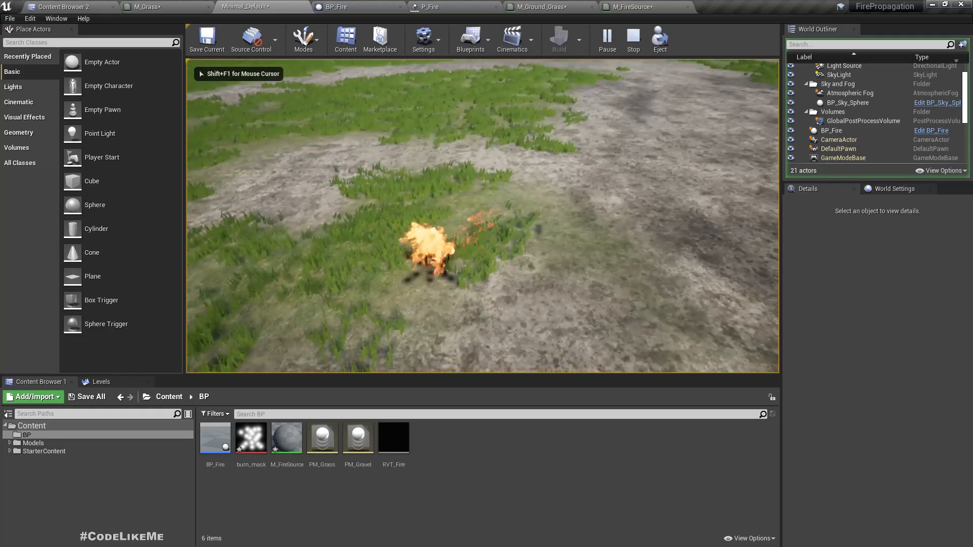
{"action": "key", "text": "w"}
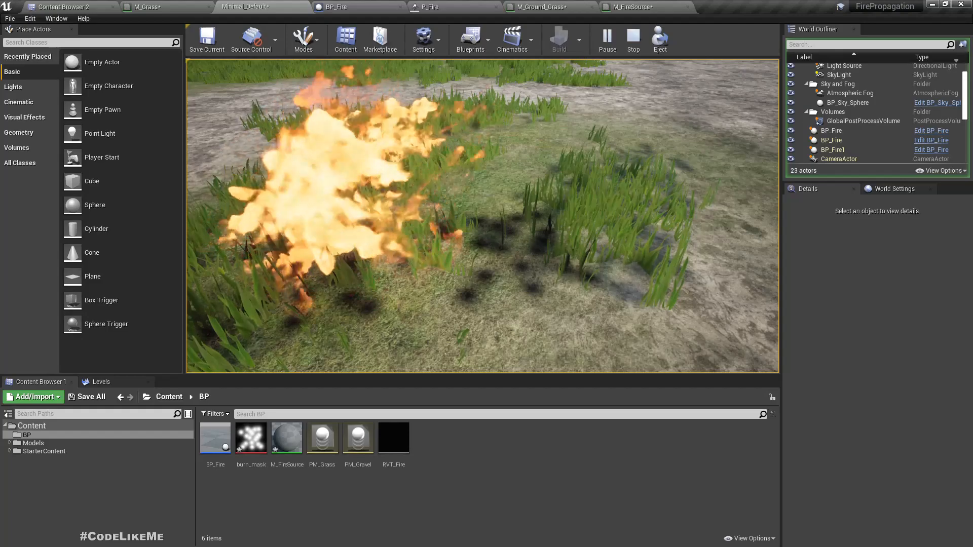
{"action": "key", "text": "s"}
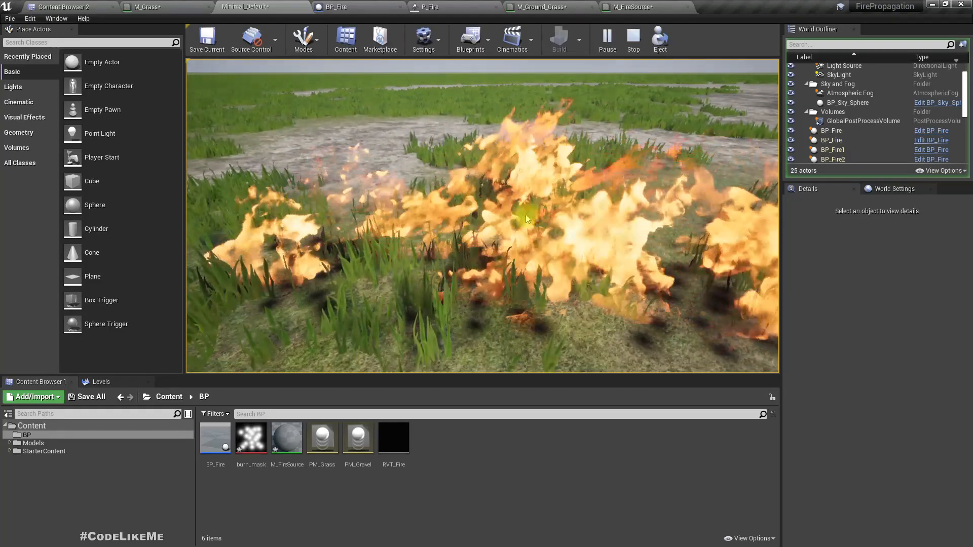
{"action": "key", "text": "Escape"}
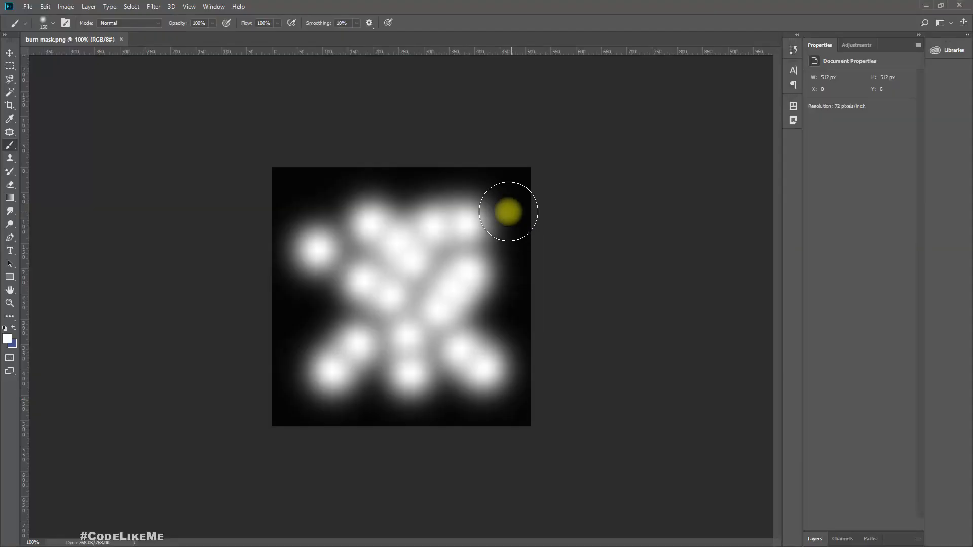
Switch to Photoshop and paint white over the gaps between the blobs in burn mask.png to form one solid, irregular soft-edged patch
{"action": "mouse_move", "coordinate": [413, 252]}
{"action": "left_mouse_down"}
{"action": "mouse_move", "coordinate": [372, 296]}
{"action": "mouse_move", "coordinate": [425, 293]}
{"action": "left_mouse_up"}
{"action": "mouse_move", "coordinate": [368, 329]}
{"action": "left_mouse_down"}
{"action": "mouse_move", "coordinate": [403, 365]}
{"action": "mouse_move", "coordinate": [471, 217]}
{"action": "mouse_move", "coordinate": [332, 221]}
{"action": "mouse_move", "coordinate": [365, 265]}
{"action": "mouse_move", "coordinate": [385, 341]}
{"action": "left_mouse_up"}
{"action": "mouse_move", "coordinate": [408, 286]}
{"action": "left_mouse_down"}
{"action": "mouse_move", "coordinate": [347, 319]}
{"action": "mouse_move", "coordinate": [429, 321]}
{"action": "left_mouse_up"}
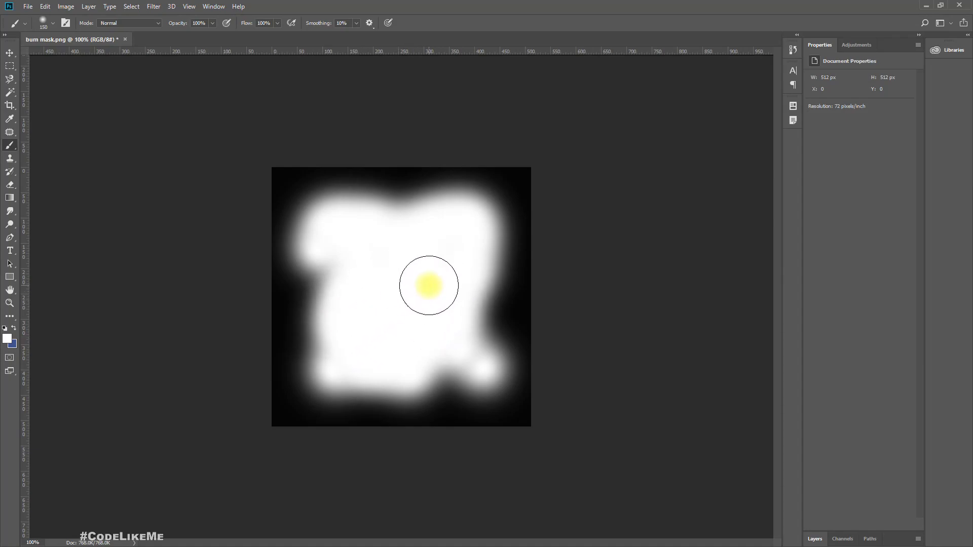
Save the repainted mask as PNG over the existing burn mask.png in the FirePropagation folder
{"action": "key", "text": "ctrl+shift+s"}
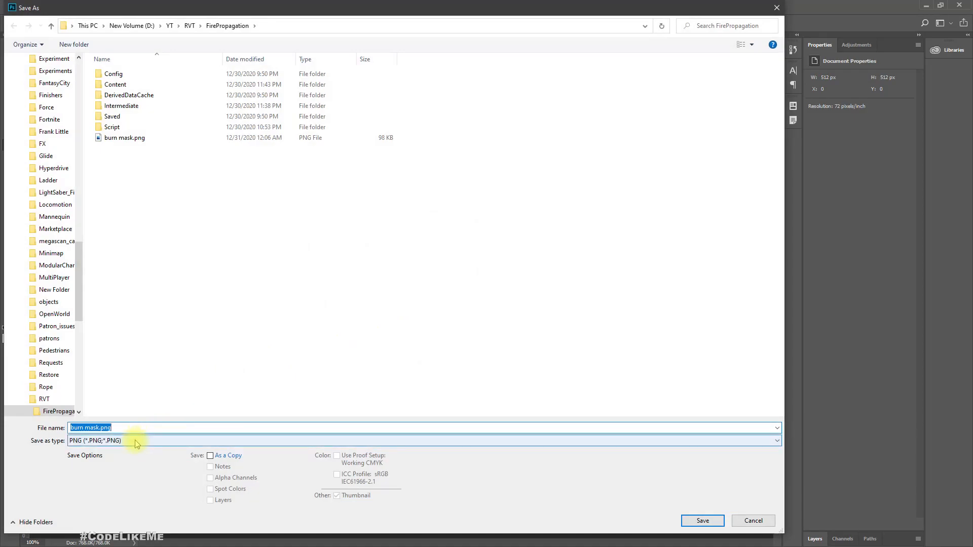
{"action": "left_click", "coordinate": [702, 521]}
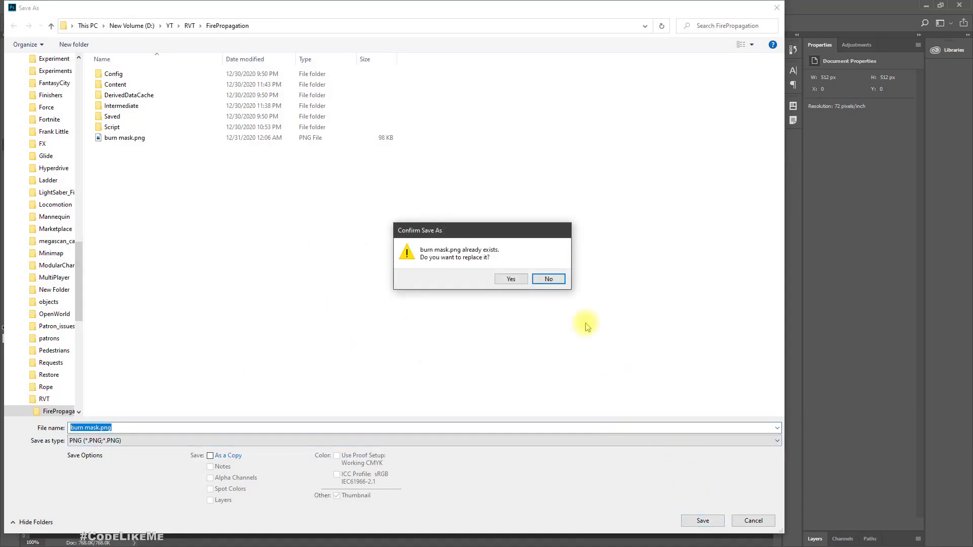
{"action": "left_click", "coordinate": [509, 282]}
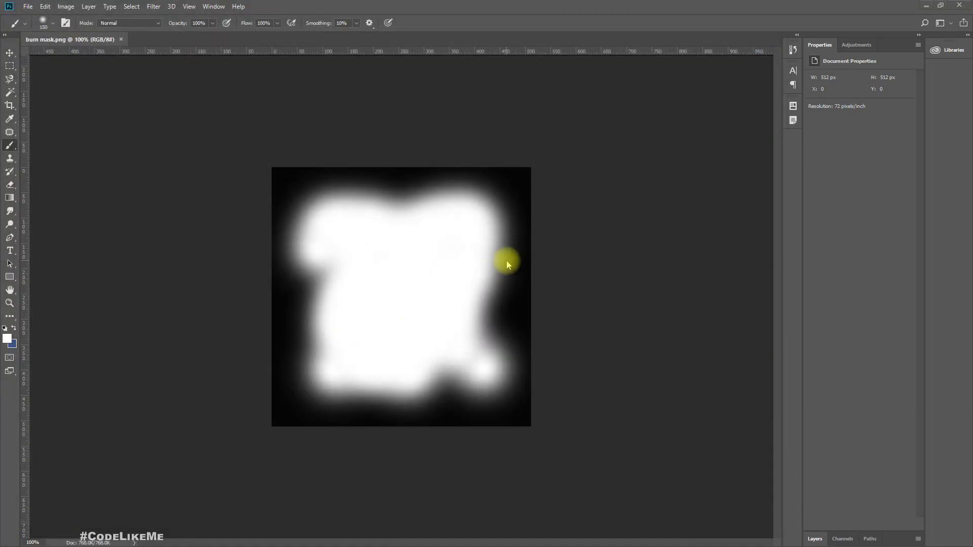
Switch to Unreal Engine and reimport the burn_mask texture in the BP folder
{"action": "key", "text": "alt+Tab"}
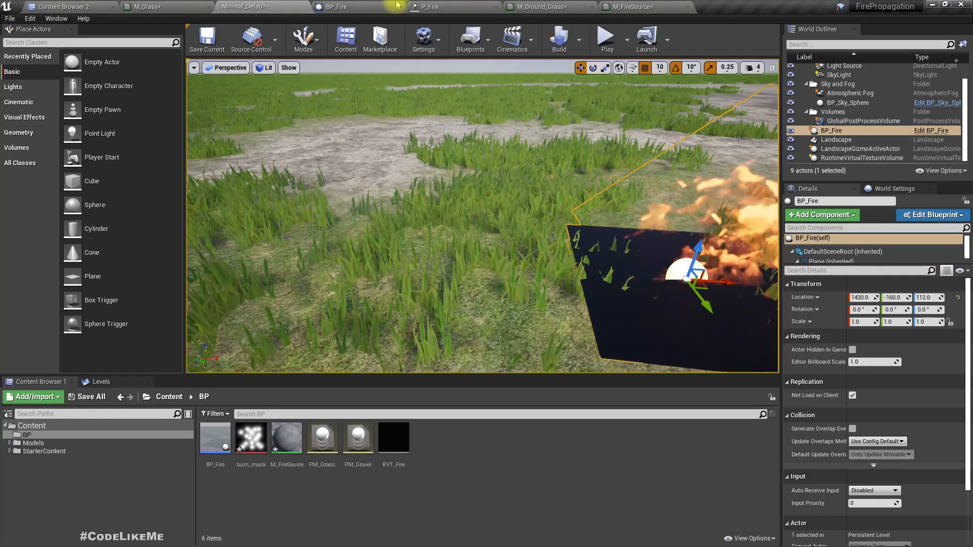
{"action": "left_click", "coordinate": [99, 6]}
{"action": "right_click", "coordinate": [343, 64]}
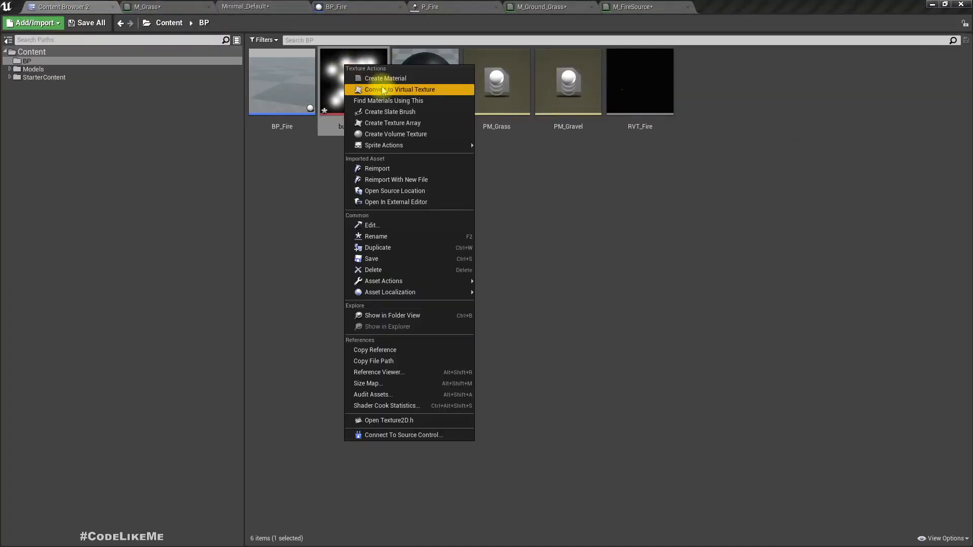
{"action": "left_click", "coordinate": [368, 170]}
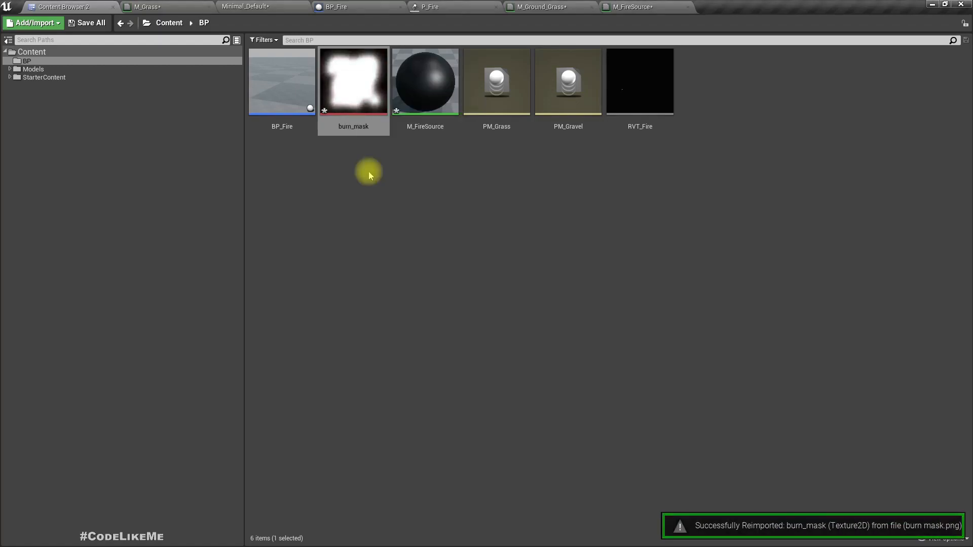
Play the Minimal_Default level full screen and fly around the fire to examine the burnt areas made with the reimported mask
{"action": "left_click", "coordinate": [249, 7]}
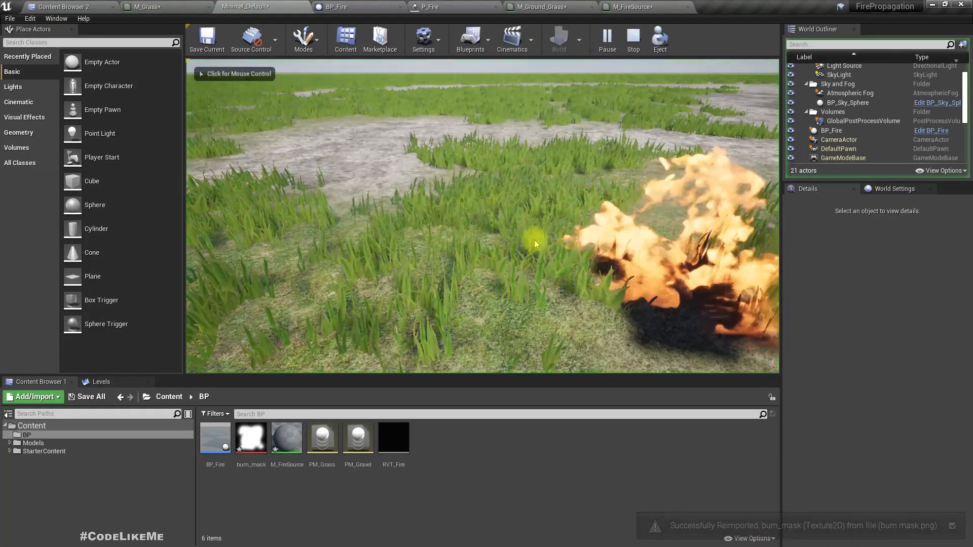
{"action": "key", "text": "F11"}
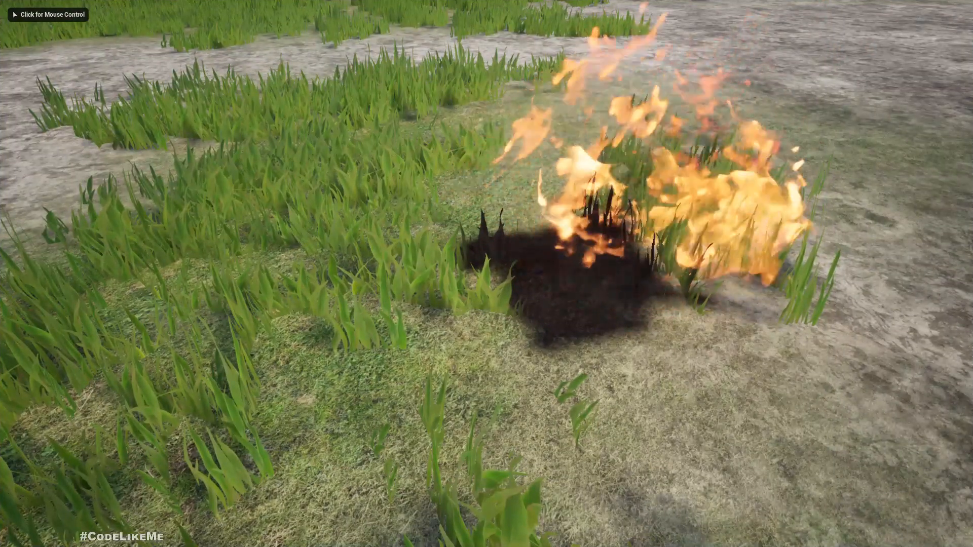
{"action": "left_click", "coordinate": [486, 273]}
{"action": "key", "text": "s"}
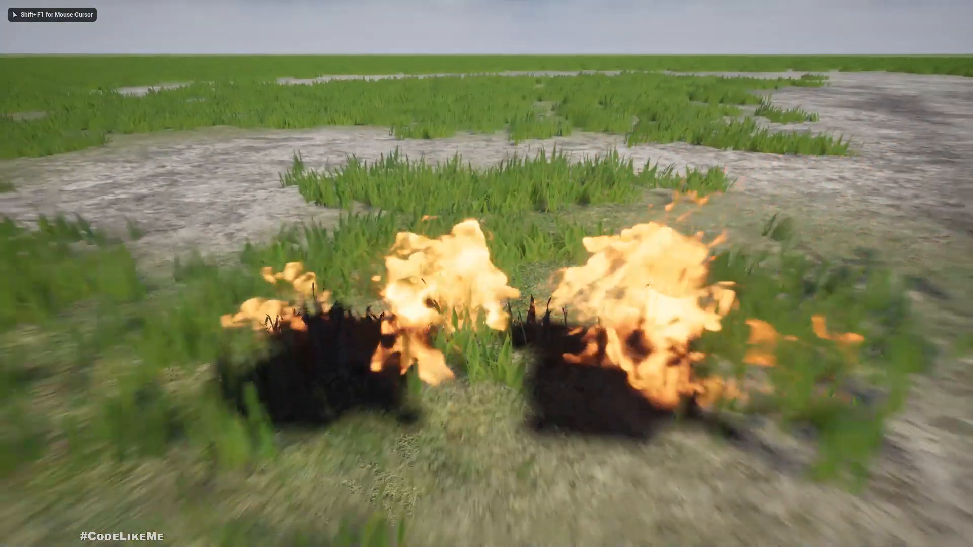
{"action": "key", "text": "a"}
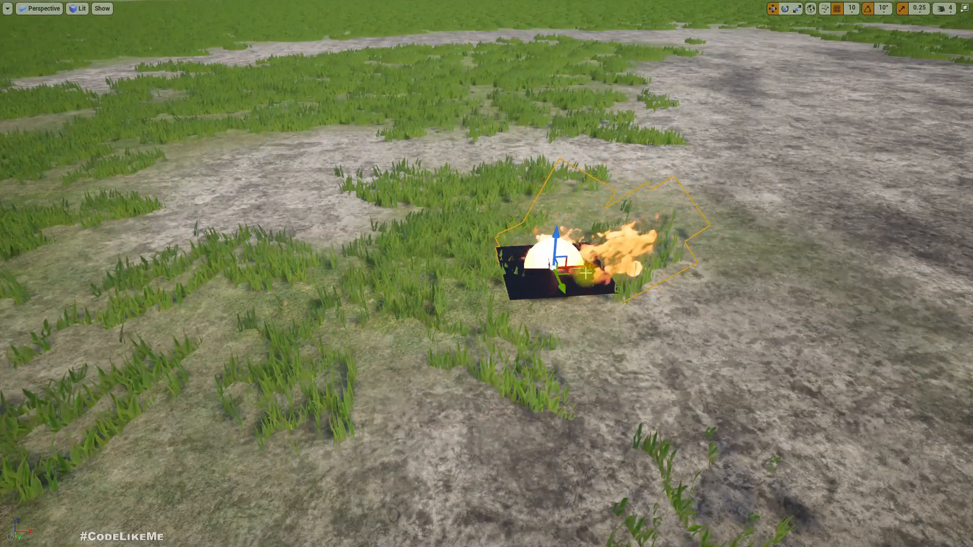
{"action": "key", "text": "F11"}
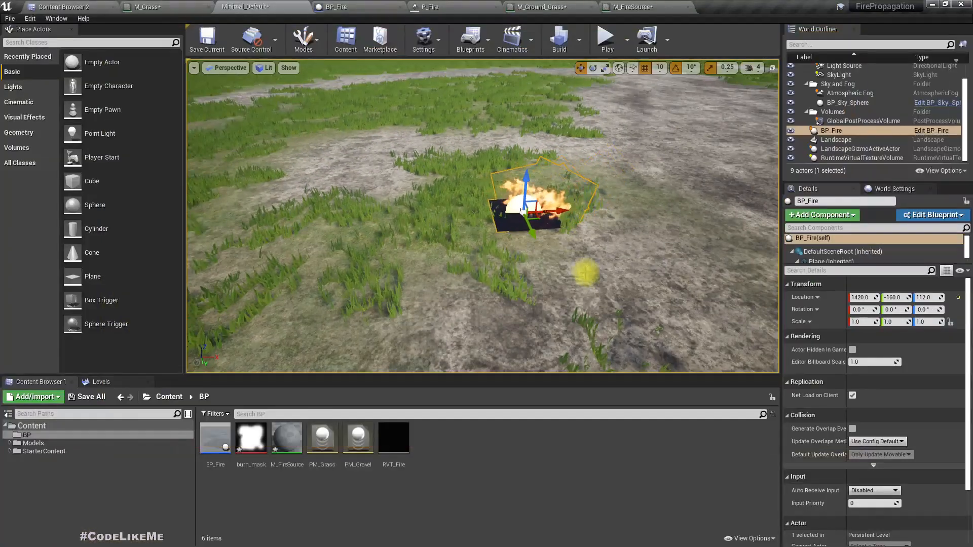
Open the BP_Fire event graph and examine the SpawnActor BP Fire node's spawn transform after the Grass output of Switch on EPhysicalSurface
{"action": "left_click", "coordinate": [362, 7]}
{"action": "right_click_drag", "start_coordinate": [278, 179], "coordinate": [518, 268]}
{"action": "left_click", "coordinate": [47, 116]}
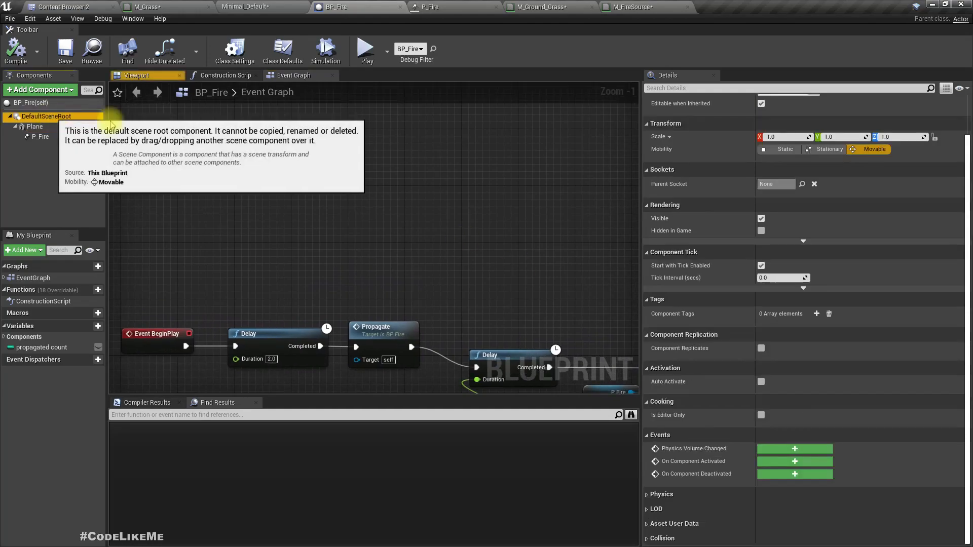
{"action": "scroll", "coordinate": [403, 192], "scroll_direction": "down", "scroll_amount": 2}
{"action": "right_click_drag", "start_coordinate": [371, 290], "coordinate": [411, 365]}
{"action": "scroll", "coordinate": [287, 134], "scroll_direction": "down", "scroll_amount": 5}
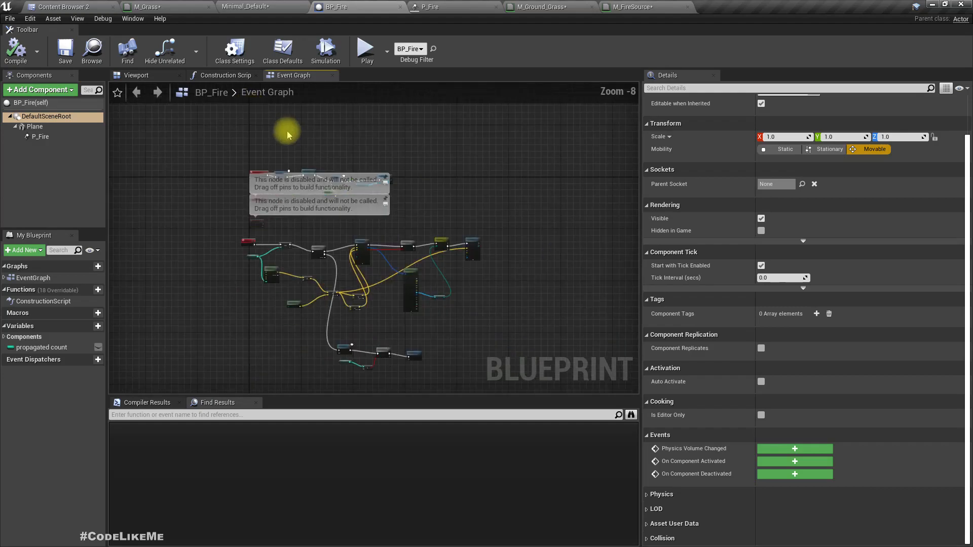
{"action": "scroll", "coordinate": [367, 281], "scroll_direction": "up", "scroll_amount": 5}
{"action": "scroll", "coordinate": [370, 241], "scroll_direction": "up", "scroll_amount": 2}
{"action": "scroll", "coordinate": [456, 272], "scroll_direction": "up", "scroll_amount": 1}
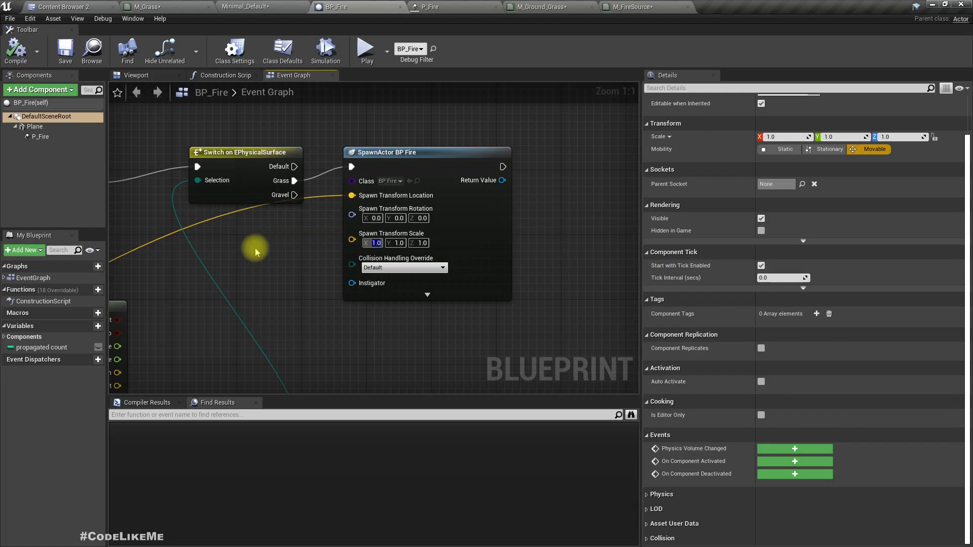
In the M_FireSource material, add a Multiply node with the Texture Sample's R output feeding its A input
{"action": "left_click", "coordinate": [640, 6]}
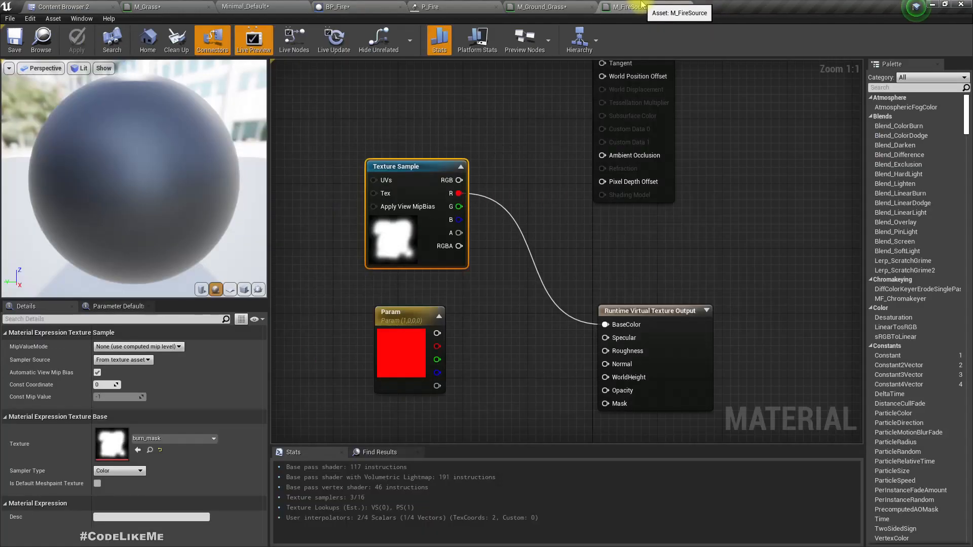
{"action": "right_click_drag", "start_coordinate": [538, 303], "coordinate": [587, 273]}
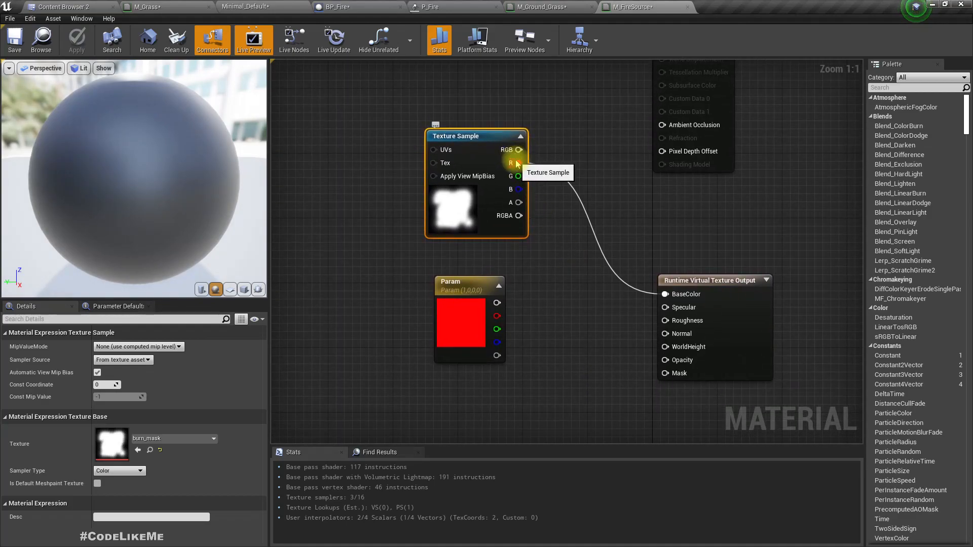
{"action": "left_click_drag", "start_coordinate": [741, 282], "coordinate": [817, 276]}
{"action": "left_click_drag", "start_coordinate": [521, 165], "coordinate": [601, 341]}
{"action": "type", "text": "multiply"}
{"action": "key", "text": "Return"}
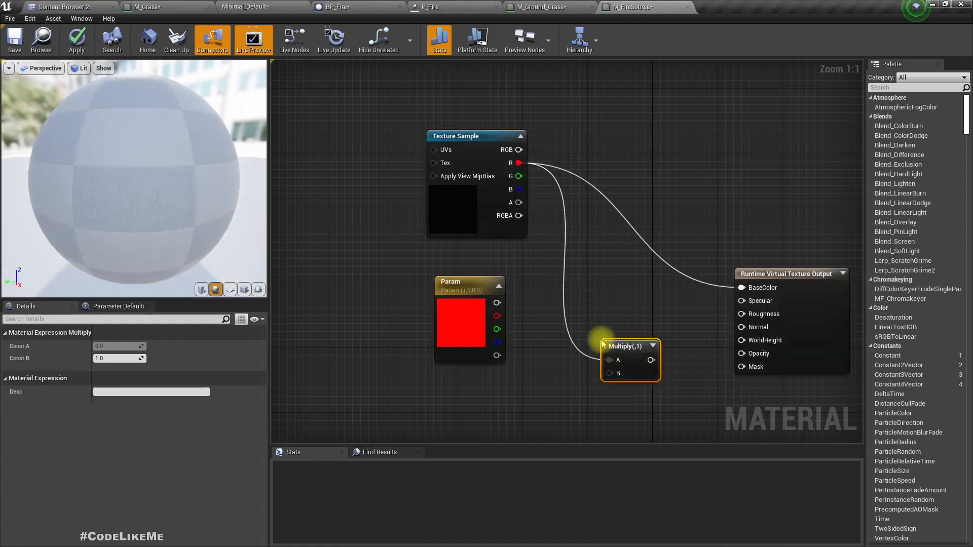
Add a Time node feeding the B input of the Multiply node
{"action": "left_click_drag", "start_coordinate": [609, 374], "coordinate": [540, 404]}
{"action": "type", "text": "time"}
{"action": "key", "text": "Return"}
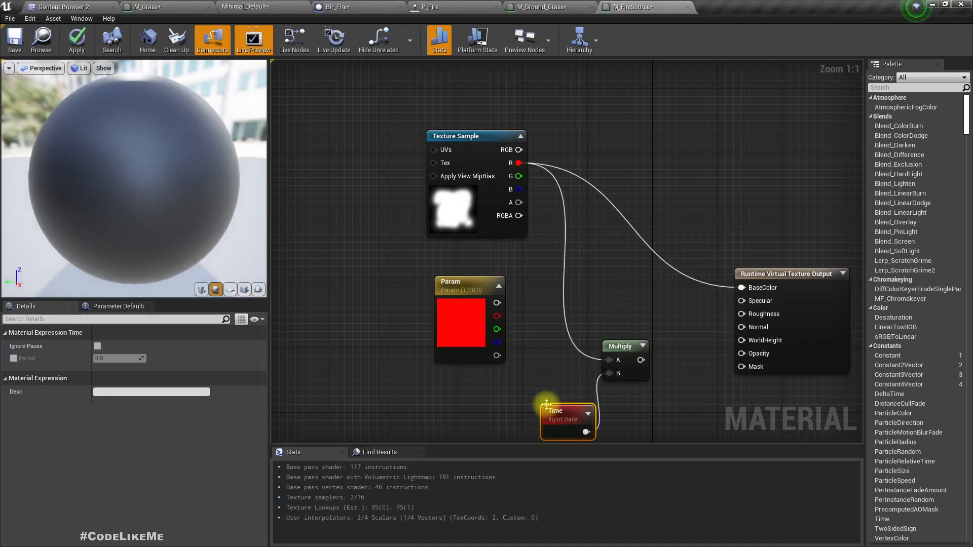
Scale the Time node through a second Multiply of 0.01, feed the first Multiply's result into BaseColor, and apply the material
{"action": "left_click_drag", "start_coordinate": [563, 416], "coordinate": [514, 430]}
{"action": "type", "text": "*"}
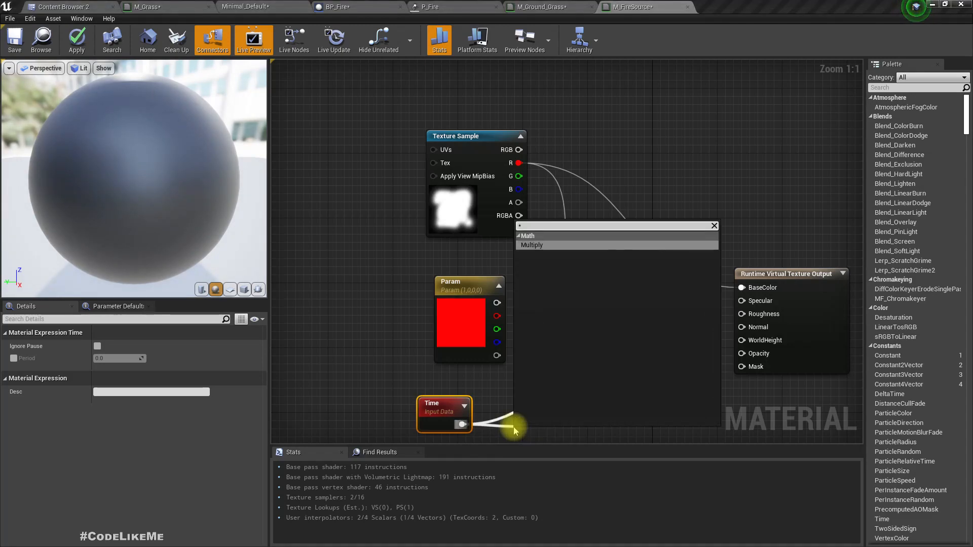
{"action": "key", "text": "Return"}
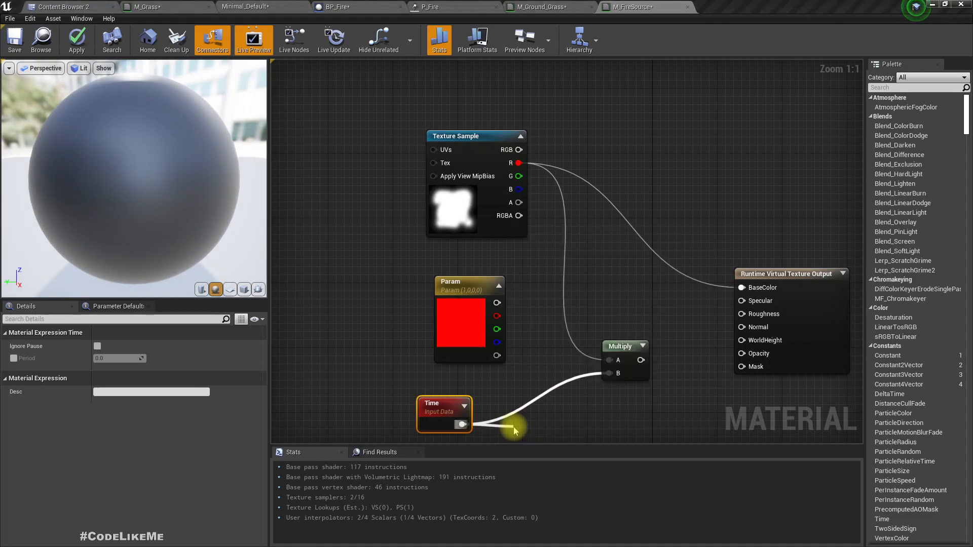
{"action": "right_click_drag", "start_coordinate": [593, 416], "coordinate": [587, 316]}
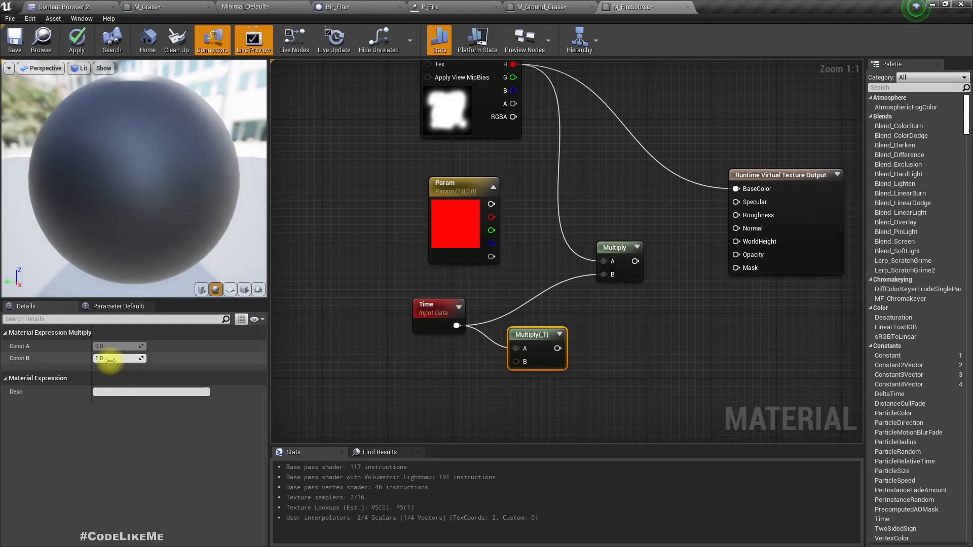
{"action": "type", "text": "0.01"}
{"action": "key", "text": "Return"}
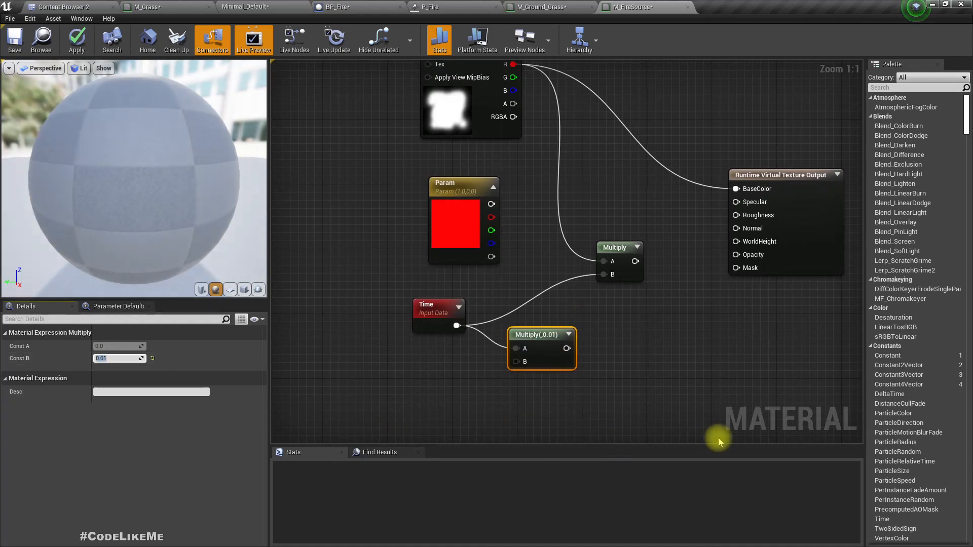
{"action": "left_click_drag", "start_coordinate": [566, 348], "coordinate": [755, 190]}
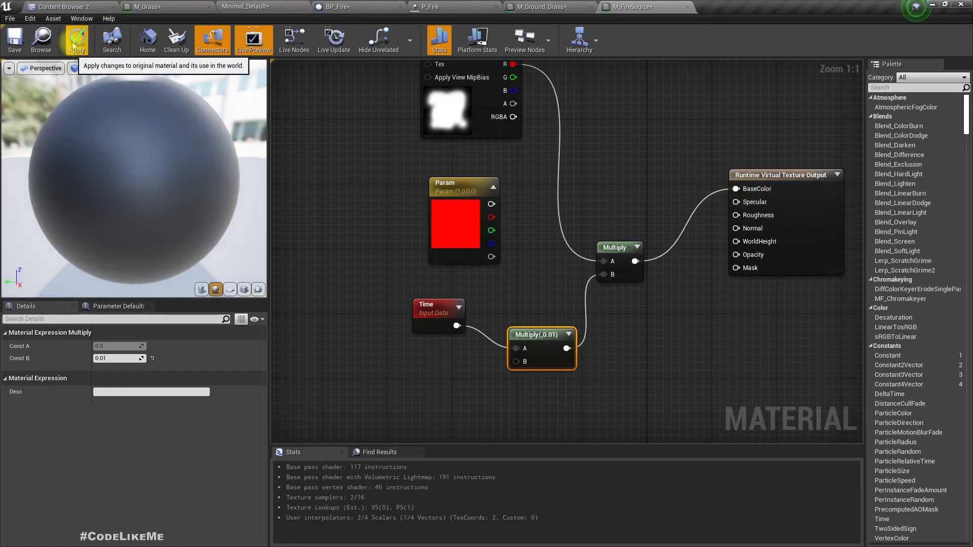
{"action": "left_click", "coordinate": [98, 57]}
Play the Minimal_Default level and move around the fire to check how the burn effect behaves on the grass
{"action": "left_click", "coordinate": [282, 7]}
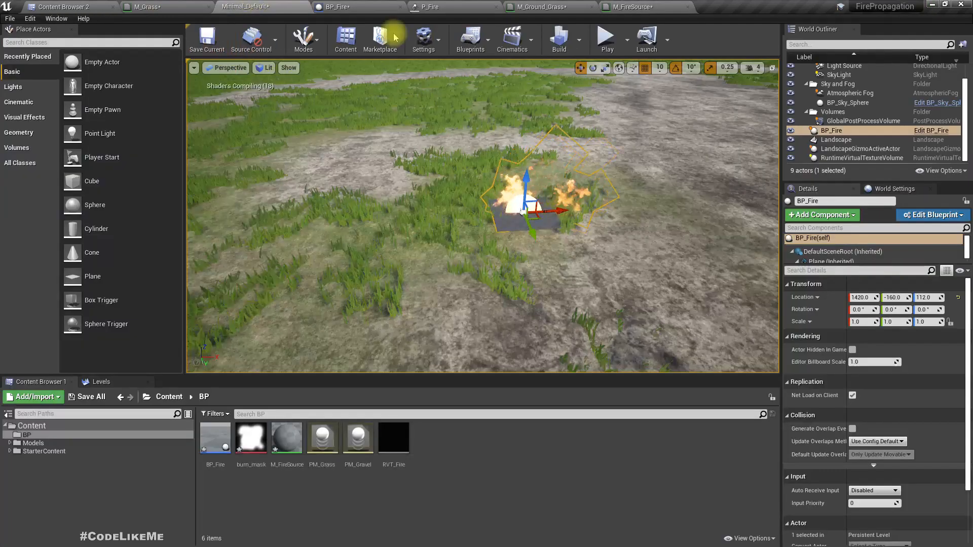
{"action": "left_click", "coordinate": [603, 35]}
{"action": "left_click", "coordinate": [612, 159]}
{"action": "key", "text": "w"}
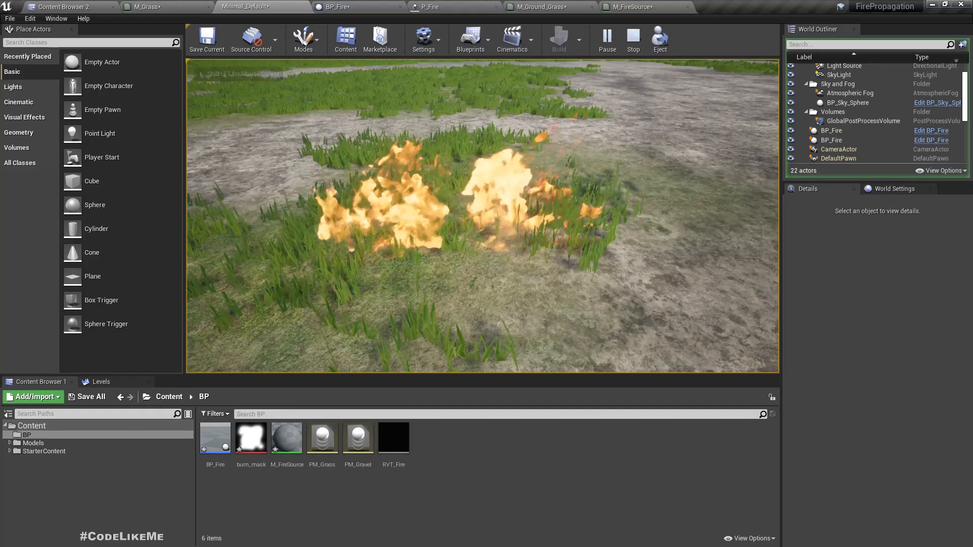
{"action": "key", "text": "a"}
{"action": "key", "text": "d"}
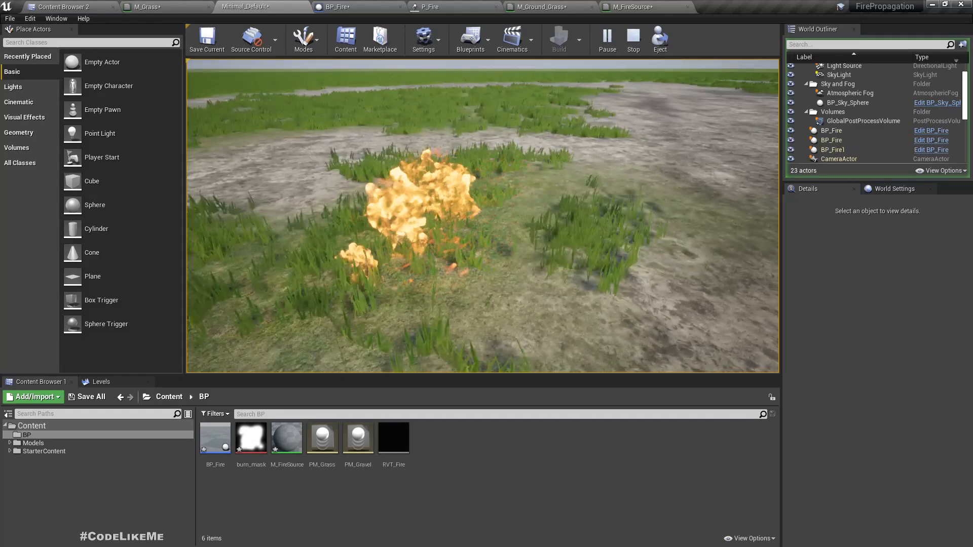
{"action": "key", "text": "a"}
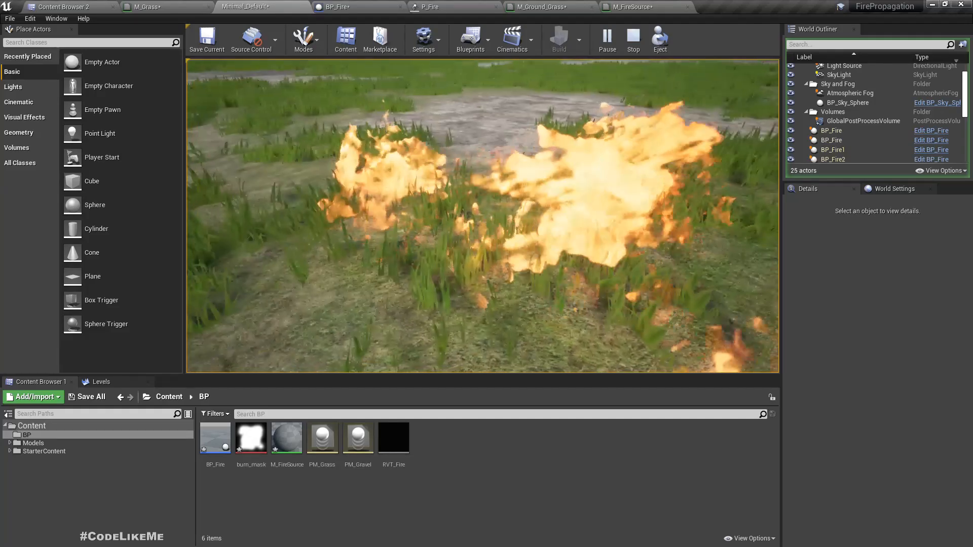
{"action": "key", "text": "s"}
{"action": "key", "text": "Escape"}
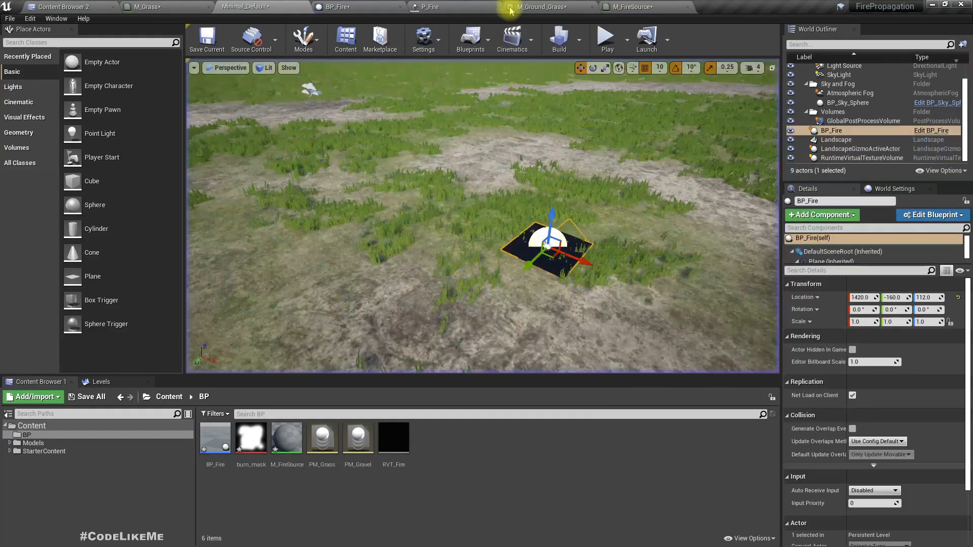
In M_FireSource, set the time Multiply's Const B to 0.1 and apply the material
{"action": "left_click", "coordinate": [624, 7]}
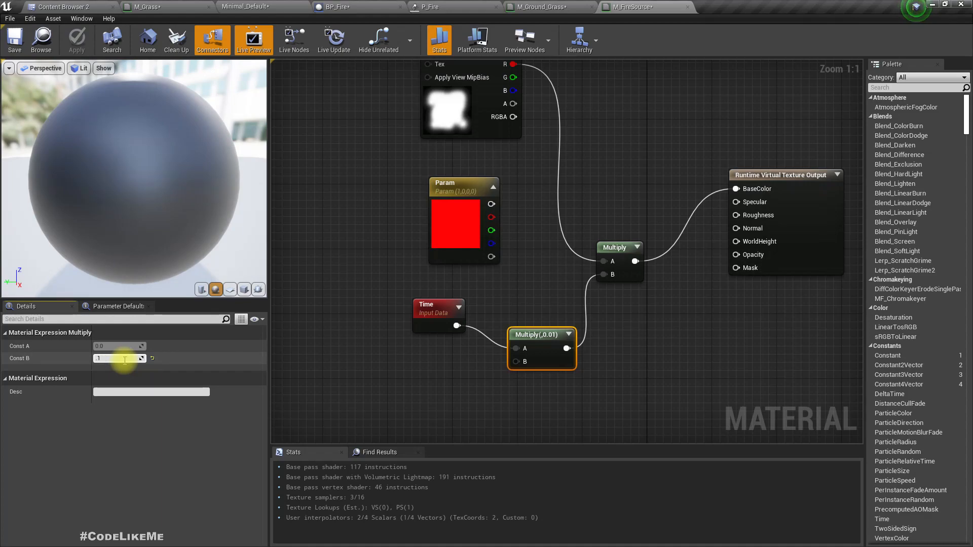
{"action": "type", "text": "0.1"}
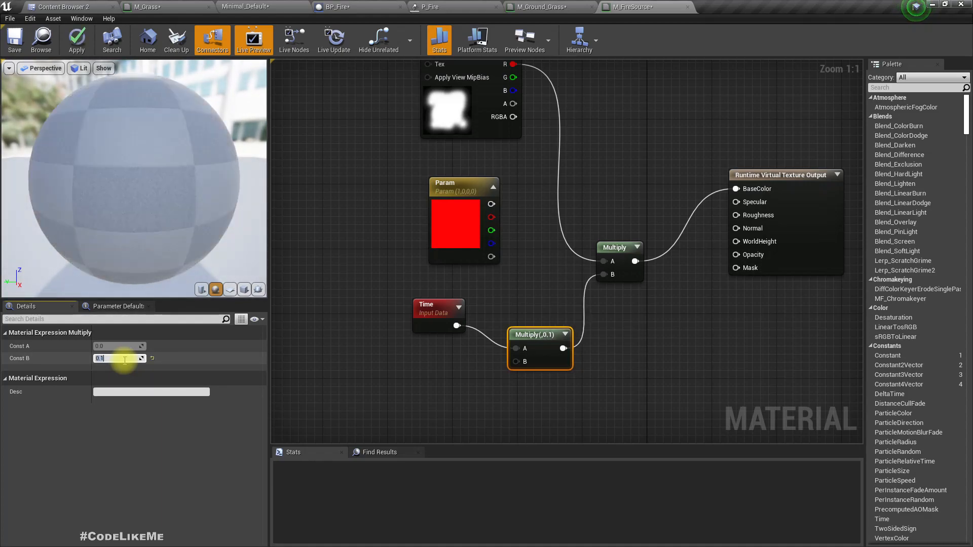
{"action": "key", "text": "Return"}
{"action": "left_click", "coordinate": [77, 41]}
Play the level again to check the burn effect around the spreading fire, and stop the session
{"action": "left_click", "coordinate": [260, 6]}
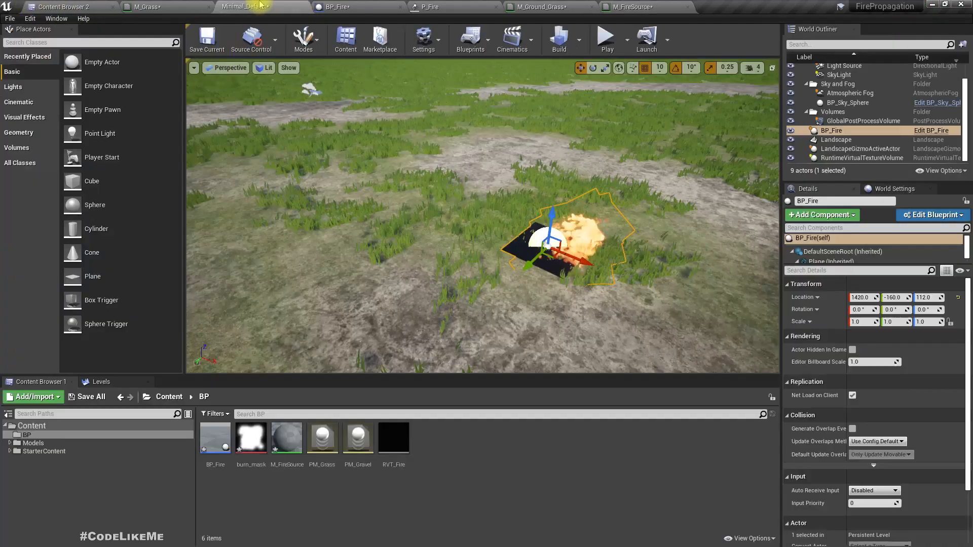
{"action": "left_click", "coordinate": [607, 38]}
{"action": "left_click", "coordinate": [553, 239]}
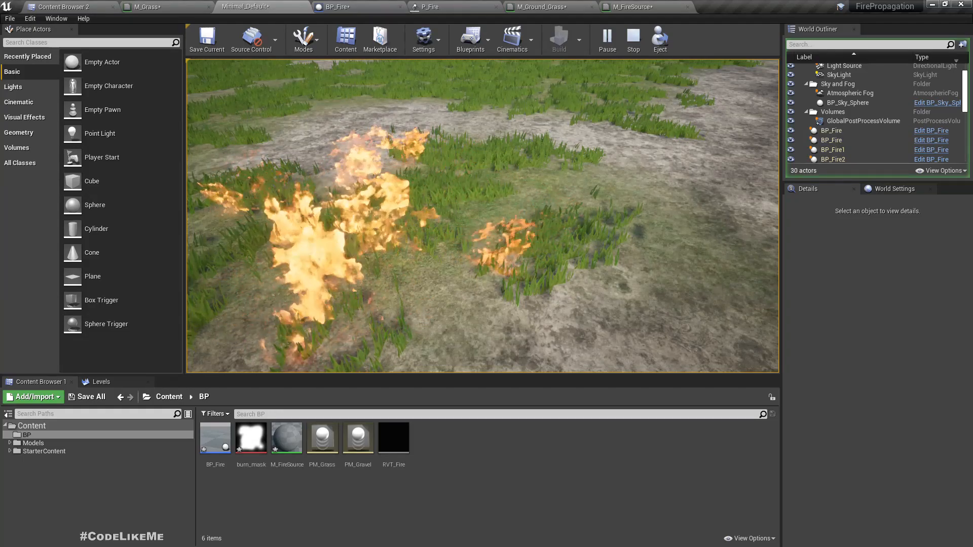
{"action": "key", "text": "d"}
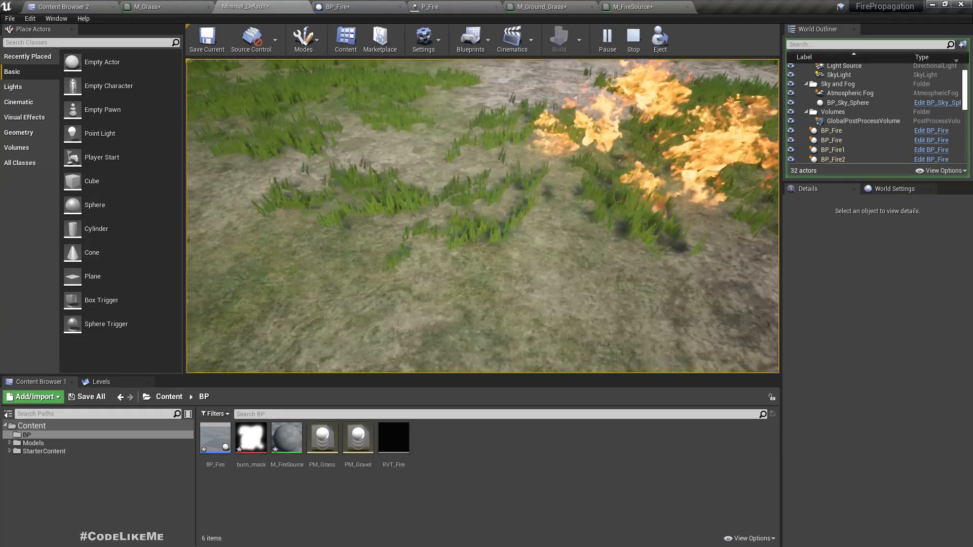
{"action": "key", "text": "shift+F1"}
{"action": "key", "text": "Escape"}
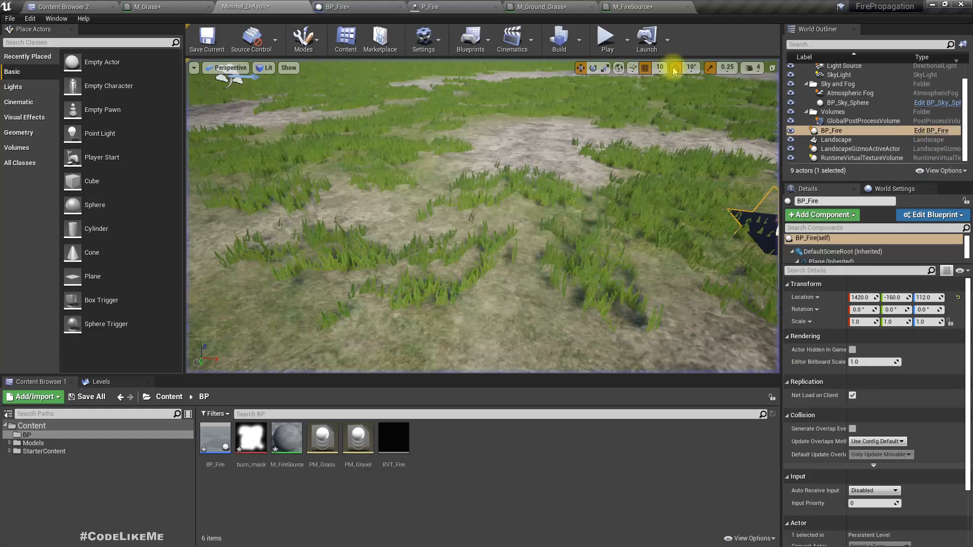
Preview the texture mask's Multiply node in M_FireSource and set the time Multiply's Const B to 0.1
{"action": "left_click", "coordinate": [612, 6]}
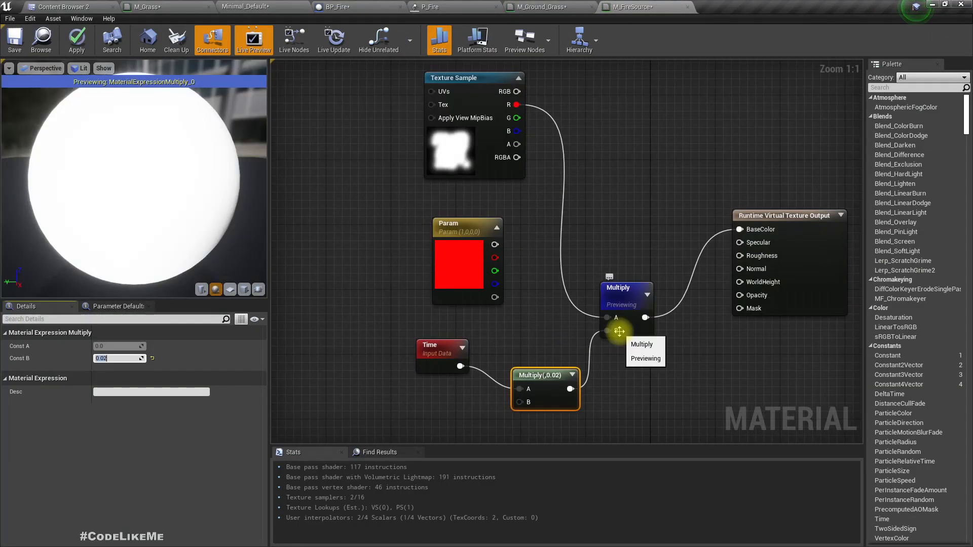
{"action": "right_click", "coordinate": [621, 298]}
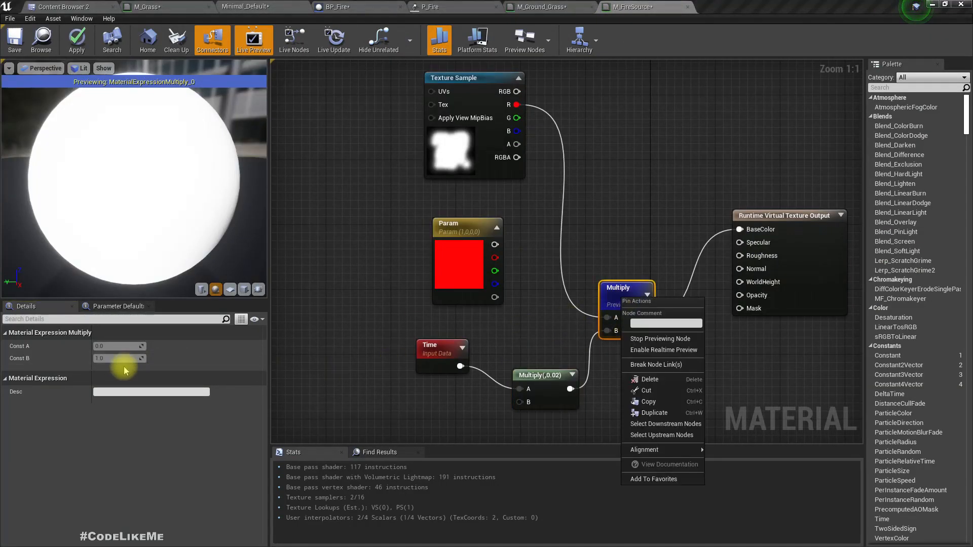
{"action": "left_click", "coordinate": [537, 373]}
{"action": "left_click", "coordinate": [542, 373]}
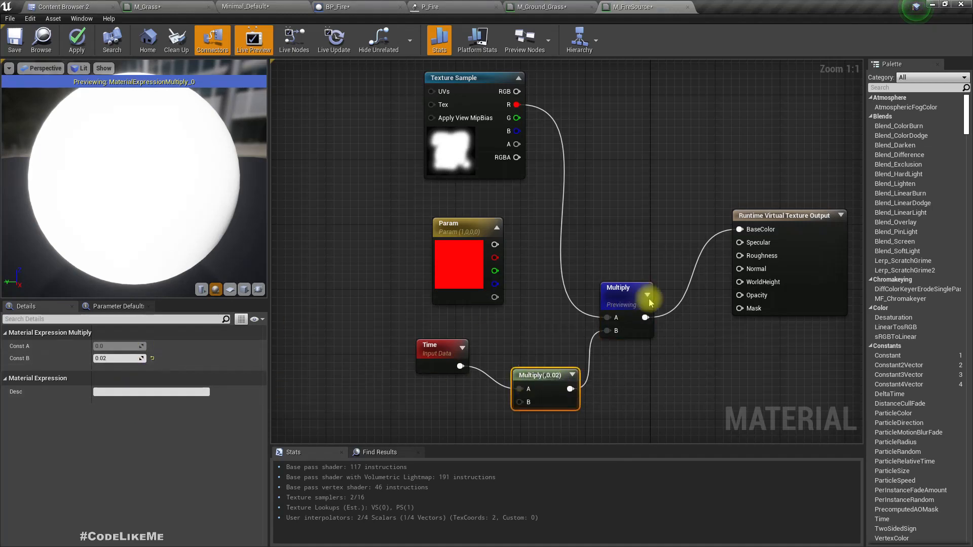
{"action": "left_click", "coordinate": [108, 358]}
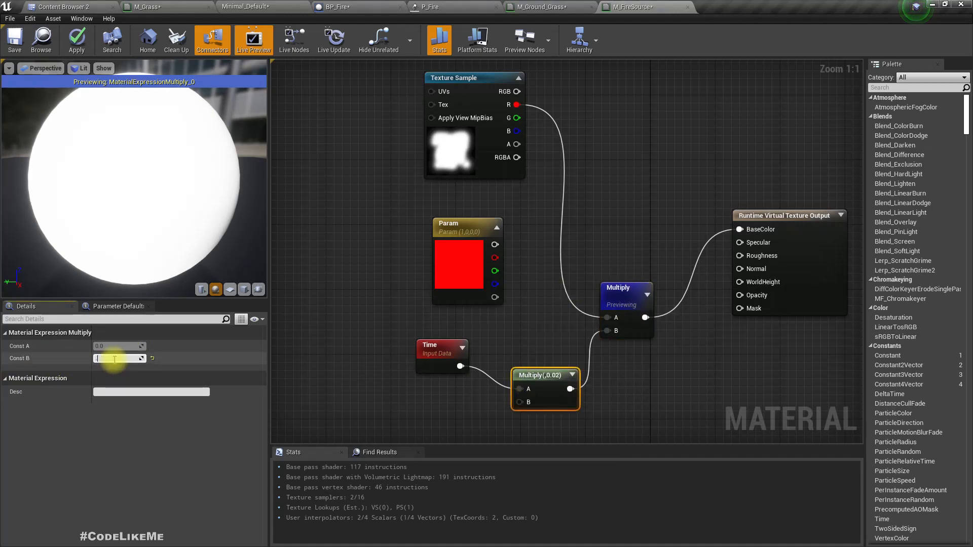
{"action": "type", "text": "0.1"}
{"action": "key", "text": "Return"}
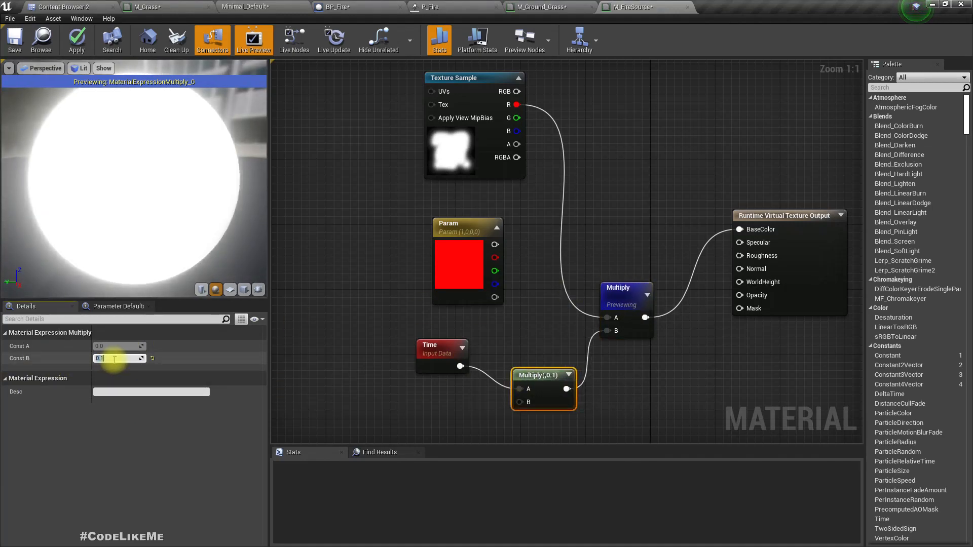
Try 0.005 as the time Multiply's Const B, inspect the preview sphere from another side, and set the value to 0.1
{"action": "type", "text": ".005"}
{"action": "key", "text": "Return"}
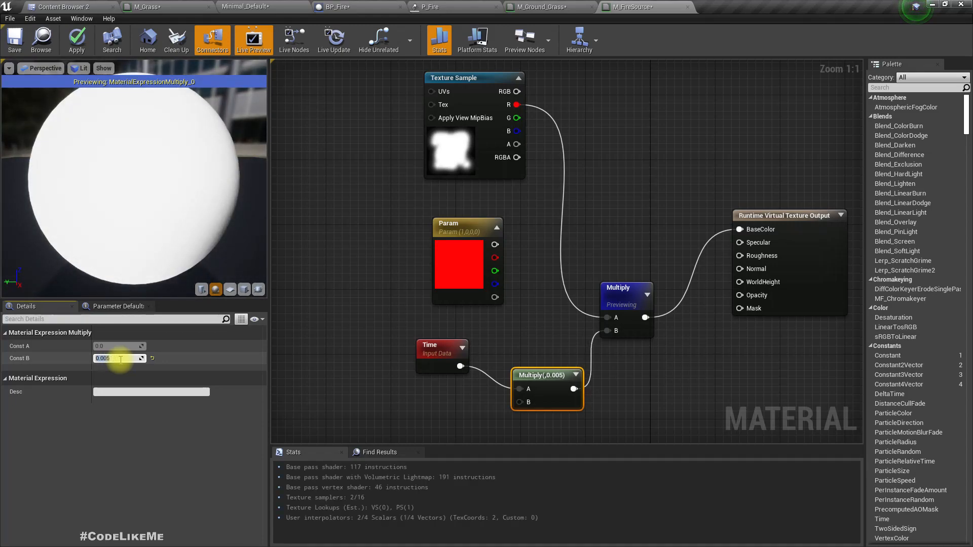
{"action": "left_click_drag", "start_coordinate": [163, 218], "coordinate": [99, 212]}
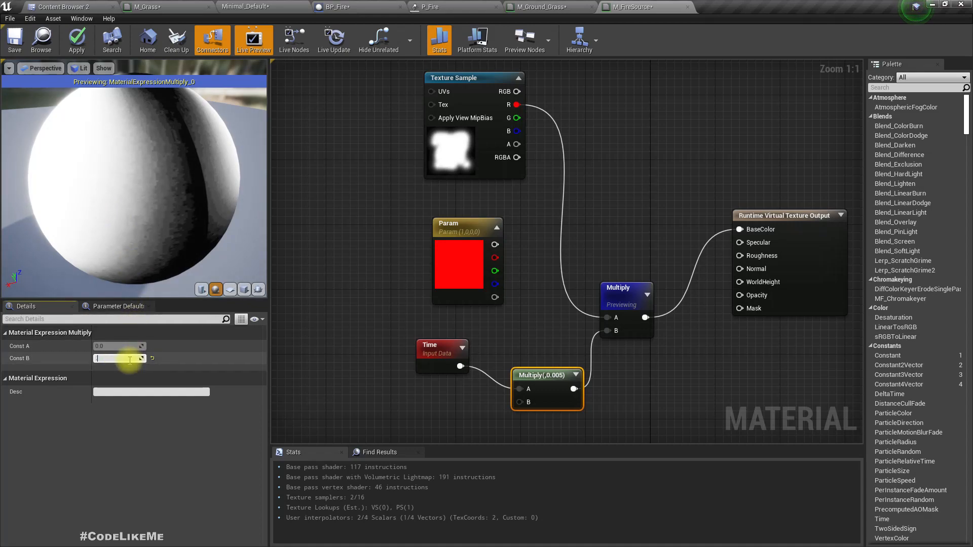
{"action": "type", "text": "0.1"}
{"action": "key", "text": "Return"}
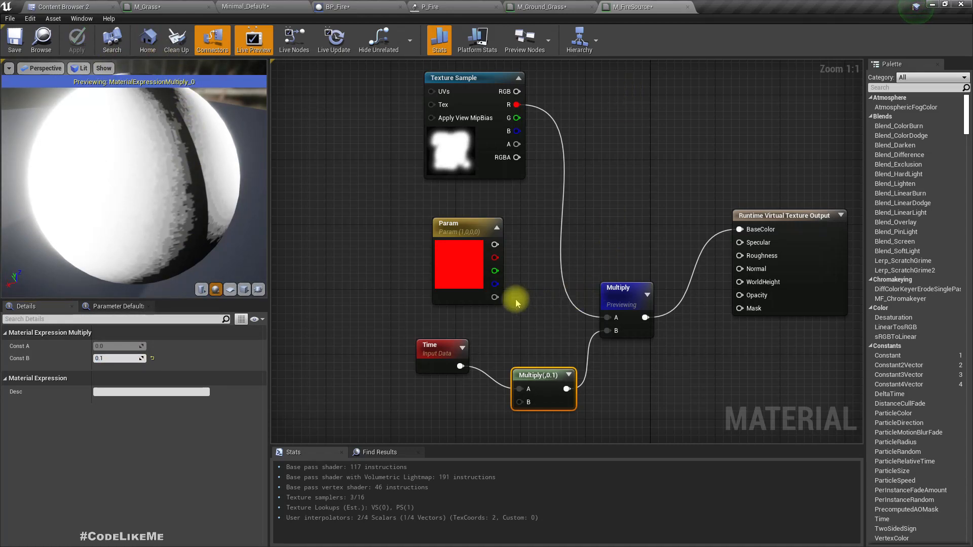
Delete the Time and both Multiply nodes, reconnect the Texture Sample's R output to BaseColor, and apply the material
{"action": "left_click_drag", "start_coordinate": [455, 318], "coordinate": [638, 395]}
{"action": "key", "text": "Delete"}
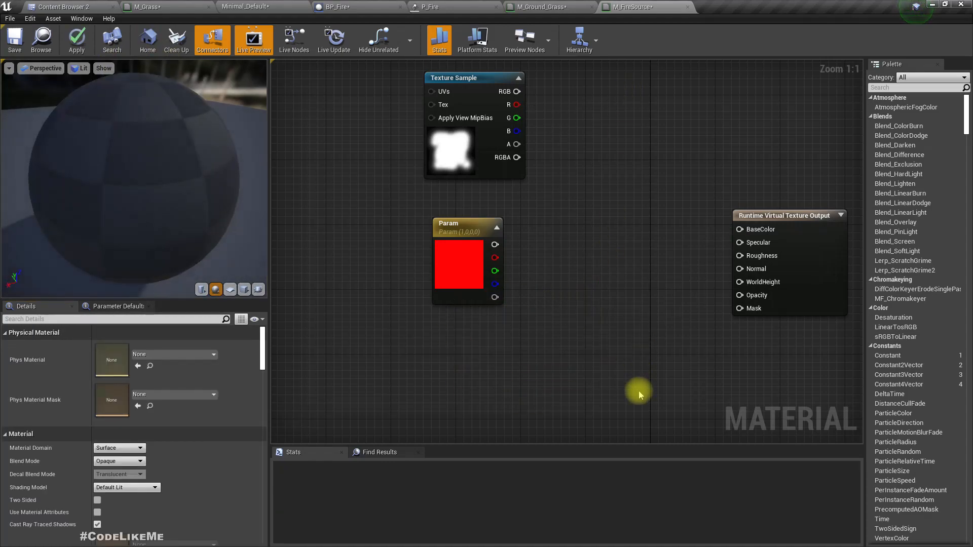
{"action": "left_click_drag", "start_coordinate": [669, 208], "coordinate": [516, 105]}
{"action": "left_click", "coordinate": [75, 35]}
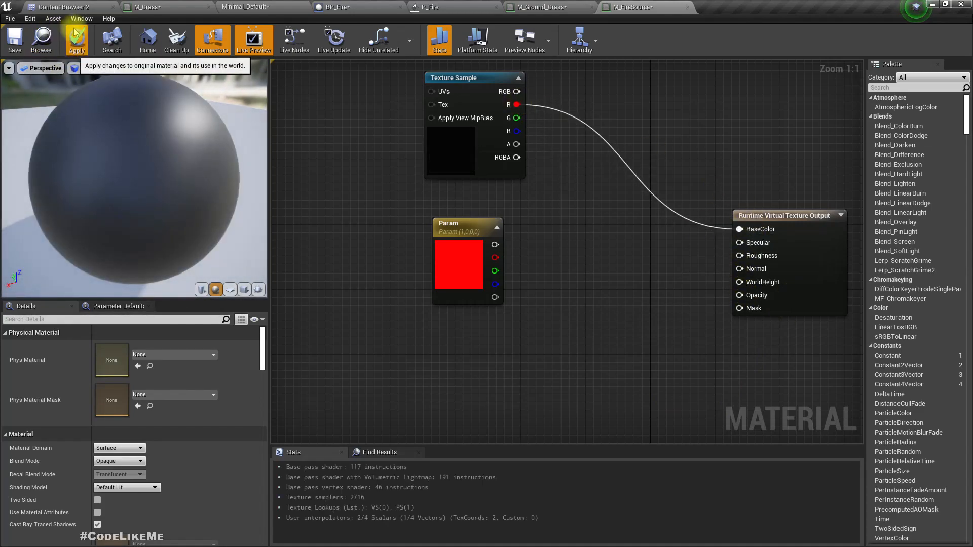
In BP_Fire's Event Graph, set the SpawnActor node's Spawn Transform Scale to 0.1 on X, Y and Z, and compile
{"action": "left_click", "coordinate": [246, 6]}
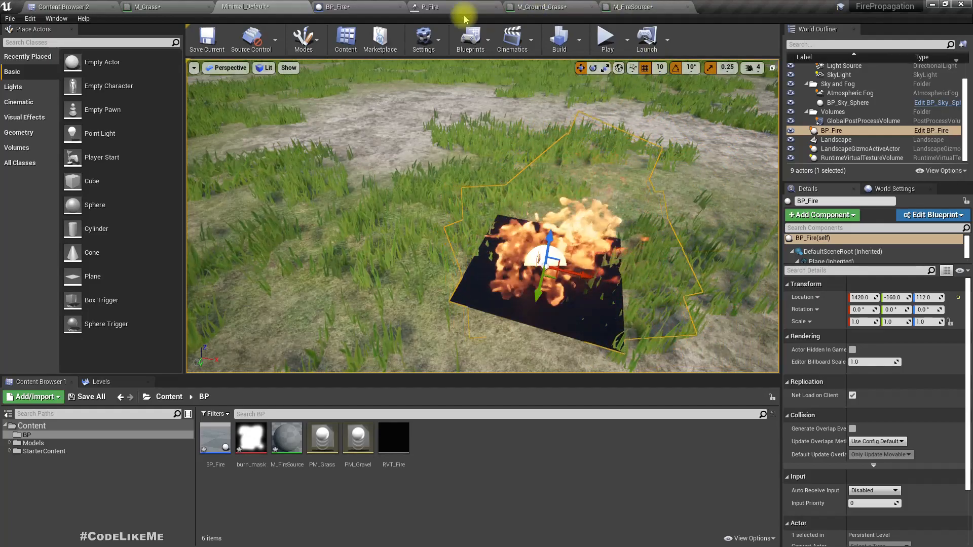
{"action": "left_click", "coordinate": [354, 7]}
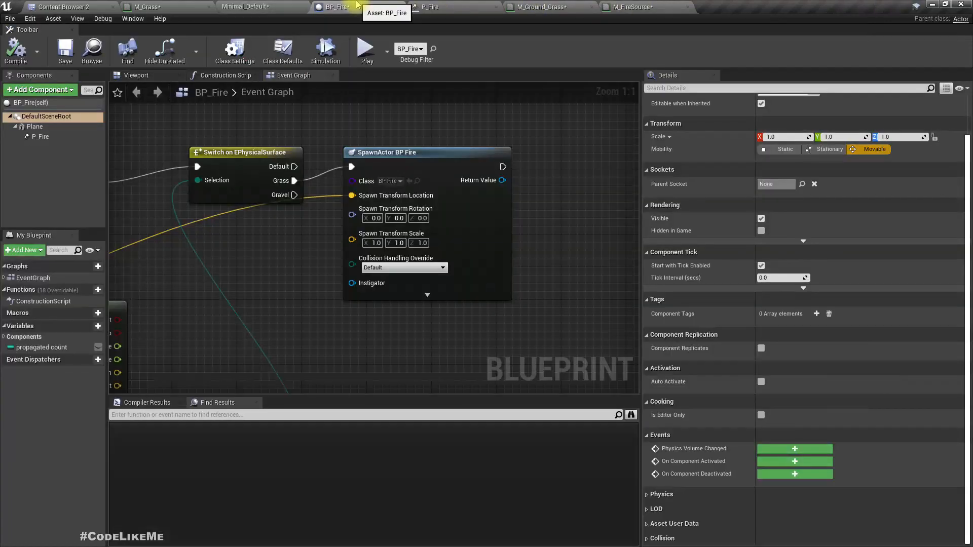
{"action": "left_click", "coordinate": [375, 243]}
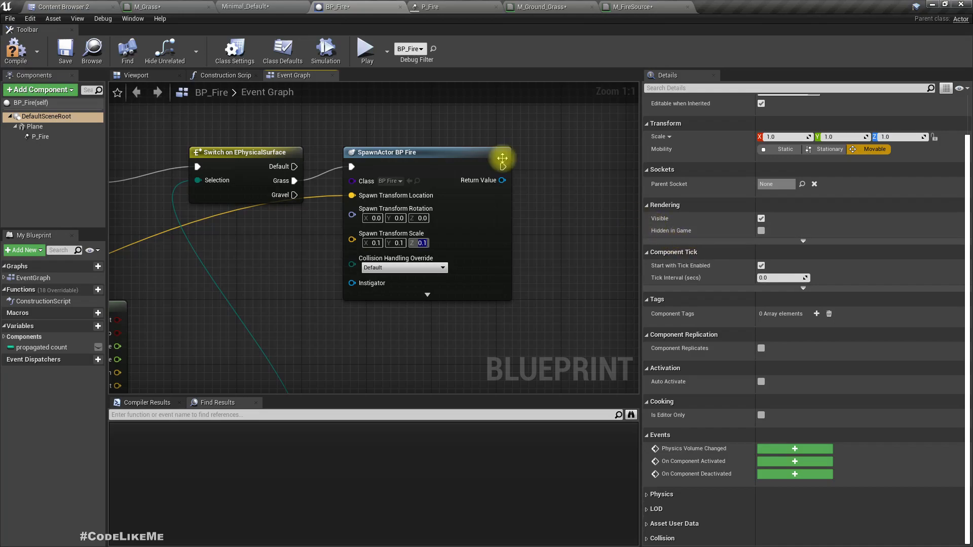
{"action": "left_click", "coordinate": [15, 49]}
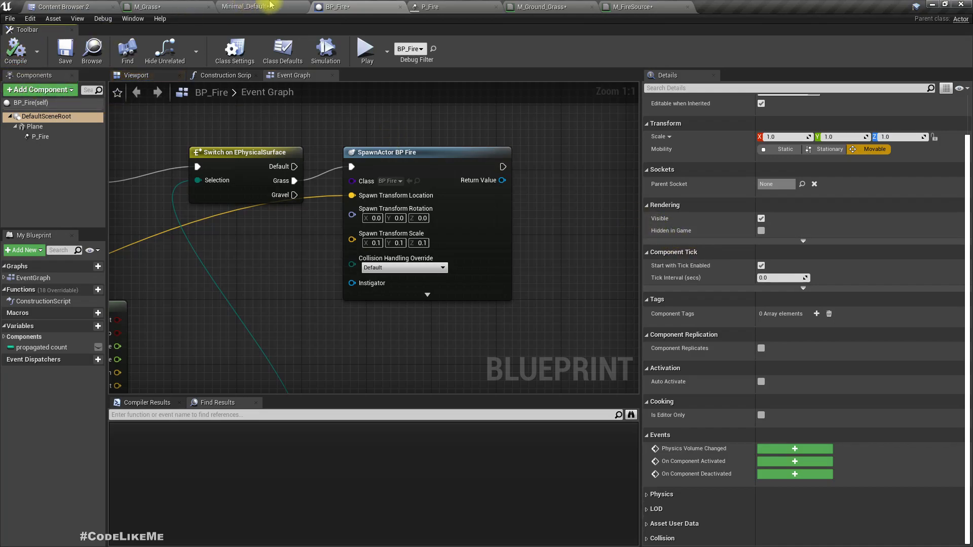
Play-test the Minimal_Default level, fly around the spreading fire to inspect the newly spawned flames, and stop the simulation
{"action": "left_click", "coordinate": [259, 6]}
{"action": "left_click", "coordinate": [608, 38]}
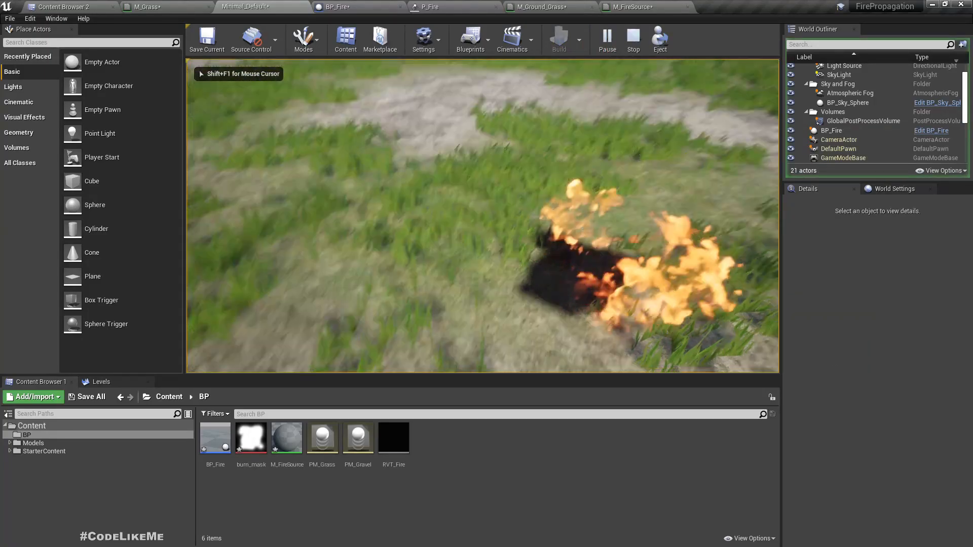
{"action": "key", "text": "a"}
{"action": "key", "text": "w"}
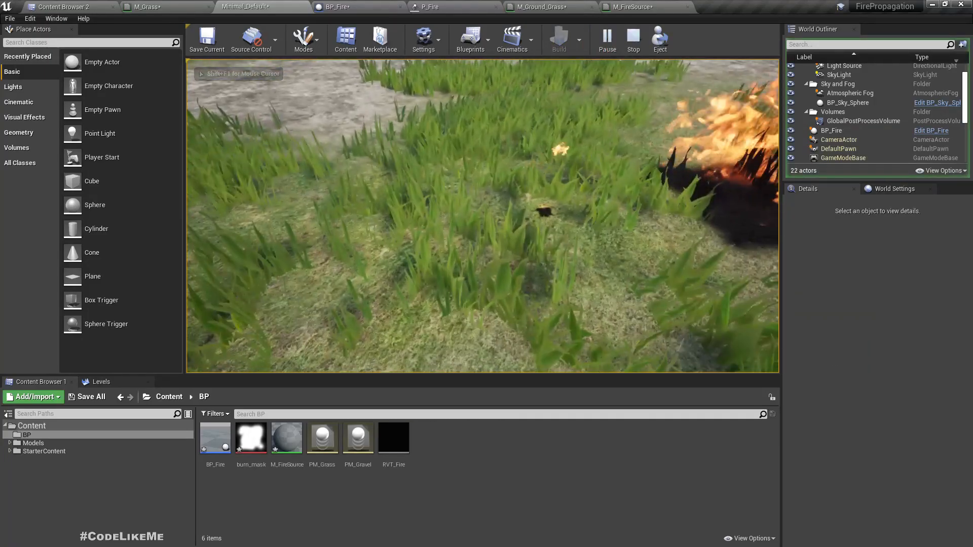
{"action": "key", "text": "s"}
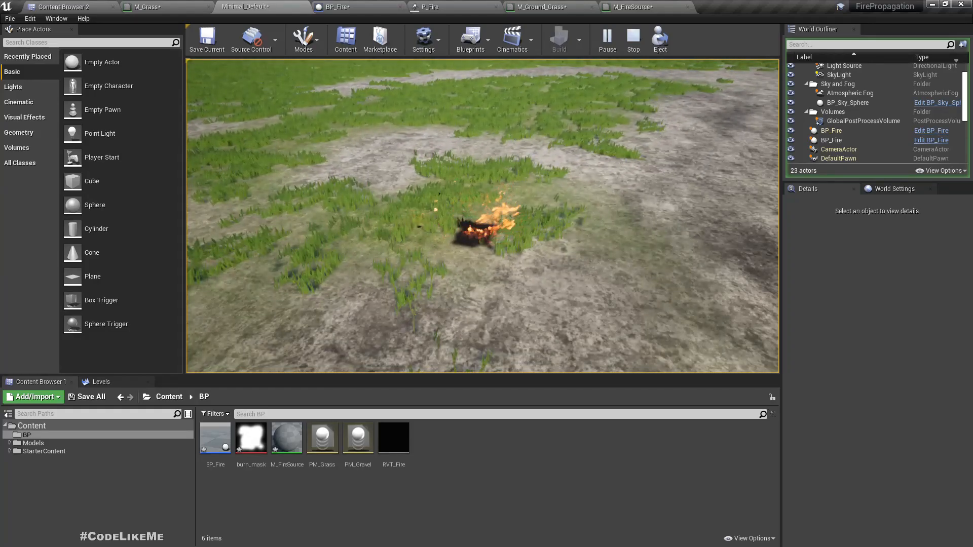
{"action": "key", "text": "Escape"}
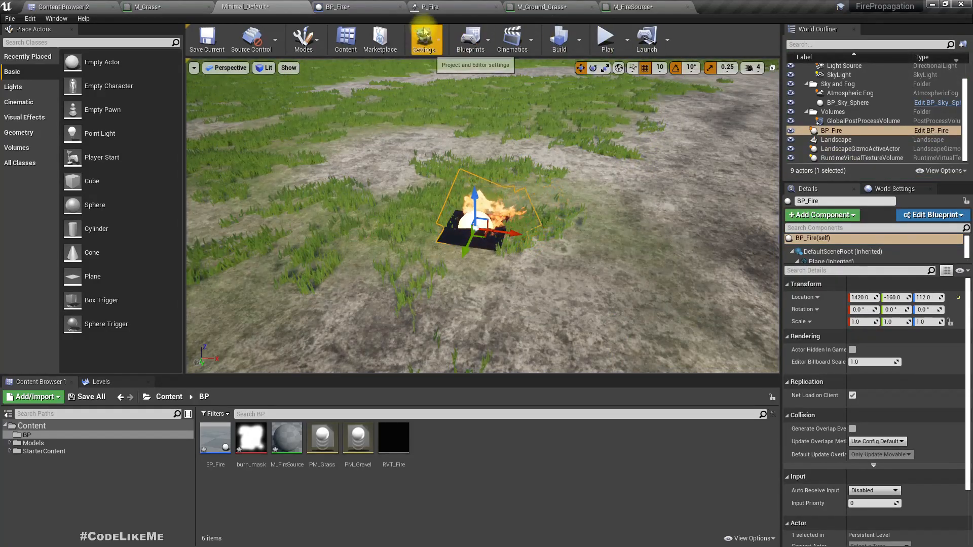
In BP_Fire's Event Graph, try a Move Component To node after the Deactivate node and delete it
{"action": "left_click", "coordinate": [337, 7]}
{"action": "right_click_drag", "start_coordinate": [341, 122], "coordinate": [402, 247]}
{"action": "scroll", "coordinate": [402, 247], "scroll_direction": "down", "scroll_amount": 3}
{"action": "right_click_drag", "start_coordinate": [397, 202], "coordinate": [502, 339]}
{"action": "scroll", "coordinate": [276, 261], "scroll_direction": "up", "scroll_amount": 2}
{"action": "right_click_drag", "start_coordinate": [414, 305], "coordinate": [466, 310]}
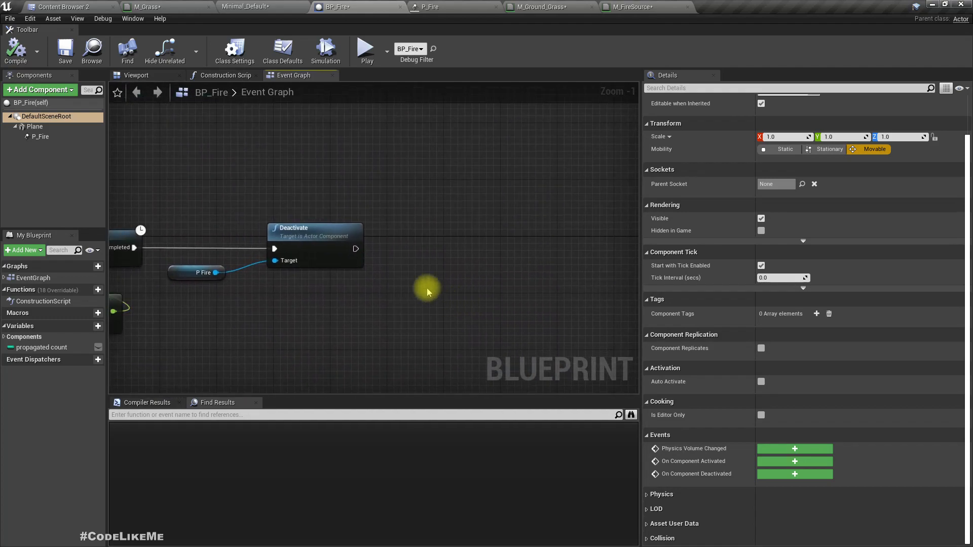
{"action": "left_click_drag", "start_coordinate": [361, 250], "coordinate": [413, 254]}
{"action": "type", "text": "move compo"}
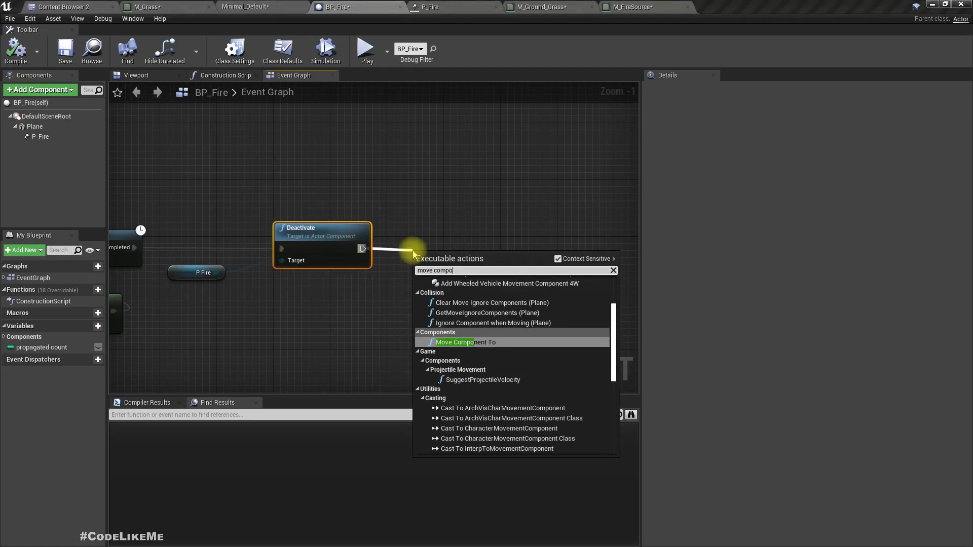
{"action": "key", "text": "Return"}
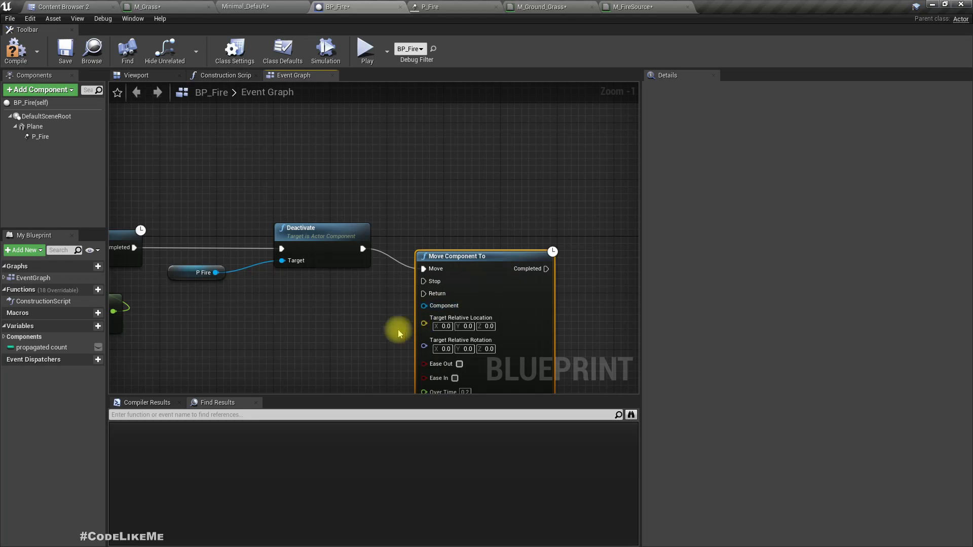
{"action": "right_click_drag", "start_coordinate": [360, 325], "coordinate": [329, 280]}
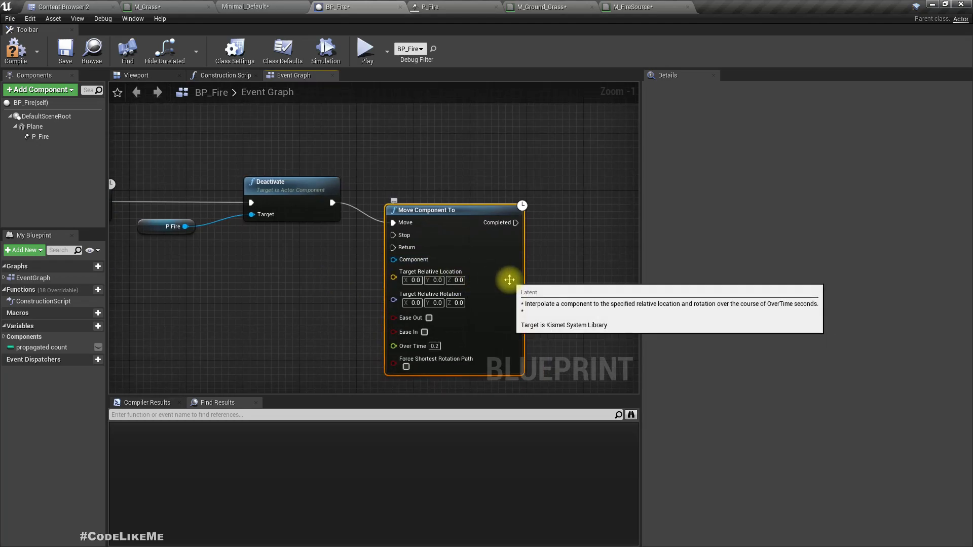
{"action": "key", "text": "Delete"}
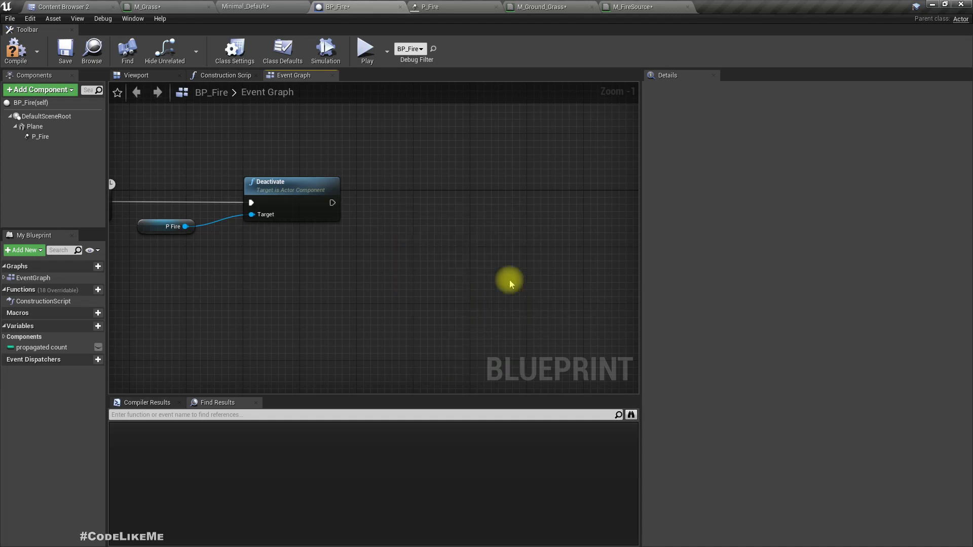
In BP_Fire's Event Graph, add a timeline named Scale_up after the Deactivate node and align it with the chain
{"action": "left_click_drag", "start_coordinate": [332, 203], "coordinate": [428, 201]}
{"action": "type", "text": "time"}
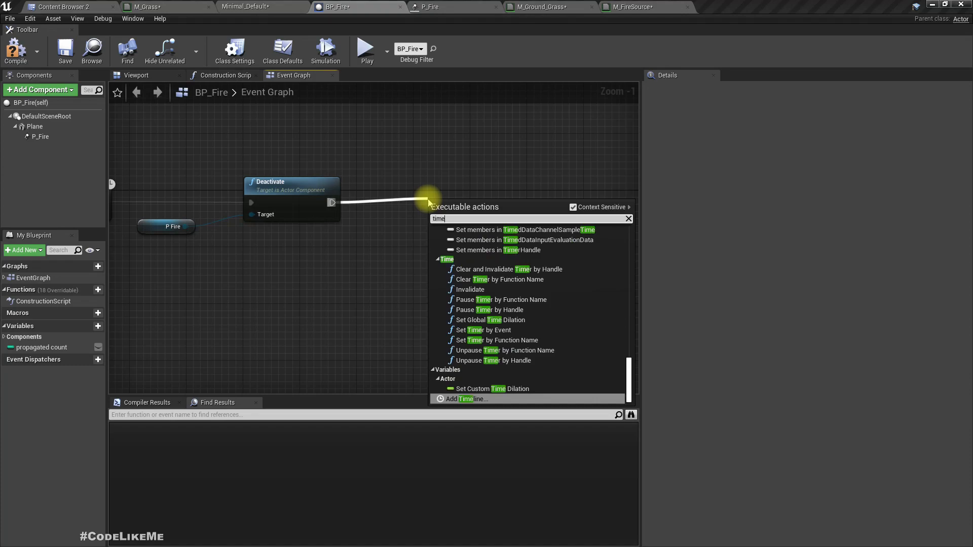
{"action": "type", "text": "line"}
{"action": "key", "text": "Return"}
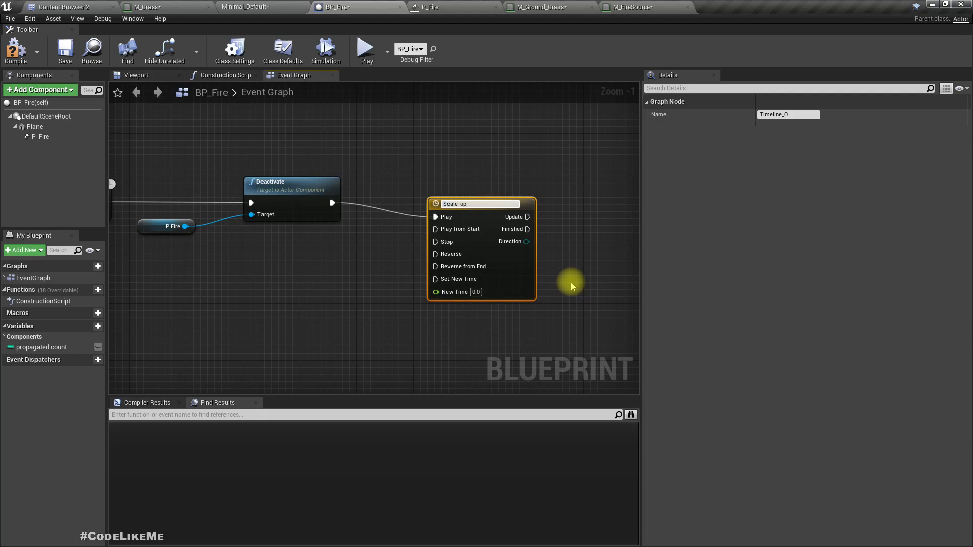
{"action": "key", "text": "Return"}
{"action": "left_click_drag", "start_coordinate": [489, 217], "coordinate": [485, 207]}
{"action": "right_click_drag", "start_coordinate": [535, 336], "coordinate": [394, 357]}
Open the Scale_up timeline and add a float track with keys at time 0, value 0 and time 2, value 1
{"action": "double_click", "coordinate": [375, 242]}
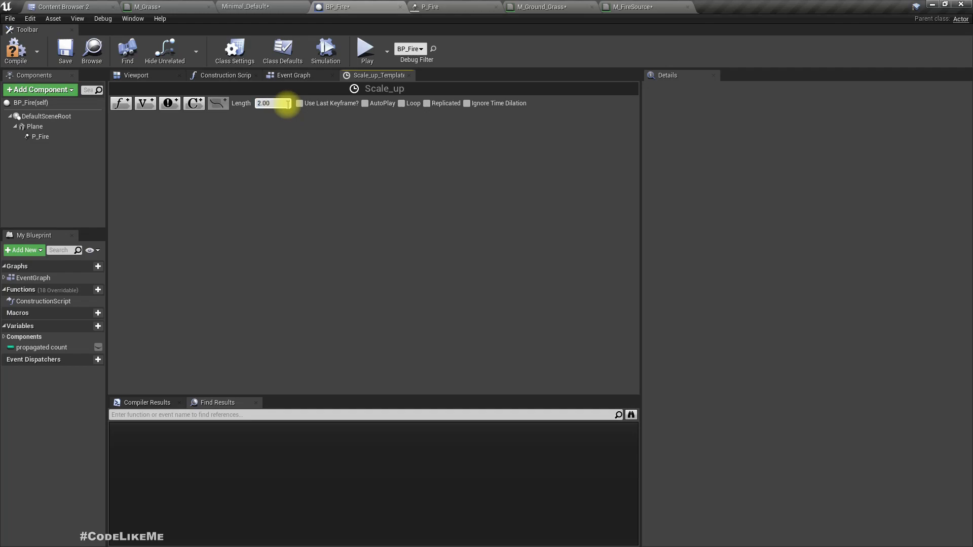
{"action": "left_click", "coordinate": [125, 105]}
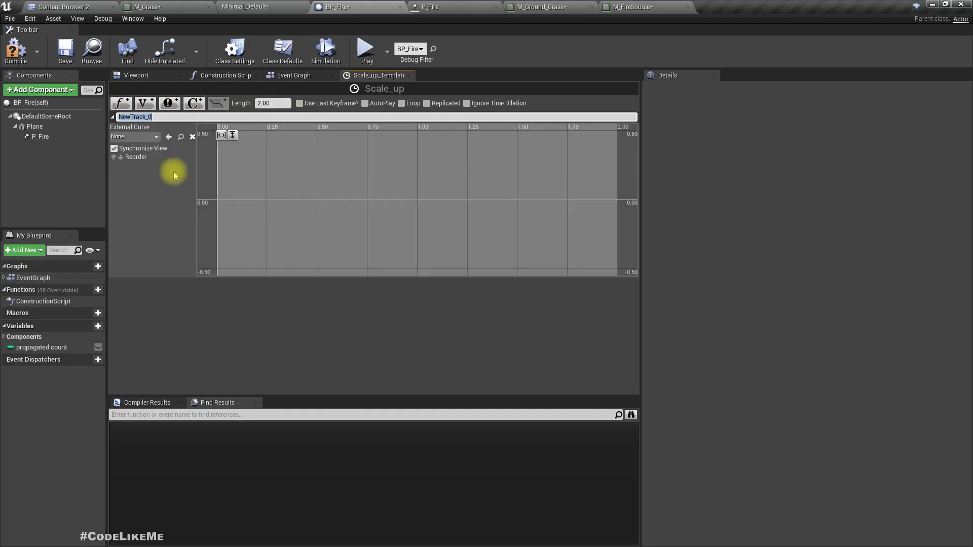
{"action": "right_click", "coordinate": [238, 198]}
{"action": "left_click", "coordinate": [250, 208]}
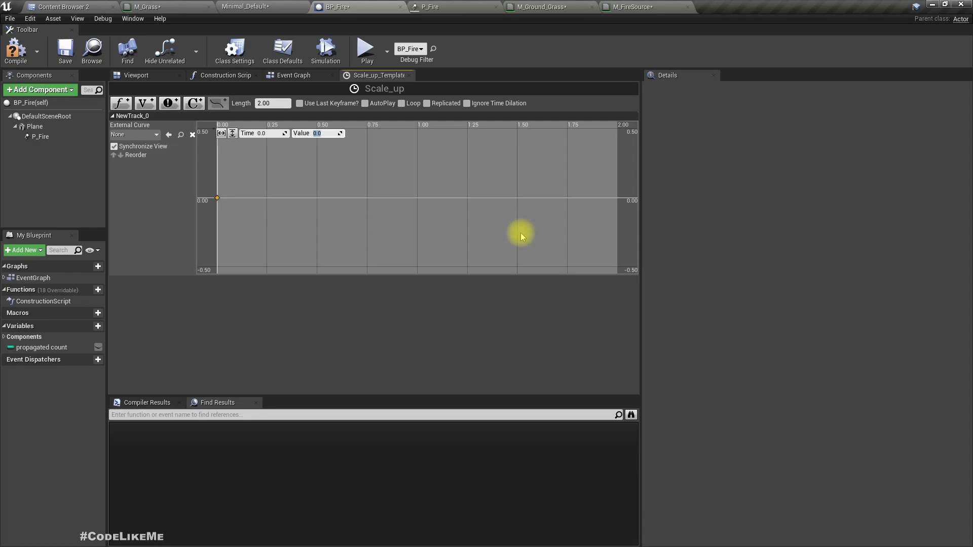
{"action": "key", "text": "Return"}
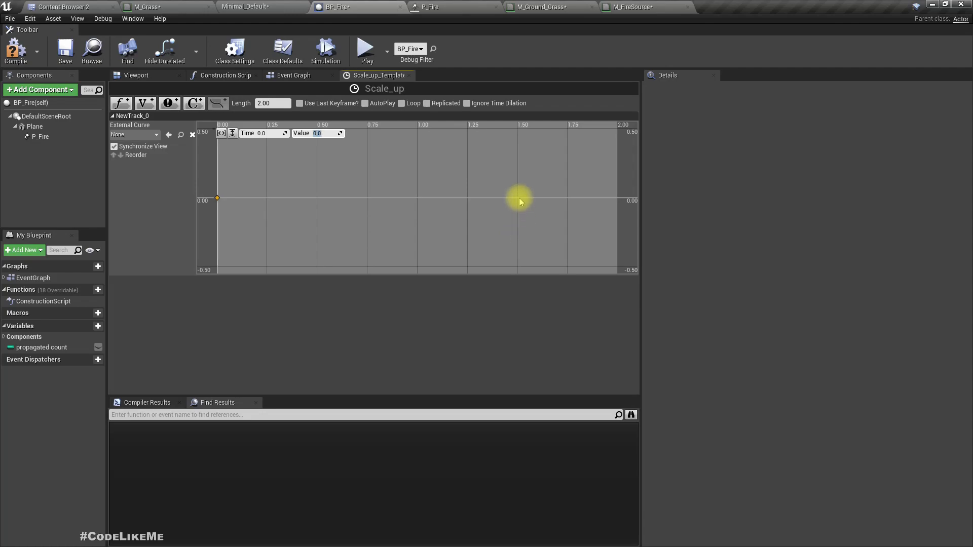
{"action": "right_click", "coordinate": [616, 197]}
{"action": "left_click", "coordinate": [632, 211]}
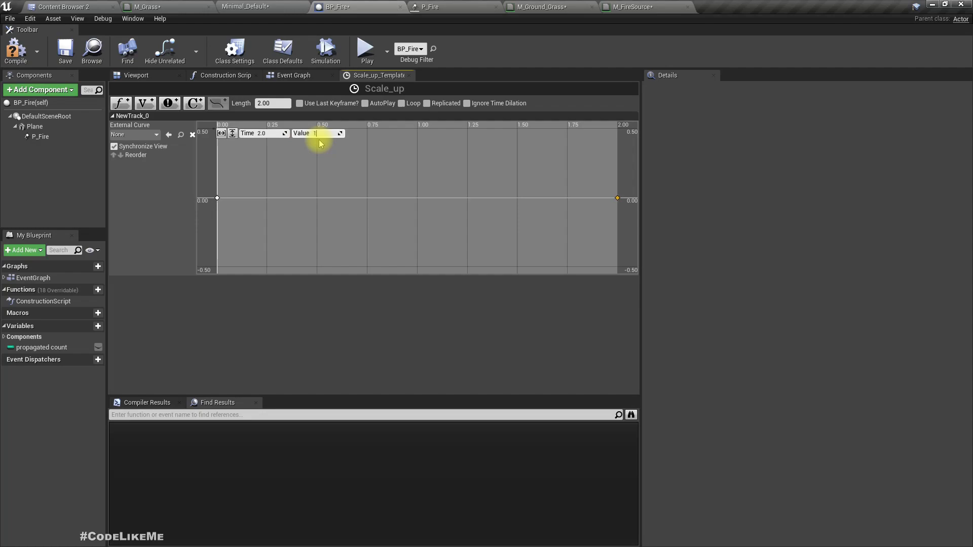
Add a third key between the two end keys of the curve, at about time 1.18 and value 0.38
{"action": "scroll", "coordinate": [430, 226], "scroll_direction": "down", "scroll_amount": 7}
{"action": "right_click_drag", "start_coordinate": [442, 212], "coordinate": [436, 286]}
{"action": "right_click_drag", "start_coordinate": [423, 236], "coordinate": [416, 191]}
{"action": "right_click", "coordinate": [415, 188]}
{"action": "left_click", "coordinate": [428, 193]}
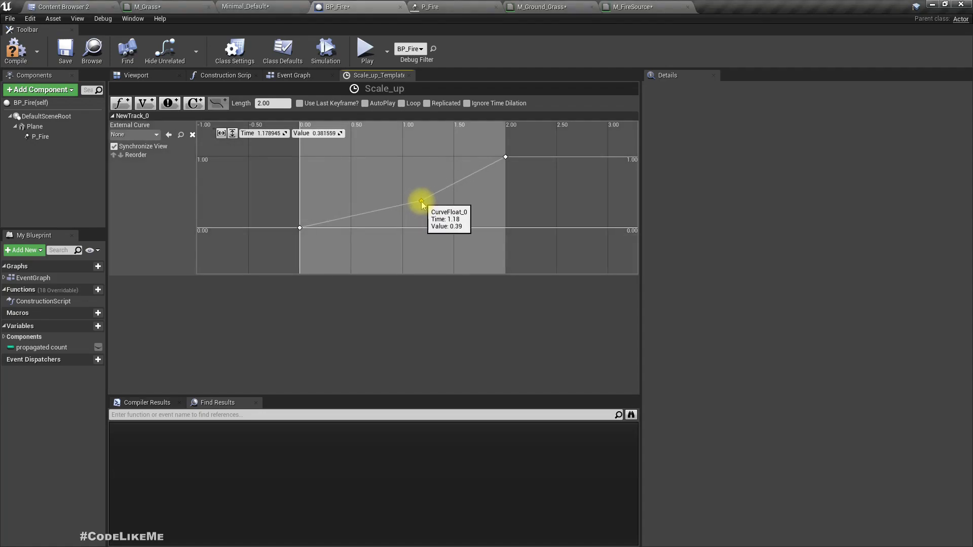
Smooth the curve at the middle key, positioned at about time 1.2 and value 0.32, and steepen its tangent
{"action": "right_click", "coordinate": [424, 205]}
{"action": "left_click", "coordinate": [429, 231]}
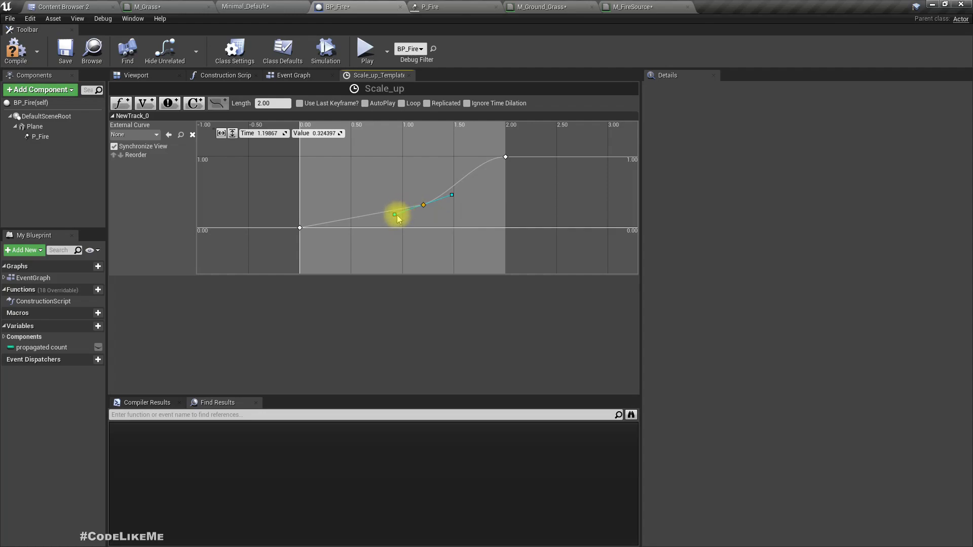
{"action": "left_click", "coordinate": [391, 213]}
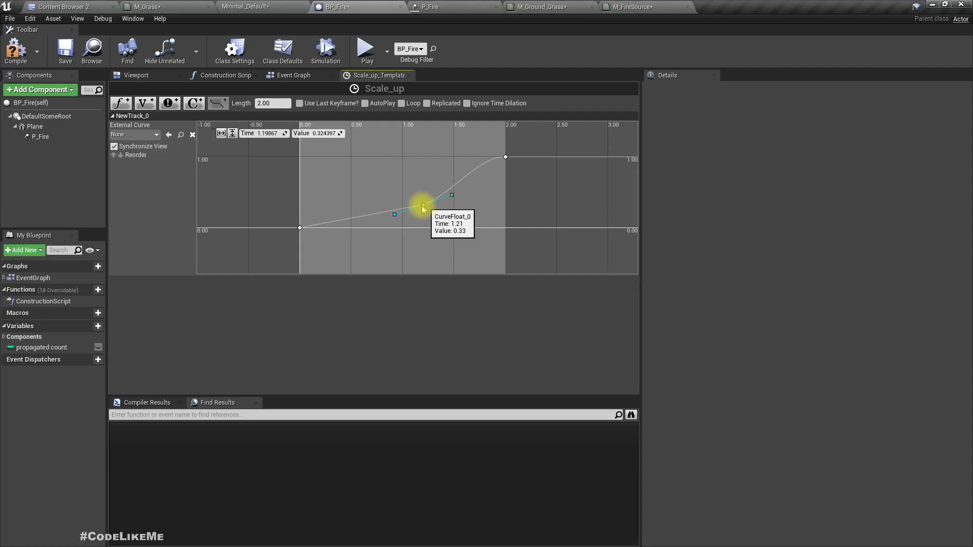
{"action": "left_click", "coordinate": [395, 214]}
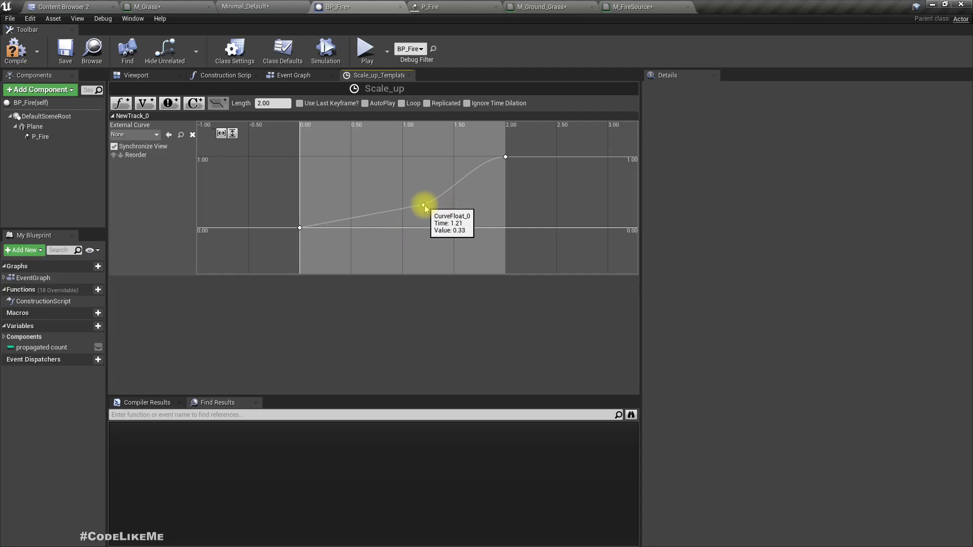
{"action": "left_click", "coordinate": [423, 204]}
{"action": "left_click", "coordinate": [396, 220]}
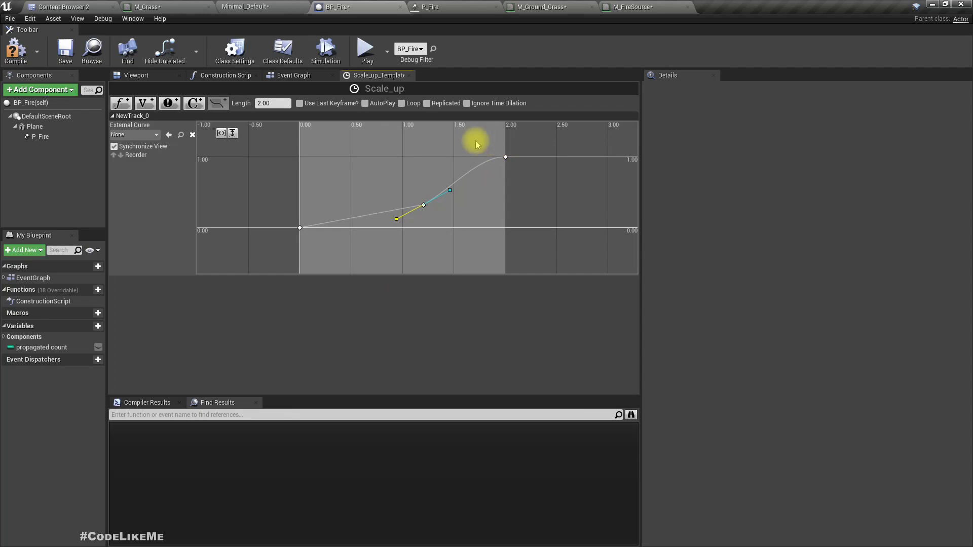
In the Event Graph, rewire the Deactivate node's output from Scale_up's Play input to its Play from Start input
{"action": "left_click", "coordinate": [294, 75]}
{"action": "scroll", "coordinate": [460, 235], "scroll_direction": "up", "scroll_amount": 1}
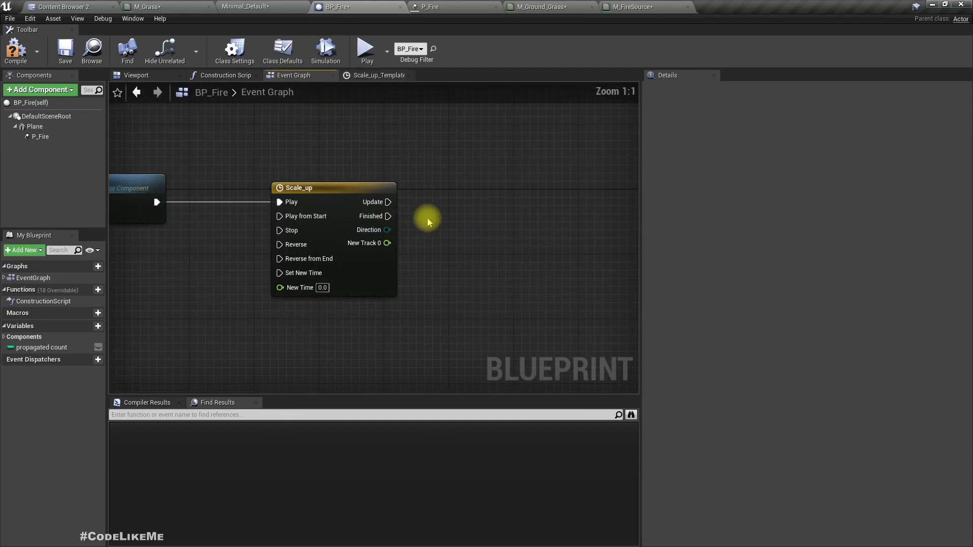
{"action": "right_click_drag", "start_coordinate": [428, 218], "coordinate": [435, 273]}
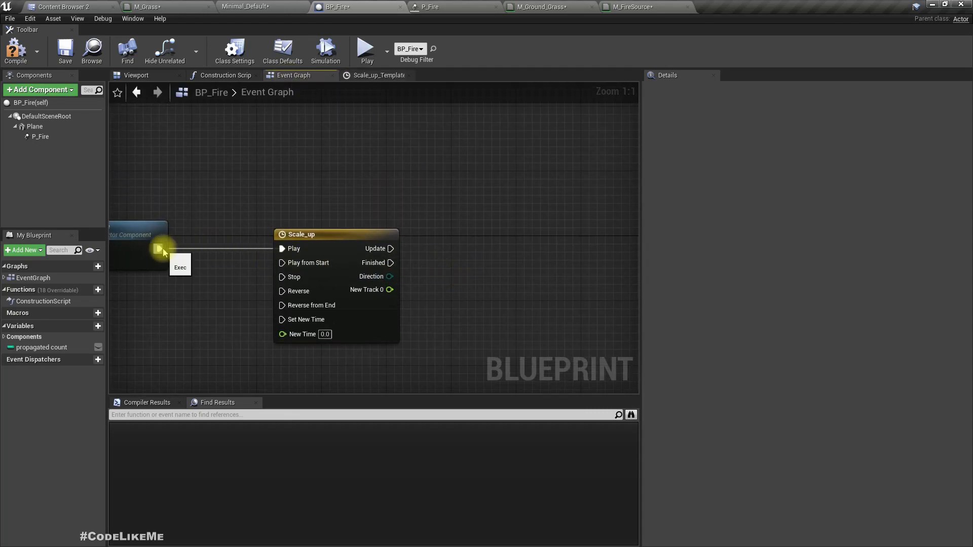
{"action": "right_click", "coordinate": [161, 250]}
{"action": "left_click", "coordinate": [203, 270]}
{"action": "left_click_drag", "start_coordinate": [158, 248], "coordinate": [282, 263]}
{"action": "right_click_drag", "start_coordinate": [463, 260], "coordinate": [755, 255]}
{"action": "right_click_drag", "start_coordinate": [623, 260], "coordinate": [638, 261]}
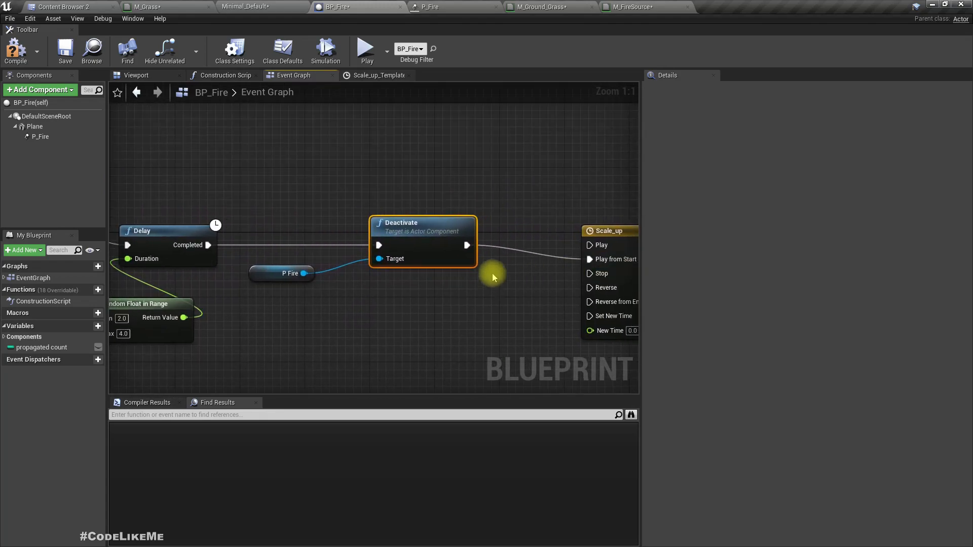
Disconnect the Scale_up timeline from the Deactivate node and move it above the Delay and Propagate chain
{"action": "right_click_drag", "start_coordinate": [500, 270], "coordinate": [399, 296]}
{"action": "scroll", "coordinate": [363, 278], "scroll_direction": "down", "scroll_amount": 3}
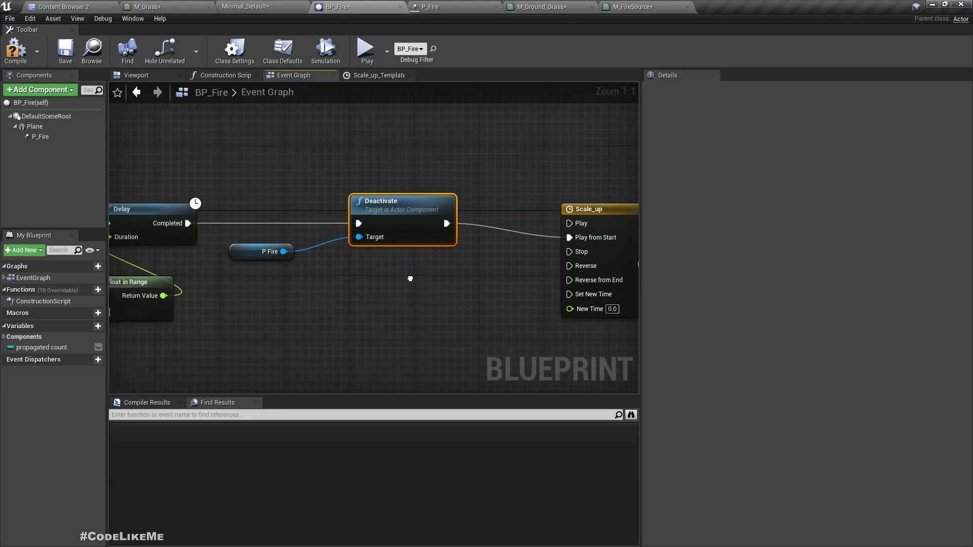
{"action": "left_click_drag", "start_coordinate": [246, 206], "coordinate": [447, 310]}
{"action": "left_click_drag", "start_coordinate": [445, 208], "coordinate": [450, 284]}
{"action": "right_click_drag", "start_coordinate": [253, 194], "coordinate": [234, 217]}
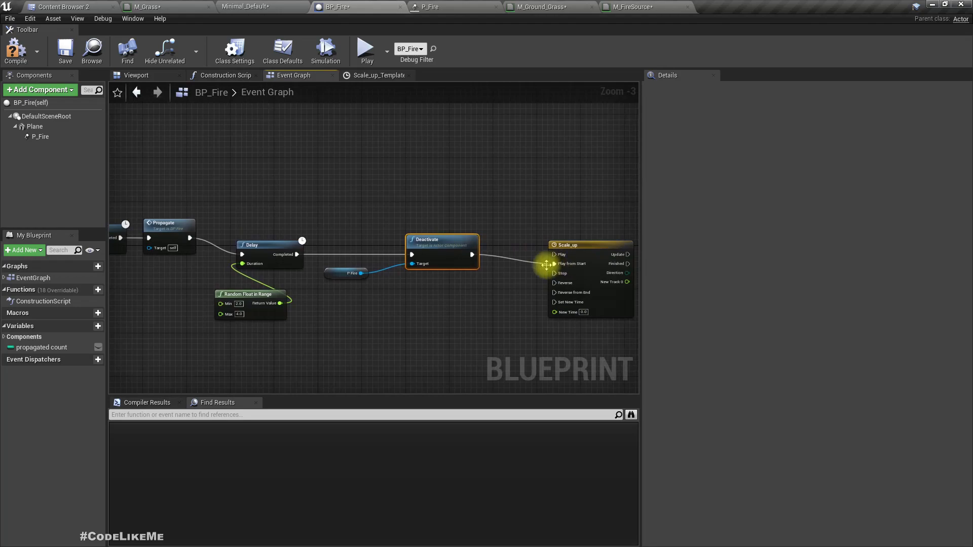
{"action": "right_click", "coordinate": [471, 255]}
{"action": "left_click", "coordinate": [516, 281]}
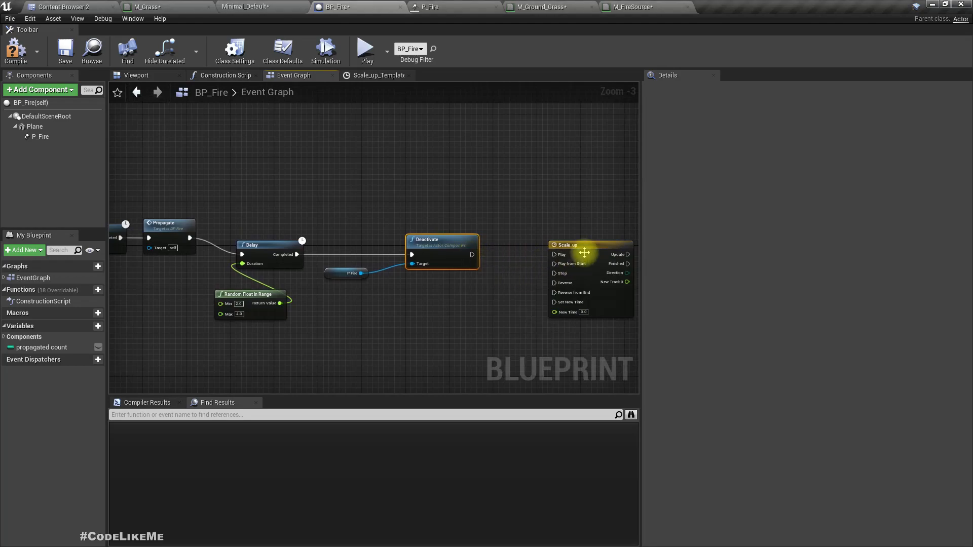
{"action": "left_click_drag", "start_coordinate": [584, 253], "coordinate": [289, 144]}
Insert a Sequence node after Event BeginPlay and wire its outputs to the first Delay and to Scale_up's Play from Start
{"action": "right_click_drag", "start_coordinate": [217, 169], "coordinate": [417, 247]}
{"action": "left_click_drag", "start_coordinate": [279, 278], "coordinate": [305, 217]}
{"action": "type", "text": "seq"}
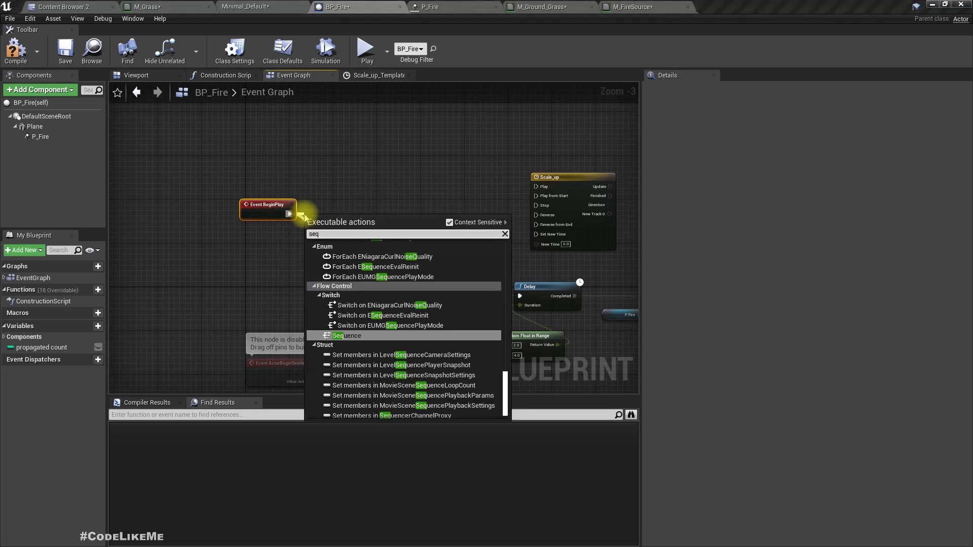
{"action": "key", "text": "Return"}
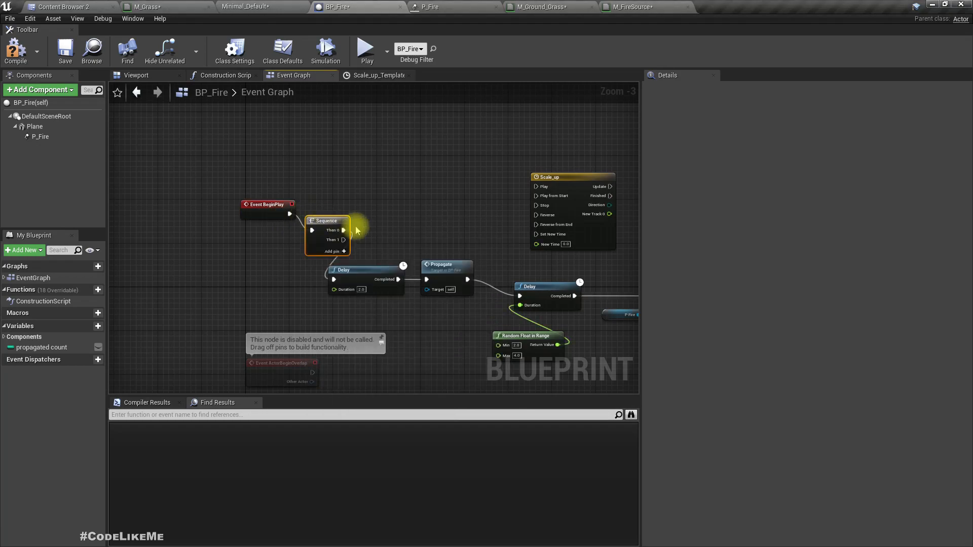
{"action": "left_click_drag", "start_coordinate": [344, 230], "coordinate": [332, 279]}
{"action": "scroll", "coordinate": [431, 247], "scroll_direction": "up", "scroll_amount": 3}
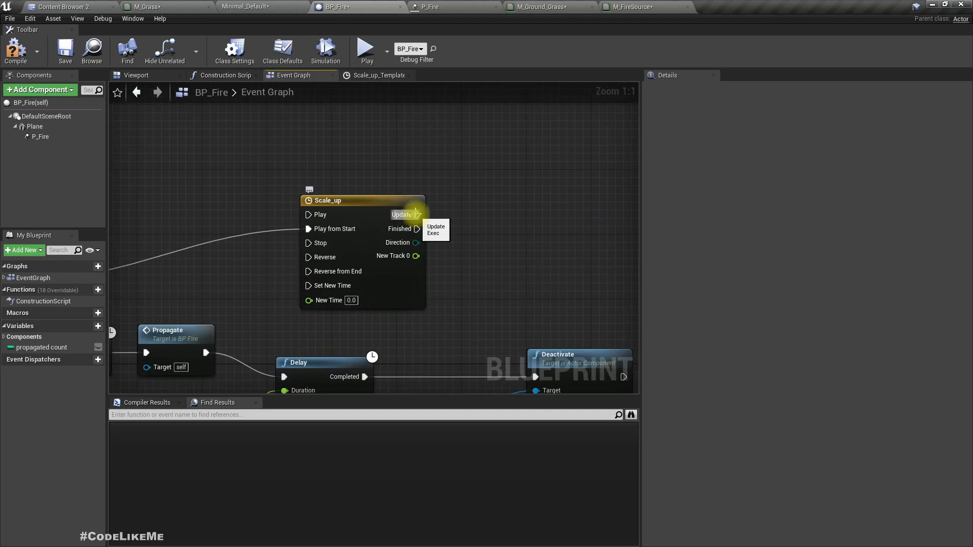
Add a Set Actor Scale 3D node driven by Scale_up's Update output and line it up beside the timeline
{"action": "left_click_drag", "start_coordinate": [416, 214], "coordinate": [476, 218]}
{"action": "type", "text": "set actor sca"}
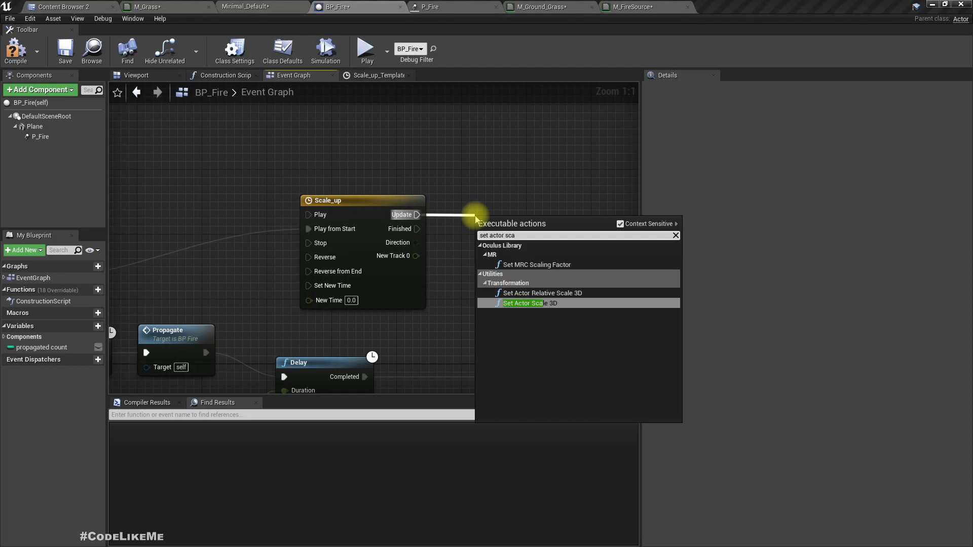
{"action": "key", "text": "Return"}
{"action": "left_click_drag", "start_coordinate": [521, 231], "coordinate": [544, 207]}
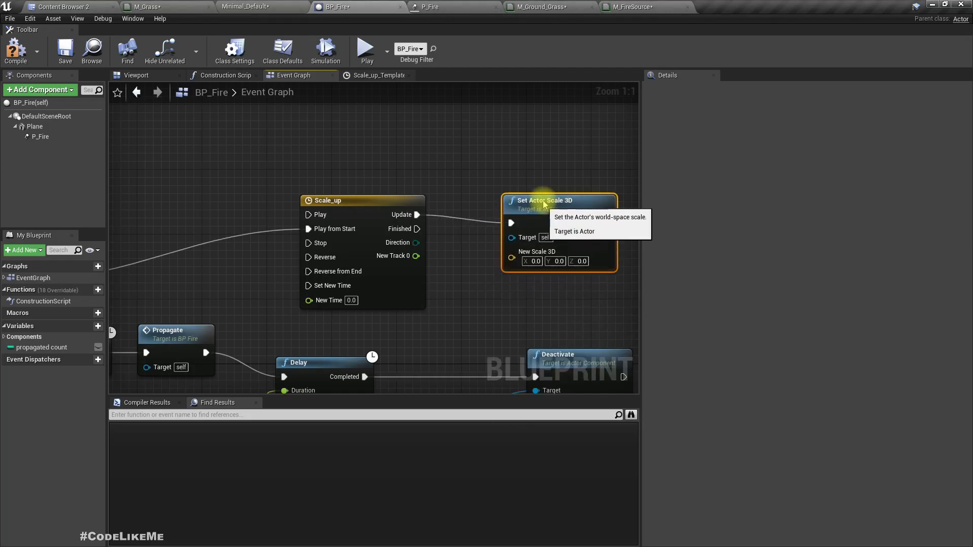
{"action": "right_click_drag", "start_coordinate": [456, 293], "coordinate": [332, 275]}
{"action": "left_click_drag", "start_coordinate": [292, 238], "coordinate": [329, 263]}
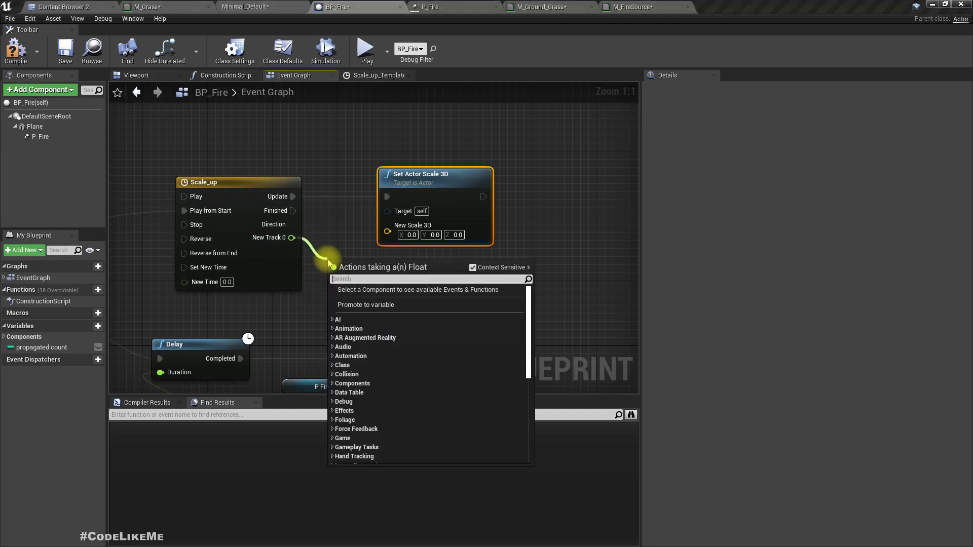
{"action": "left_click_drag", "start_coordinate": [386, 231], "coordinate": [339, 264]}
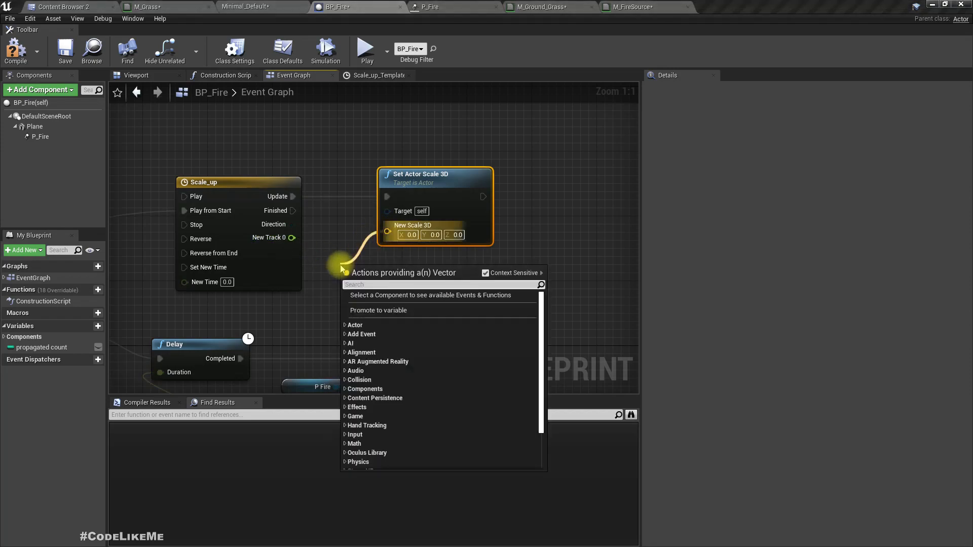
{"action": "type", "text": "*"}
{"action": "key", "text": "Down"}
{"action": "key", "text": "Down"}
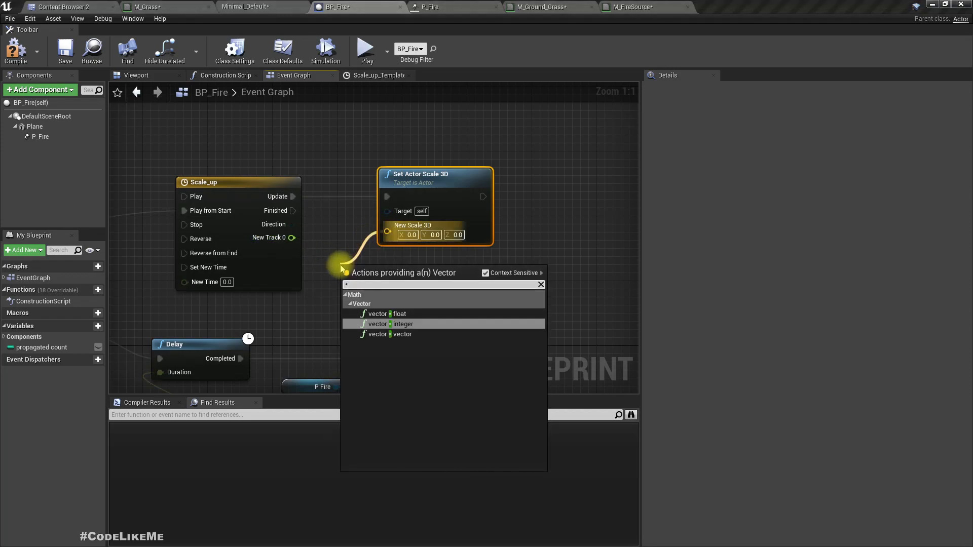
{"action": "key", "text": "Return"}
{"action": "left_click", "coordinate": [369, 275]}
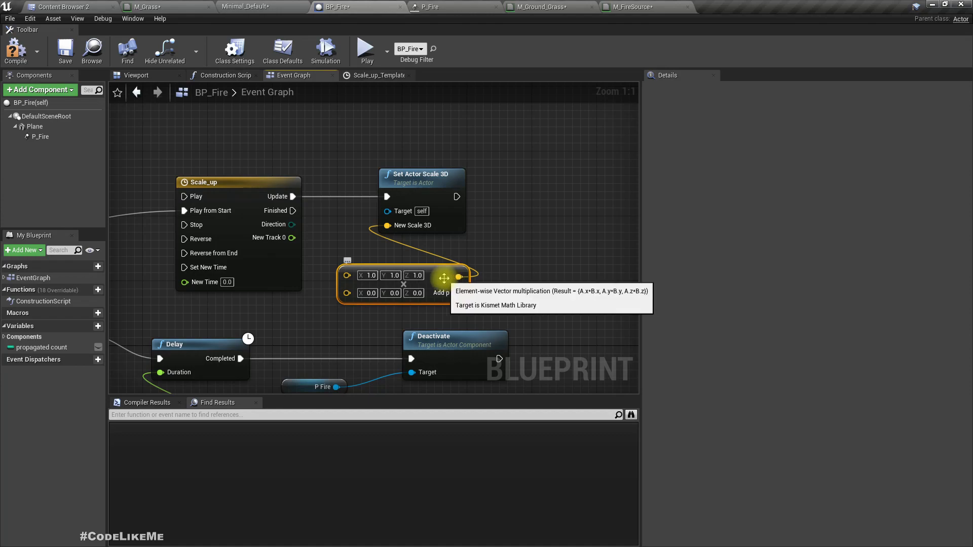
{"action": "key", "text": "Delete"}
Multiply Scale_up's New Track 0 by a 1.5, 1.5, 1.5 vector, feed the result into New Scale 3D, and compile
{"action": "left_click_drag", "start_coordinate": [292, 238], "coordinate": [359, 274]}
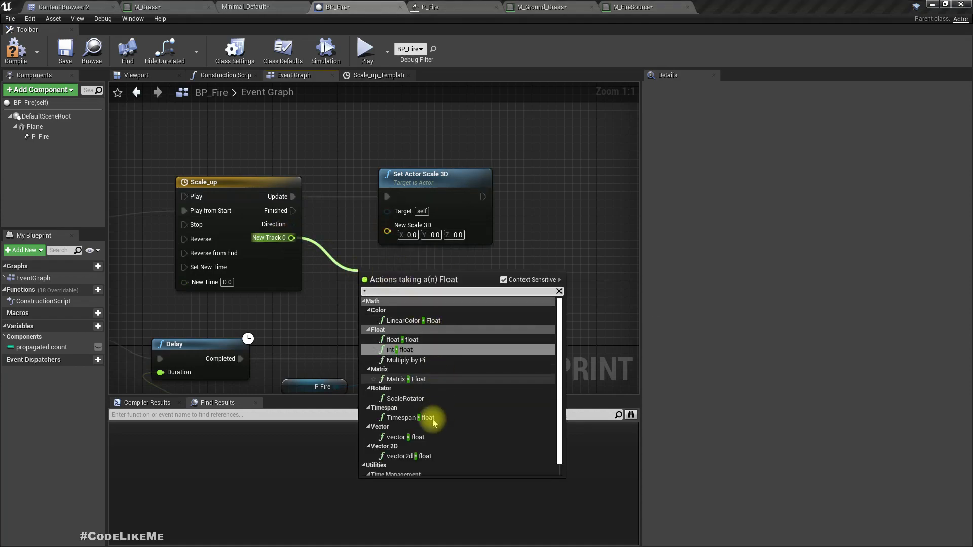
{"action": "scroll", "coordinate": [415, 417], "scroll_direction": "down", "scroll_amount": 1}
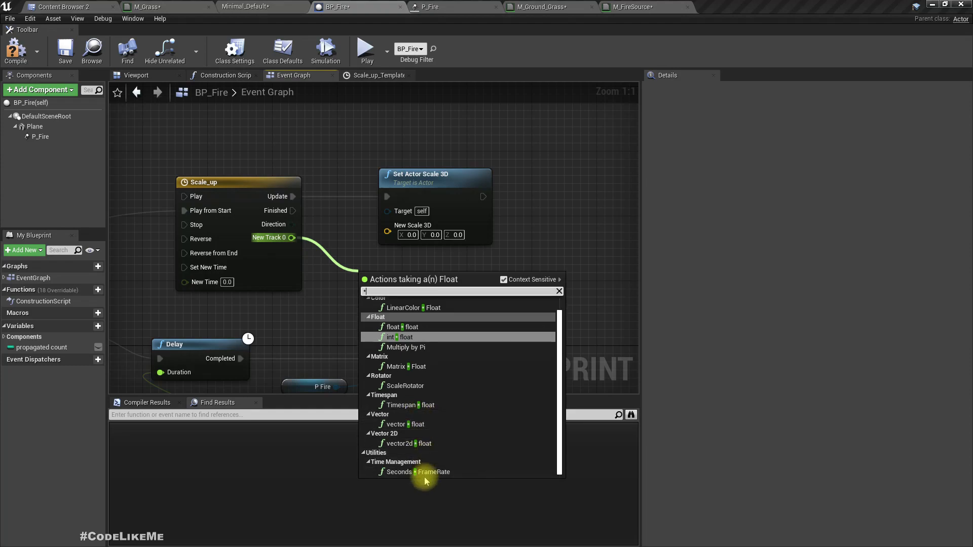
{"action": "left_click", "coordinate": [413, 424]}
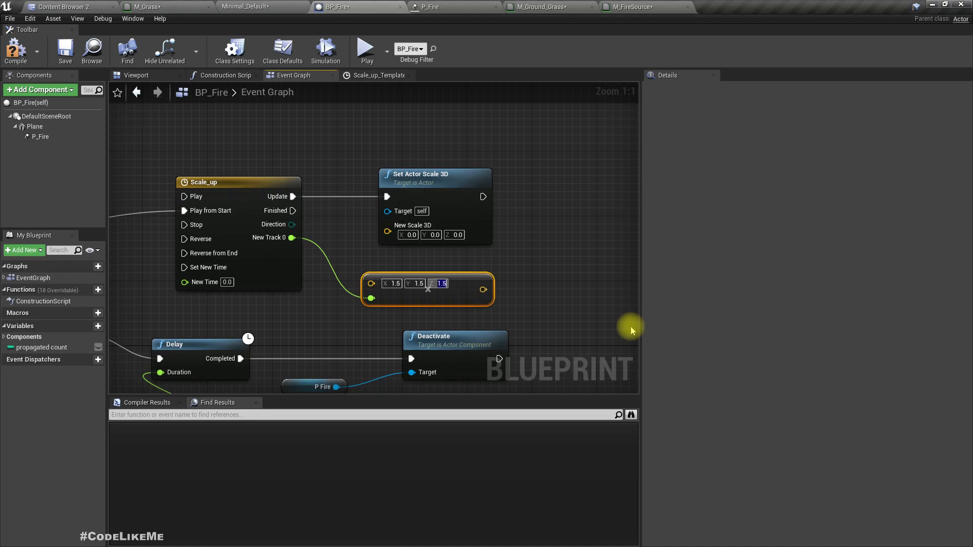
{"action": "left_click_drag", "start_coordinate": [485, 289], "coordinate": [389, 226]}
{"action": "left_click", "coordinate": [12, 58]}
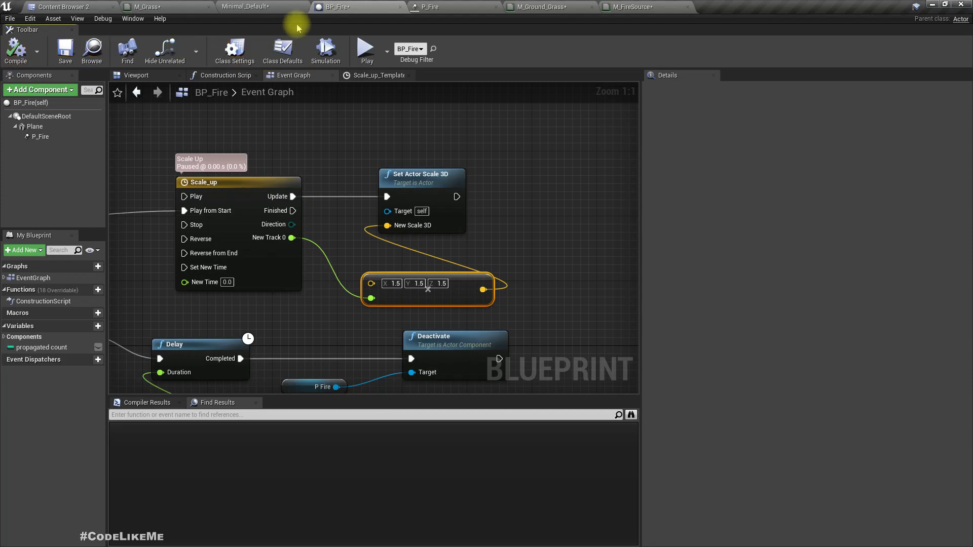
Play the level full screen from the Minimal_Default map and watch how the fires and burn marks grow and spread
{"action": "left_click", "coordinate": [252, 6]}
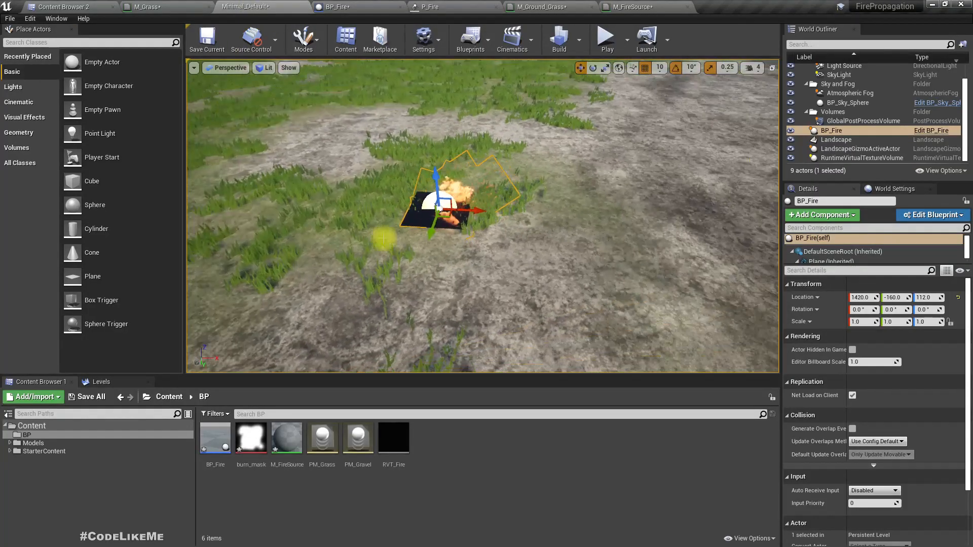
{"action": "key", "text": "F11"}
{"action": "key", "text": "alt+p"}
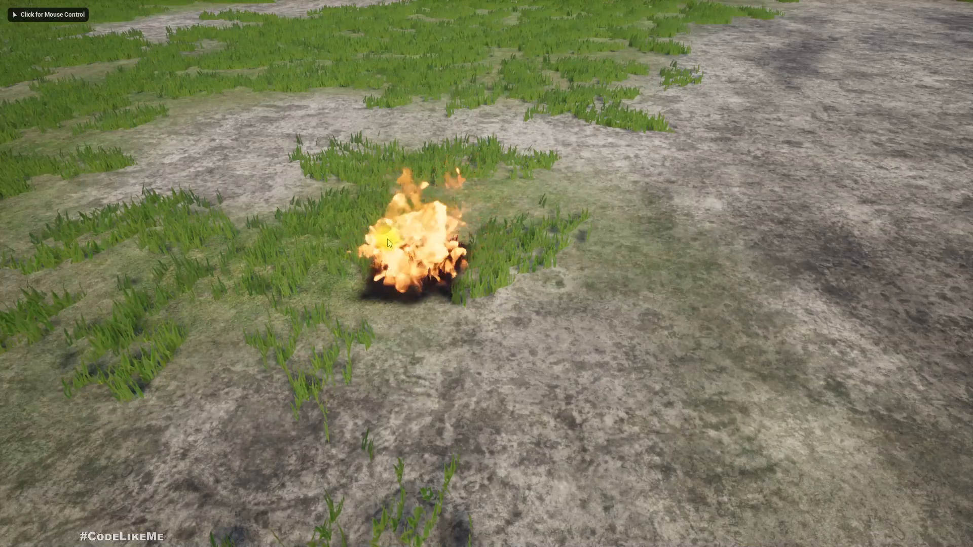
{"action": "left_click", "coordinate": [472, 201]}
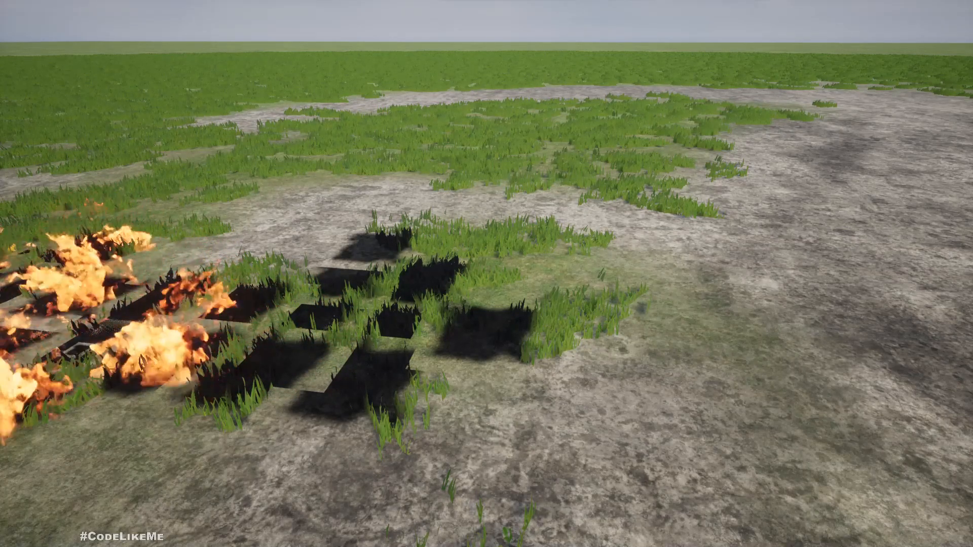
{"action": "key", "text": "Escape"}
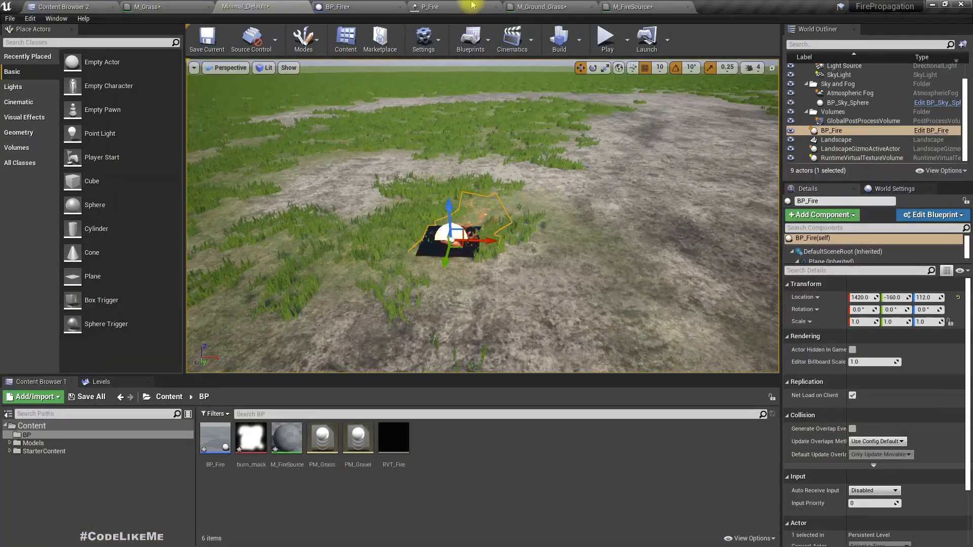
In BP_Fire, set the scale multiplication node's vector to 1.5 in X, Y and Z
{"action": "left_click", "coordinate": [340, 6]}
{"action": "right_click_drag", "start_coordinate": [307, 317], "coordinate": [311, 295]}
{"action": "left_click", "coordinate": [402, 269]}
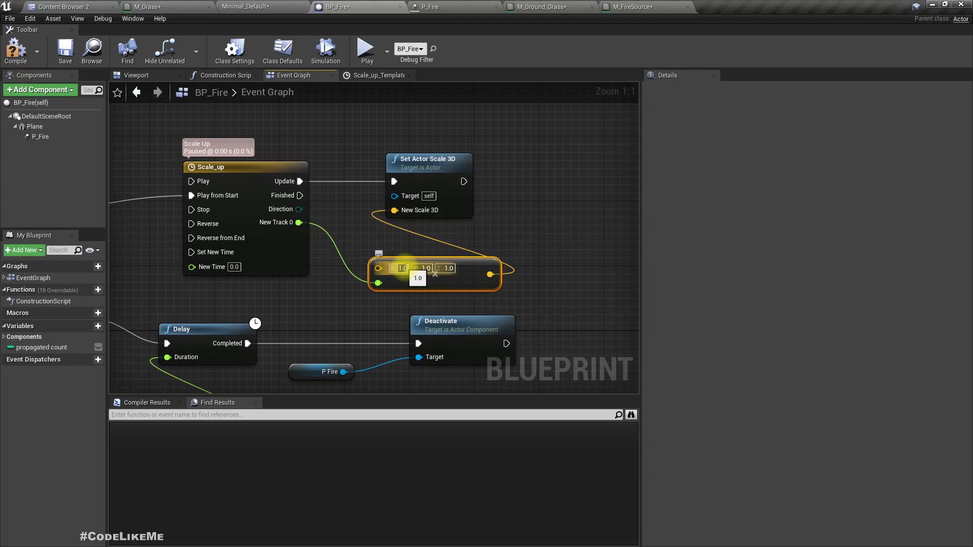
{"action": "type", "text": "1.5"}
{"action": "key", "text": "Tab"}
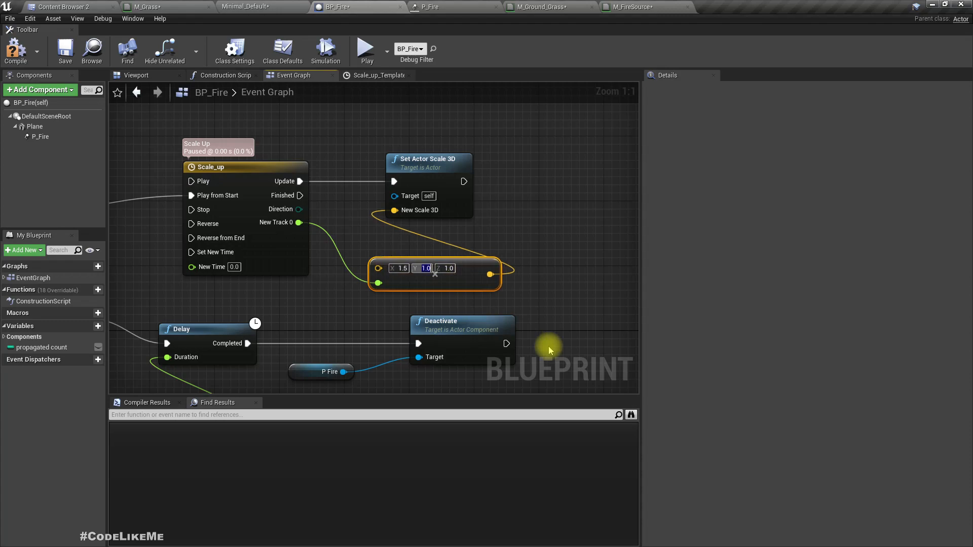
{"action": "type", "text": "1.5"}
{"action": "key", "text": "Tab"}
{"action": "type", "text": "1.5"}
{"action": "key", "text": "Return"}
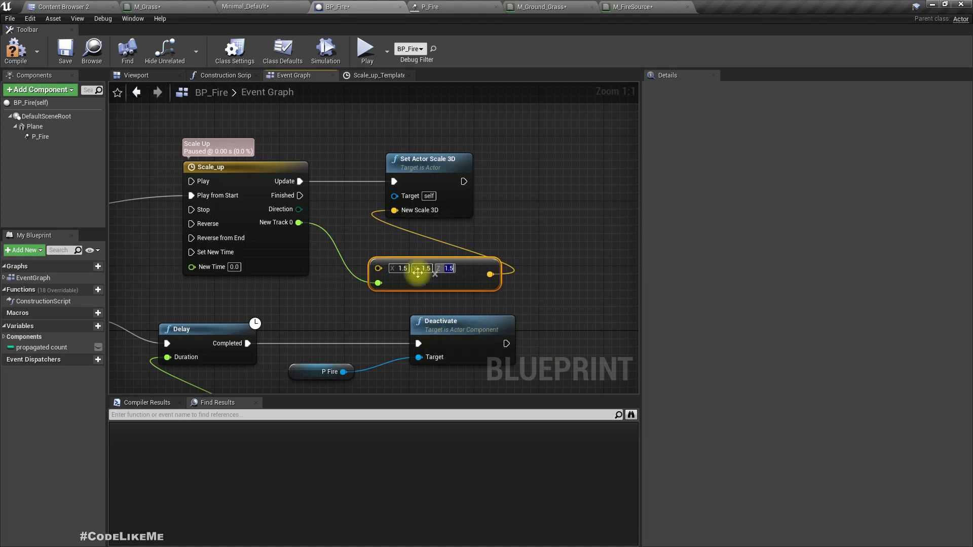
Try to disconnect the first Delay from the Sequence and trigger Propagate from Scale_up's Finished output instead
{"action": "right_click_drag", "start_coordinate": [320, 277], "coordinate": [454, 226]}
{"action": "scroll", "coordinate": [411, 255], "scroll_direction": "down", "scroll_amount": 2}
{"action": "right_click_drag", "start_coordinate": [332, 226], "coordinate": [414, 227]}
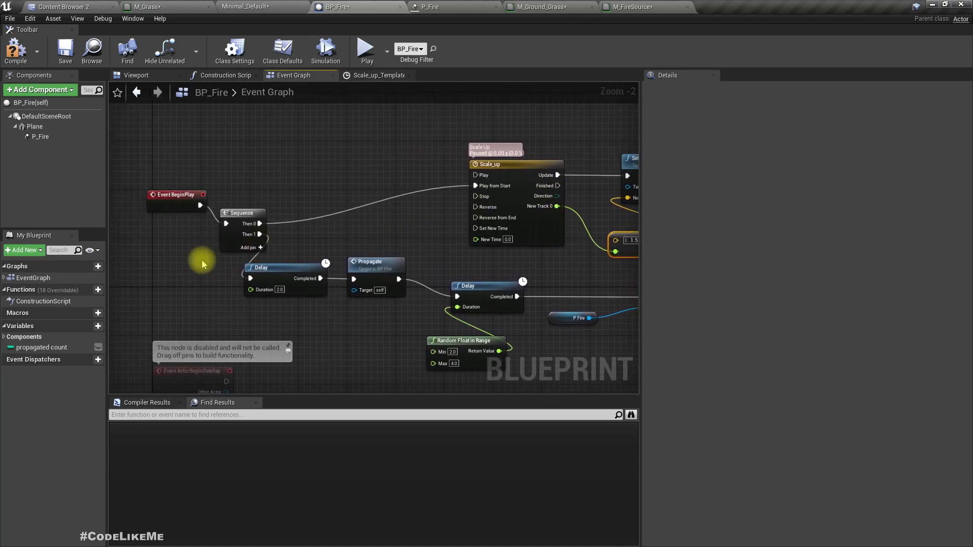
{"action": "right_click", "coordinate": [249, 278]}
{"action": "left_click", "coordinate": [277, 300]}
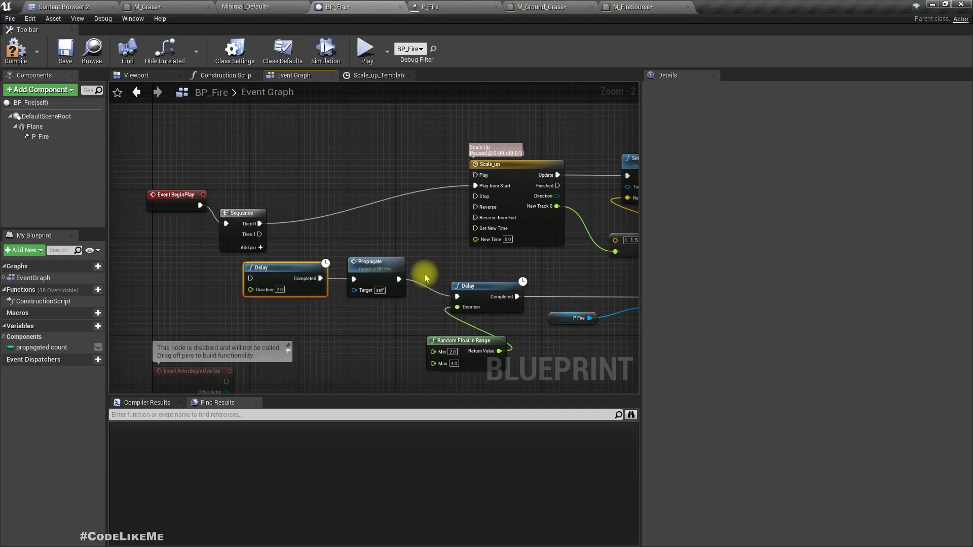
{"action": "left_click_drag", "start_coordinate": [552, 192], "coordinate": [355, 279]}
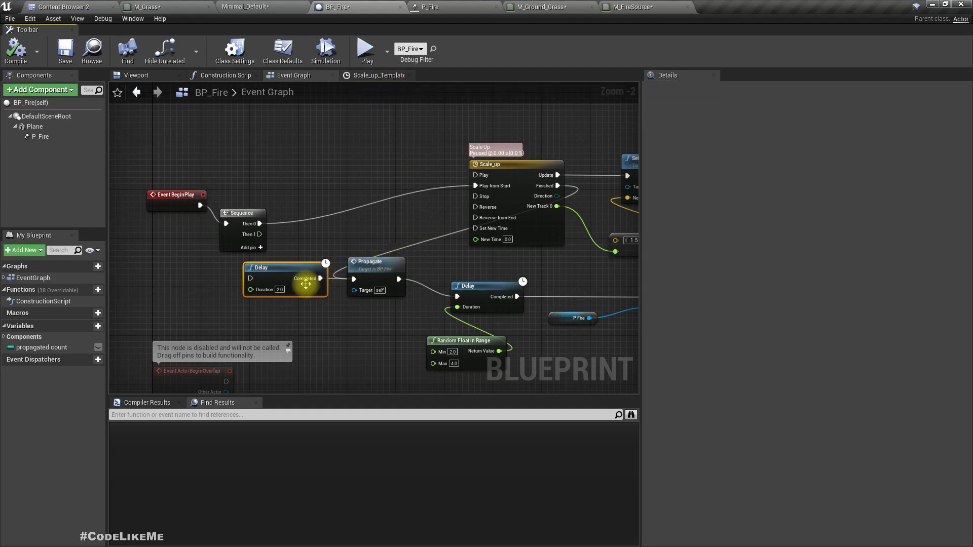
Break Scale_up's Finished link and reconnect the Sequence's Then 1 output to the first Delay
{"action": "right_click", "coordinate": [557, 185]}
{"action": "left_click", "coordinate": [587, 210]}
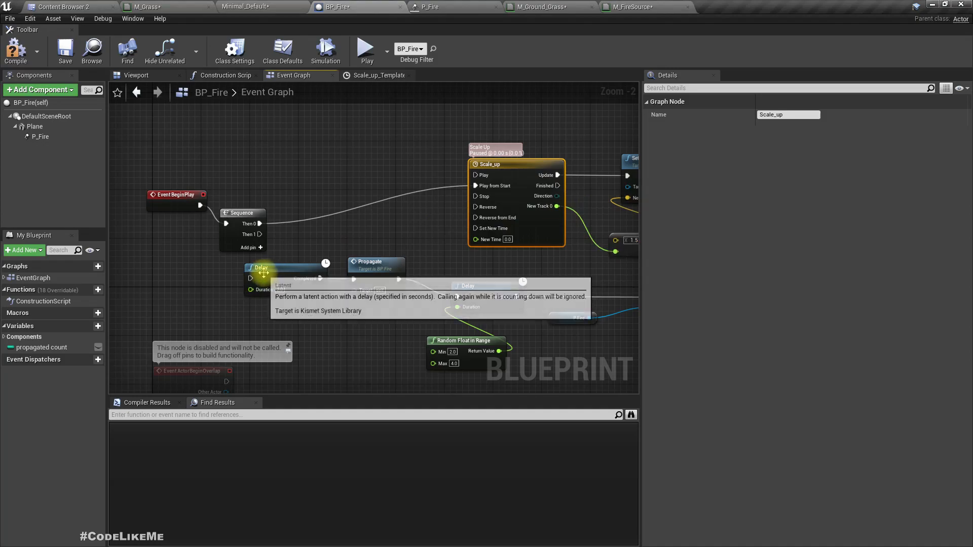
{"action": "left_click_drag", "start_coordinate": [251, 278], "coordinate": [269, 246]}
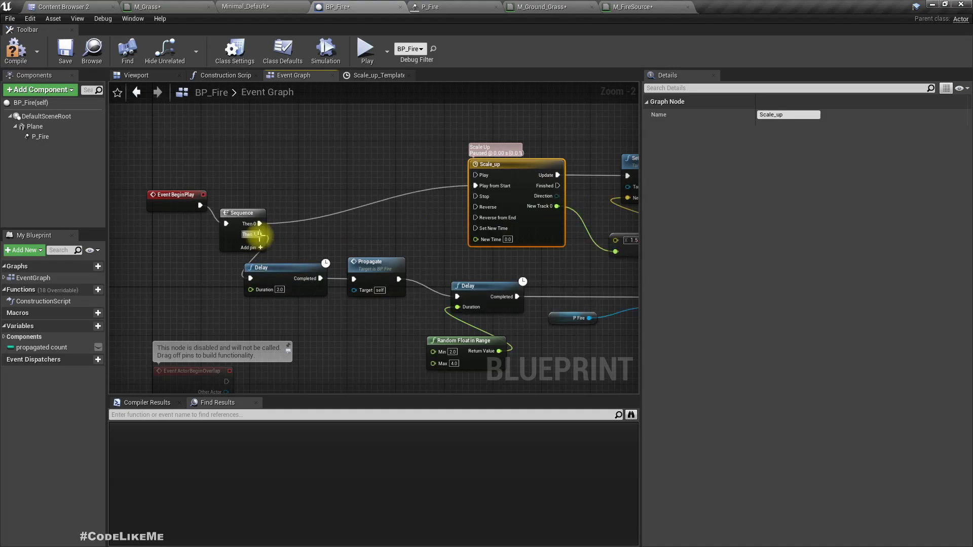
In M_FireSource, feed BaseColor from Param, replace that link with the Texture Sample's RGB output, and apply the material
{"action": "left_click", "coordinate": [619, 5]}
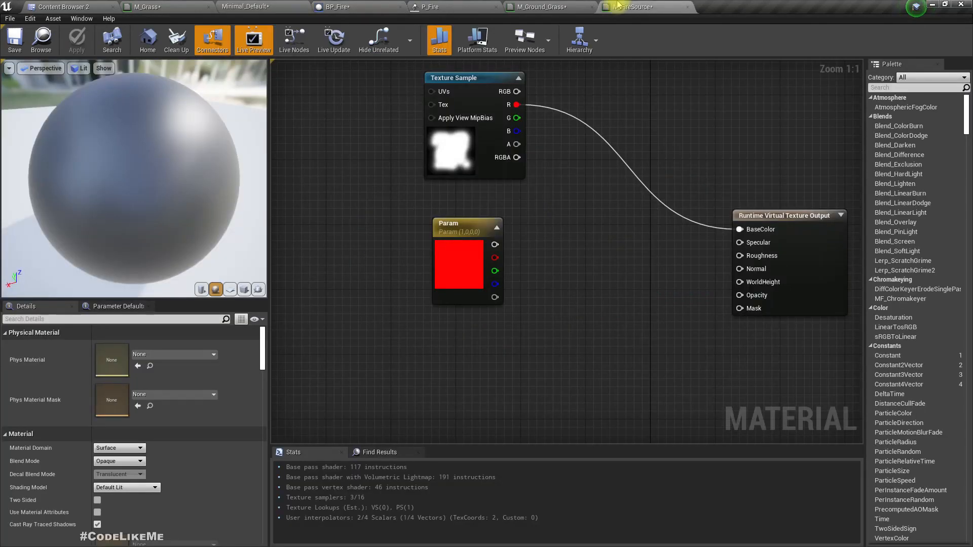
{"action": "right_click_drag", "start_coordinate": [552, 172], "coordinate": [491, 187]}
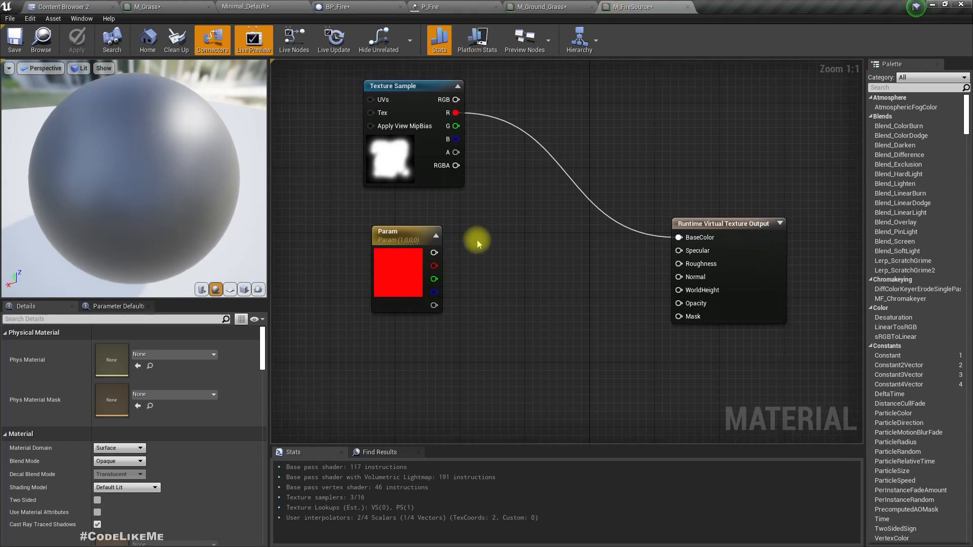
{"action": "left_click_drag", "start_coordinate": [437, 257], "coordinate": [698, 241]}
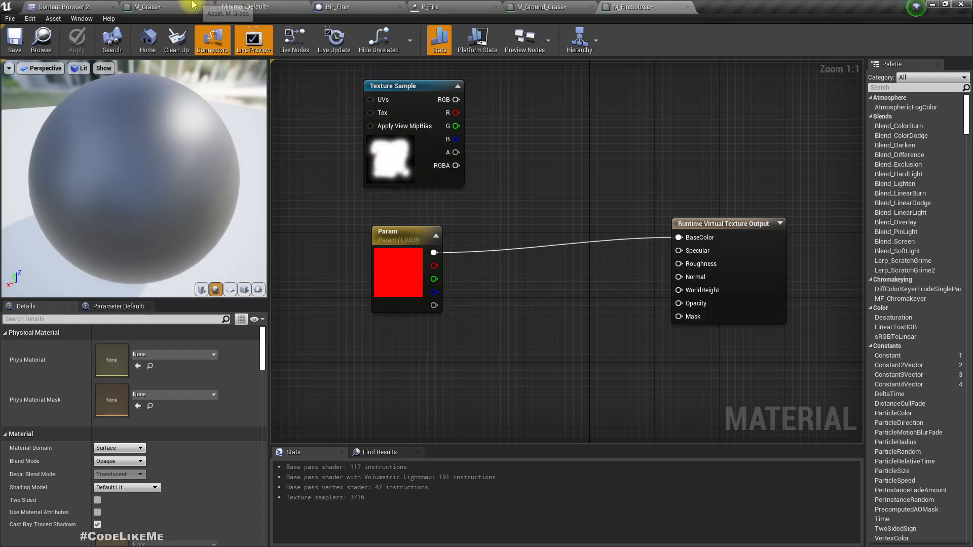
{"action": "left_click_drag", "start_coordinate": [457, 100], "coordinate": [678, 237]}
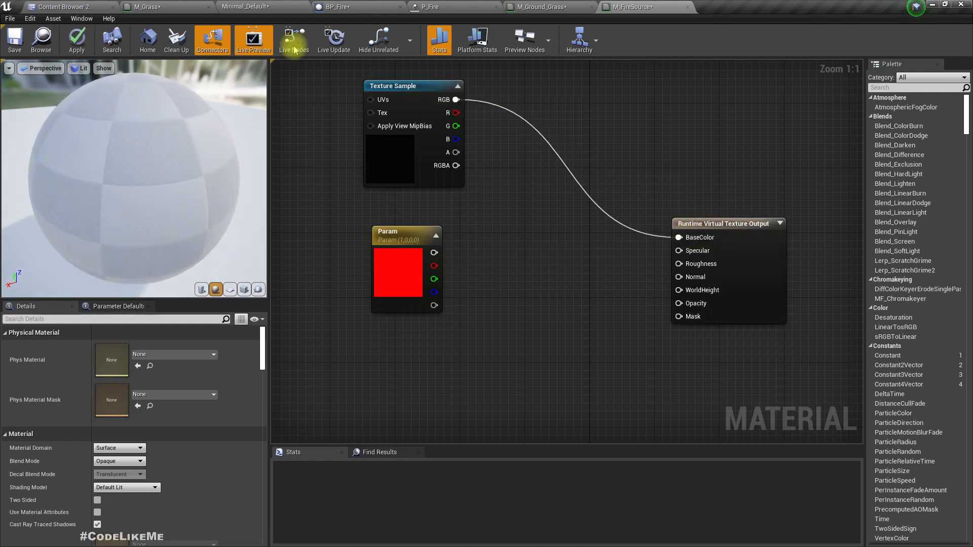
{"action": "left_click", "coordinate": [76, 40]}
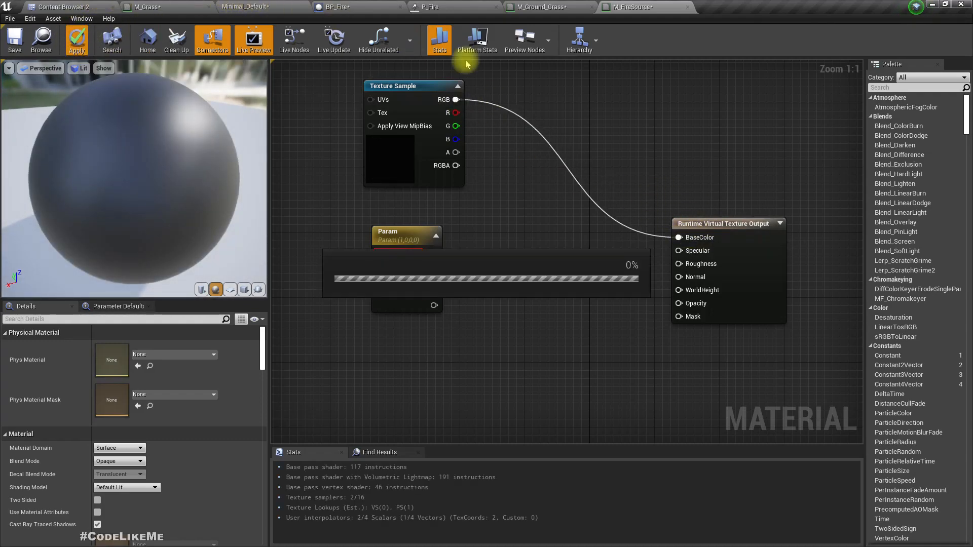
Play the level full screen and inspect the spreading fires and their burn masks from close up and from a distance
{"action": "left_click", "coordinate": [273, 5]}
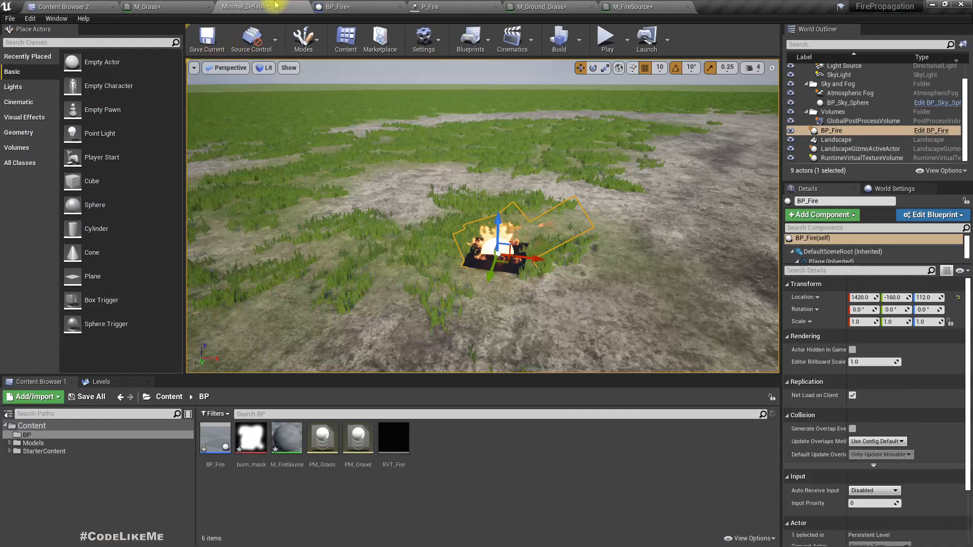
{"action": "left_click", "coordinate": [619, 51]}
{"action": "key", "text": "F11"}
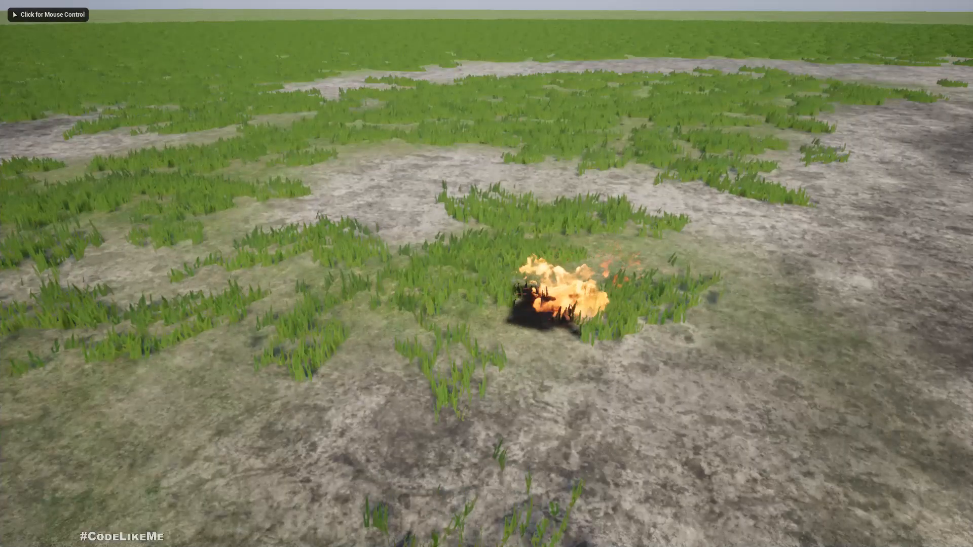
{"action": "left_click", "coordinate": [486, 273]}
{"action": "key", "text": "w"}
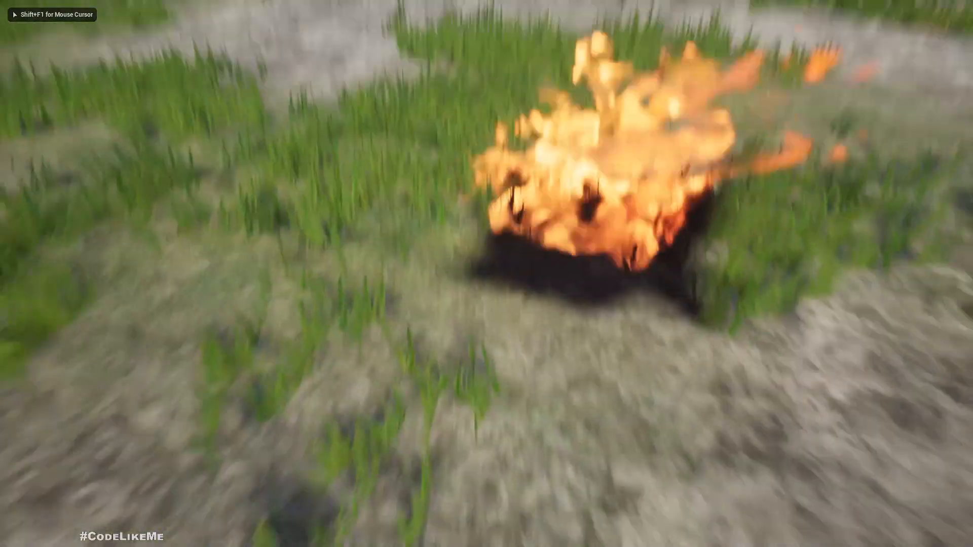
{"action": "key", "text": "shift+F1"}
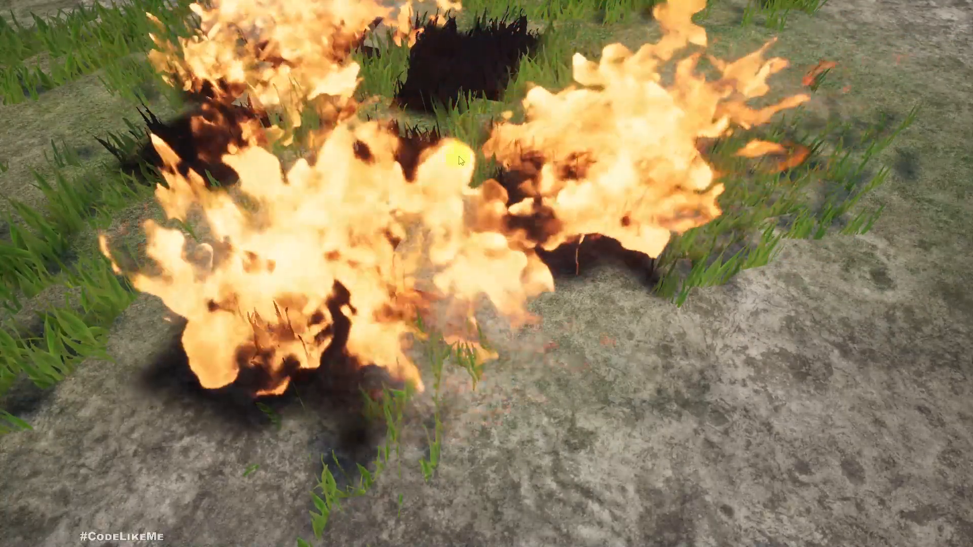
{"action": "left_click", "coordinate": [459, 157]}
{"action": "key", "text": "s"}
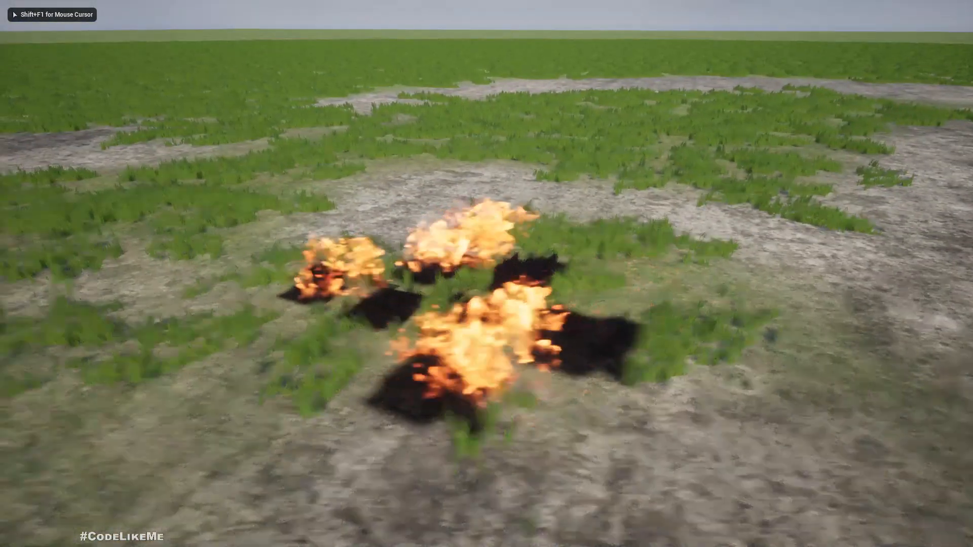
{"action": "key", "text": "Escape"}
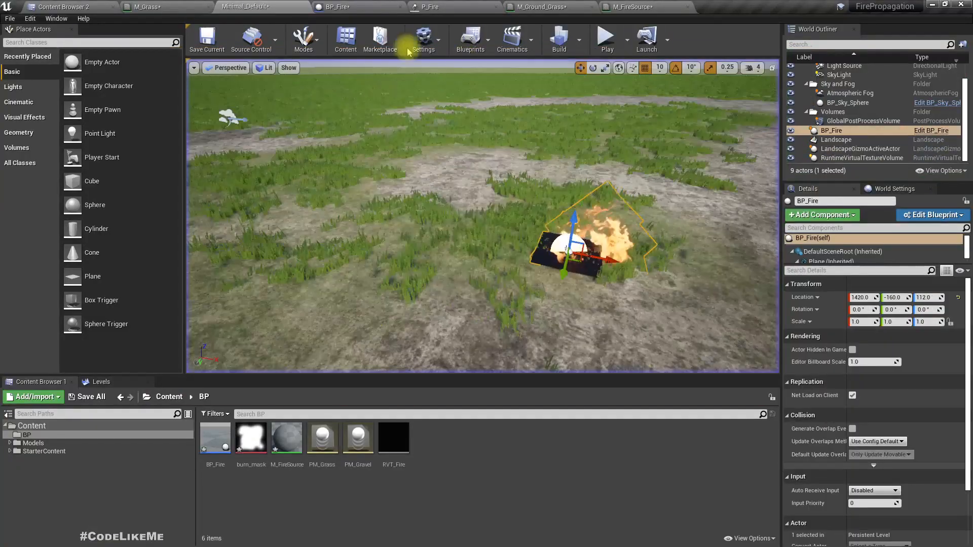
In M_FireSource, connect Param's output to the Runtime Virtual Texture Output's BaseColor, apply the material, and return to BP_Fire
{"action": "left_click", "coordinate": [365, 7]}
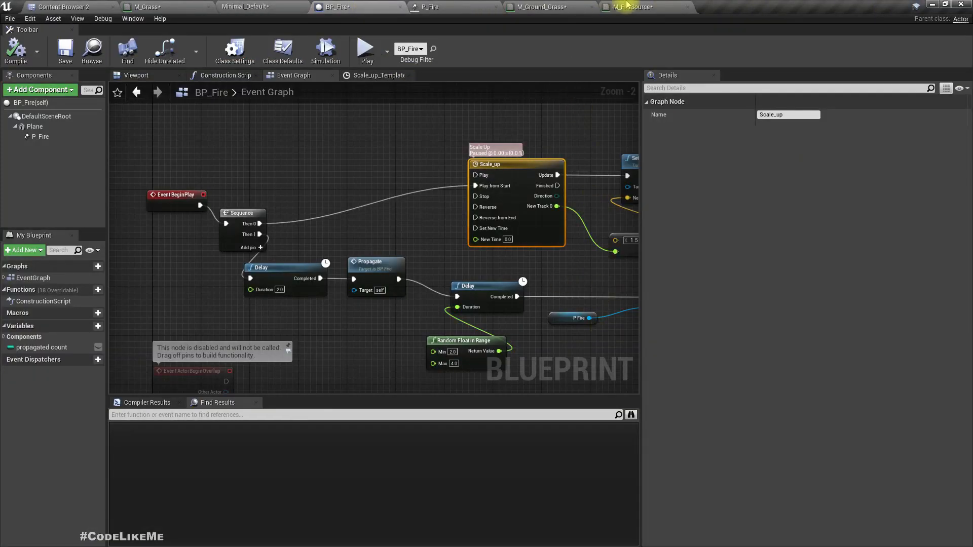
{"action": "left_click", "coordinate": [608, 6]}
{"action": "left_click_drag", "start_coordinate": [434, 253], "coordinate": [679, 237]}
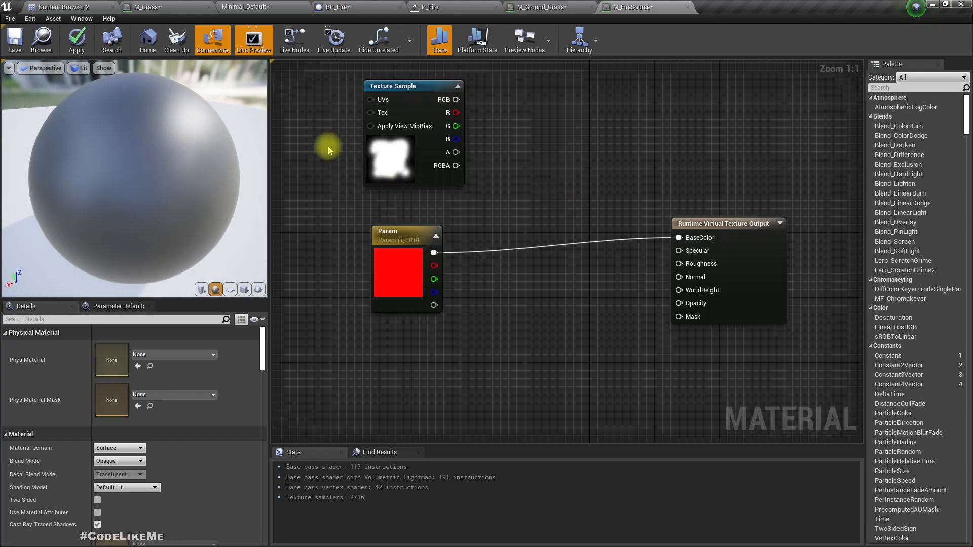
{"action": "left_click", "coordinate": [77, 46]}
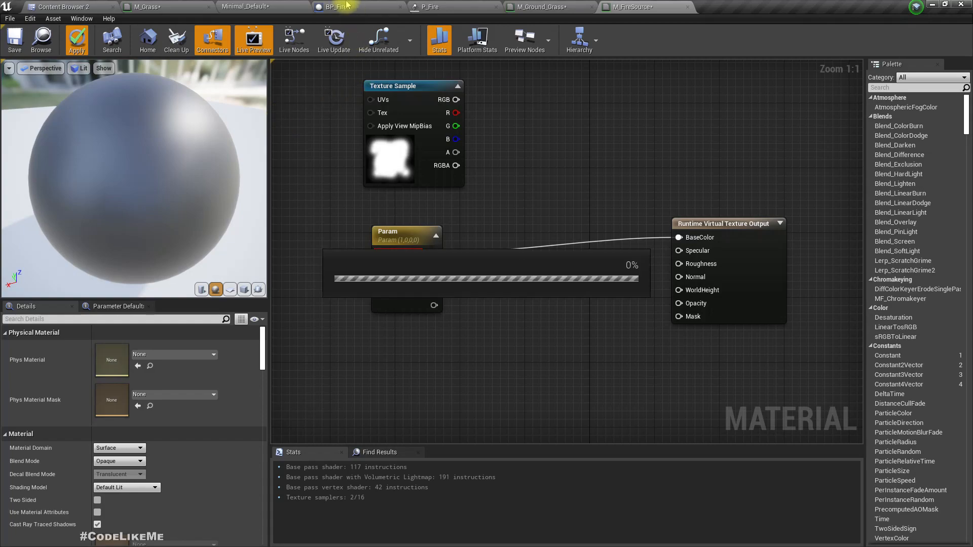
{"action": "left_click", "coordinate": [347, 6]}
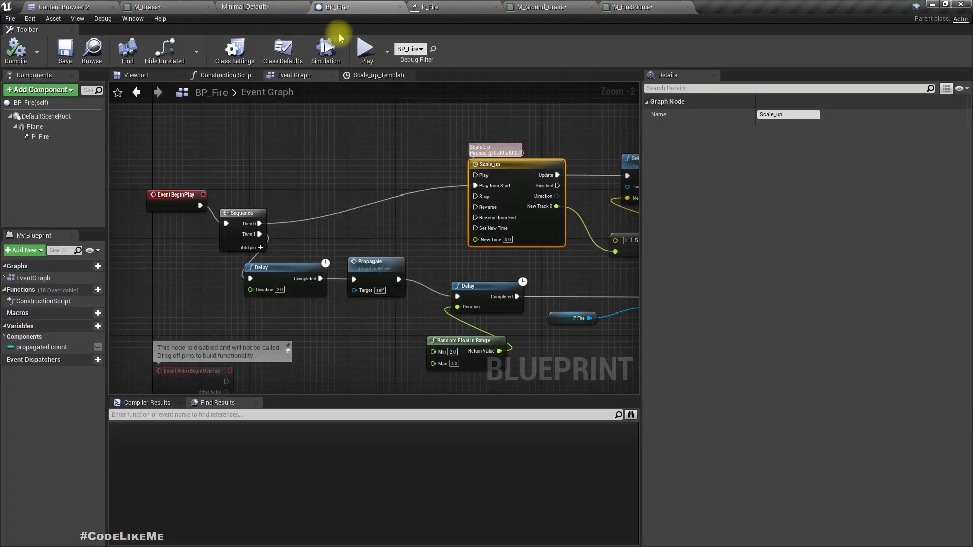
Select the Plane component in BP_Fire's viewport and browse the static meshes and Element 0 materials available for it
{"action": "left_click", "coordinate": [149, 77]}
{"action": "left_click", "coordinate": [51, 128]}
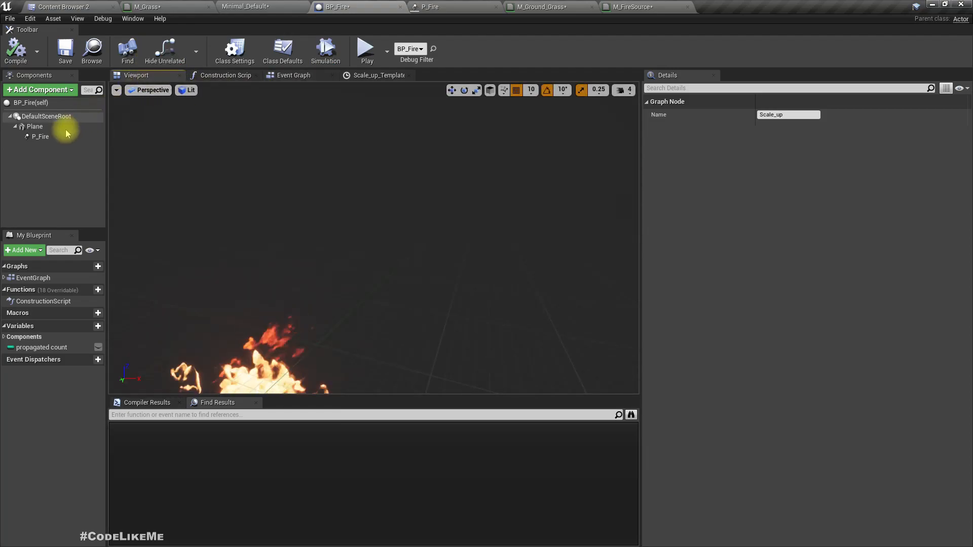
{"action": "left_click", "coordinate": [831, 298]}
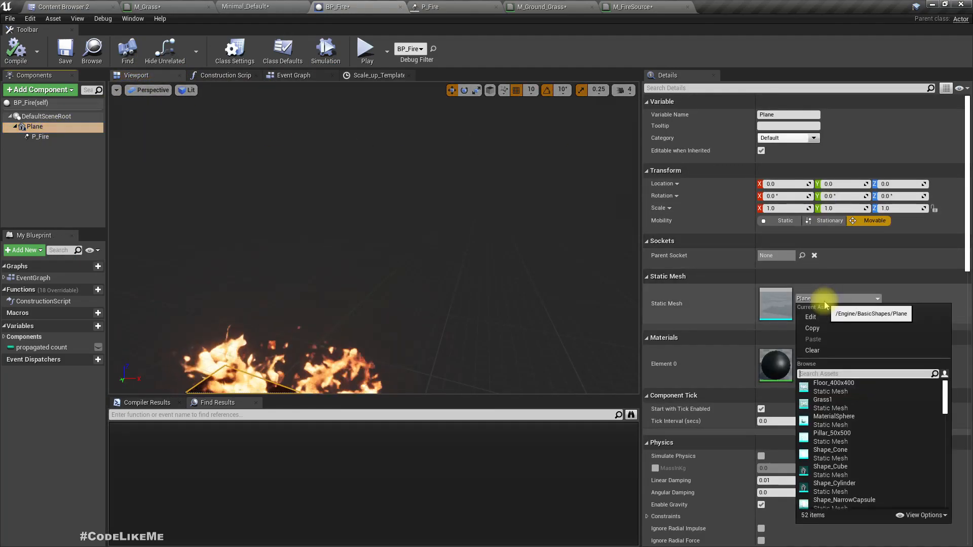
{"action": "scroll", "coordinate": [857, 441], "scroll_direction": "up", "scroll_amount": 2, "text": "ctrl"}
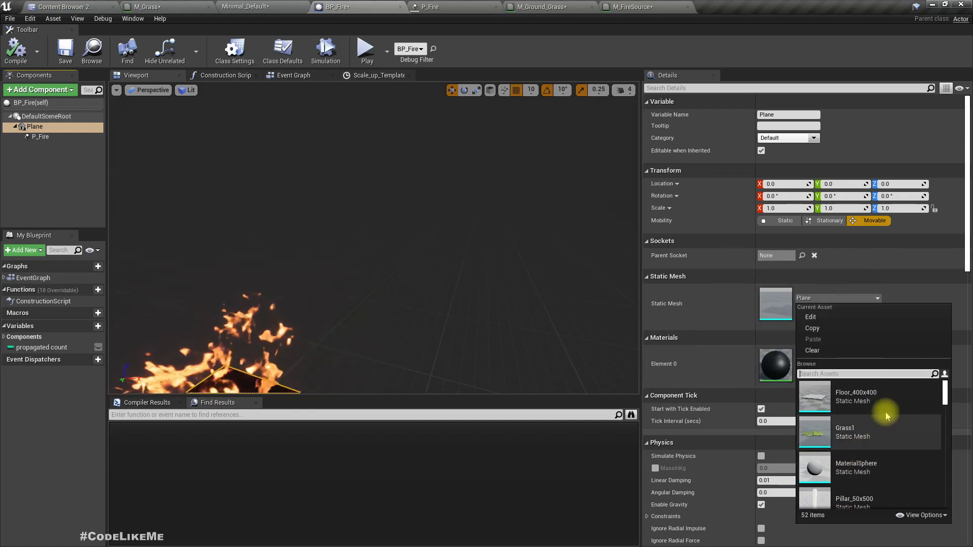
{"action": "mouse_move", "coordinate": [387, 300]}
{"action": "right_mouse_down"}
{"action": "mouse_move", "coordinate": [355, 344]}
{"action": "mouse_move", "coordinate": [354, 304]}
{"action": "right_mouse_up"}
{"action": "key", "text": "s"}
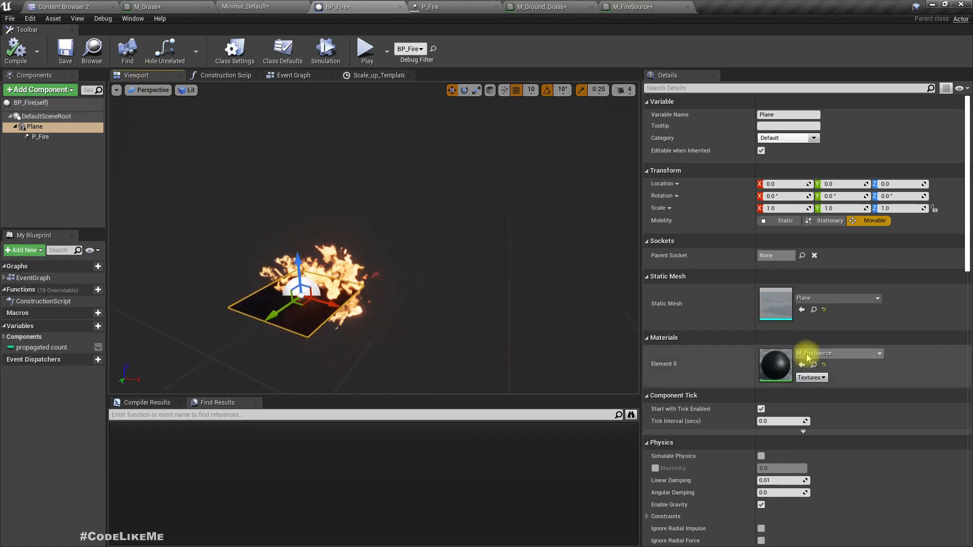
{"action": "left_click", "coordinate": [805, 354]}
{"action": "scroll", "coordinate": [858, 254], "scroll_direction": "up", "scroll_amount": 2}
{"action": "scroll", "coordinate": [865, 267], "scroll_direction": "down", "scroll_amount": 3}
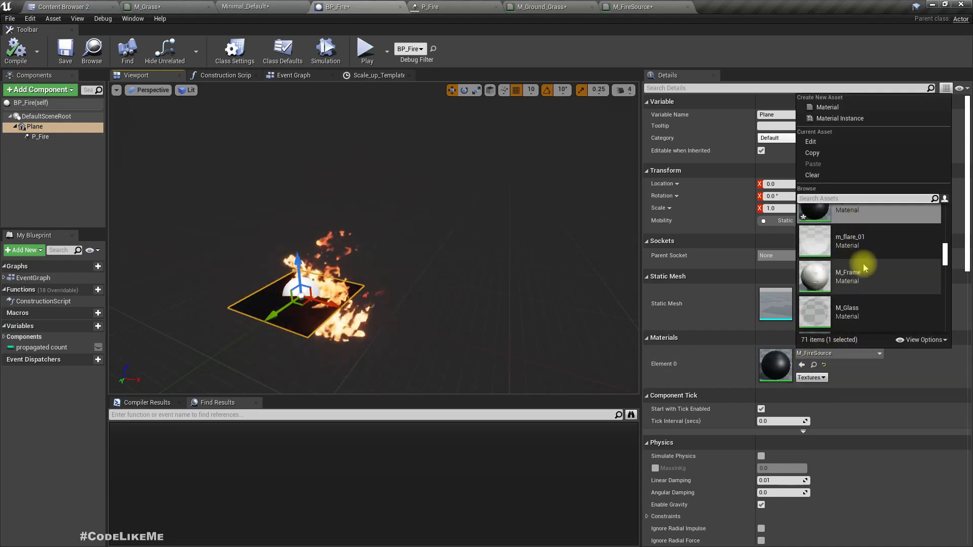
{"action": "scroll", "coordinate": [864, 267], "scroll_direction": "down", "scroll_amount": 3}
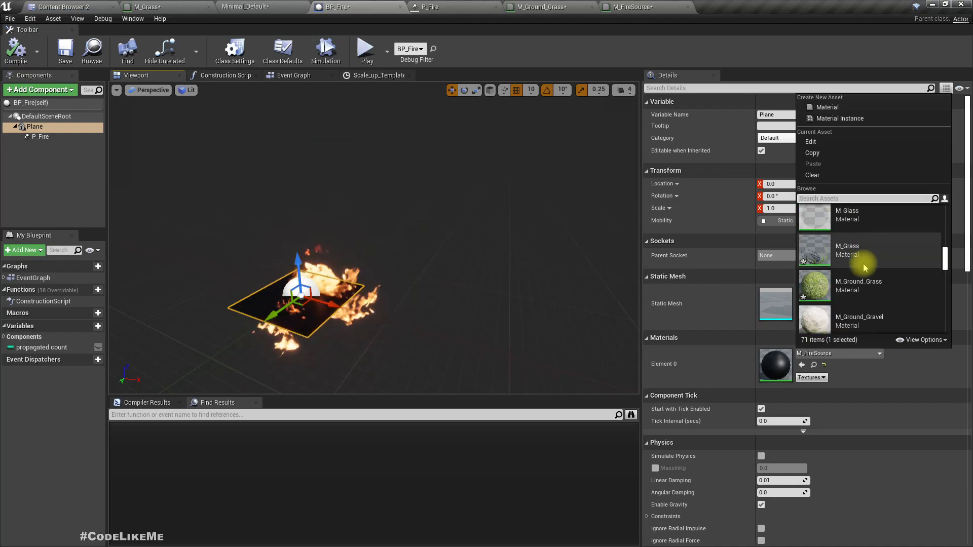
{"action": "scroll", "coordinate": [864, 267], "scroll_direction": "up", "scroll_amount": 6}
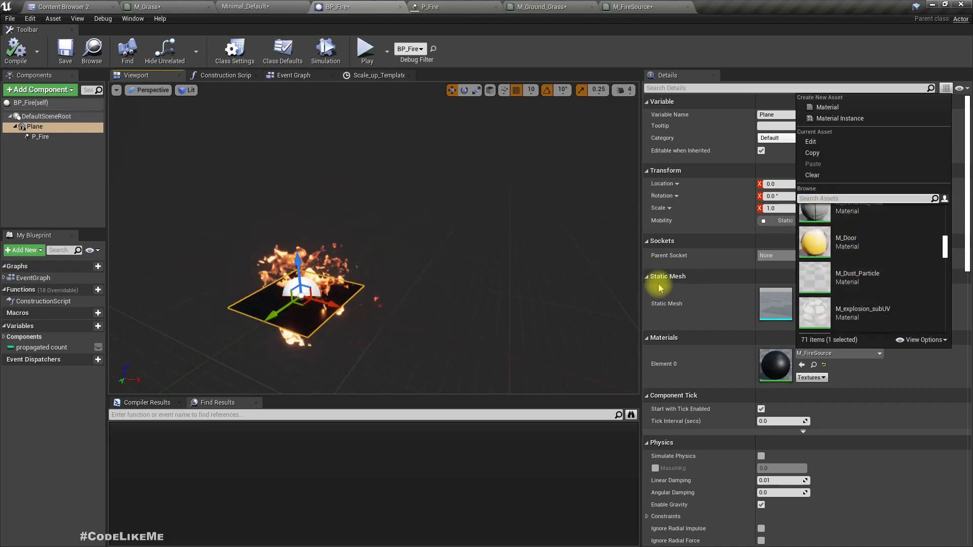
{"action": "left_click", "coordinate": [781, 366]}
Set the Plane component's static mesh to Shape_Cylinder
{"action": "left_click", "coordinate": [821, 299]}
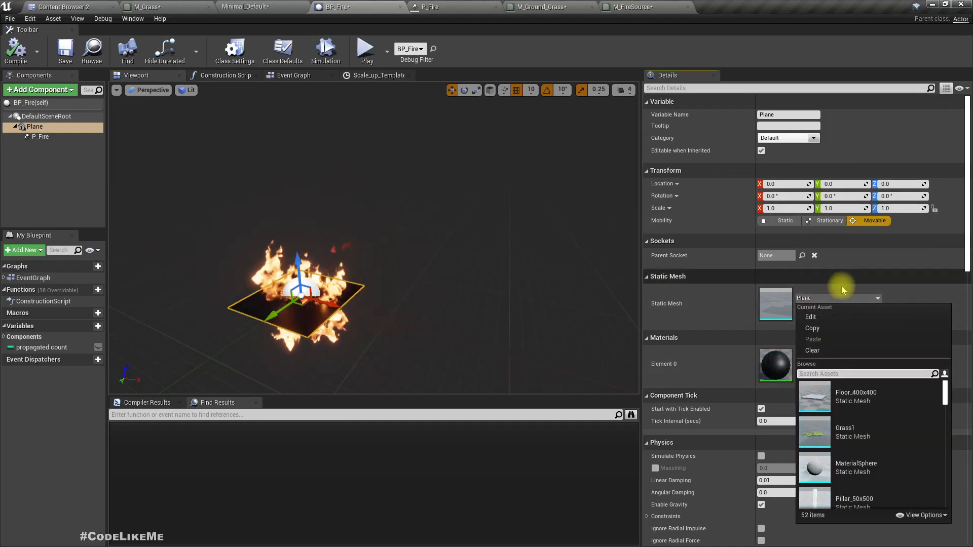
{"action": "scroll", "coordinate": [865, 447], "scroll_direction": "down", "scroll_amount": 5}
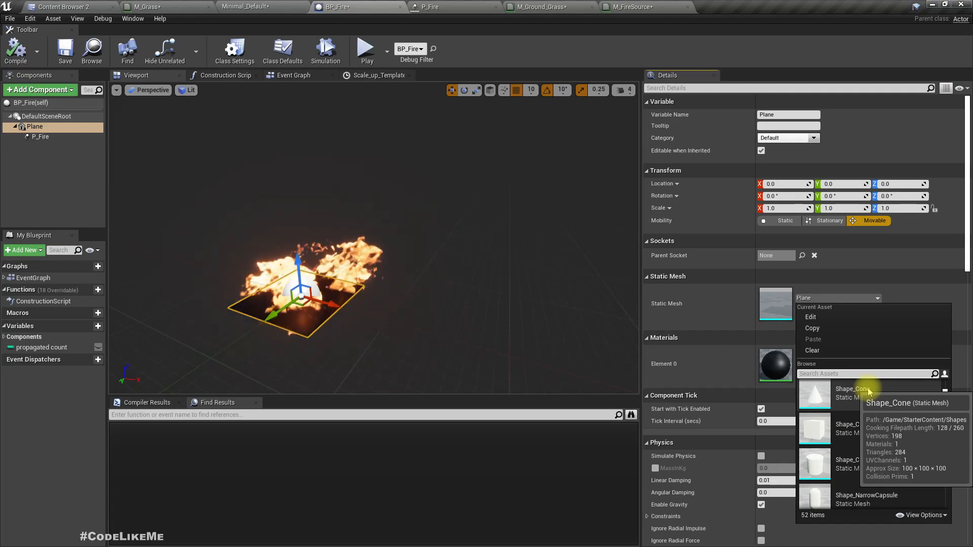
{"action": "left_click", "coordinate": [871, 469]}
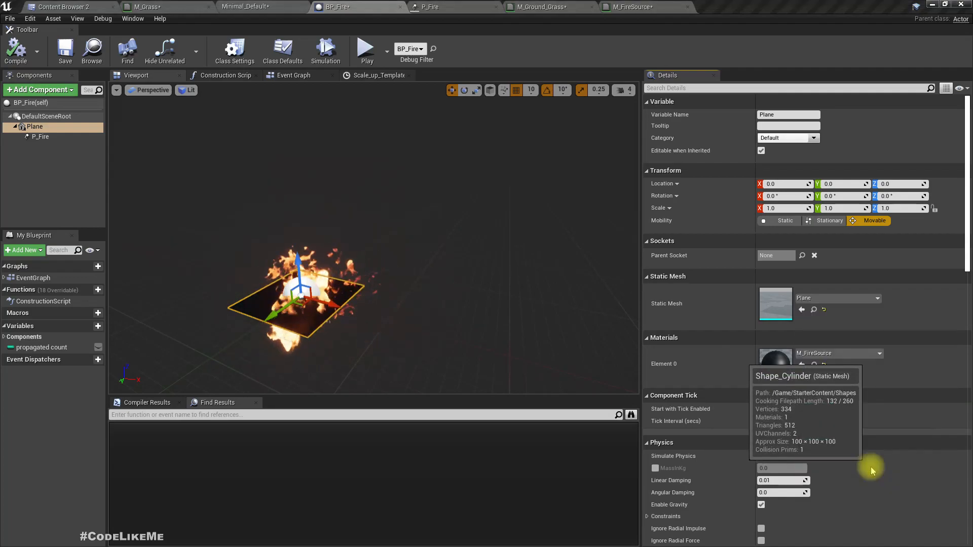
Flatten the Plane component by setting its Z scale to 0.1, with its mobility set to Movable
{"action": "left_click", "coordinate": [823, 221]}
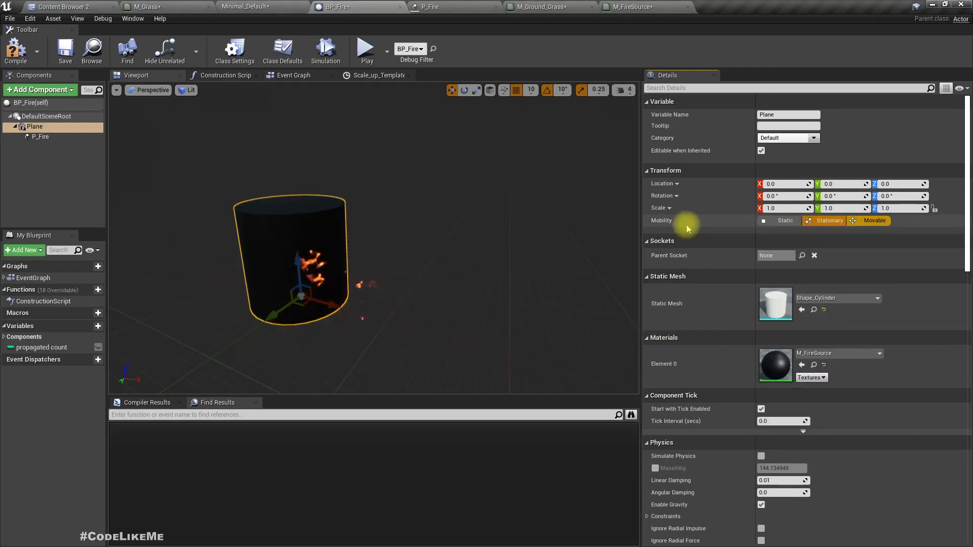
{"action": "left_click", "coordinate": [869, 221]}
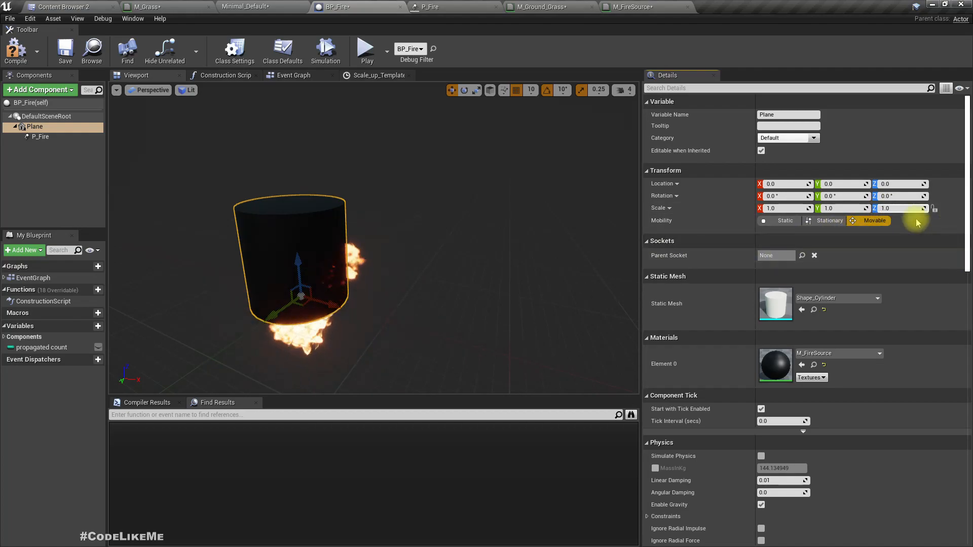
{"action": "type", "text": "0.1"}
{"action": "key", "text": "Return"}
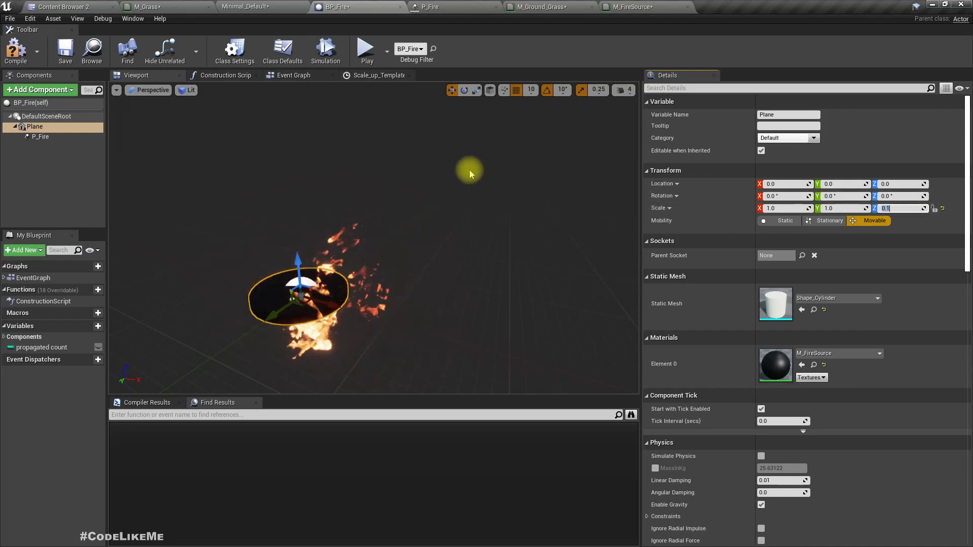
In the Event Graph, set the Z value of the vector multiplied into New Scale 3D to 0.01 and compile BP_Fire
{"action": "left_click", "coordinate": [287, 76]}
{"action": "right_click_drag", "start_coordinate": [440, 191], "coordinate": [214, 165]}
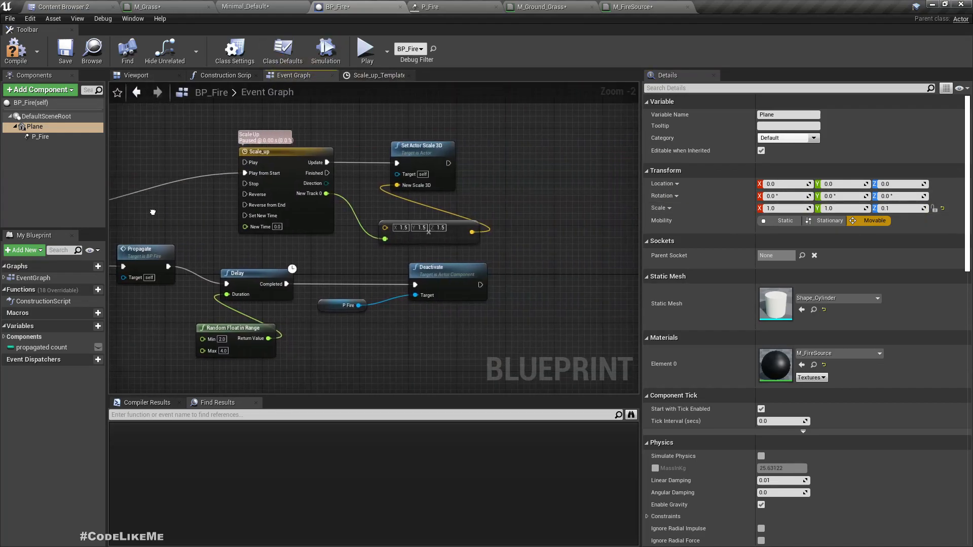
{"action": "scroll", "coordinate": [445, 228], "scroll_direction": "up", "scroll_amount": 2}
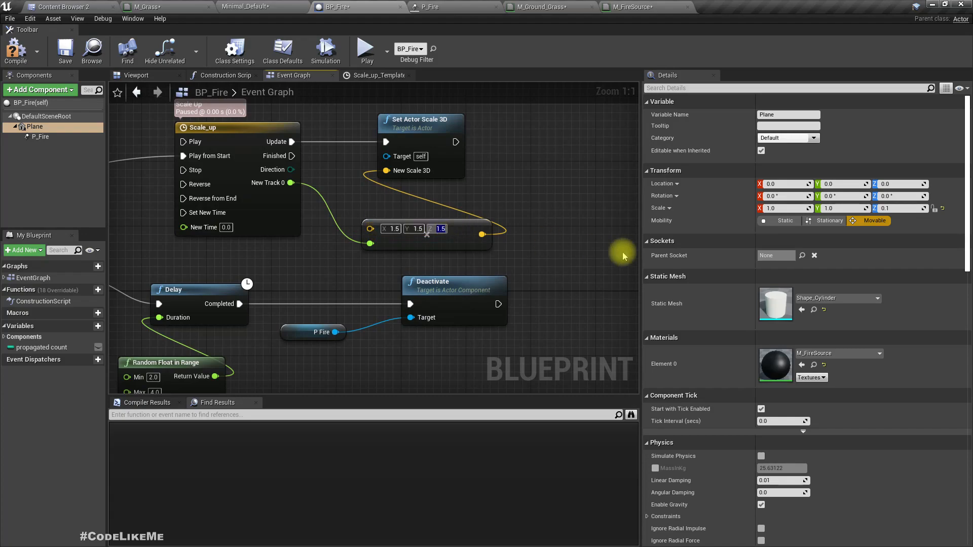
{"action": "left_click", "coordinate": [15, 51]}
Play the Minimal_Default level full screen and inspect the burn marks left by the flattened cylinder from several sides
{"action": "left_click", "coordinate": [254, 6]}
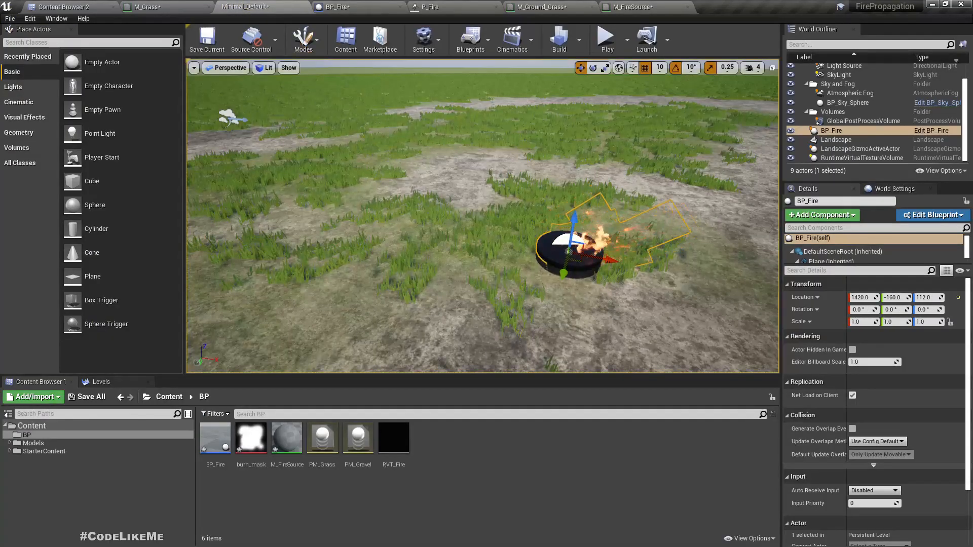
{"action": "key", "text": "F11"}
{"action": "key", "text": "alt+p"}
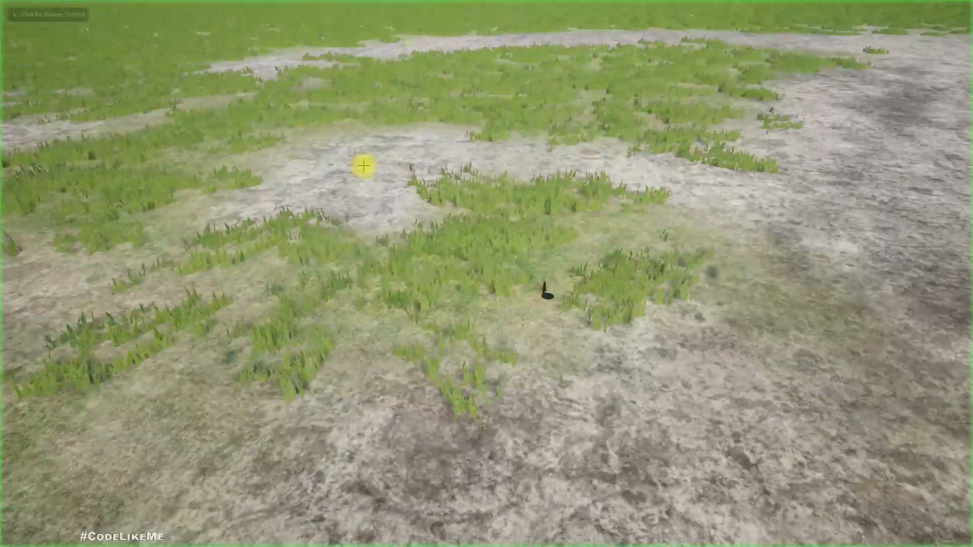
{"action": "key", "text": "w"}
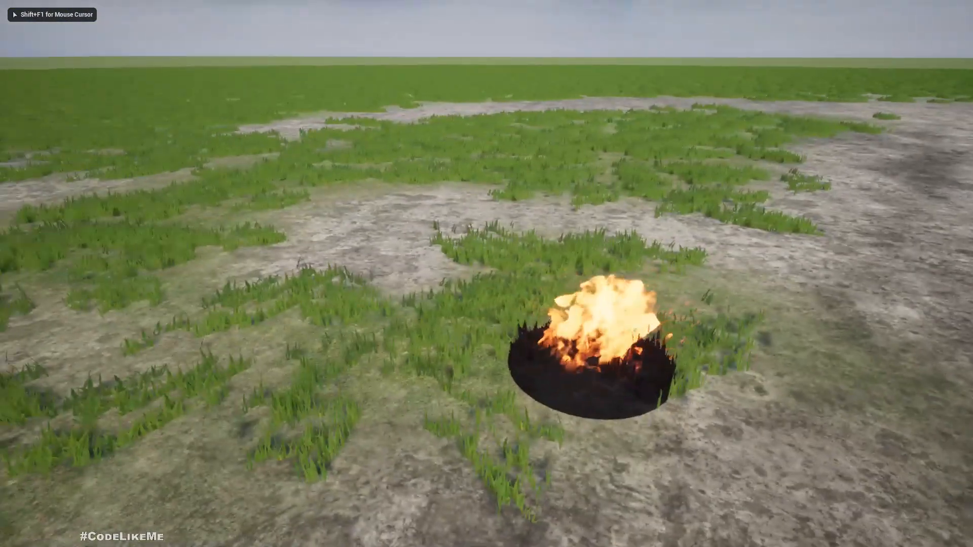
{"action": "key", "text": "d"}
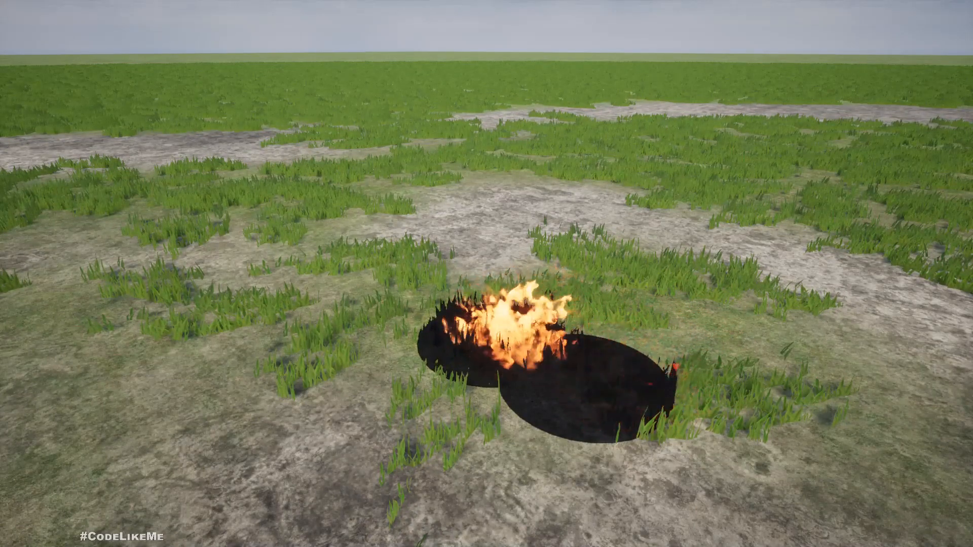
{"action": "key", "text": "d"}
{"action": "key", "text": "w"}
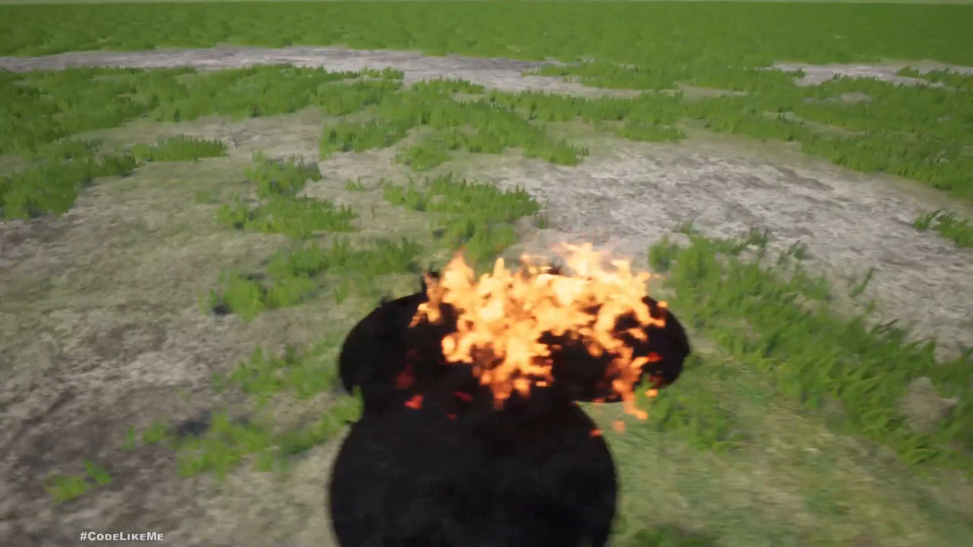
{"action": "key", "text": "s"}
{"action": "key", "text": "a"}
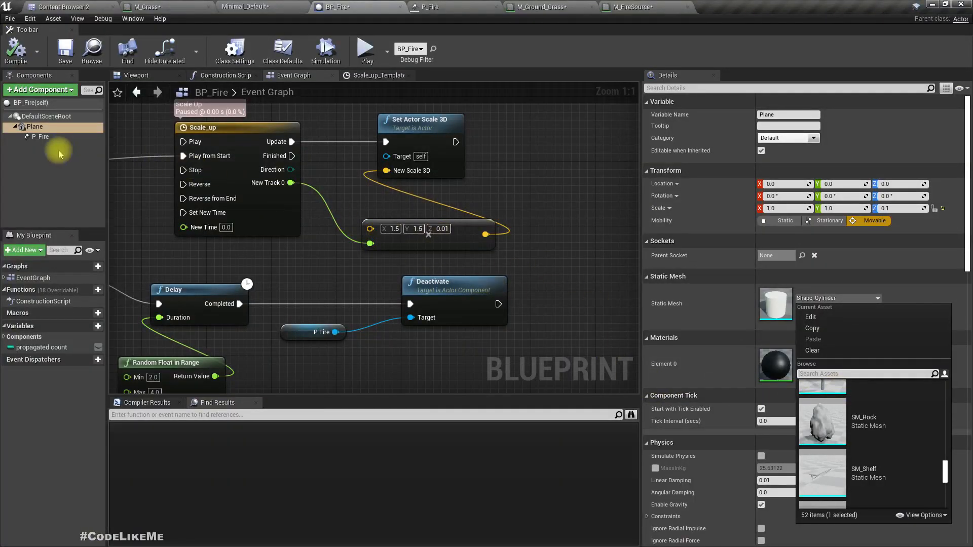
Set the Plane component's static mesh to SM_Rock, then play the level, inspect the spreading burn shapes and stop the play session
{"action": "left_click", "coordinate": [876, 422]}
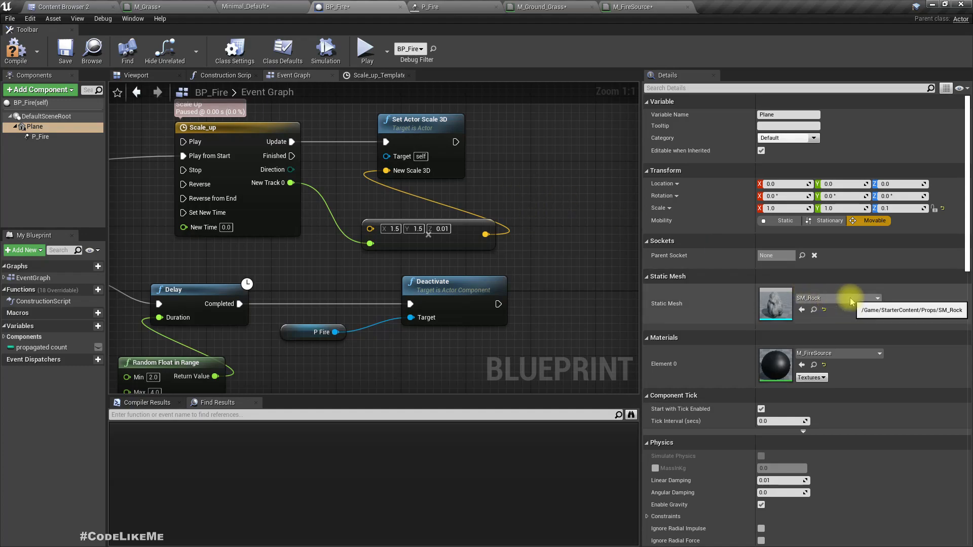
{"action": "left_click", "coordinate": [240, 8]}
{"action": "key", "text": "alt+p"}
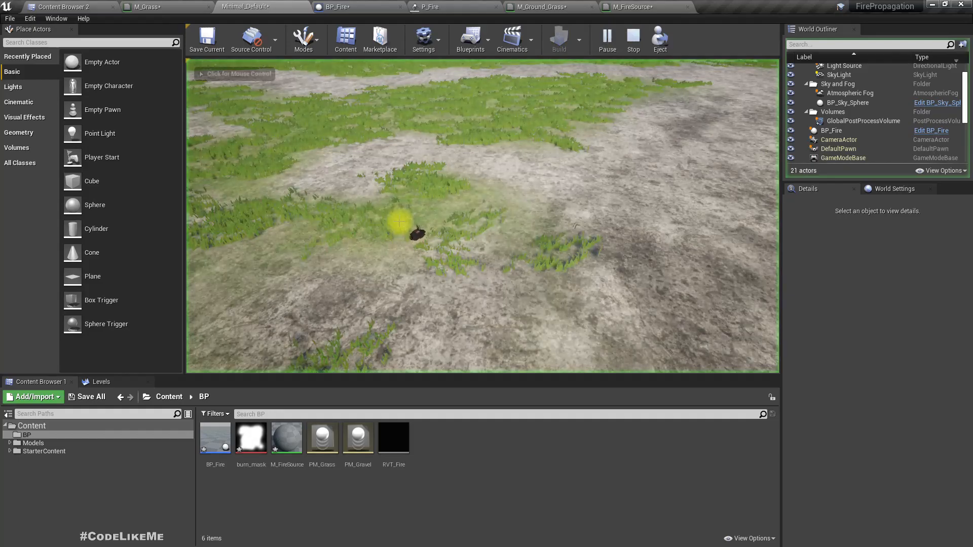
{"action": "key", "text": "w"}
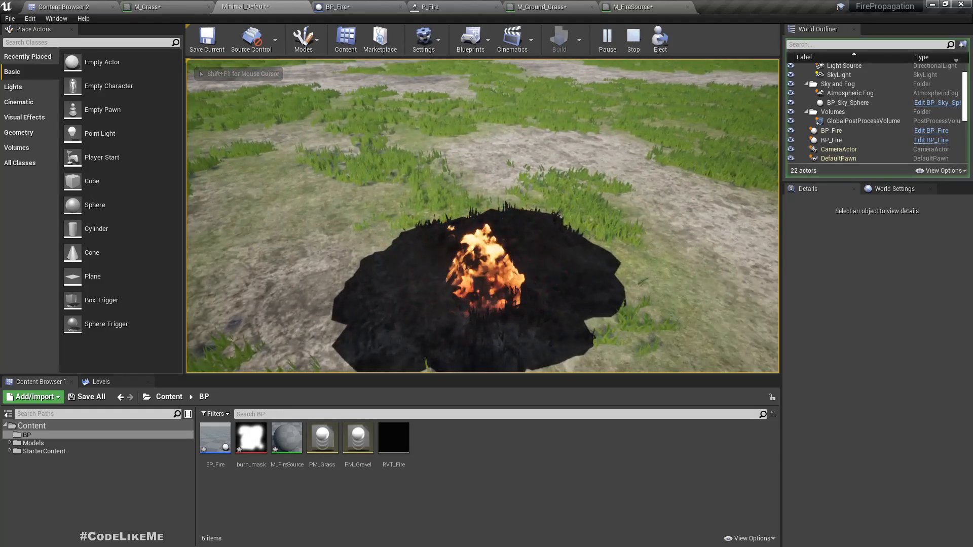
{"action": "key", "text": "a"}
{"action": "key", "text": "a"}
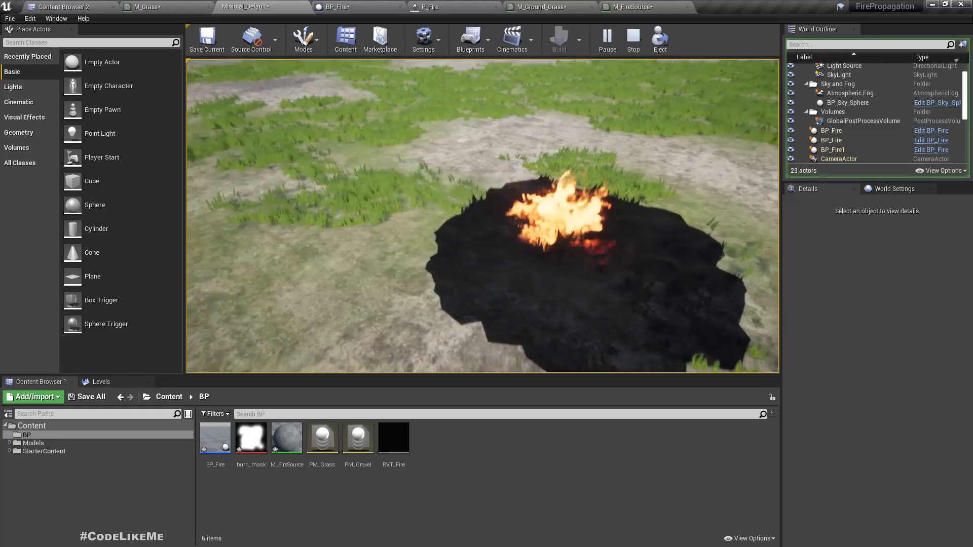
{"action": "key", "text": "a"}
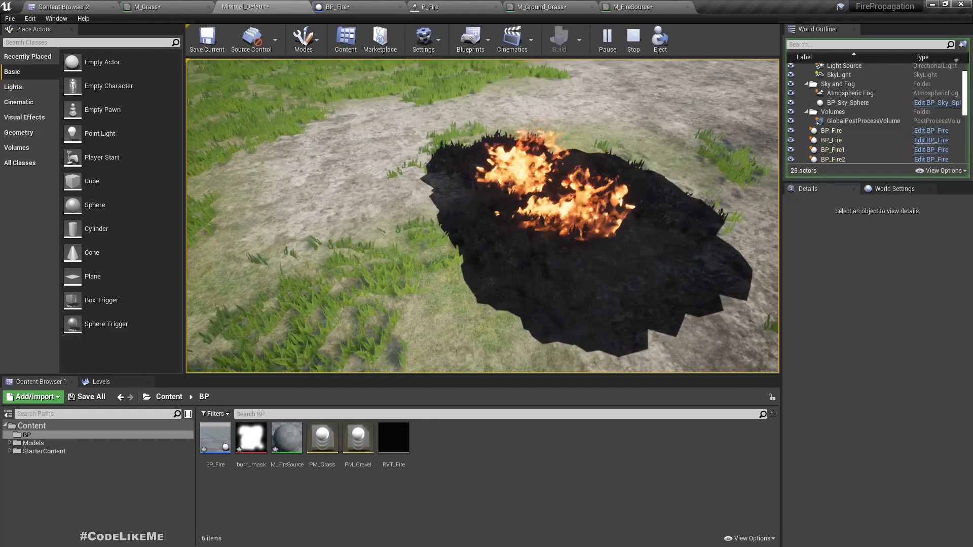
{"action": "key", "text": "a"}
{"action": "key", "text": "a"}
{"action": "key", "text": "s"}
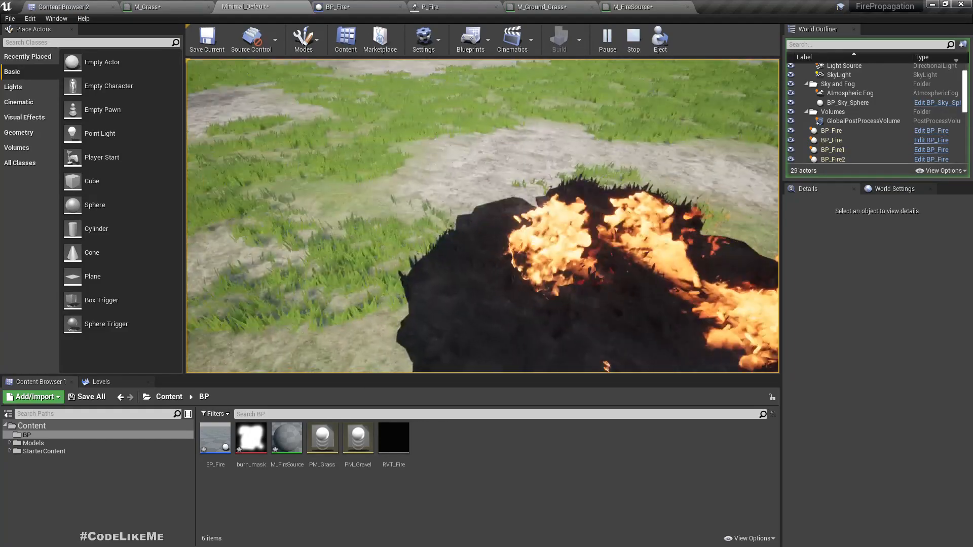
{"action": "key", "text": "Escape"}
In BP_Fire, set the scale vector multiplied by the timeline track to X 1.0, Y 1.0, Z 0.01 and compile
{"action": "left_click", "coordinate": [335, 7]}
{"action": "left_click", "coordinate": [161, 76]}
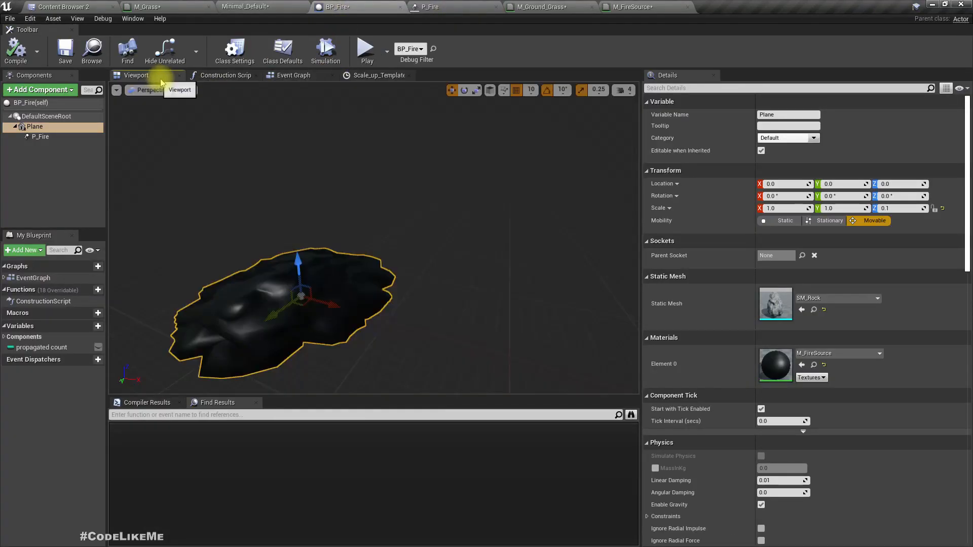
{"action": "mouse_move", "coordinate": [480, 270]}
{"action": "right_mouse_down"}
{"action": "mouse_move", "coordinate": [425, 294]}
{"action": "mouse_move", "coordinate": [480, 269]}
{"action": "right_mouse_up"}
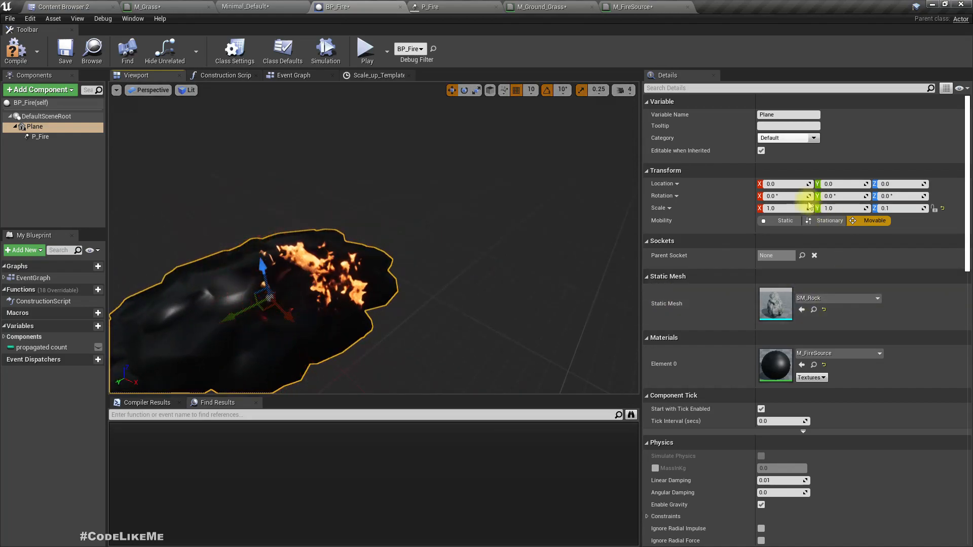
{"action": "left_click", "coordinate": [299, 78]}
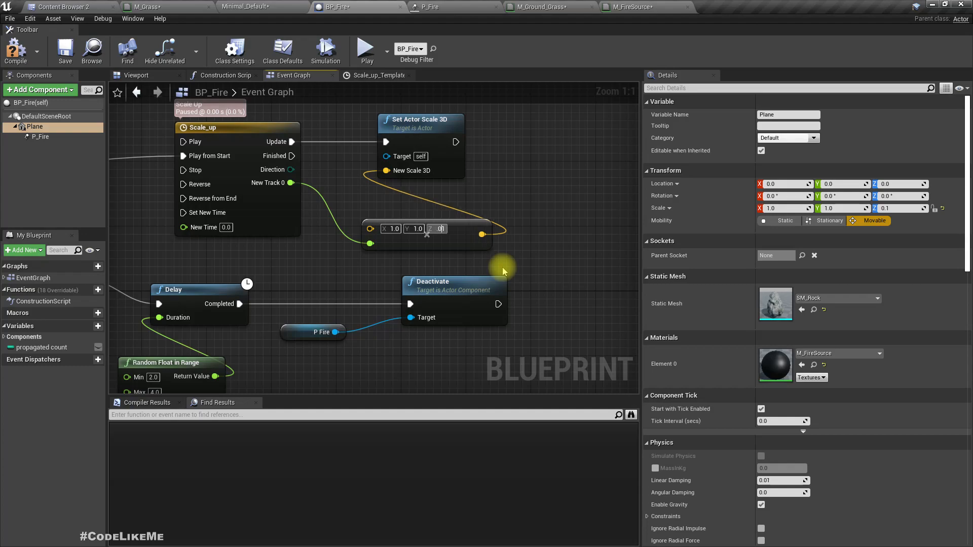
{"action": "left_click", "coordinate": [21, 53]}
Play the Minimal_Default level, examine the spreading fires and irregular burn mask from several sides, then stop the play session
{"action": "left_click", "coordinate": [246, 7]}
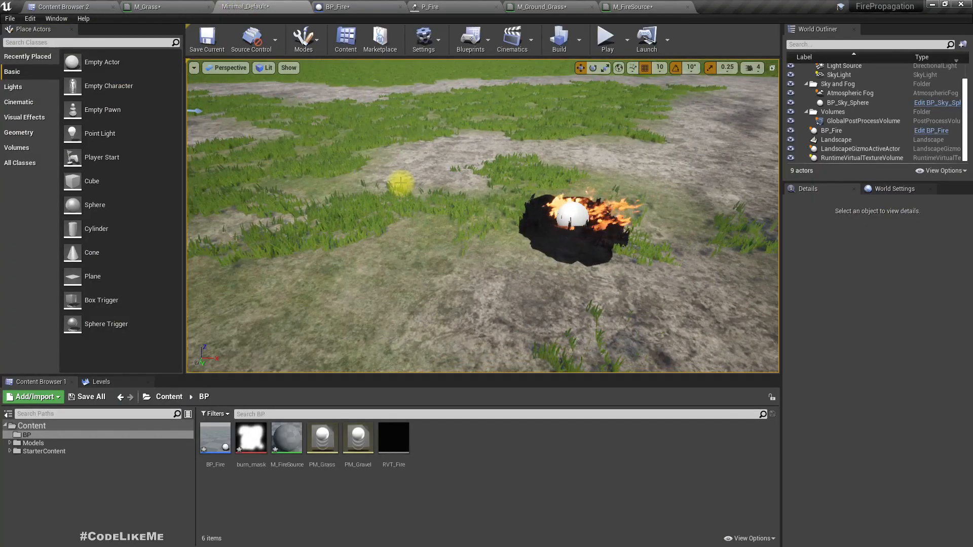
{"action": "key", "text": "alt+p"}
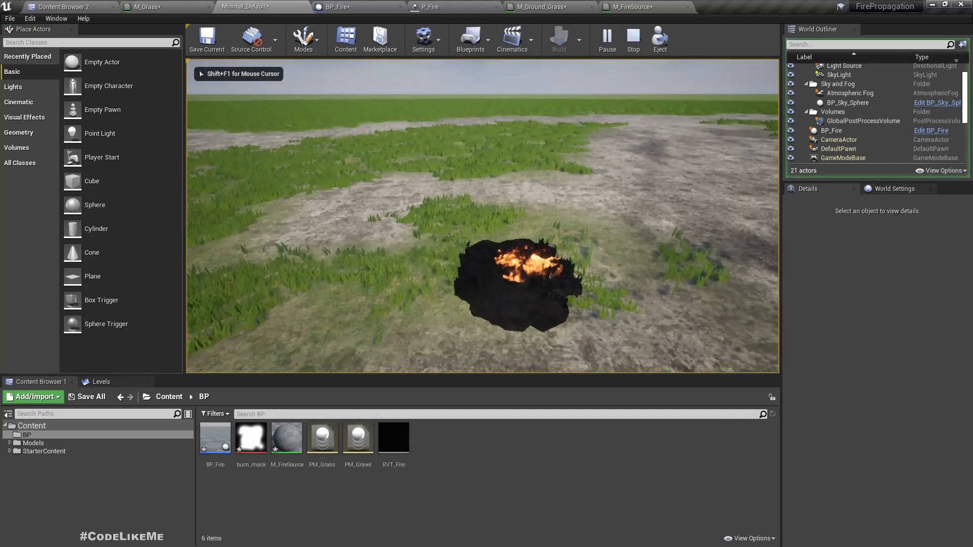
{"action": "key", "text": "d"}
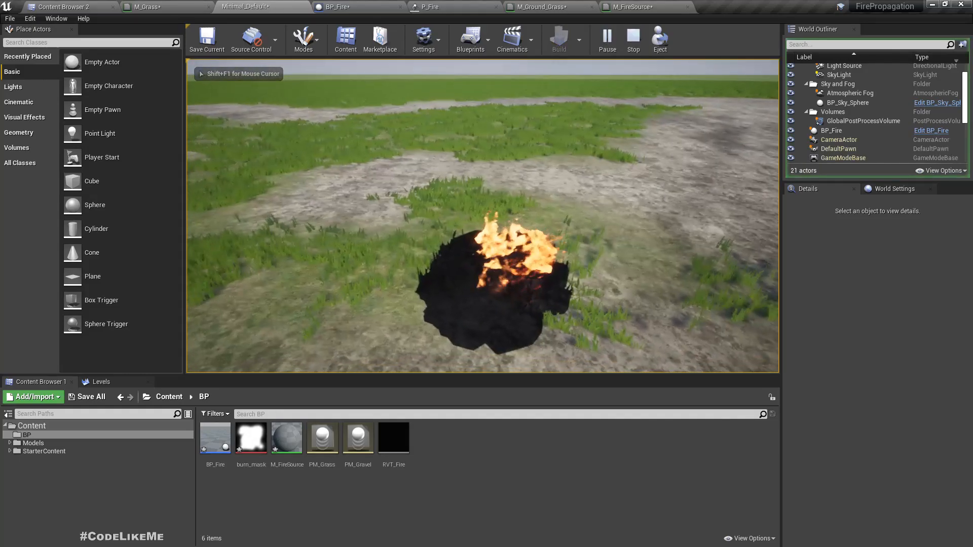
{"action": "key", "text": "a"}
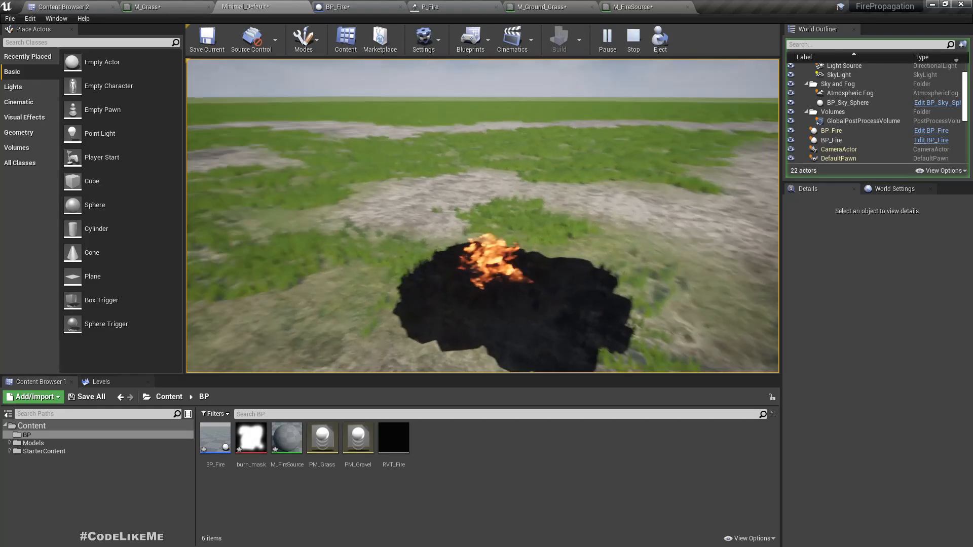
{"action": "key", "text": "d"}
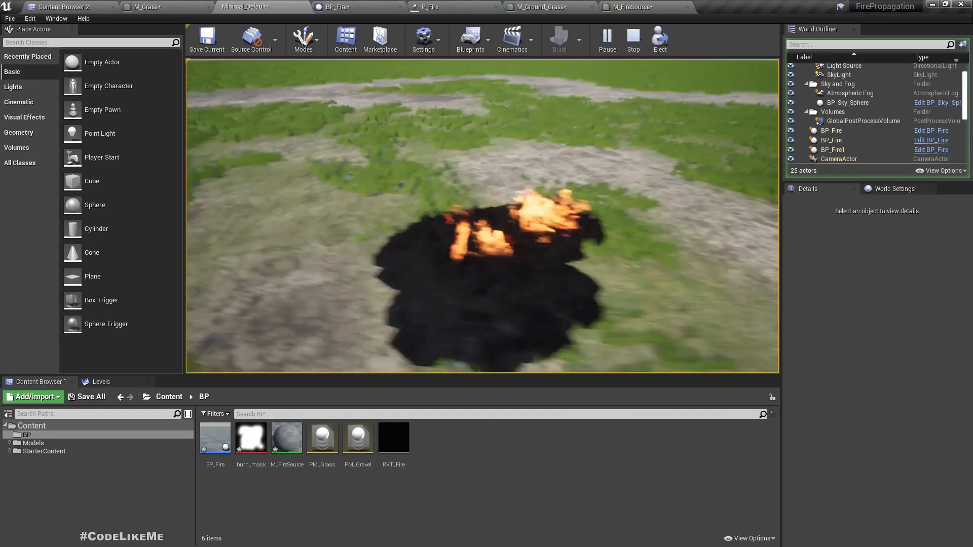
{"action": "key", "text": "d"}
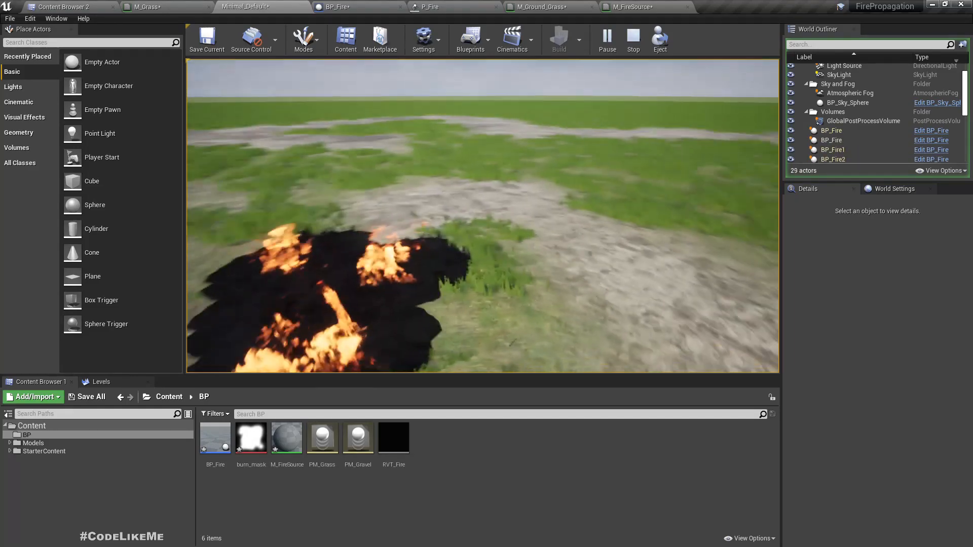
{"action": "key", "text": "a"}
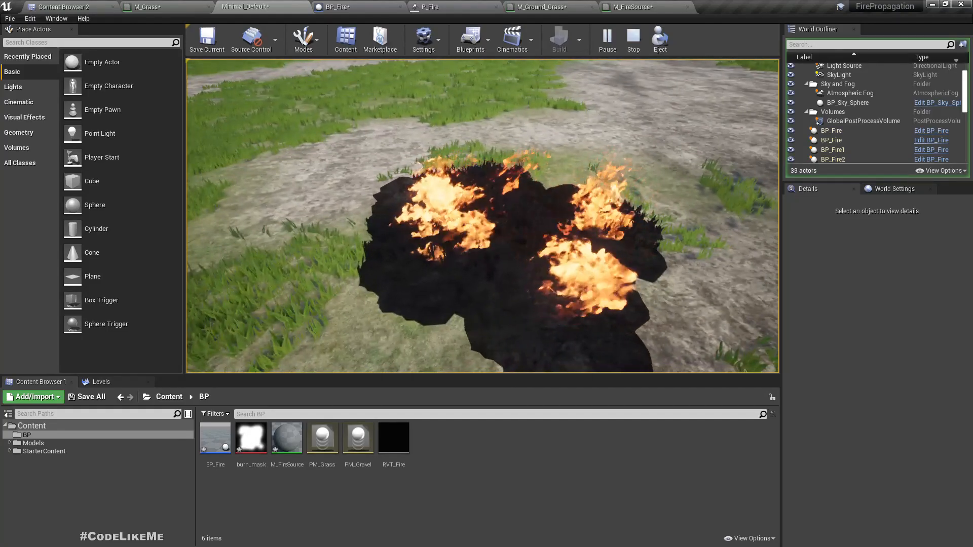
{"action": "key", "text": "a"}
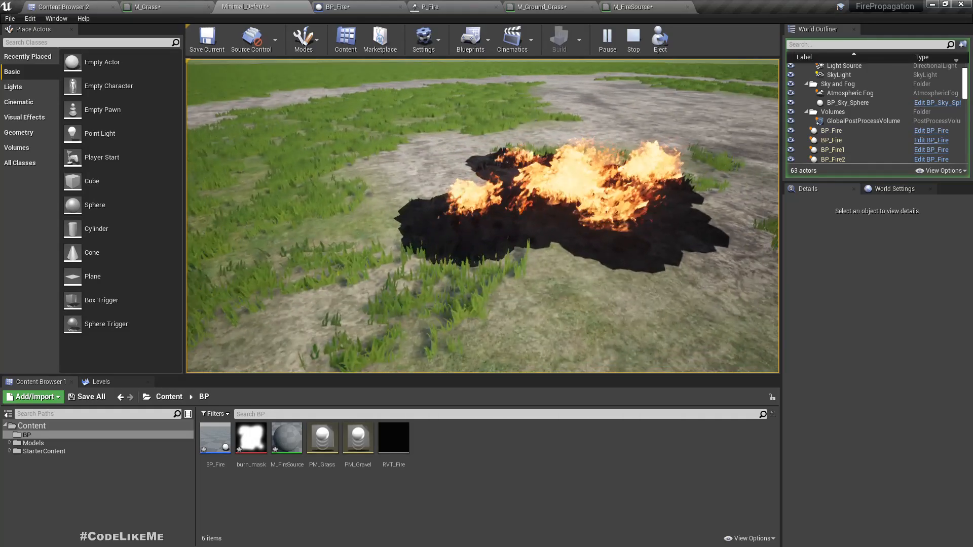
{"action": "key", "text": "a"}
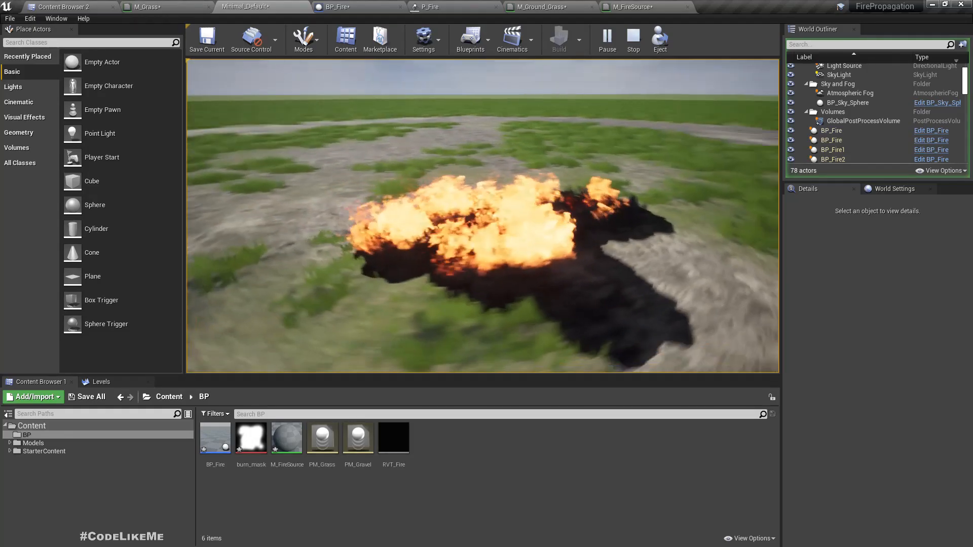
{"action": "key", "text": "a"}
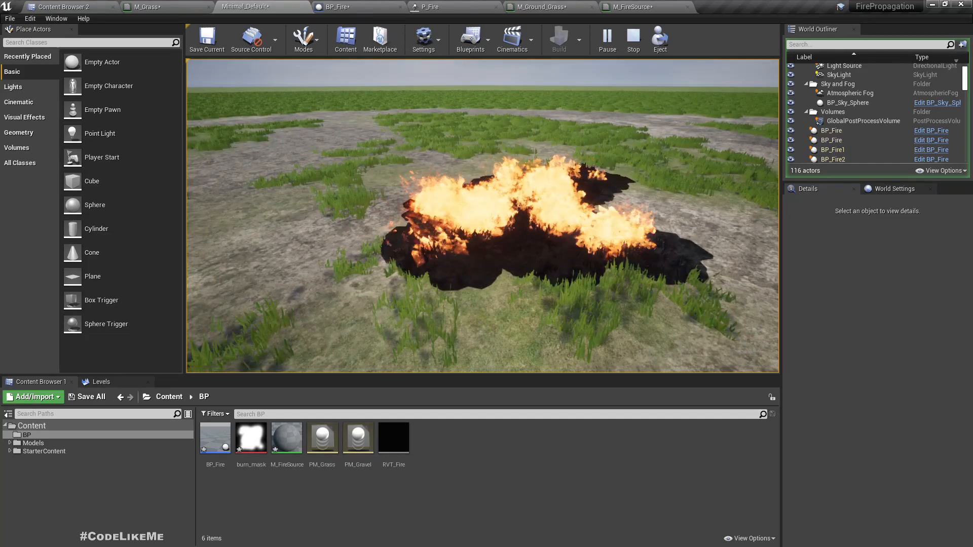
{"action": "key", "text": "a"}
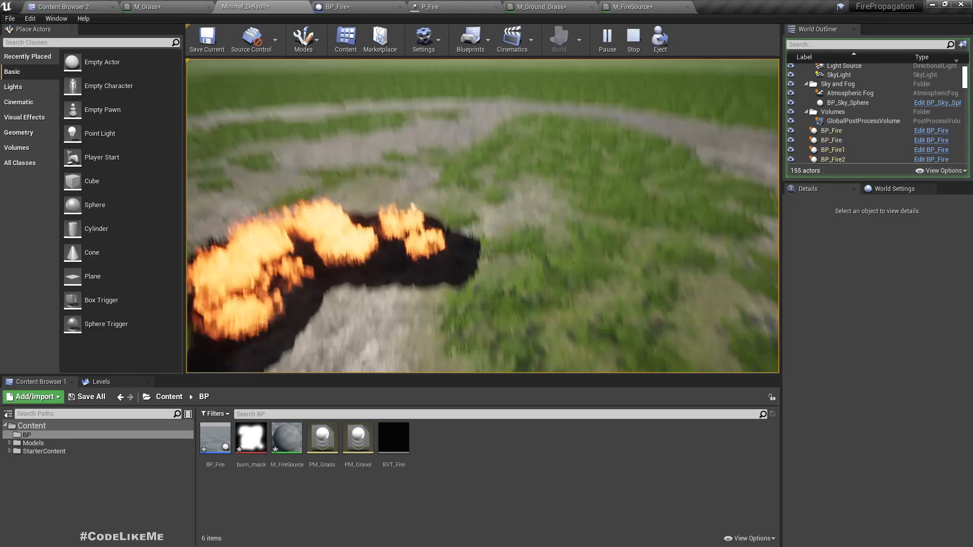
{"action": "key", "text": "w"}
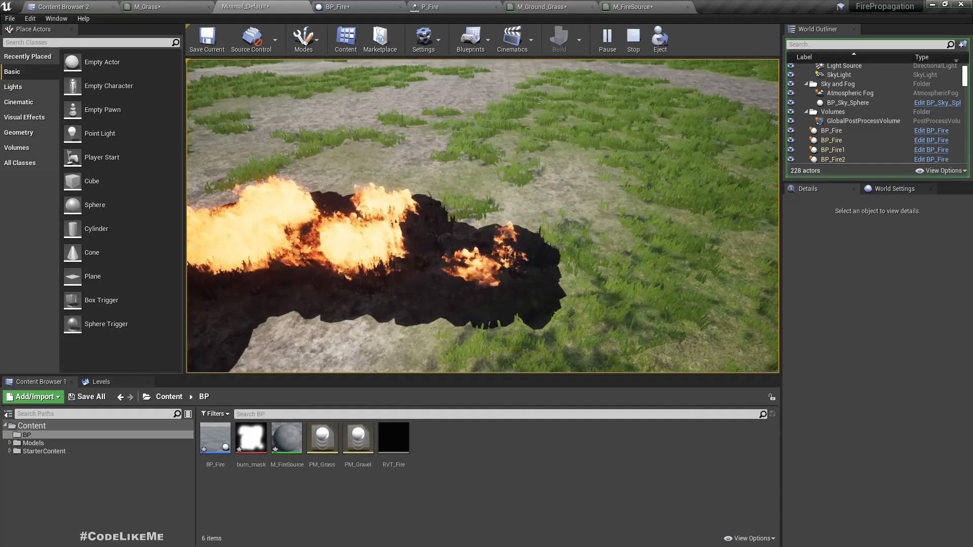
{"action": "key", "text": "d"}
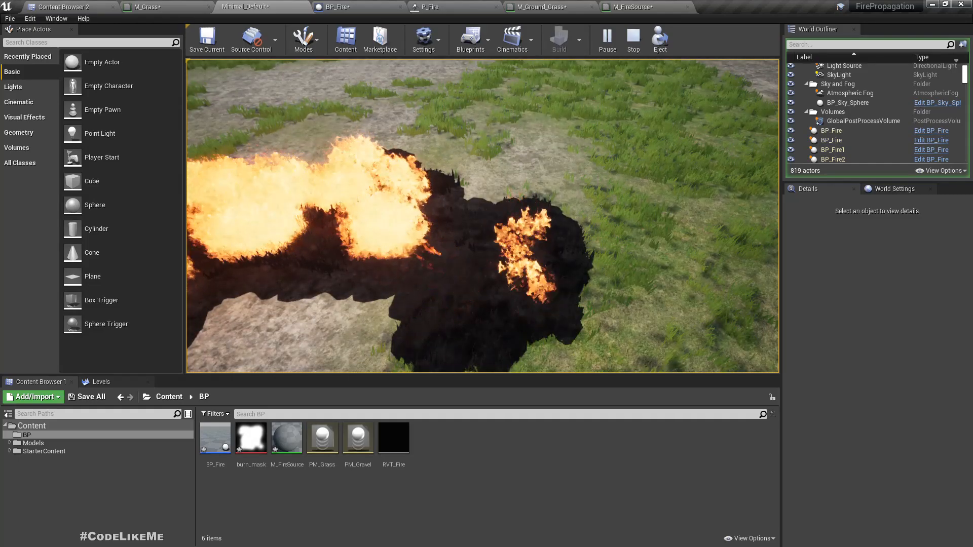
{"action": "key", "text": "Escape"}
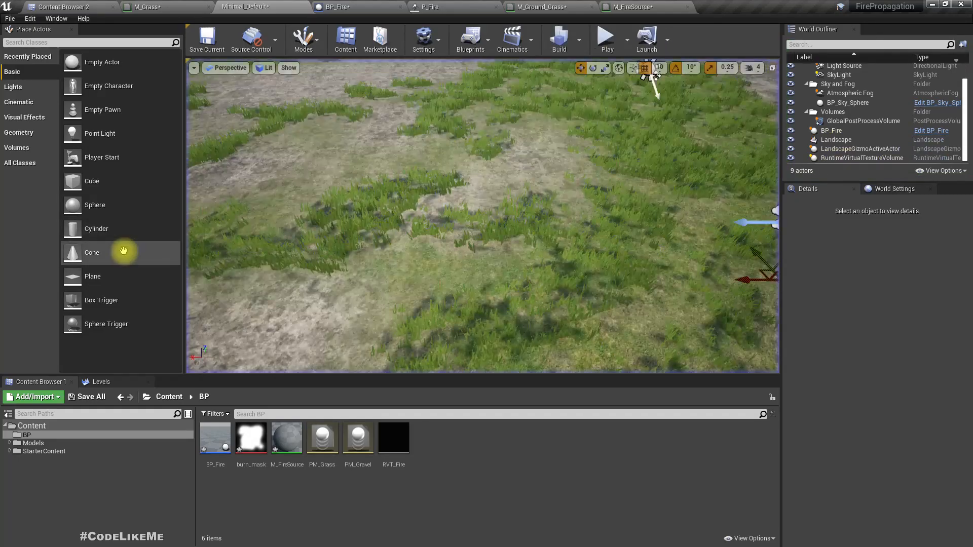
Save all modified assets, then open the Plane component's SM_Rock mesh from BP_Fire with simple collision displayed
{"action": "right_click_drag", "start_coordinate": [586, 213], "coordinate": [588, 212]}
{"action": "key", "text": "ctrl+shift+s"}
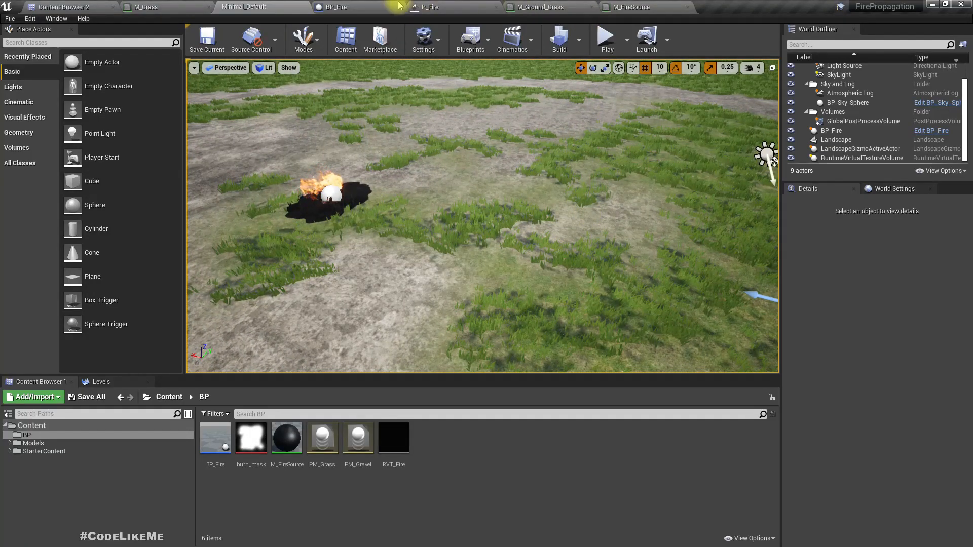
{"action": "left_click", "coordinate": [404, 9]}
{"action": "scroll", "coordinate": [856, 335], "scroll_direction": "down", "scroll_amount": 4}
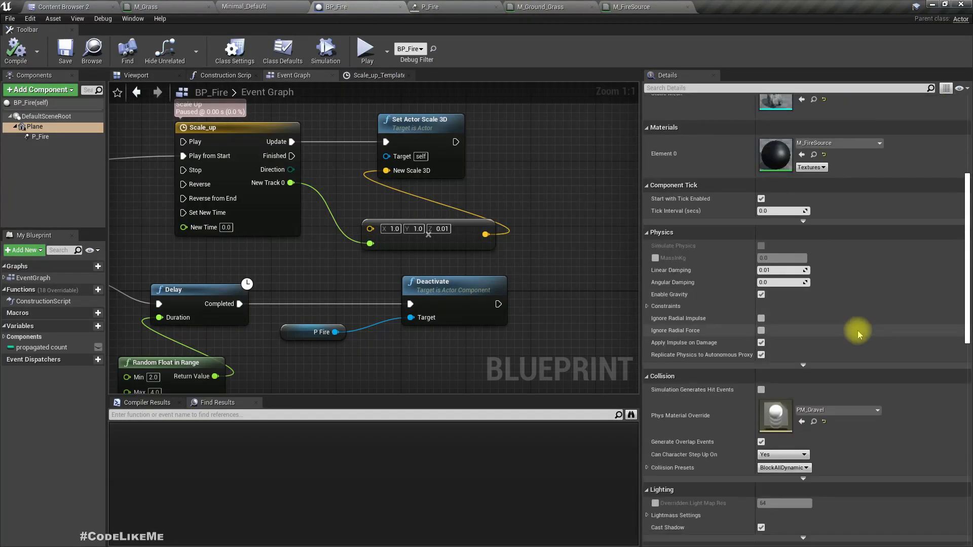
{"action": "double_click", "coordinate": [774, 105]}
{"action": "left_click", "coordinate": [376, 38]}
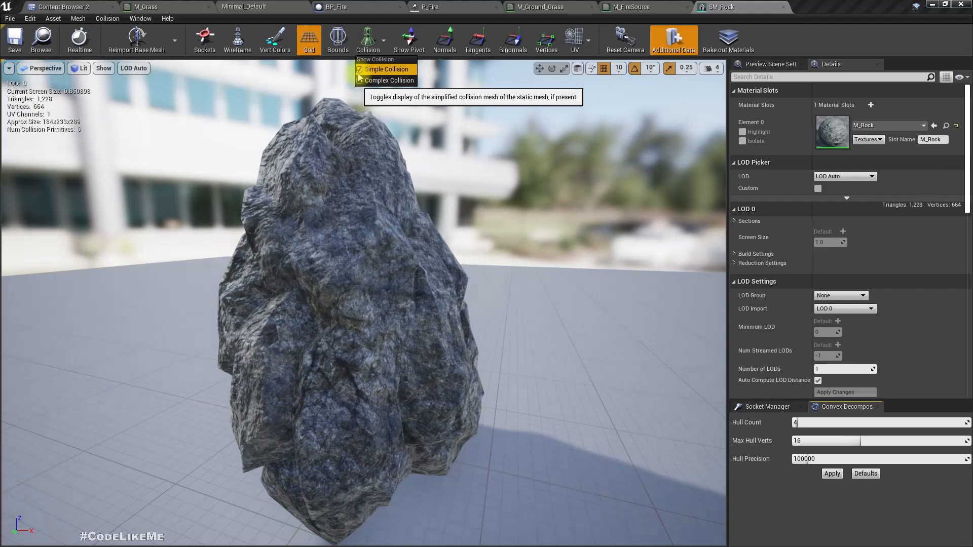
{"action": "left_click", "coordinate": [535, 242]}
{"action": "scroll", "coordinate": [527, 238], "scroll_direction": "down", "scroll_amount": 7}
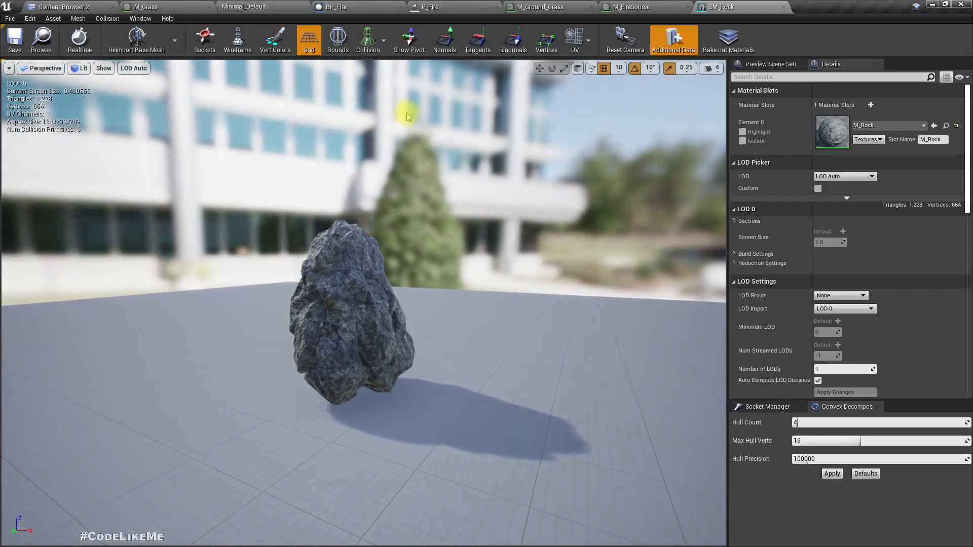
Generate convex decomposition collision for SM_Rock with Hull Count 4, Max Hull Verts 16 and Hull Precision 100000
{"action": "left_click", "coordinate": [368, 41]}
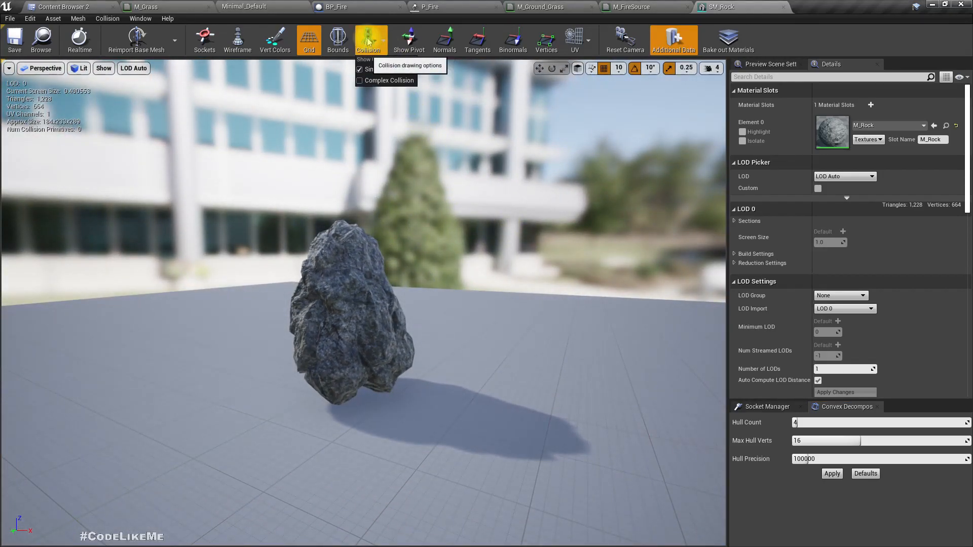
{"action": "left_click", "coordinate": [734, 221]}
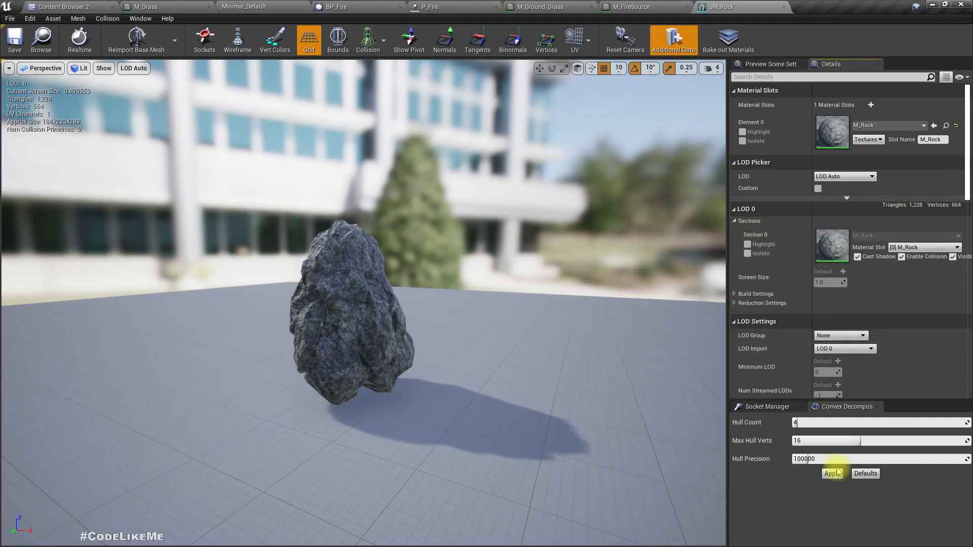
{"action": "left_click_drag", "start_coordinate": [492, 389], "coordinate": [485, 385]}
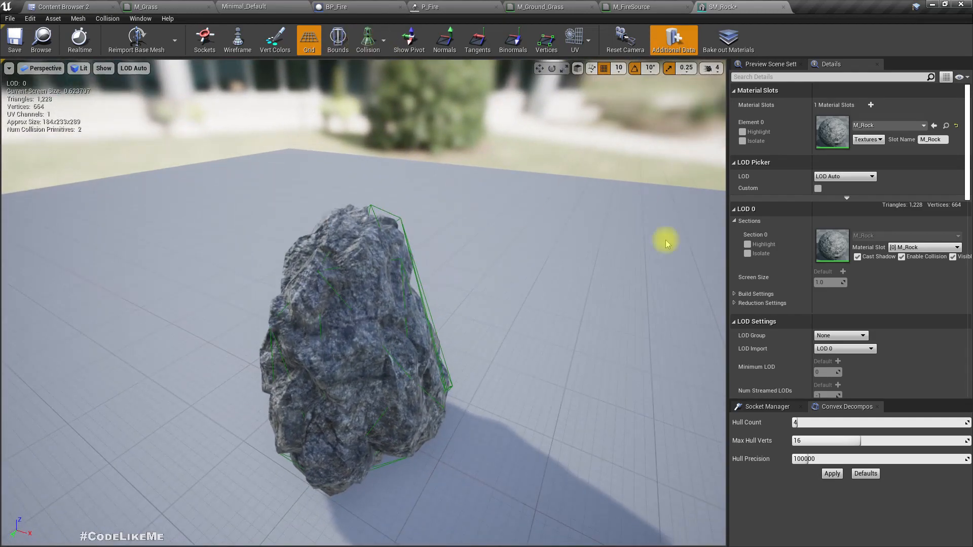
Set SM_Rock's simple collision physical material to PM_Gravel and save the mesh
{"action": "scroll", "coordinate": [872, 256], "scroll_direction": "down", "scroll_amount": 6}
{"action": "scroll", "coordinate": [872, 257], "scroll_direction": "down", "scroll_amount": 3}
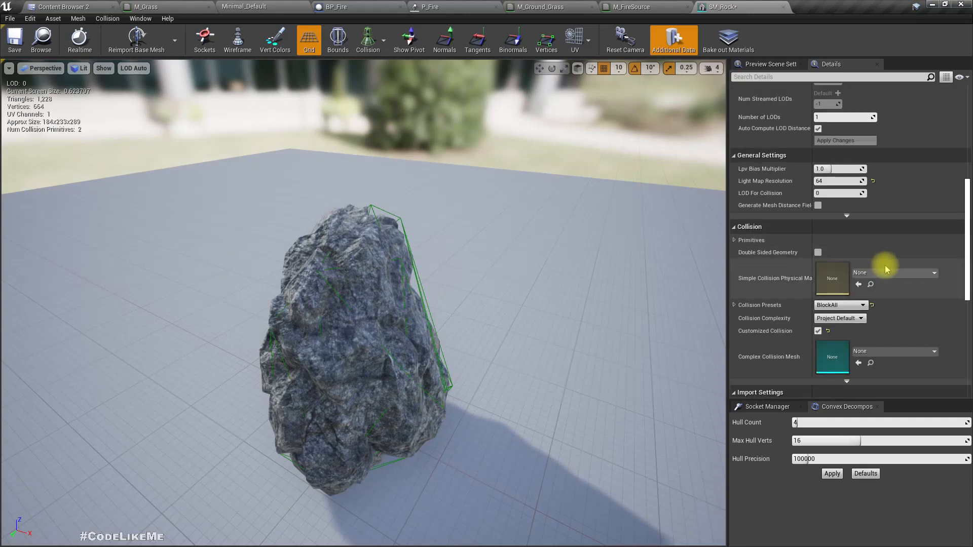
{"action": "left_click", "coordinate": [887, 274]}
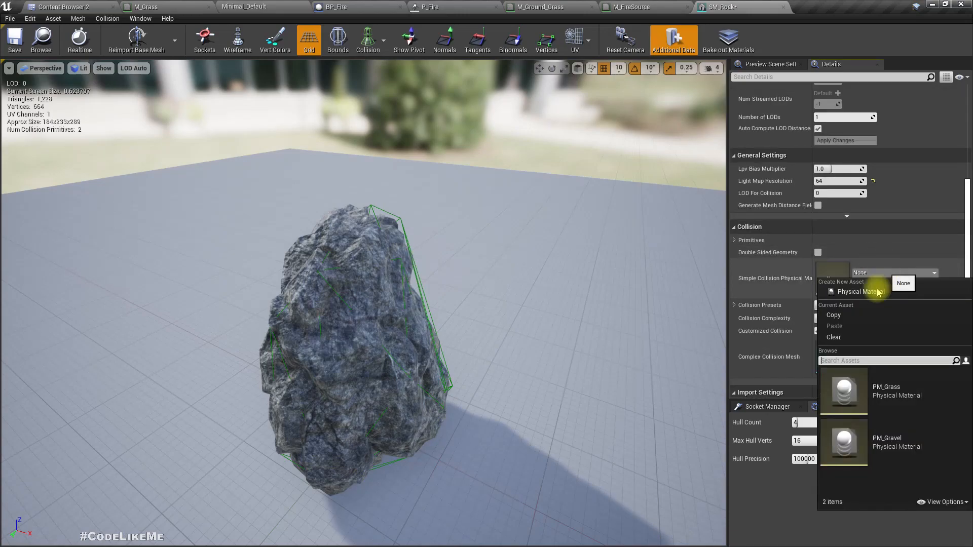
{"action": "left_click", "coordinate": [888, 439]}
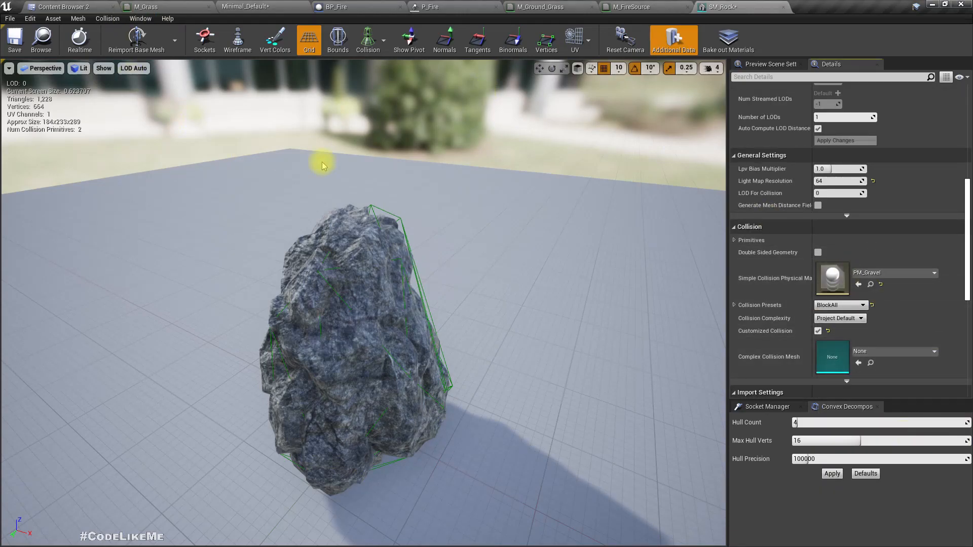
{"action": "left_click", "coordinate": [14, 38]}
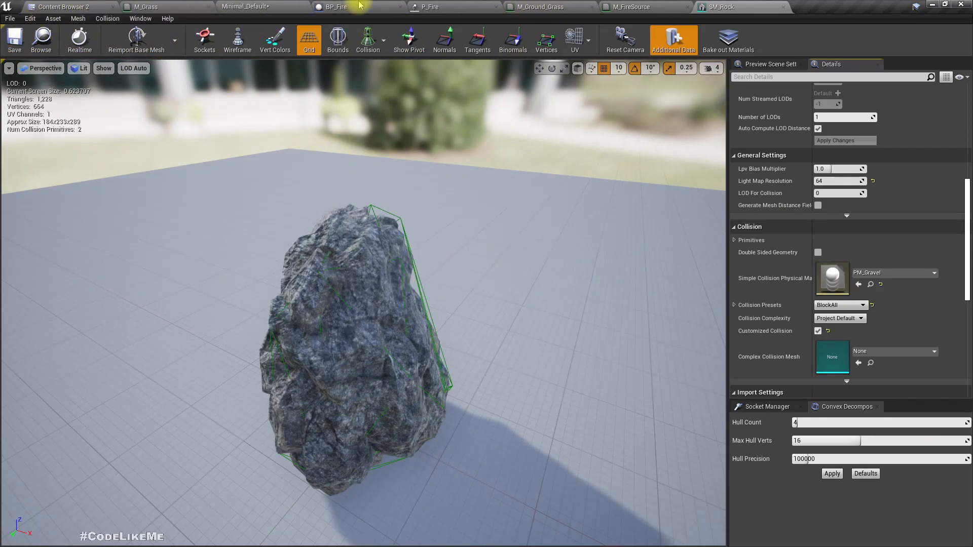
Play the Minimal_Default level full screen, follow the fire's spread and burn mask edges with the new rock collision, then stop playing
{"action": "left_click", "coordinate": [337, 7]}
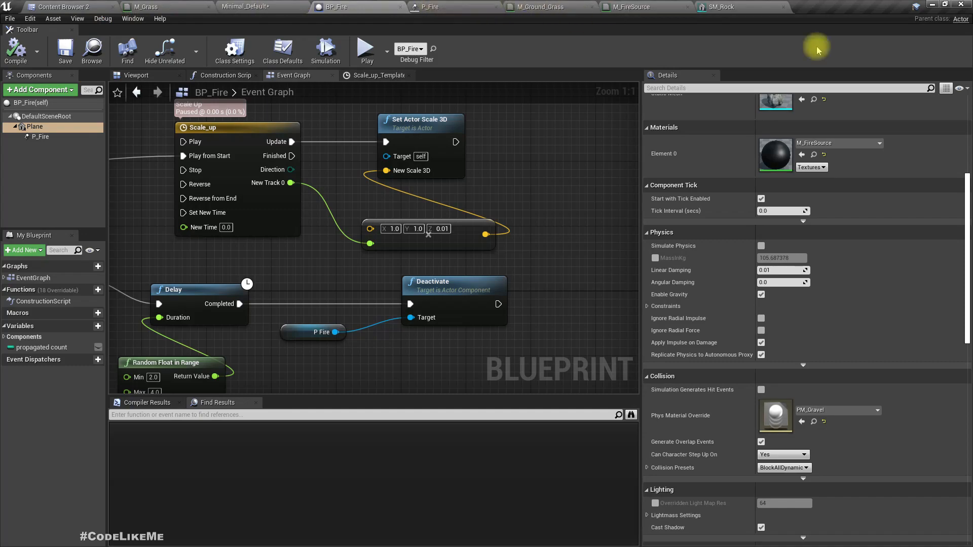
{"action": "left_click", "coordinate": [278, 6]}
{"action": "right_click_drag", "start_coordinate": [404, 203], "coordinate": [399, 203]}
{"action": "key", "text": "w"}
{"action": "key", "text": "F11"}
{"action": "key", "text": "alt+p"}
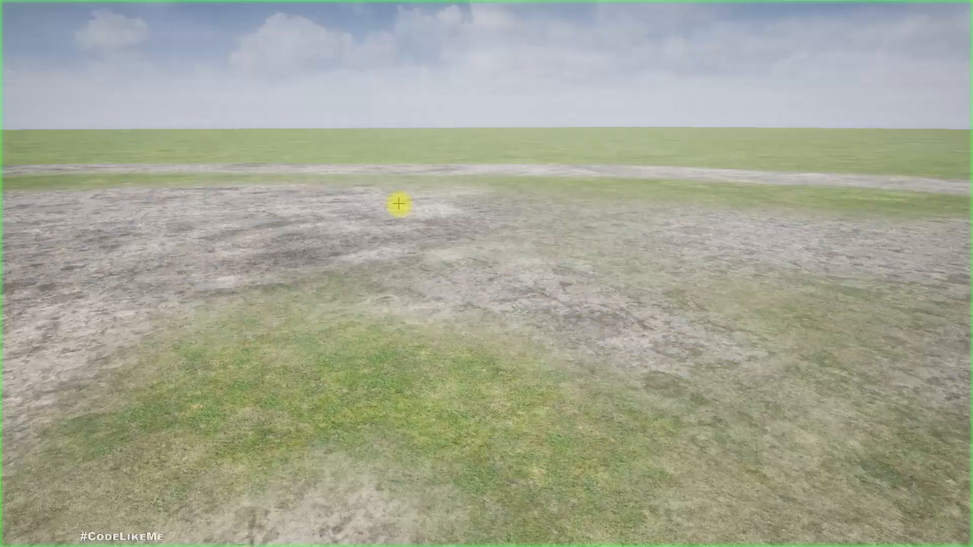
{"action": "left_click", "coordinate": [398, 203]}
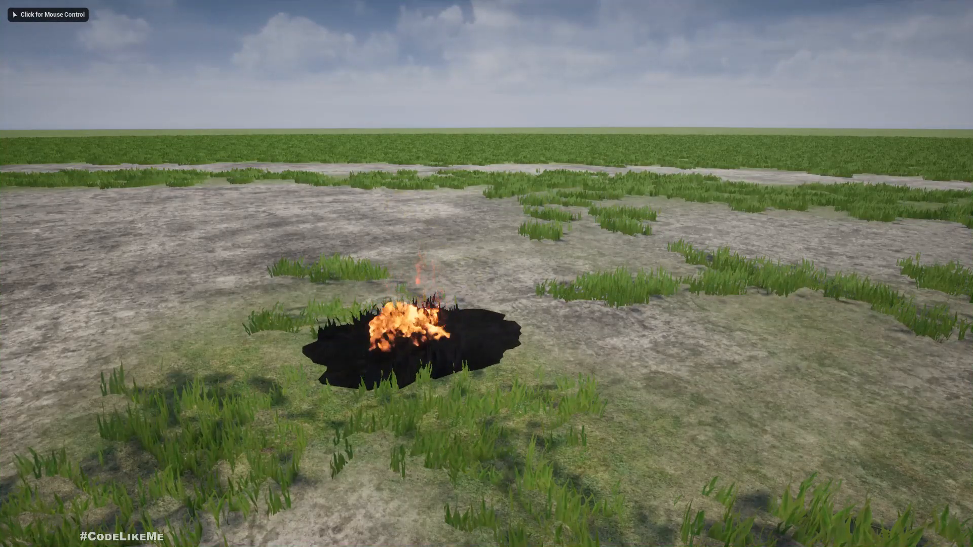
{"action": "key", "text": "w"}
{"action": "key", "text": "w"}
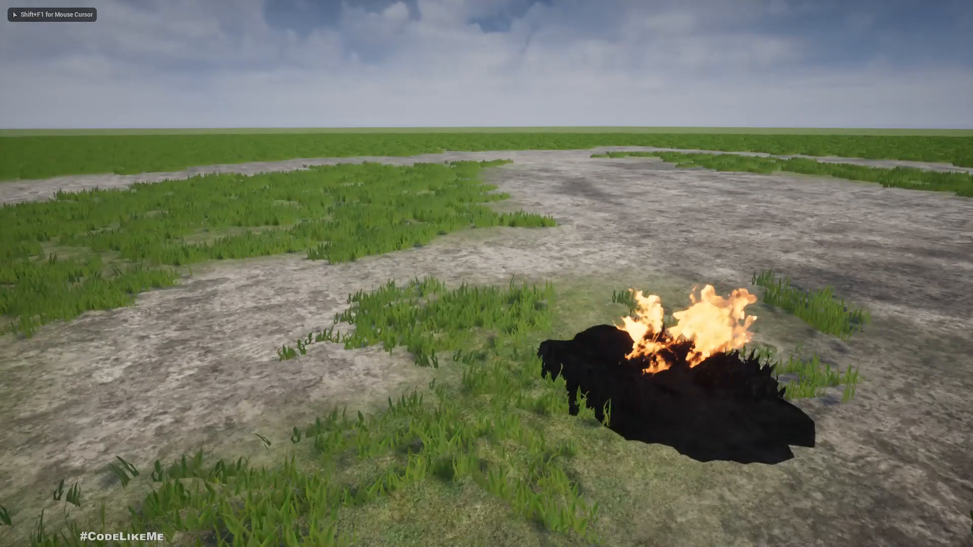
{"action": "key", "text": "w"}
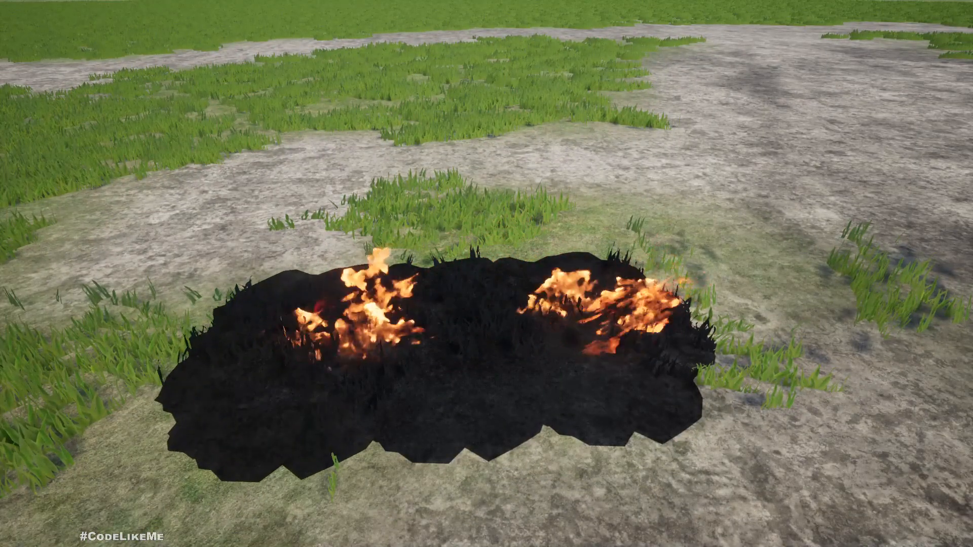
{"action": "key", "text": "a"}
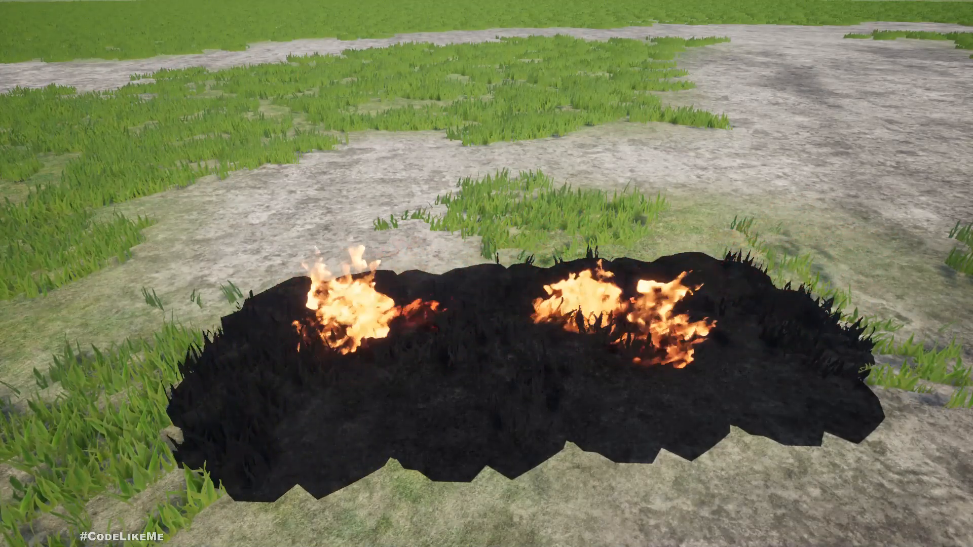
{"action": "key", "text": "a"}
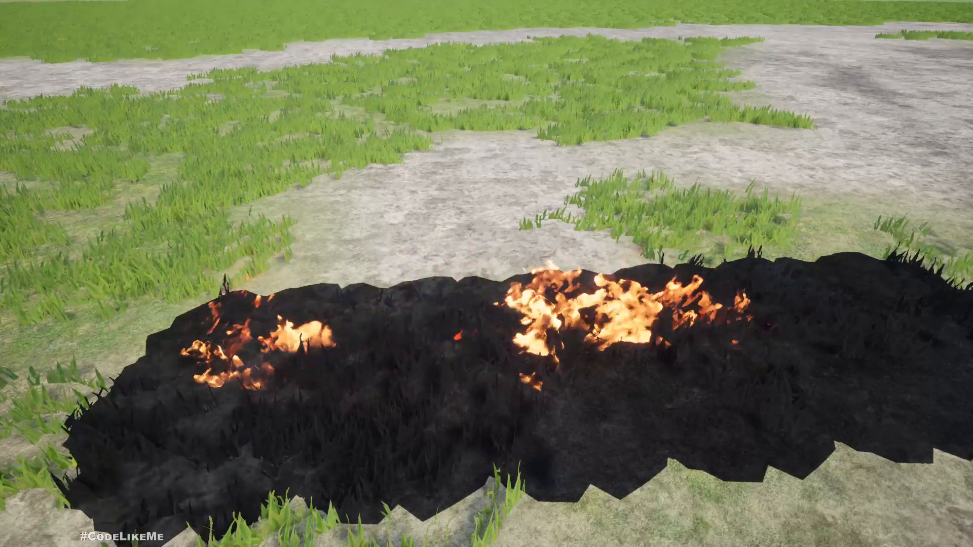
{"action": "key", "text": "a"}
{"action": "key", "text": "a"}
{"action": "key", "text": "d"}
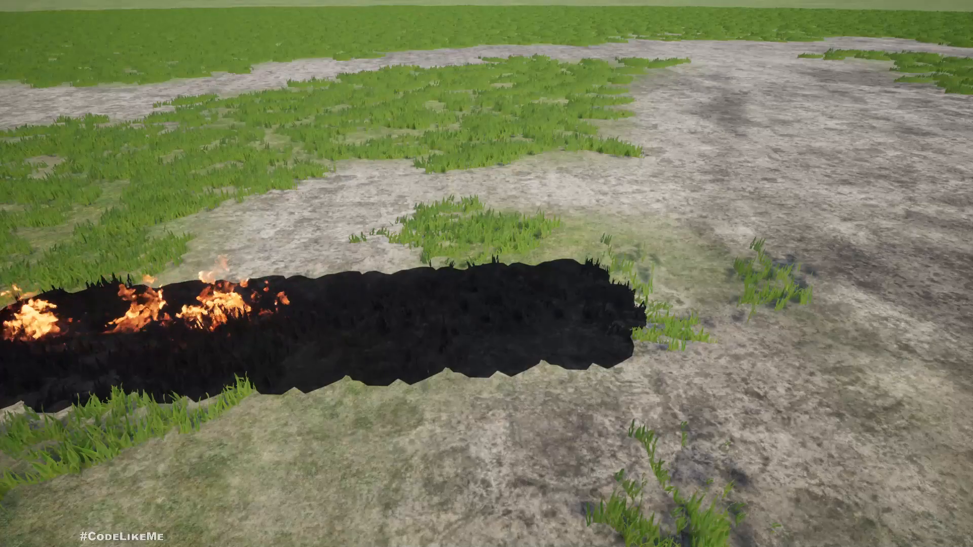
{"action": "key", "text": "Escape"}
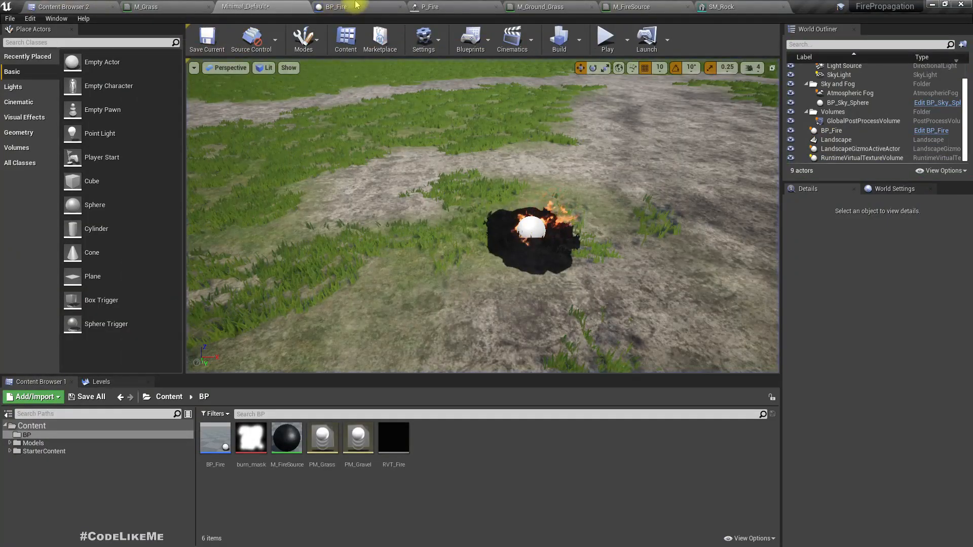
Search the project content for noise and add the T_Perlin_Noise_M texture to the M_Ground_Grass graph below the BreakMaterialAttributes node
{"action": "left_click", "coordinate": [356, 6]}
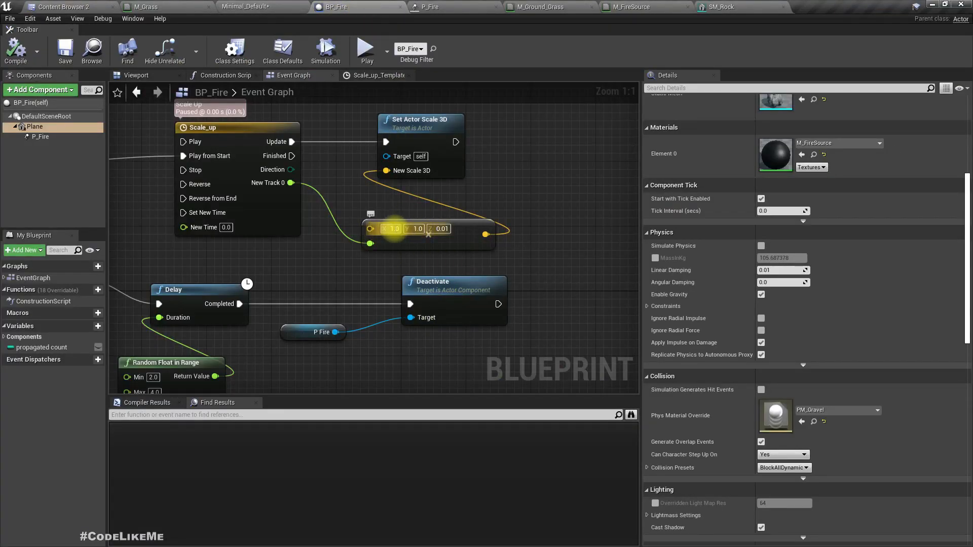
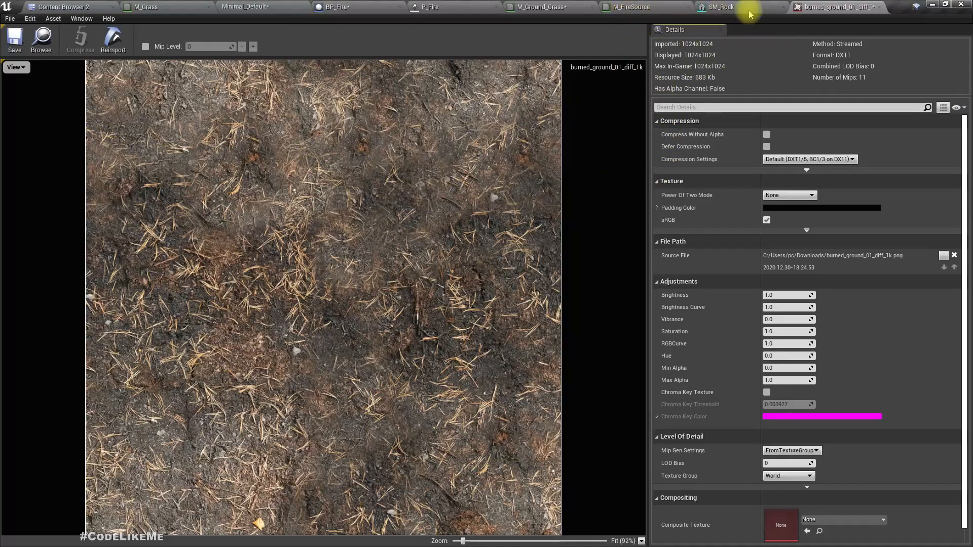
{"action": "left_click", "coordinate": [574, 7]}
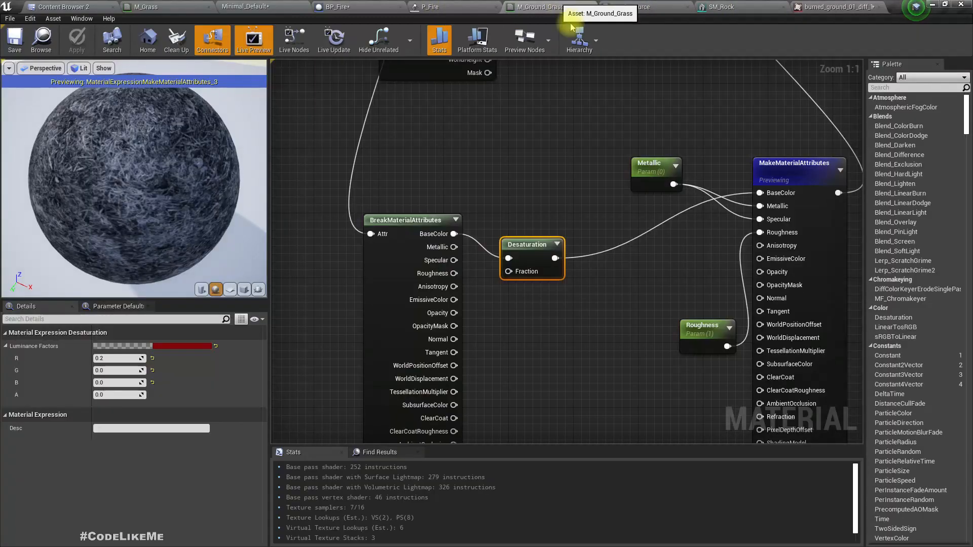
{"action": "scroll", "coordinate": [623, 302], "scroll_direction": "down", "scroll_amount": 3}
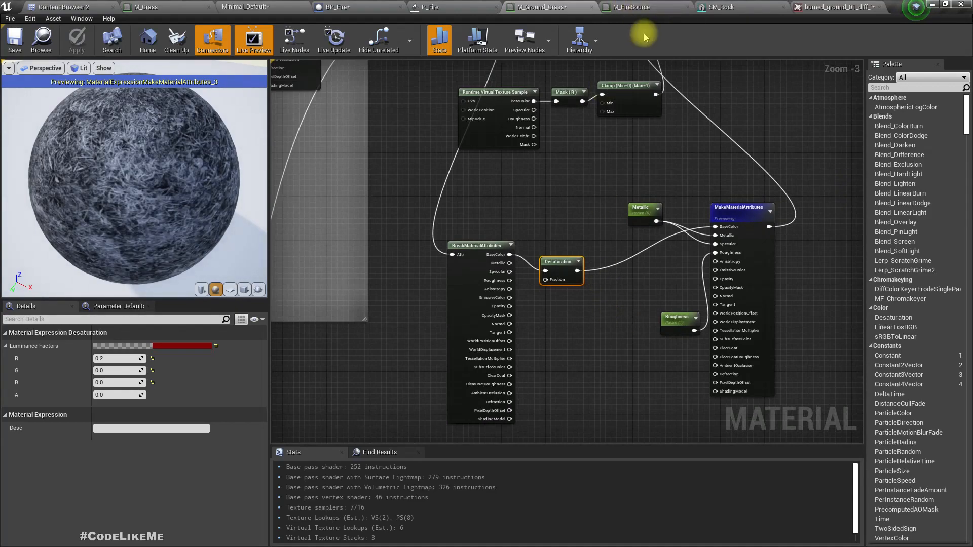
{"action": "right_click_drag", "start_coordinate": [584, 353], "coordinate": [664, 381]}
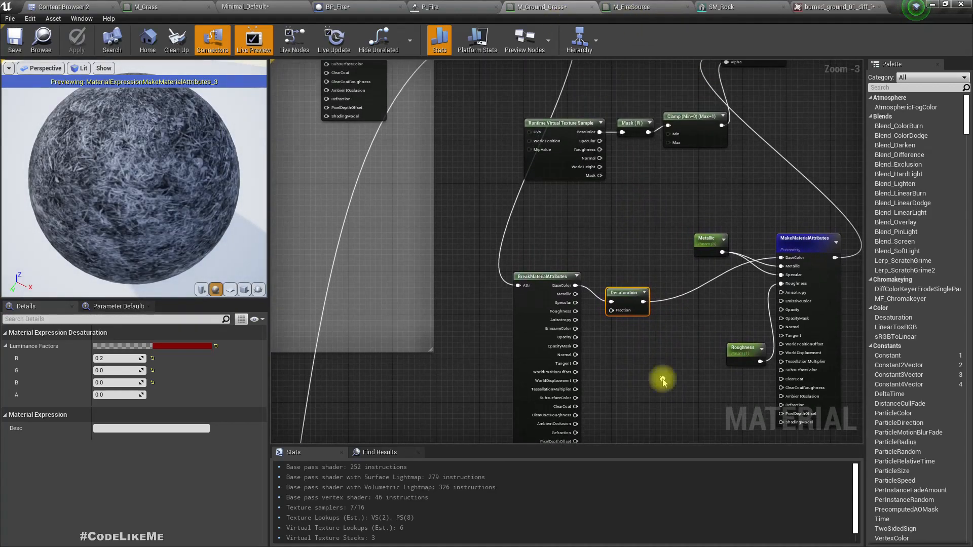
{"action": "right_click_drag", "start_coordinate": [446, 382], "coordinate": [448, 225]}
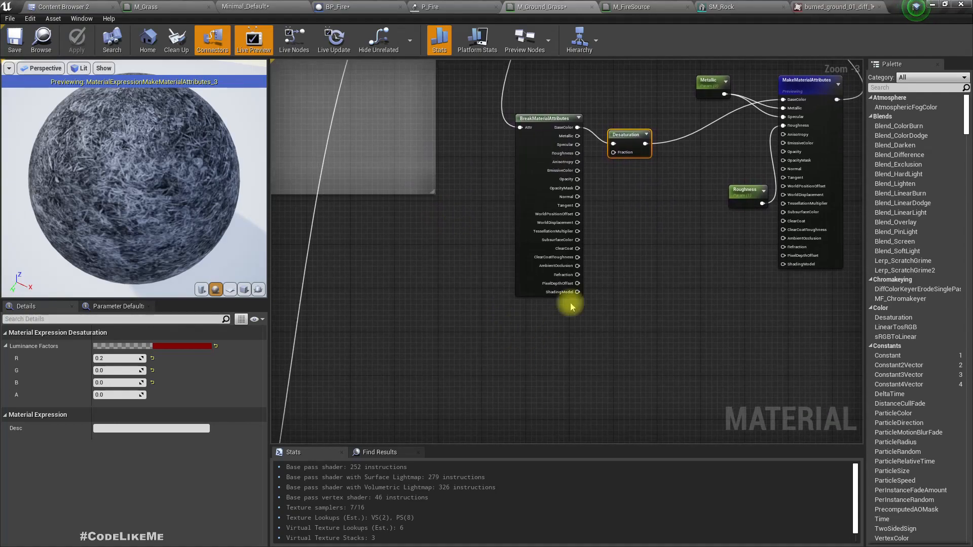
{"action": "right_click", "coordinate": [469, 360]}
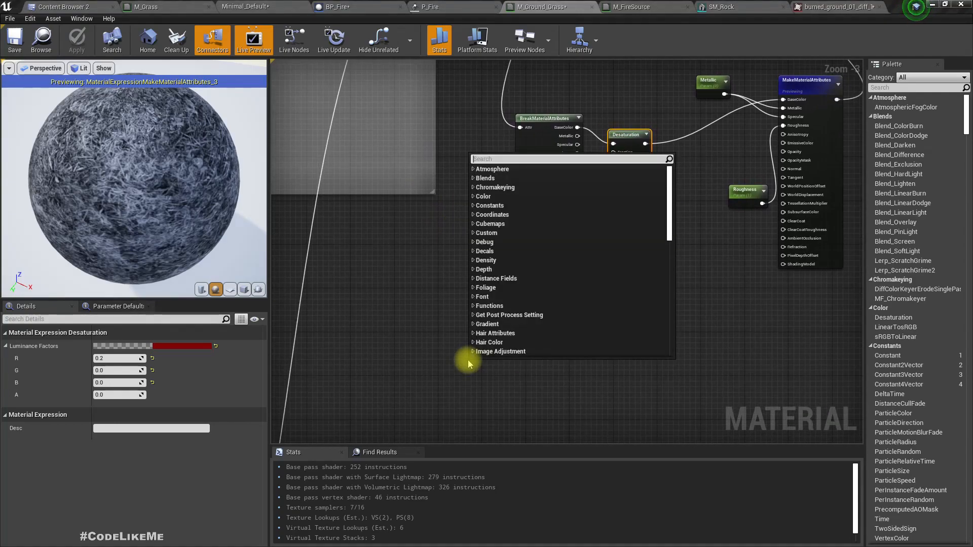
{"action": "left_click", "coordinate": [89, 4]}
{"action": "left_click", "coordinate": [71, 52]}
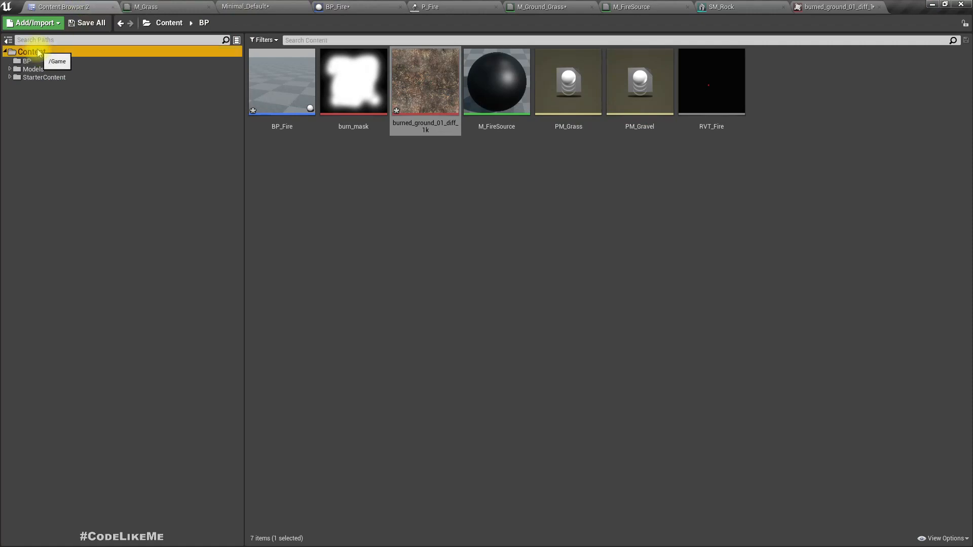
{"action": "left_click", "coordinate": [338, 40]}
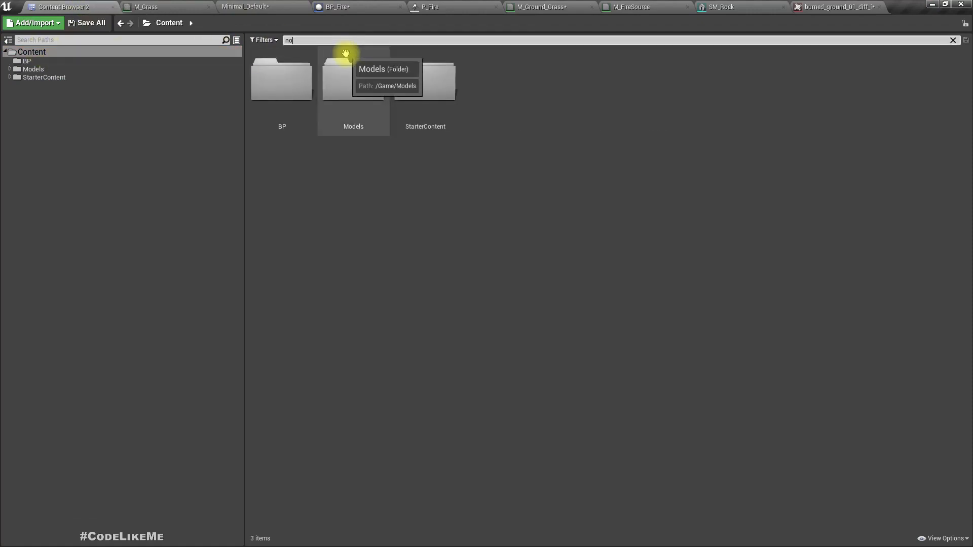
{"action": "type", "text": "noise"}
{"action": "left_click_drag", "start_coordinate": [365, 91], "coordinate": [495, 358]}
{"action": "right_click_drag", "start_coordinate": [561, 311], "coordinate": [547, 354]}
{"action": "right_click_drag", "start_coordinate": [640, 224], "coordinate": [596, 264]}
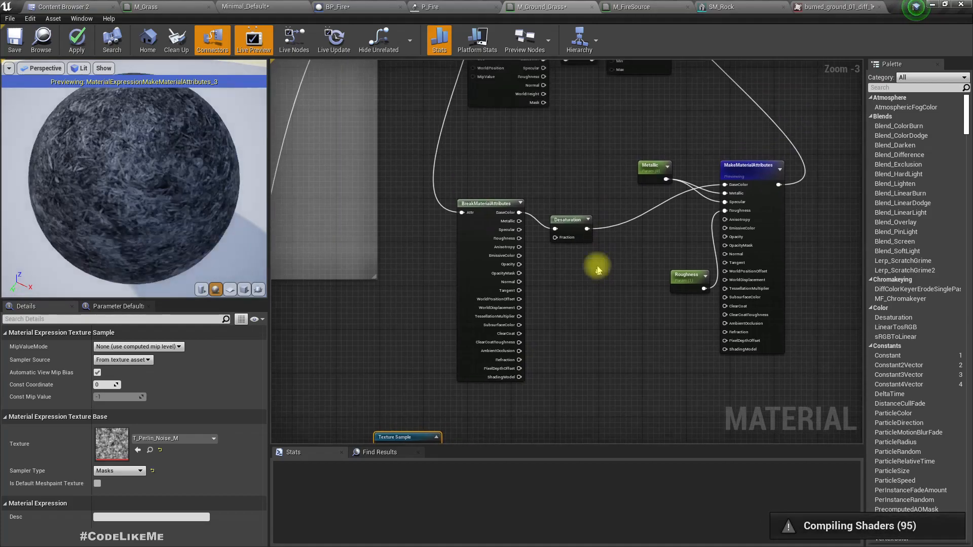
Insert a LinearInterpolate node with the Desaturation output as A and its result feeding the BaseColor of MakeMaterialAttributes
{"action": "left_click_drag", "start_coordinate": [586, 225], "coordinate": [612, 238]}
{"action": "type", "text": "ler"}
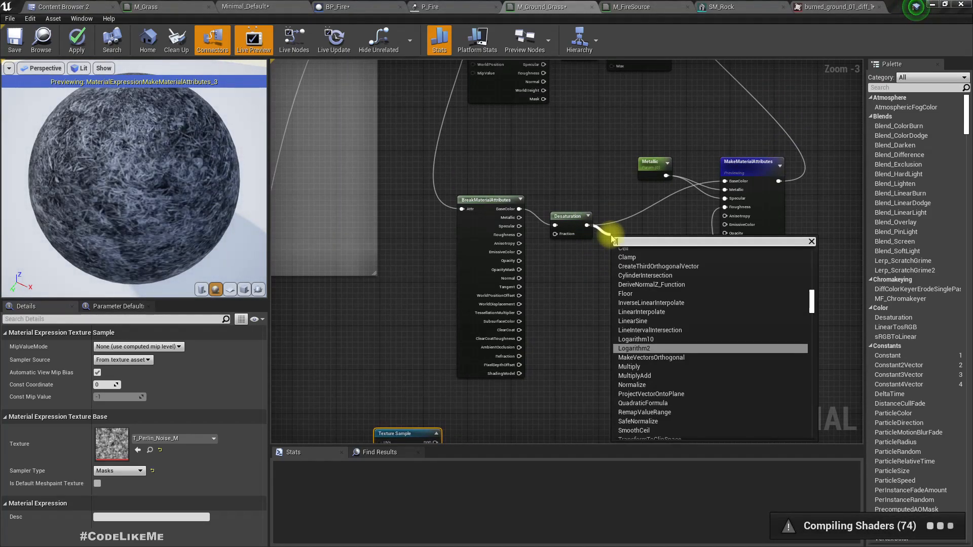
{"action": "type", "text": "p"}
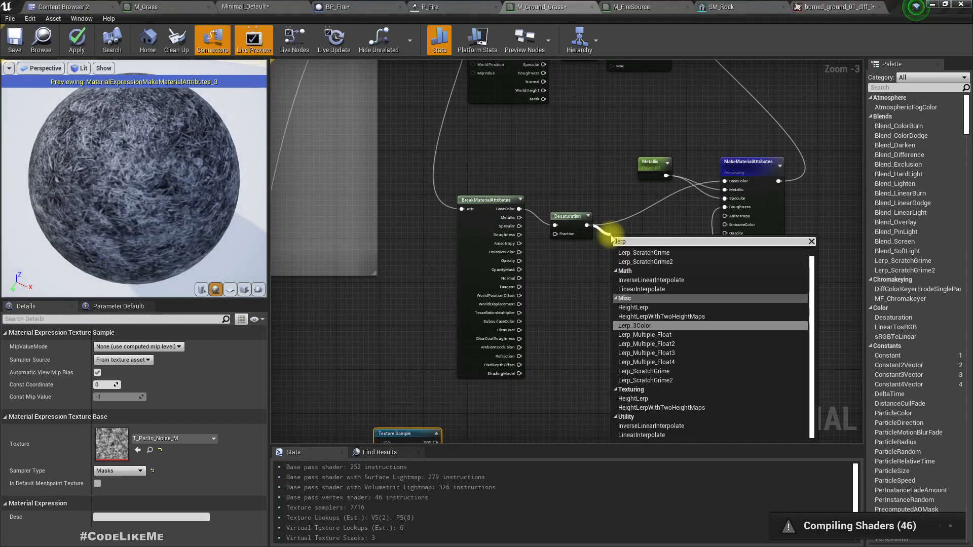
{"action": "key", "text": "Up"}
{"action": "key", "text": "Up"}
{"action": "key", "text": "Up"}
{"action": "key", "text": "Up"}
{"action": "key", "text": "Down"}
{"action": "key", "text": "Return"}
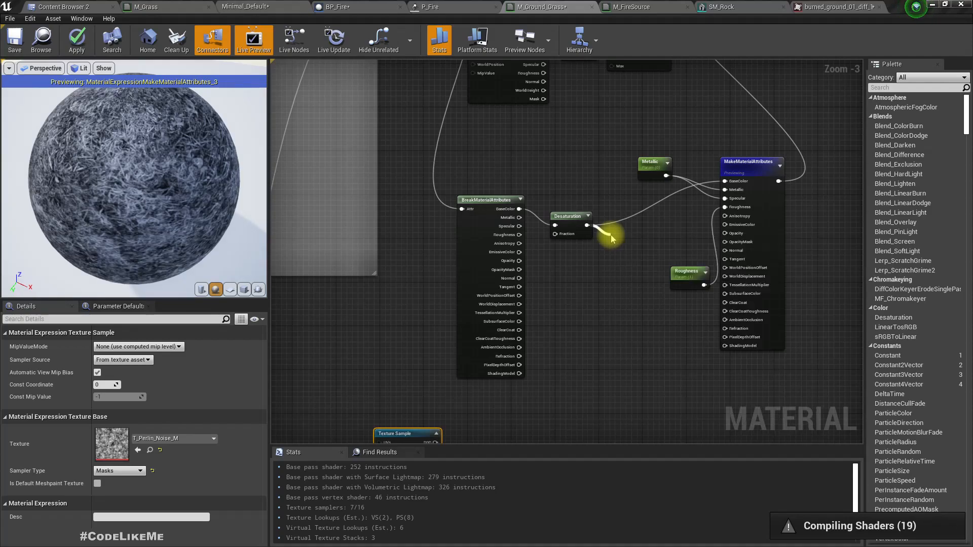
{"action": "left_click_drag", "start_coordinate": [645, 248], "coordinate": [725, 181]}
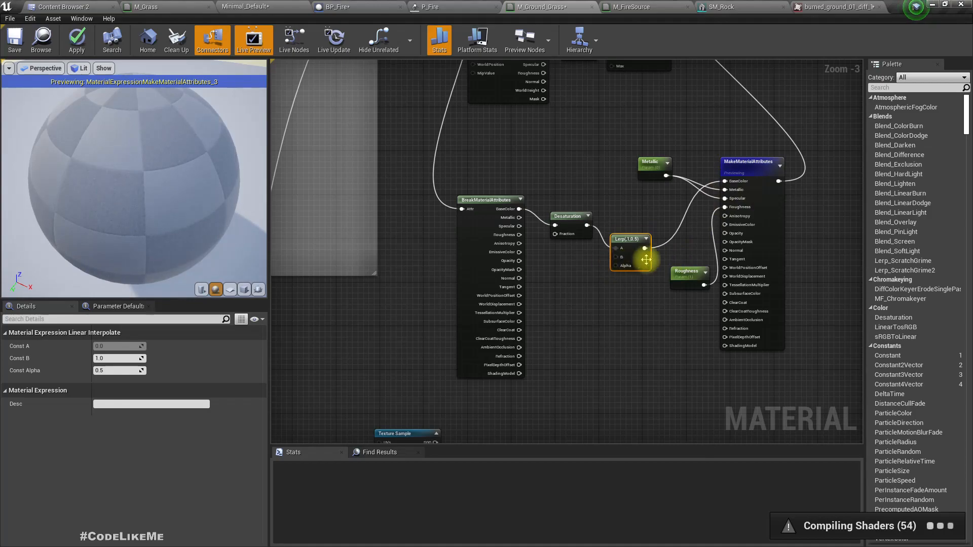
Connect the noise texture's R channel to the Lerp's Alpha, place the sample below the Lerp and check the preview sphere
{"action": "right_click_drag", "start_coordinate": [562, 367], "coordinate": [569, 314]}
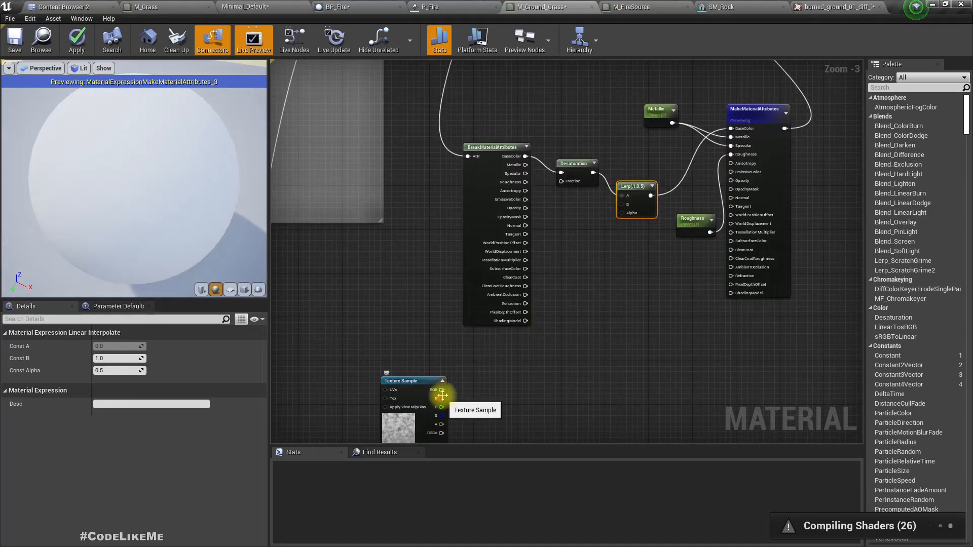
{"action": "left_click_drag", "start_coordinate": [441, 399], "coordinate": [628, 213]}
{"action": "left_click_drag", "start_coordinate": [402, 391], "coordinate": [588, 277]}
{"action": "right_click_drag", "start_coordinate": [596, 229], "coordinate": [606, 243]}
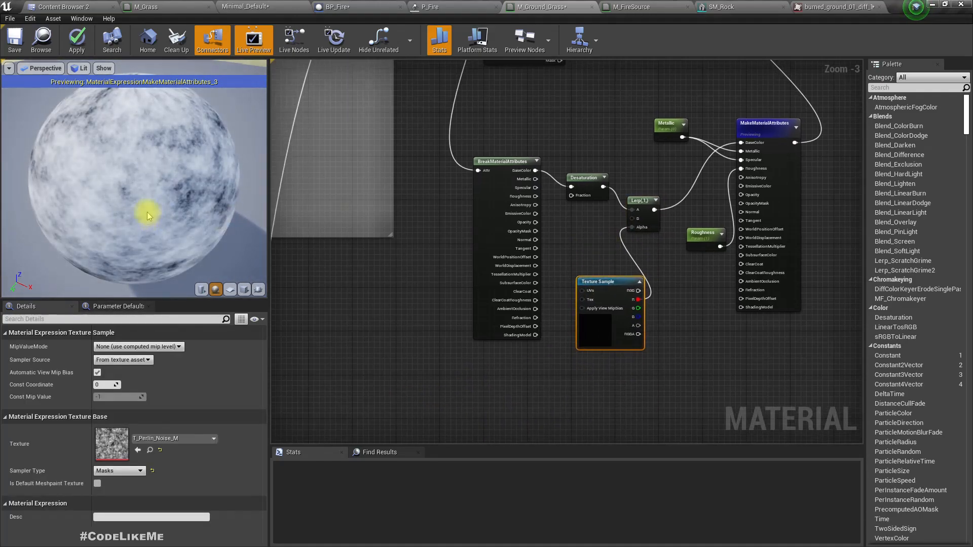
{"action": "left_click_drag", "start_coordinate": [148, 213], "coordinate": [122, 208]}
{"action": "scroll", "coordinate": [638, 206], "scroll_direction": "up", "scroll_amount": 2}
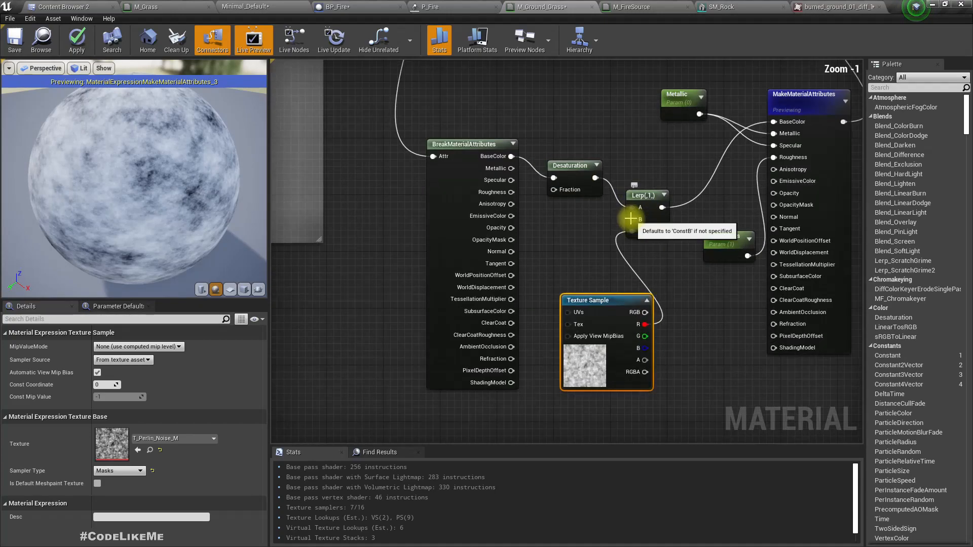
Switch to the browser, compare the burning texture image results and save the large Seamless Fire Texture image from Pinterest
{"action": "key", "text": "alt+Tab"}
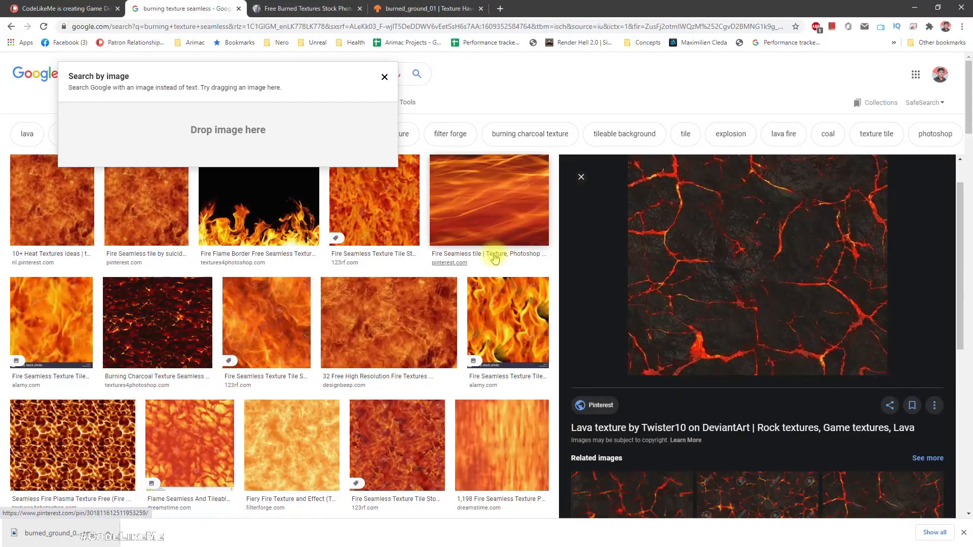
{"action": "left_click", "coordinate": [60, 212]}
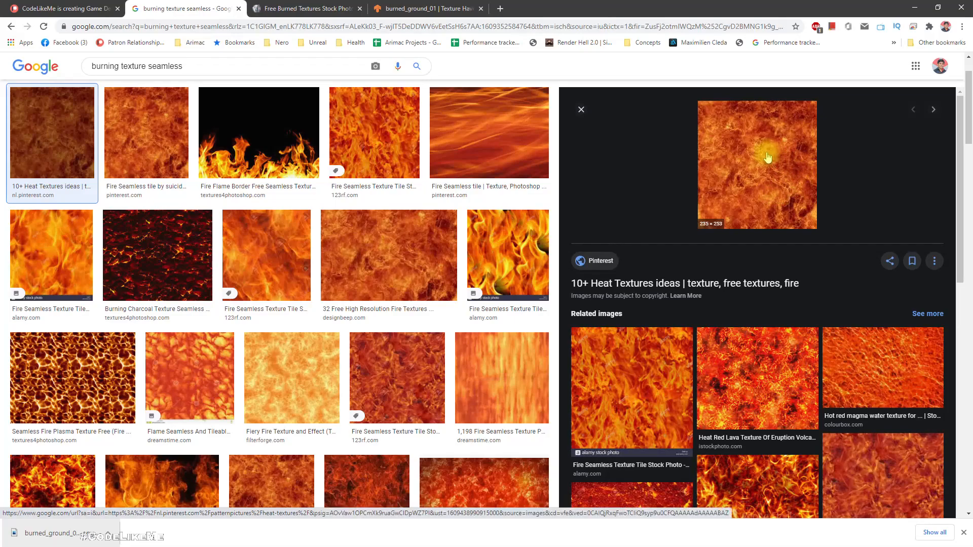
{"action": "left_click", "coordinate": [767, 370]}
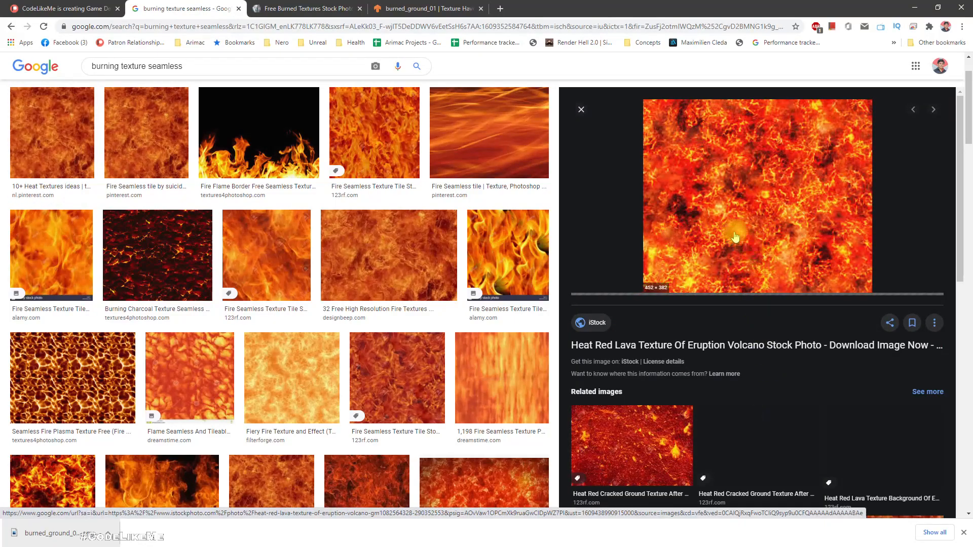
{"action": "scroll", "coordinate": [487, 294], "scroll_direction": "down", "scroll_amount": 4}
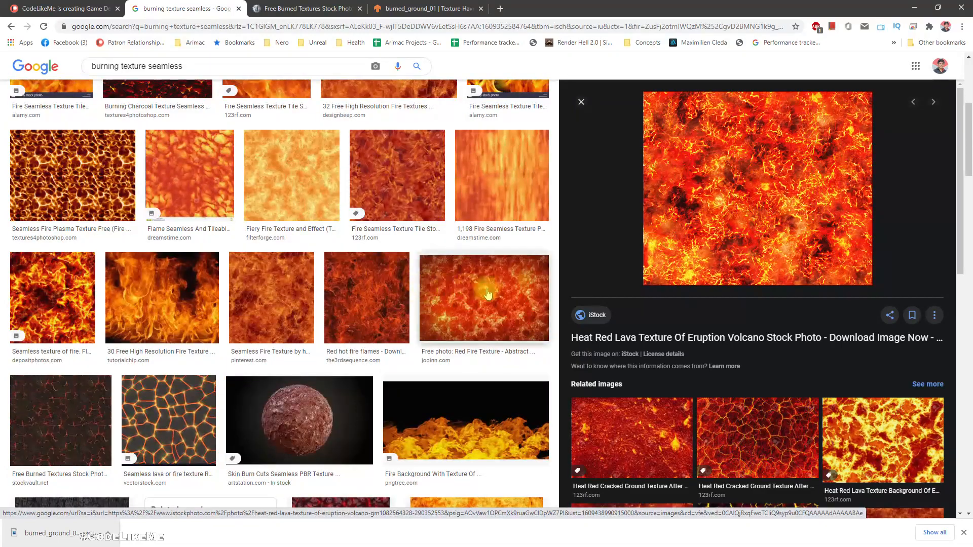
{"action": "left_click", "coordinate": [273, 288]}
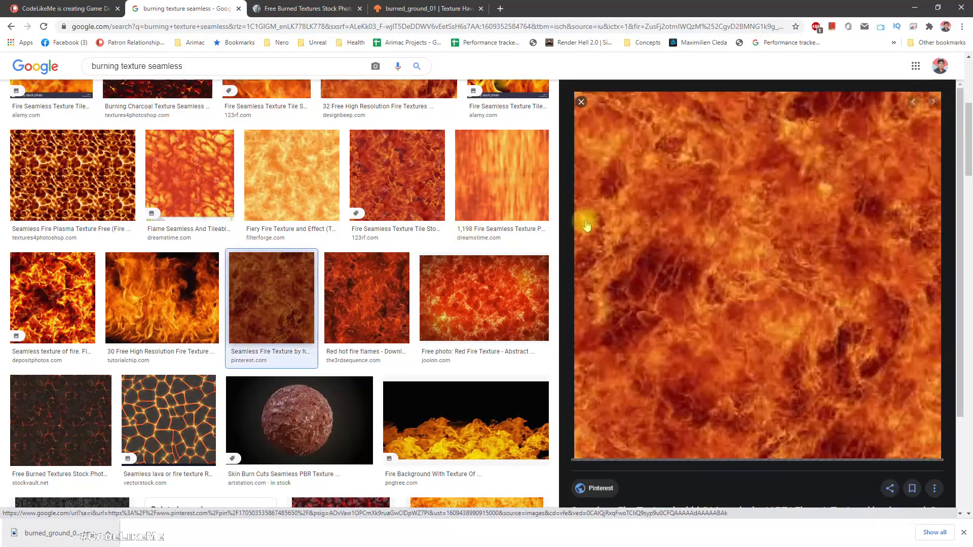
{"action": "right_click", "coordinate": [798, 181]}
{"action": "left_click", "coordinate": [837, 294]}
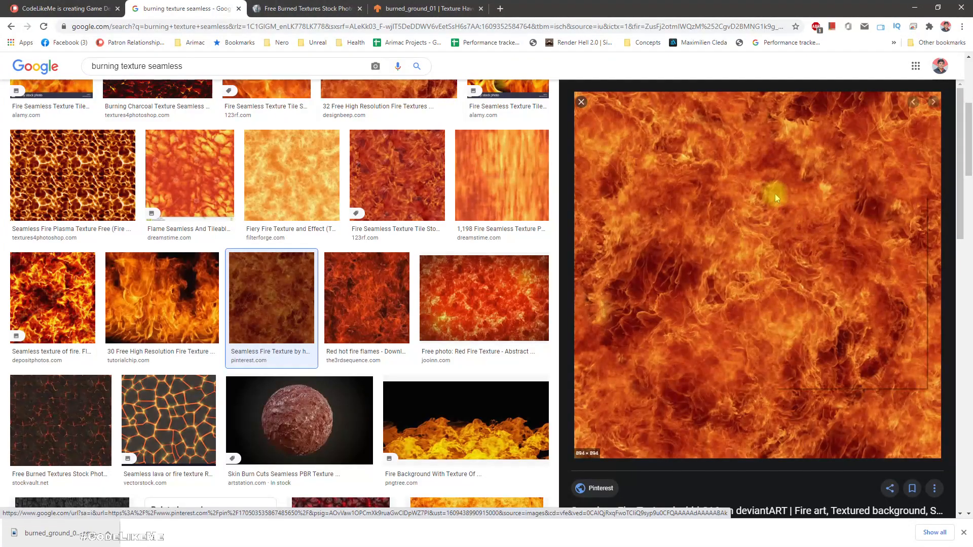
{"action": "right_click", "coordinate": [774, 194]}
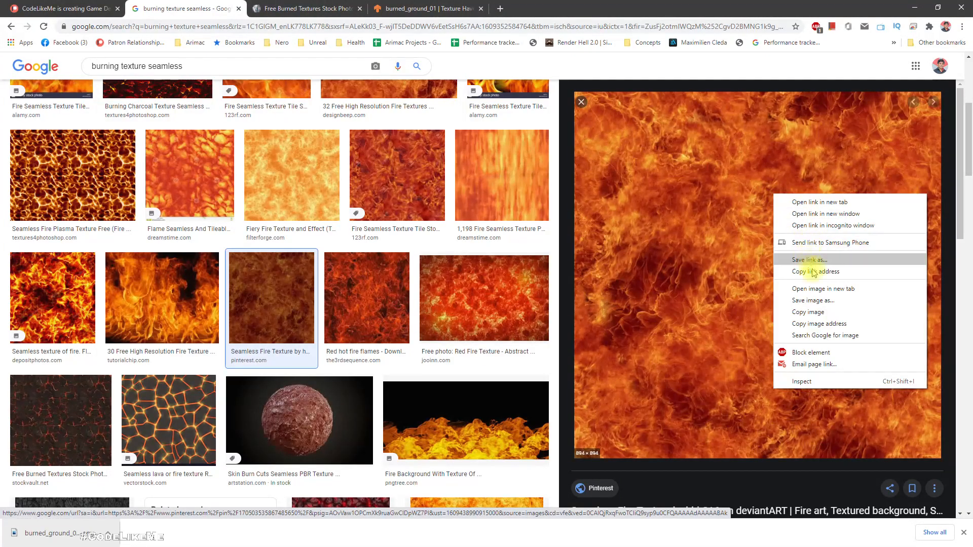
{"action": "left_click", "coordinate": [815, 300]}
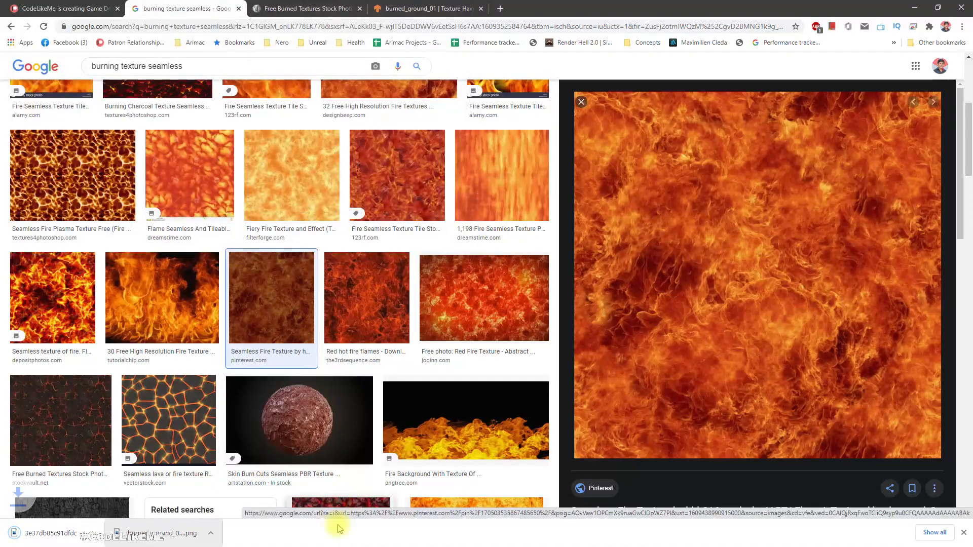
Import the downloaded fire image into the Unreal project and move it to the BP folder
{"action": "left_click_drag", "start_coordinate": [309, 428], "coordinate": [573, 261]}
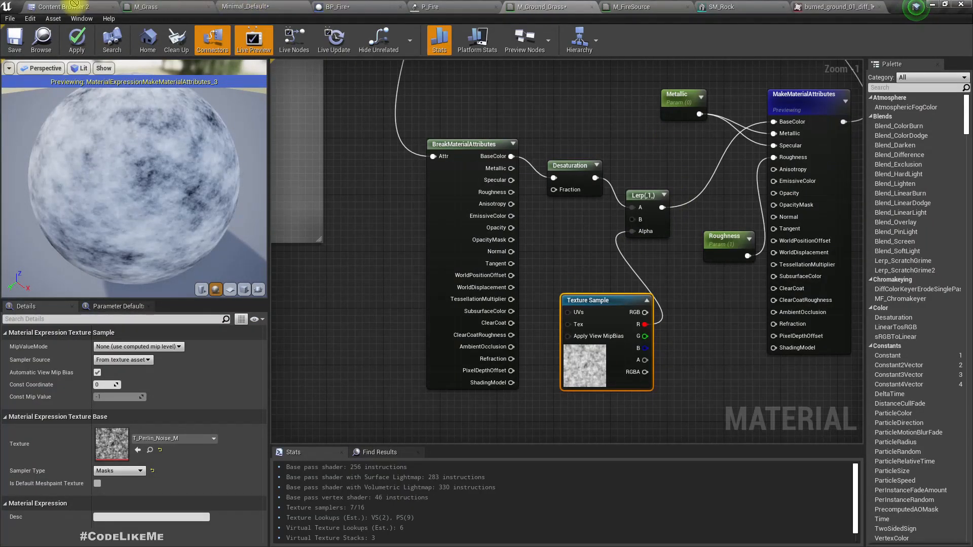
{"action": "left_click_drag", "start_coordinate": [74, 9], "coordinate": [418, 235]}
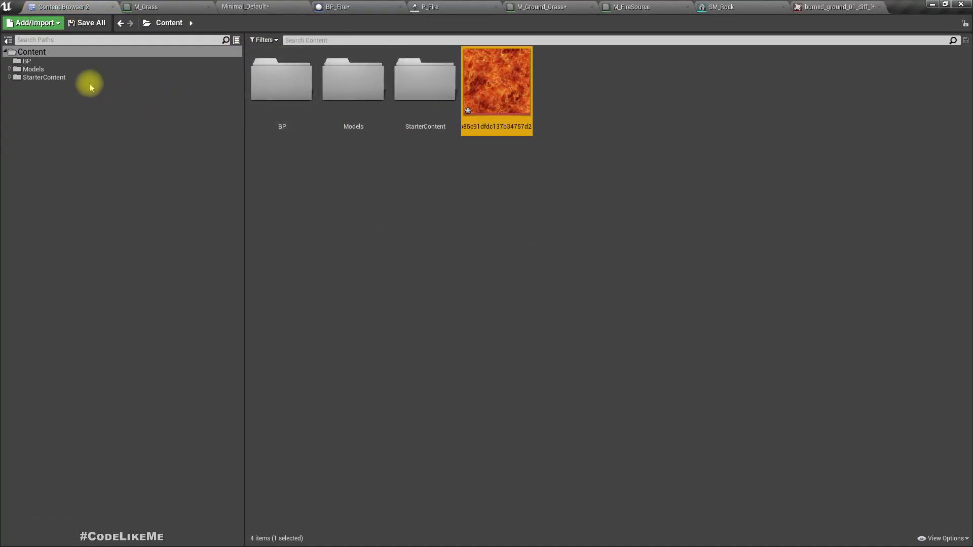
{"action": "left_click_drag", "start_coordinate": [504, 81], "coordinate": [28, 62]}
{"action": "left_click", "coordinate": [52, 74]}
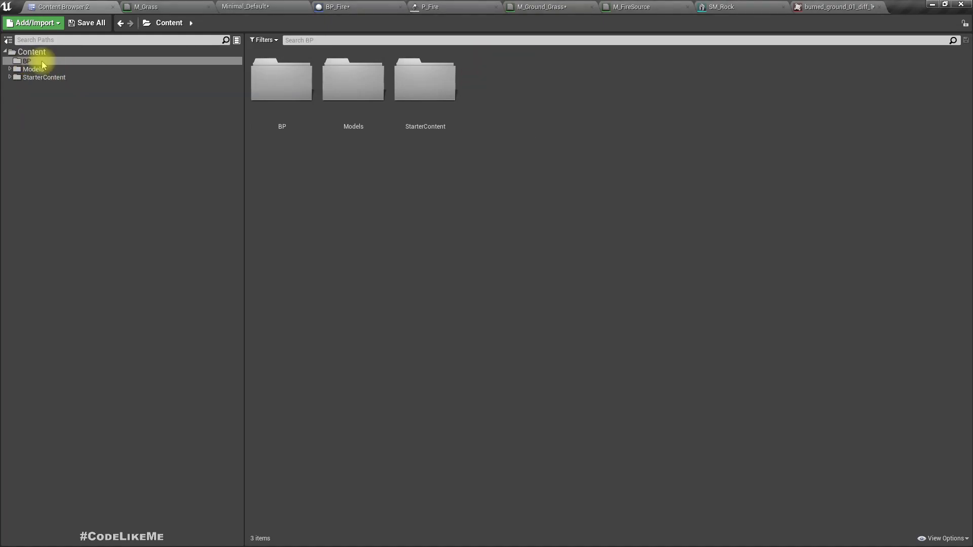
{"action": "left_click", "coordinate": [40, 68]}
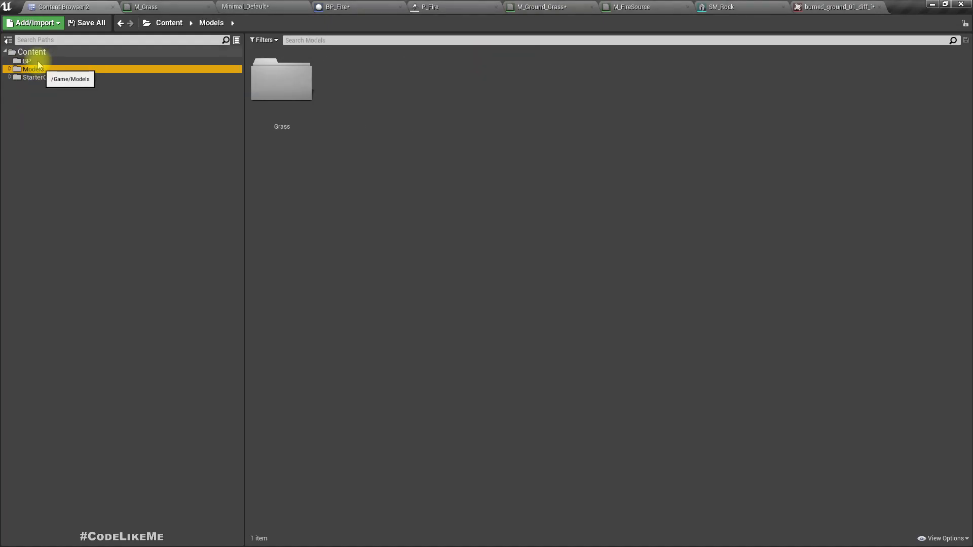
{"action": "left_click", "coordinate": [37, 60]}
Rename the imported flame texture in the BP folder as fire
{"action": "left_click", "coordinate": [275, 93]}
{"action": "key", "text": "F2"}
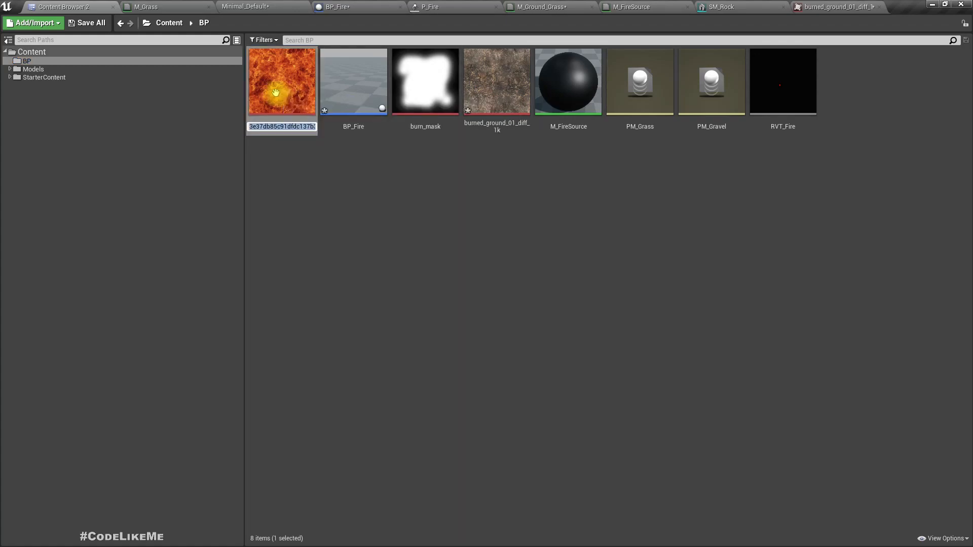
{"action": "key", "text": "Return"}
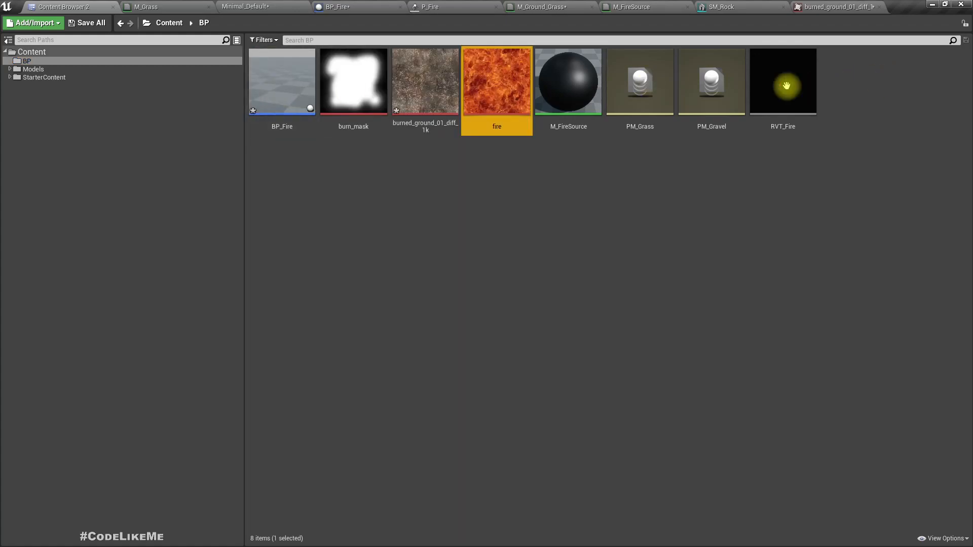
Add the fire texture to M_Ground_Grass, connect its RGB to the Lerp's B, spread out the nodes and inspect the preview sphere
{"action": "left_click_drag", "start_coordinate": [504, 80], "coordinate": [637, 224]}
{"action": "scroll", "coordinate": [694, 304], "scroll_direction": "down", "scroll_amount": 5}
{"action": "left_click_drag", "start_coordinate": [701, 367], "coordinate": [424, 159]}
{"action": "left_click_drag", "start_coordinate": [486, 187], "coordinate": [433, 186]}
{"action": "left_click", "coordinate": [495, 200]}
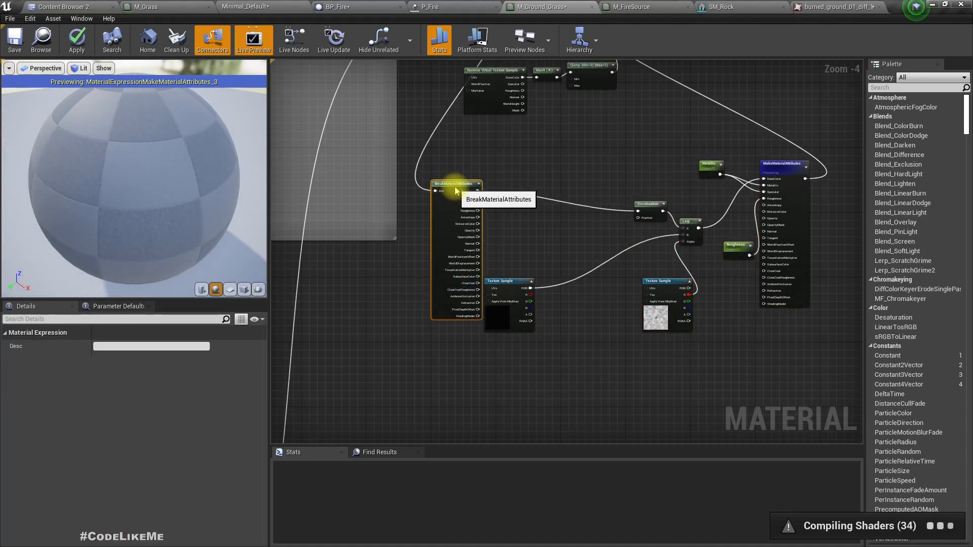
{"action": "left_click", "coordinate": [515, 288]}
{"action": "scroll", "coordinate": [540, 263], "scroll_direction": "up", "scroll_amount": 4}
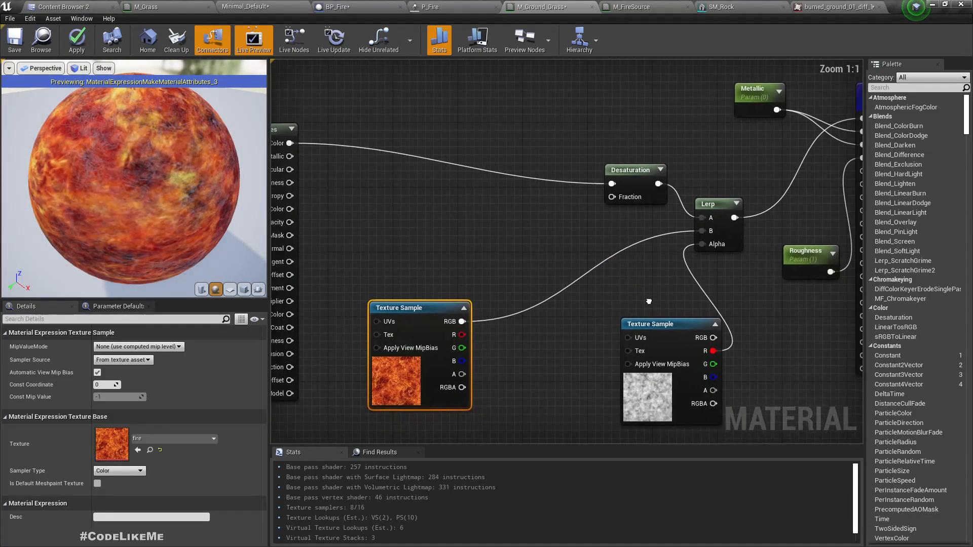
{"action": "left_click_drag", "start_coordinate": [94, 184], "coordinate": [169, 181]}
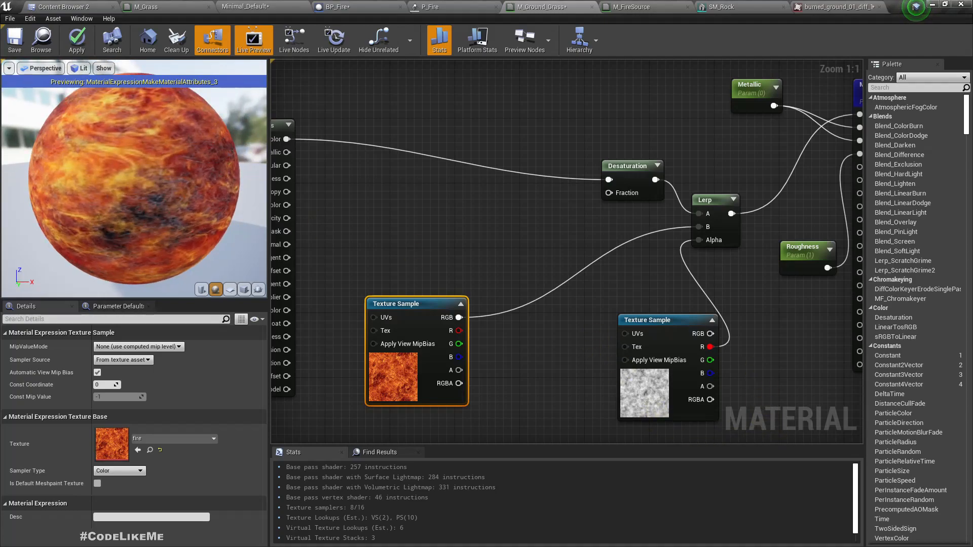
{"action": "right_click_drag", "start_coordinate": [759, 369], "coordinate": [724, 393]}
{"action": "left_click_drag", "start_coordinate": [56, 159], "coordinate": [101, 161]}
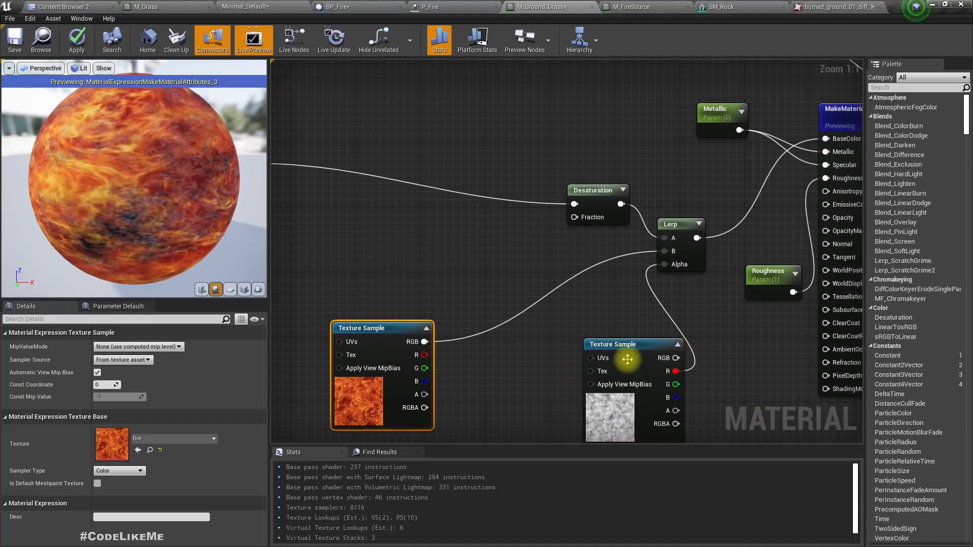
Multiply the Perlin noise sample's R output by 0.2, feed it into the Lerp's Alpha and inspect the preview sphere
{"action": "left_click_drag", "start_coordinate": [613, 346], "coordinate": [540, 337]}
{"action": "left_click_drag", "start_coordinate": [600, 376], "coordinate": [668, 264]}
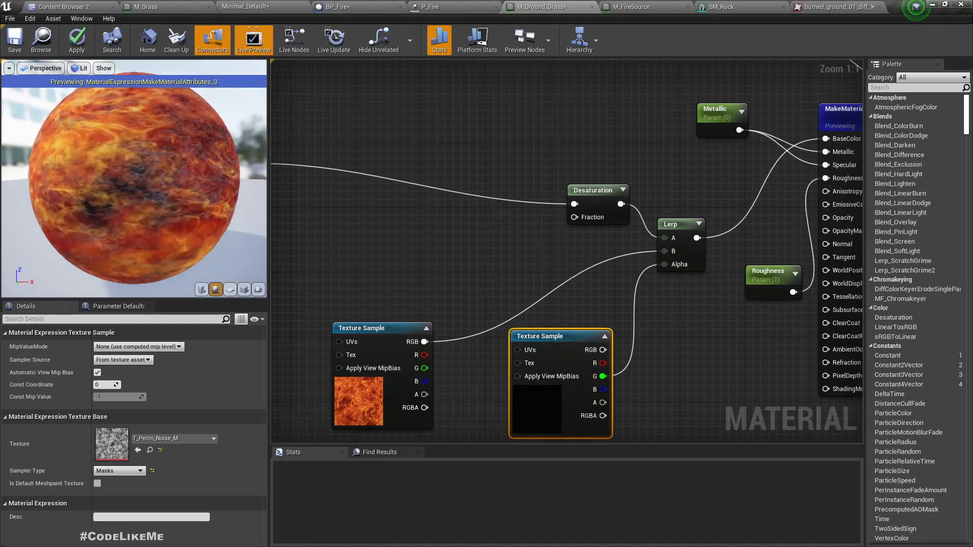
{"action": "left_click_drag", "start_coordinate": [602, 376], "coordinate": [630, 363]}
{"action": "type", "text": "mul"}
{"action": "key", "text": "Return"}
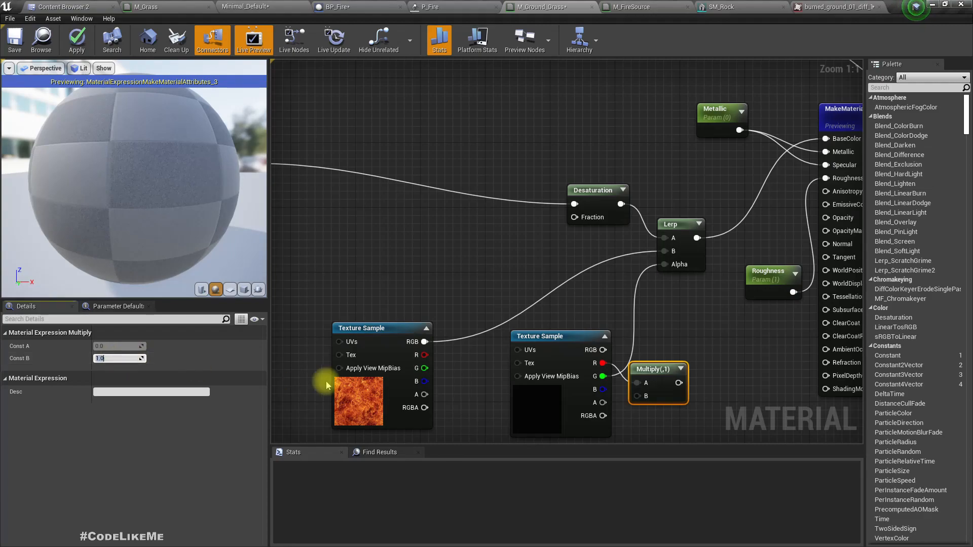
{"action": "key", "text": "BackSpace"}
{"action": "type", "text": ".2"}
{"action": "key", "text": "Return"}
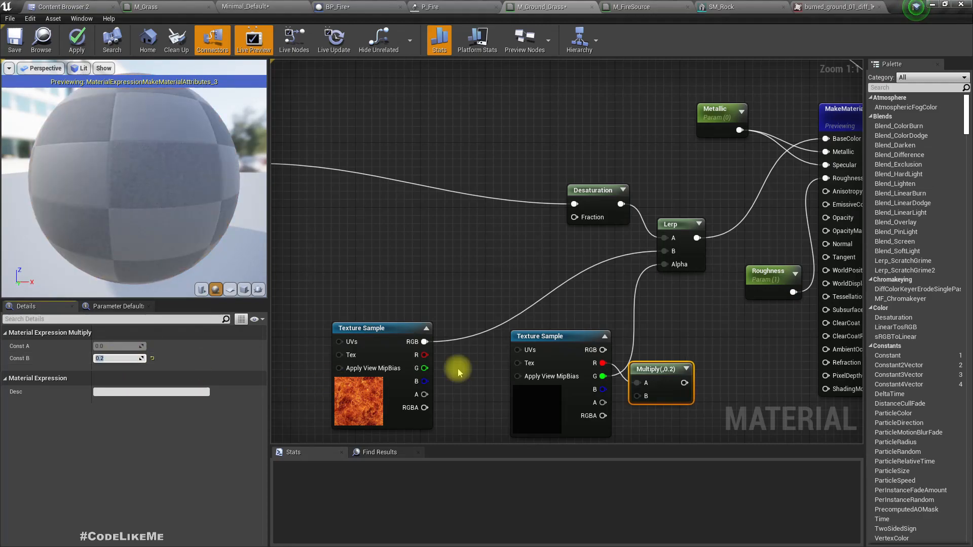
{"action": "left_click_drag", "start_coordinate": [684, 382], "coordinate": [664, 264]}
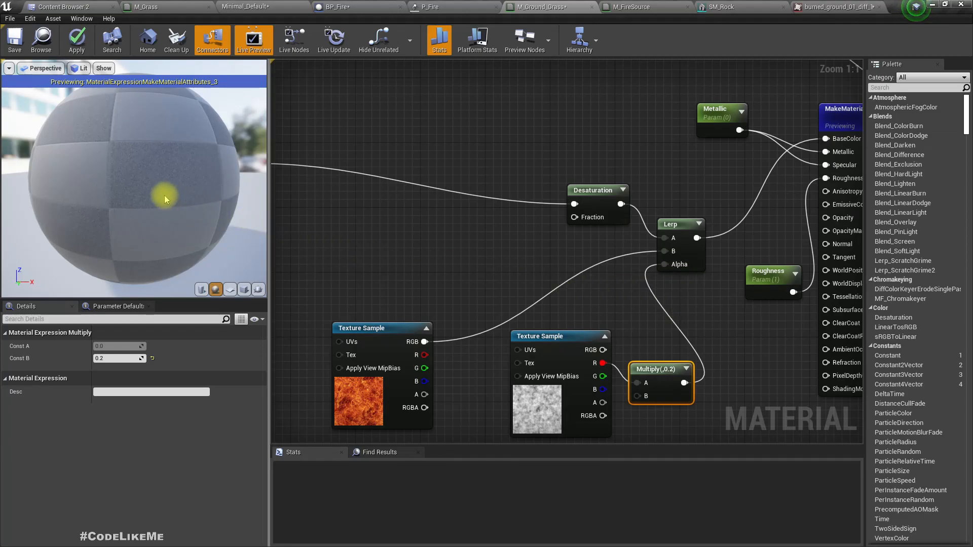
{"action": "left_click_drag", "start_coordinate": [150, 185], "coordinate": [264, 197]}
{"action": "right_click_drag", "start_coordinate": [525, 257], "coordinate": [478, 220]}
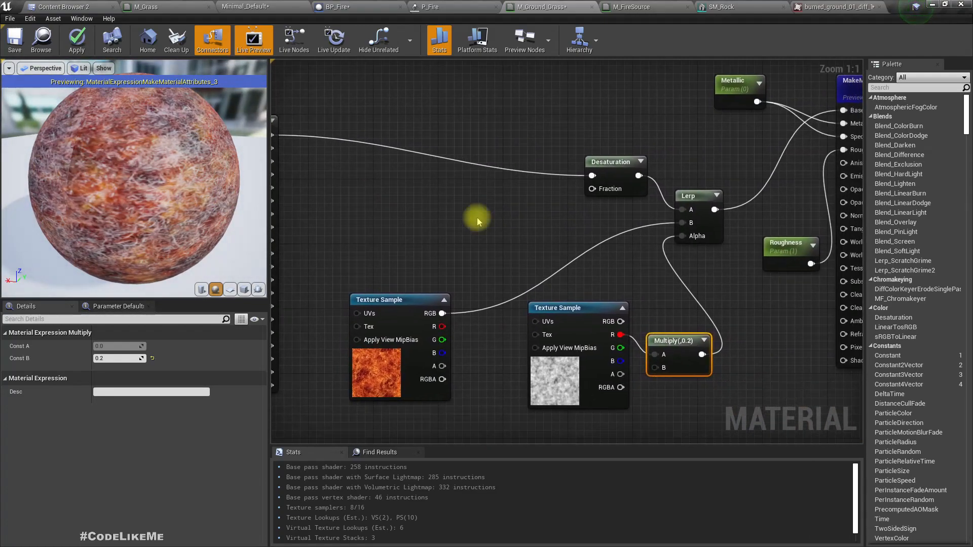
Bring in a seamless black-and-white cracks texture via the browser, assign it to the noise Texture Sample and check it in the BP folder
{"action": "left_click", "coordinate": [541, 389]}
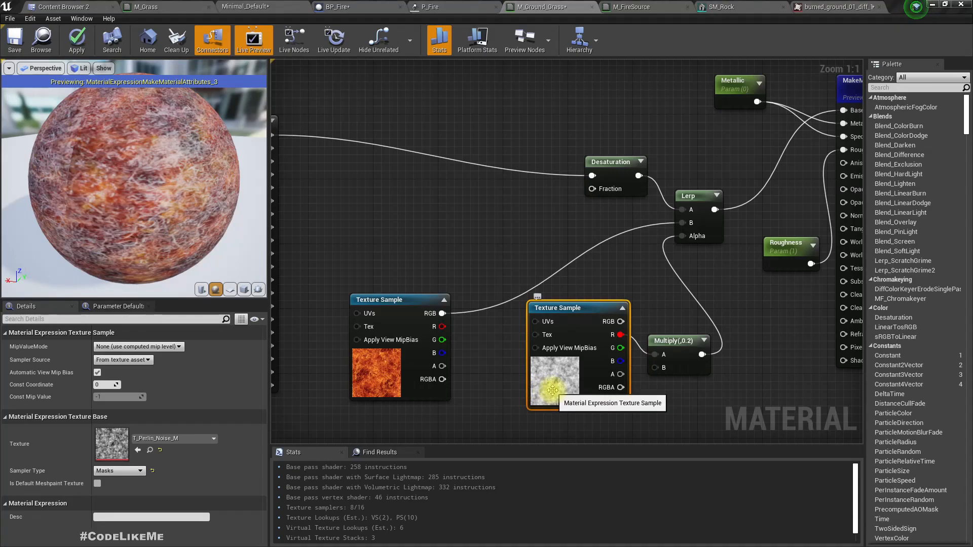
{"action": "key", "text": "alt+Tab"}
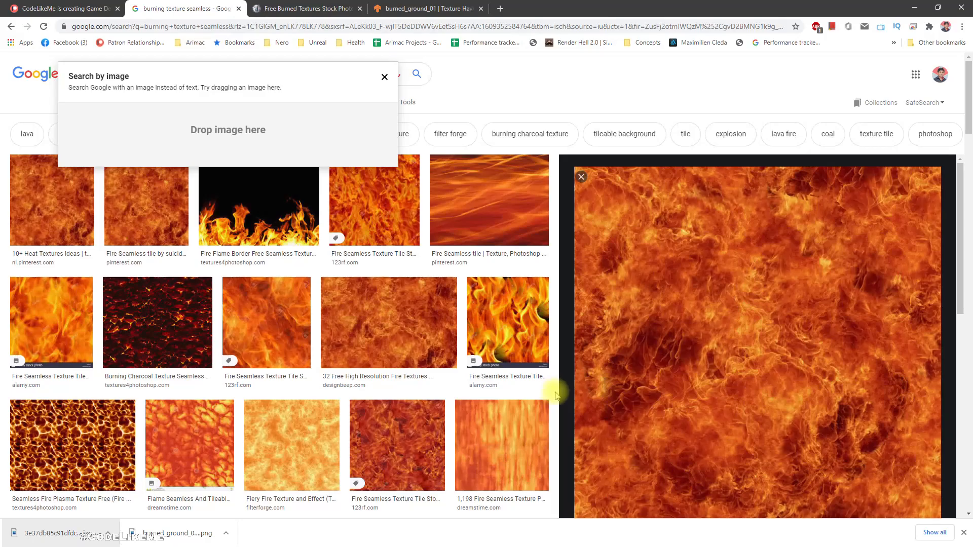
{"action": "key", "text": "alt+Tab"}
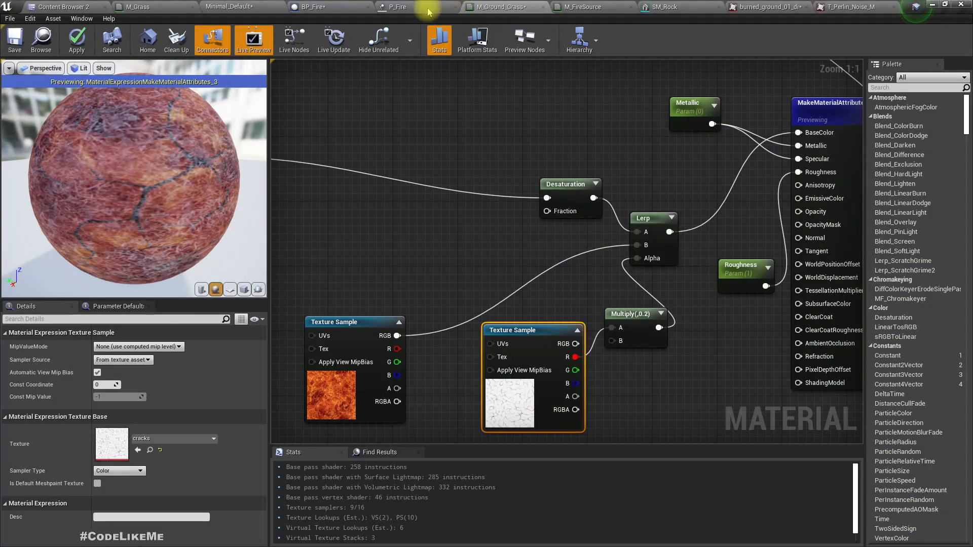
{"action": "left_click", "coordinate": [62, 7]}
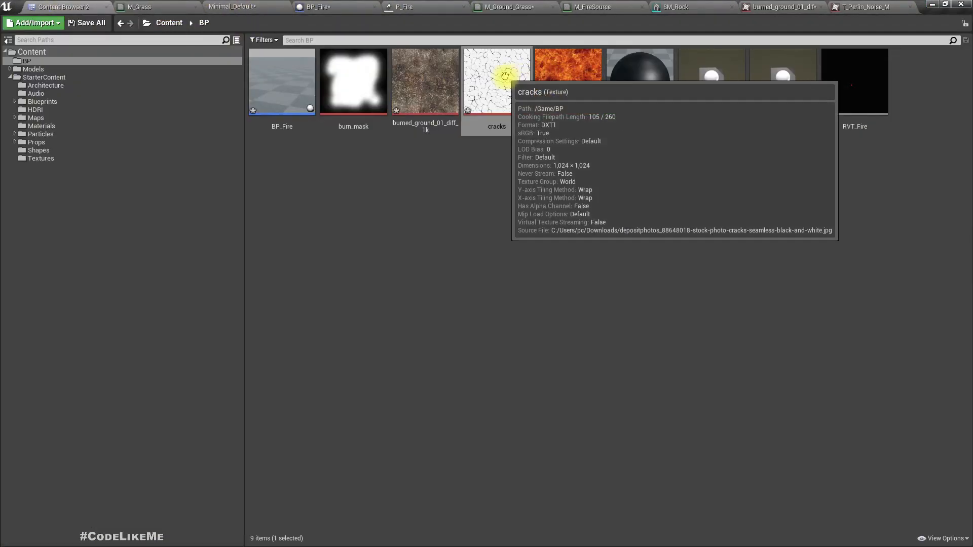
{"action": "left_click", "coordinate": [588, 6]}
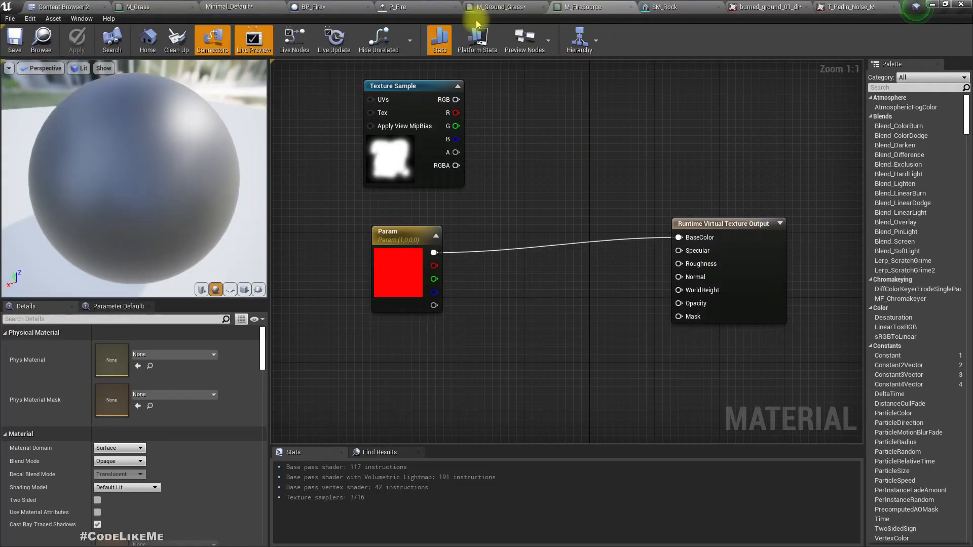
{"action": "left_click", "coordinate": [486, 6]}
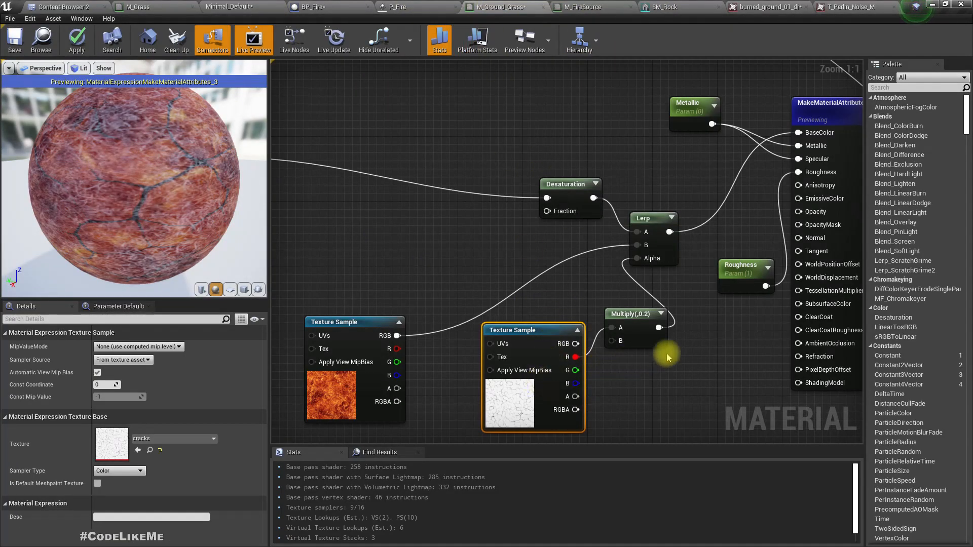
Delete the Multiply node and rewire the Lerp with the fire RGB into A, Desaturation into B and the cracks R into Alpha
{"action": "left_click", "coordinate": [635, 323]}
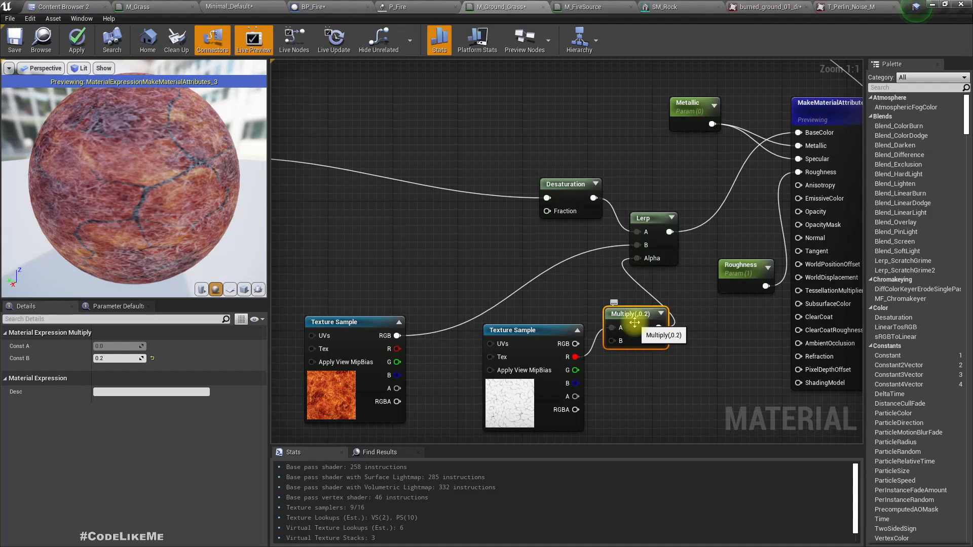
{"action": "key", "text": "Delete"}
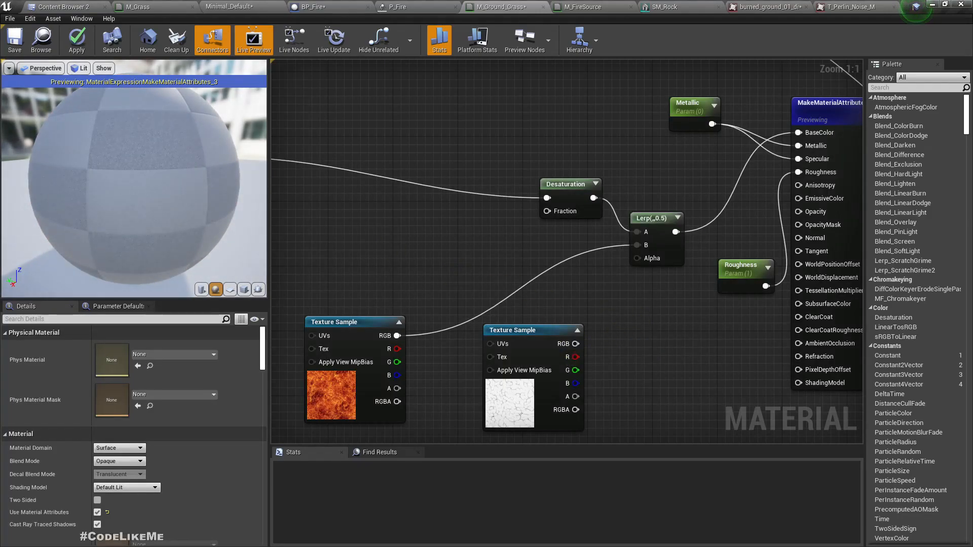
{"action": "right_click_drag", "start_coordinate": [391, 250], "coordinate": [528, 311]}
{"action": "left_click_drag", "start_coordinate": [361, 218], "coordinate": [667, 360]}
{"action": "left_click", "coordinate": [613, 300]}
{"action": "left_click_drag", "start_coordinate": [729, 259], "coordinate": [534, 397]}
{"action": "left_click_drag", "start_coordinate": [702, 246], "coordinate": [628, 262]}
{"action": "right_click_drag", "start_coordinate": [672, 352], "coordinate": [599, 328]}
{"action": "left_click_drag", "start_coordinate": [639, 396], "coordinate": [710, 298]}
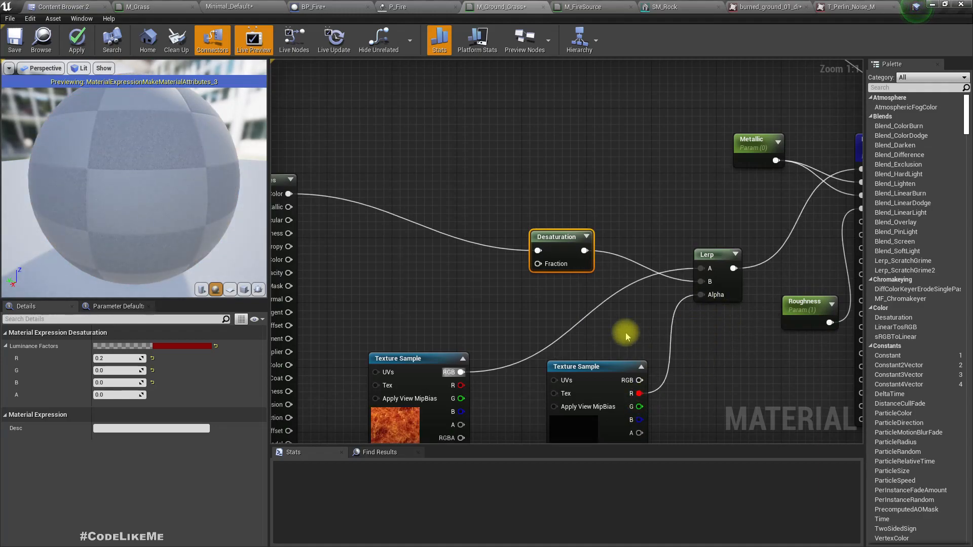
Inspect the preview sphere, apply the M_Ground_Grass changes and view the burned ground in the Minimal_Default level
{"action": "left_click_drag", "start_coordinate": [89, 197], "coordinate": [97, 144]}
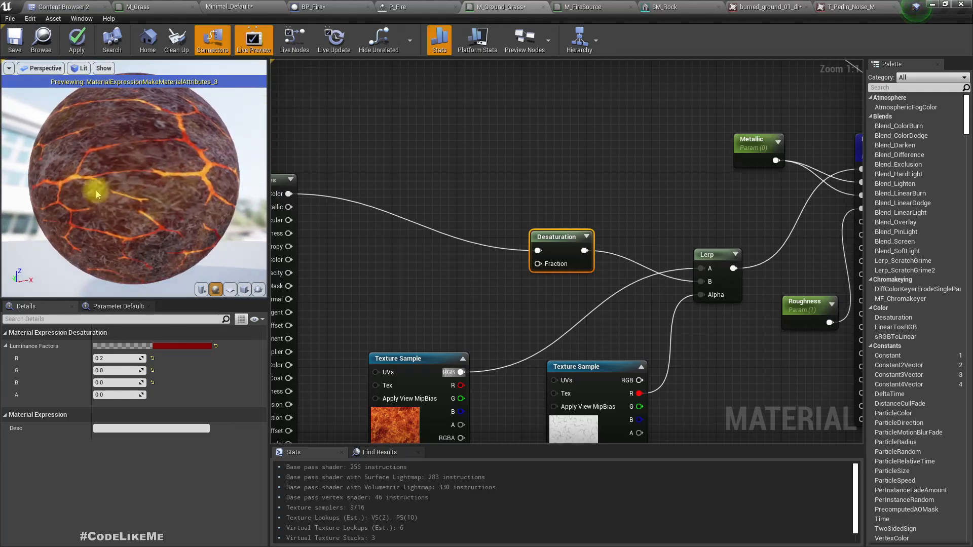
{"action": "left_click", "coordinate": [77, 53]}
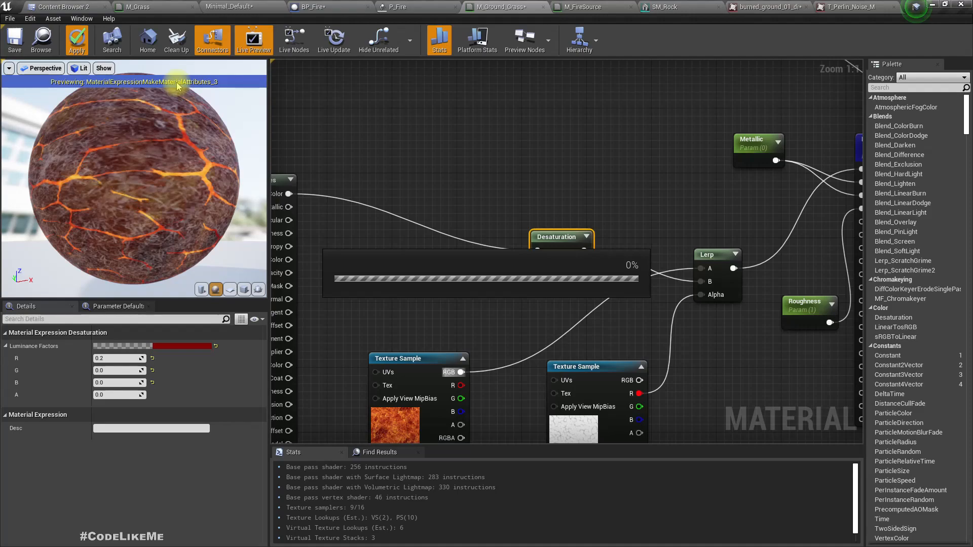
{"action": "left_click", "coordinate": [230, 6]}
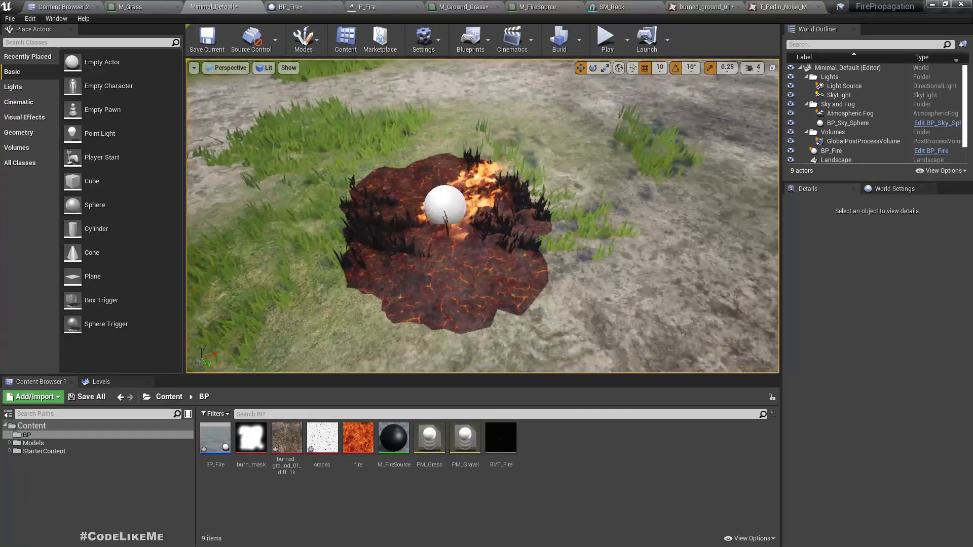
{"action": "right_click_drag", "start_coordinate": [425, 187], "coordinate": [425, 187]}
{"action": "key", "text": "s"}
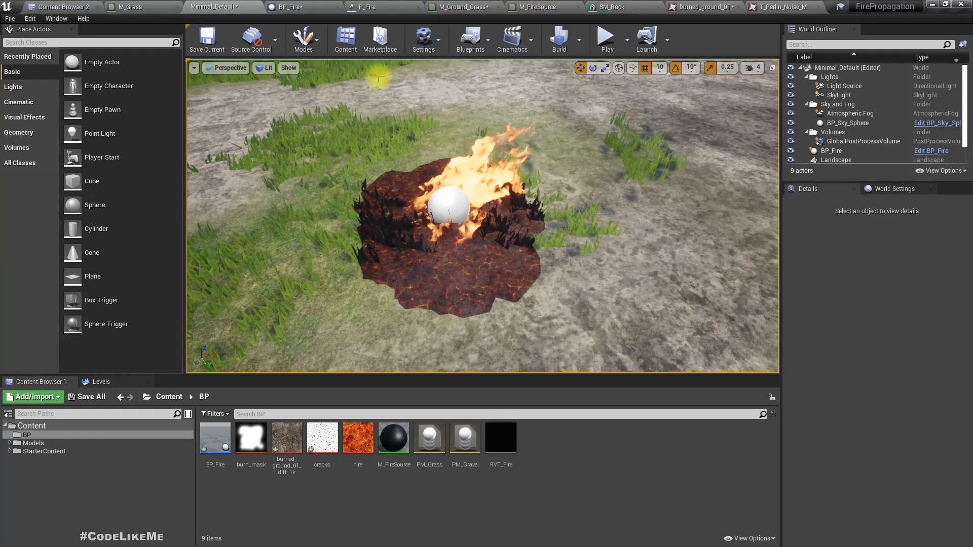
Replace the cracks texture in the M_Ground_Grass Texture Sample with T_Perlin_Noise_M
{"action": "left_click", "coordinate": [471, 6]}
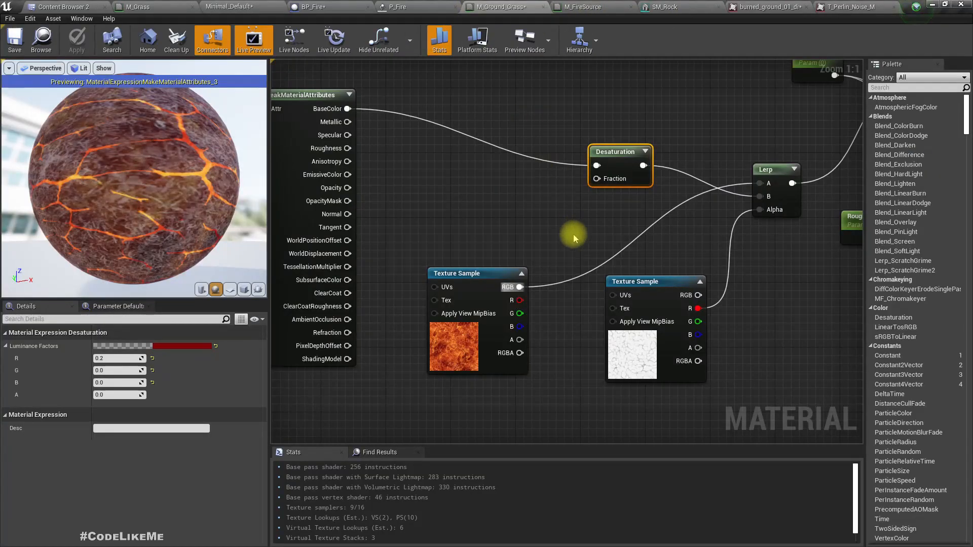
{"action": "left_click", "coordinate": [585, 324]}
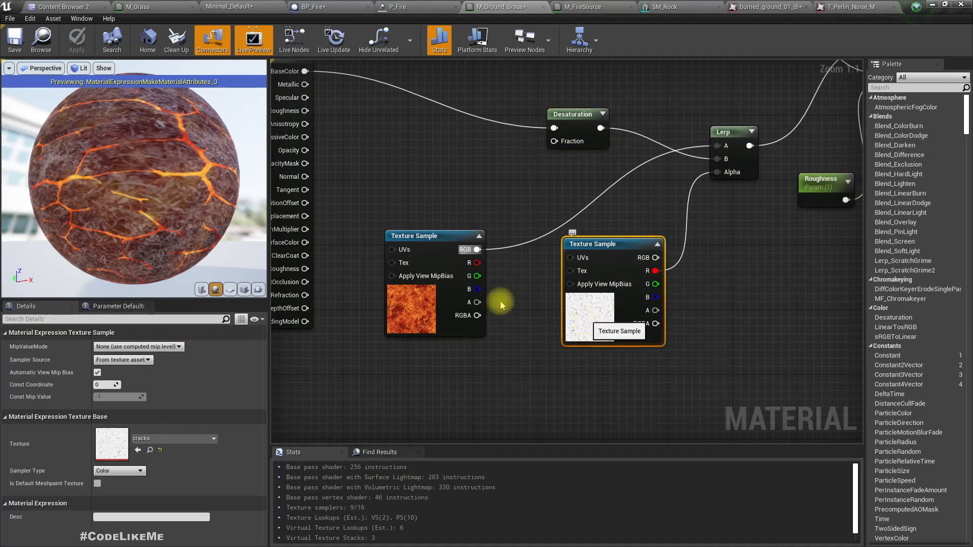
{"action": "left_click", "coordinate": [162, 439]}
{"action": "type", "text": "noise"}
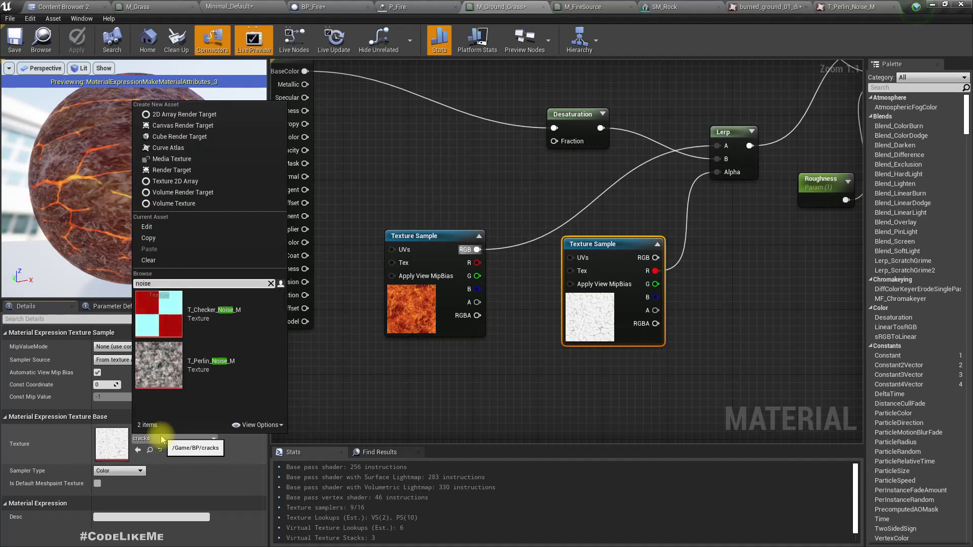
{"action": "left_click", "coordinate": [191, 379]}
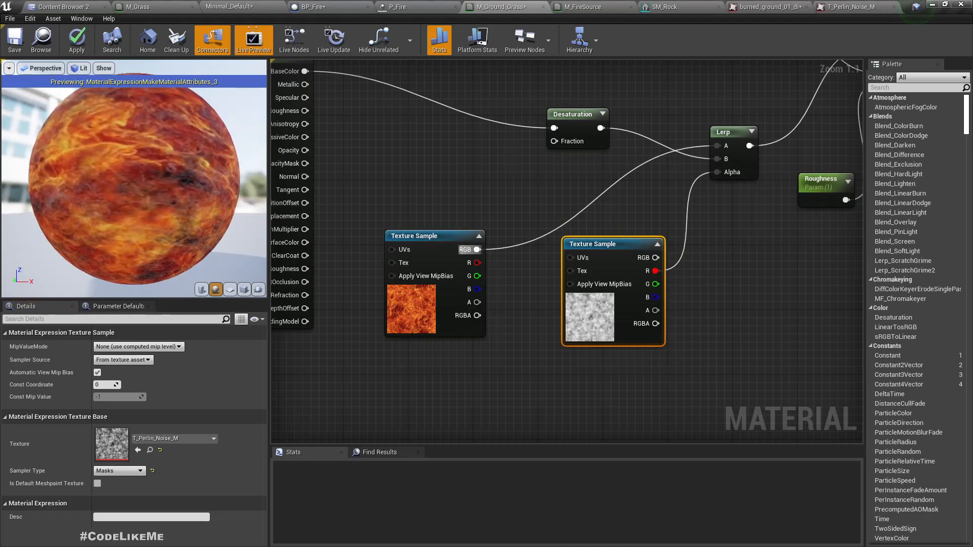
Insert a 1-x node between the sample's R output and the Lerp's Alpha, assign the noise texture and locate it in the BP folder
{"action": "left_click_drag", "start_coordinate": [652, 271], "coordinate": [699, 276]}
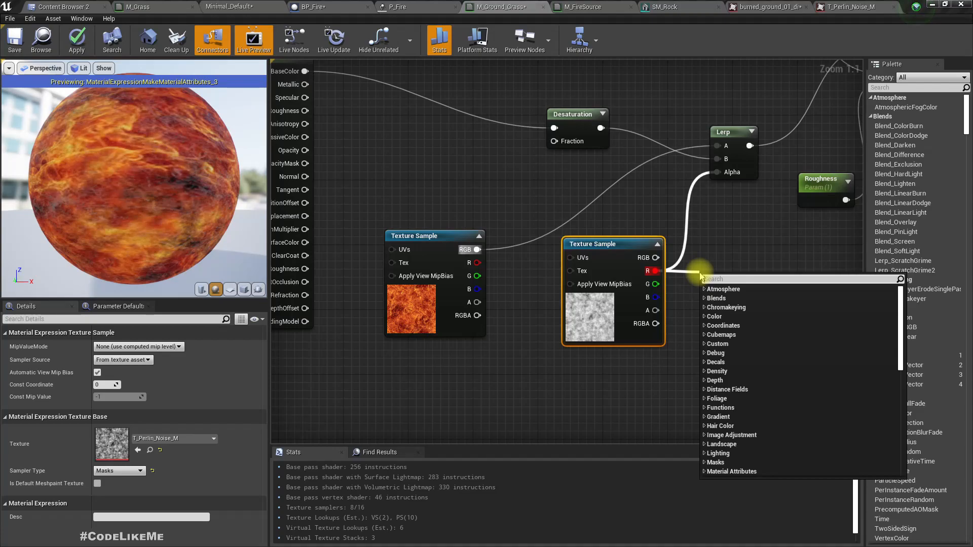
{"action": "left_click", "coordinate": [439, 172]}
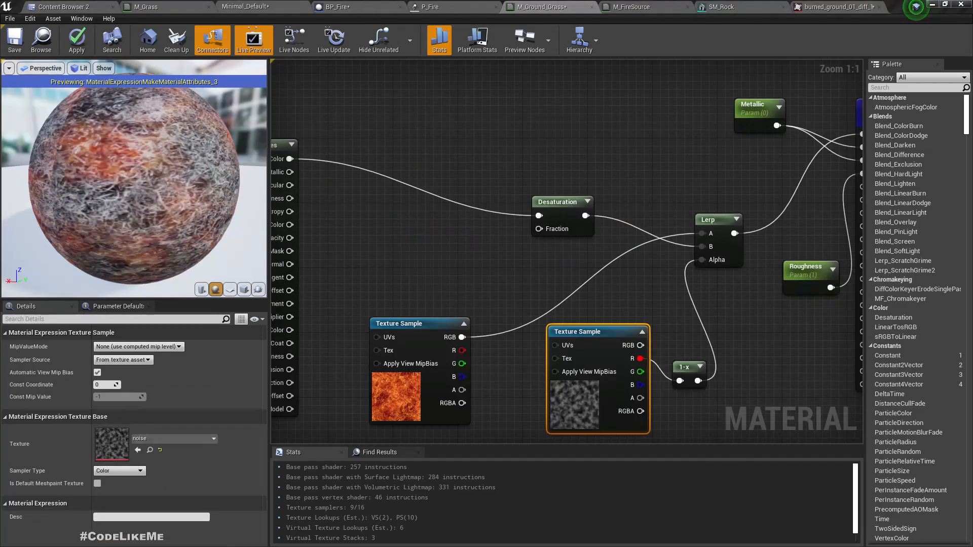
{"action": "key", "text": "ctrl+b"}
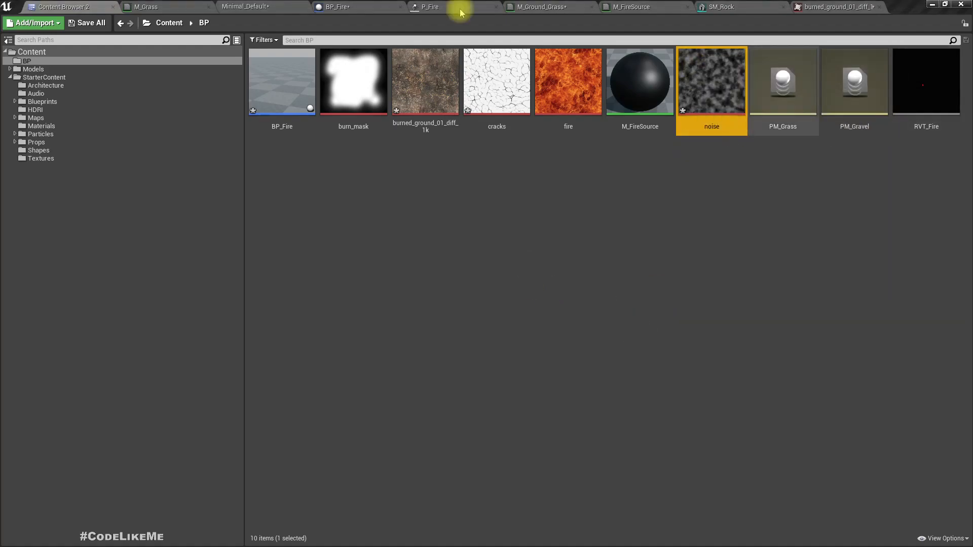
Apply the M_Ground_Grass changes and return to the Minimal_Default level to view the ground
{"action": "left_click", "coordinate": [243, 6]}
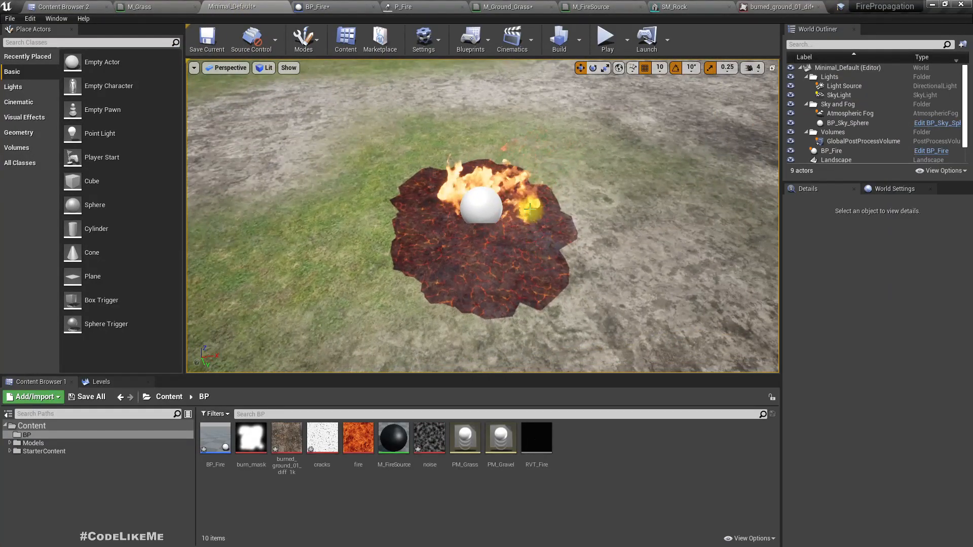
{"action": "left_click", "coordinate": [487, 6]}
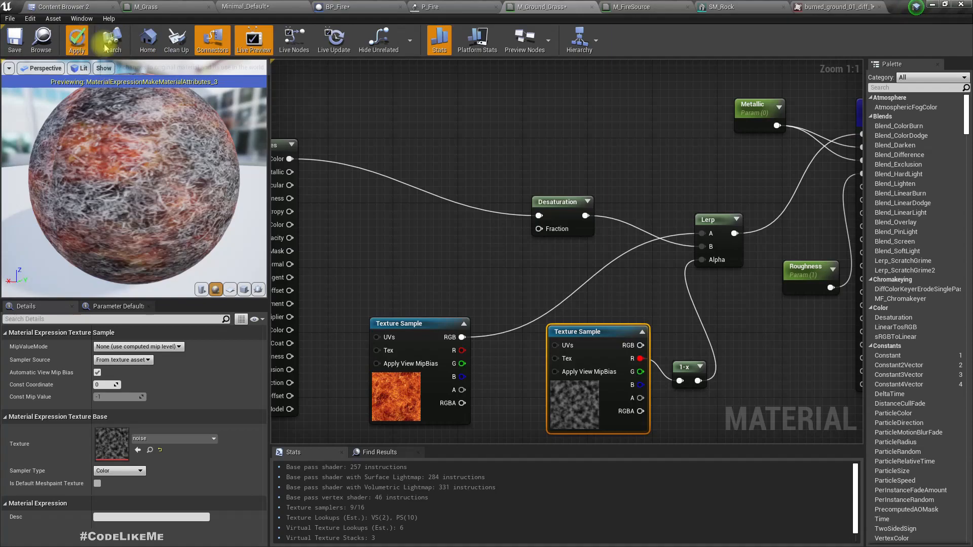
{"action": "left_click", "coordinate": [86, 40]}
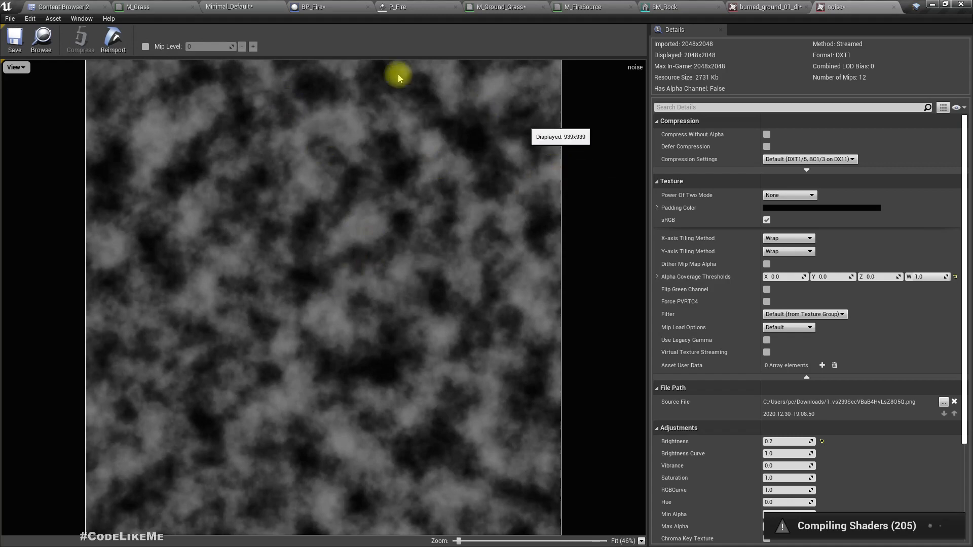
{"action": "left_click", "coordinate": [221, 6]}
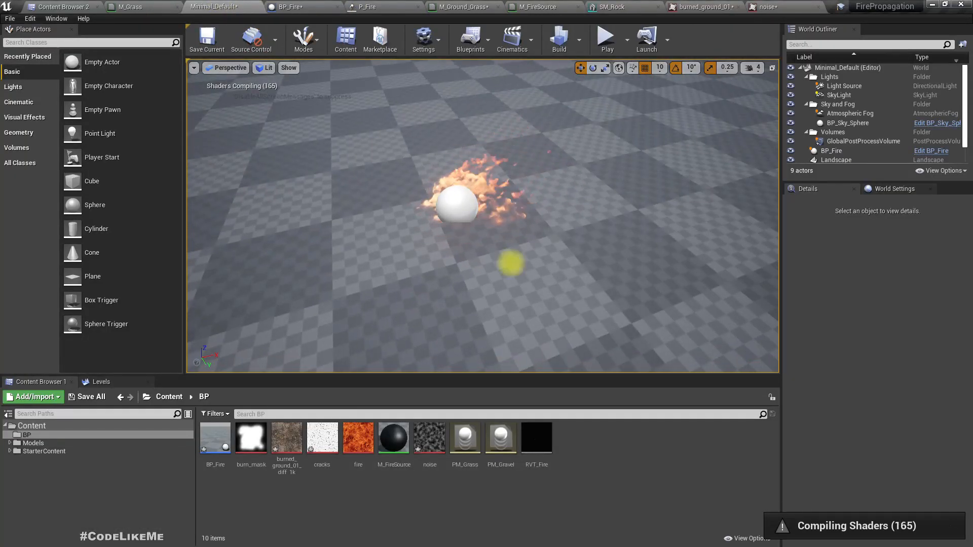
Play the level and move around the spreading fire to examine the burned ground's ember effect
{"action": "key", "text": "alt+p"}
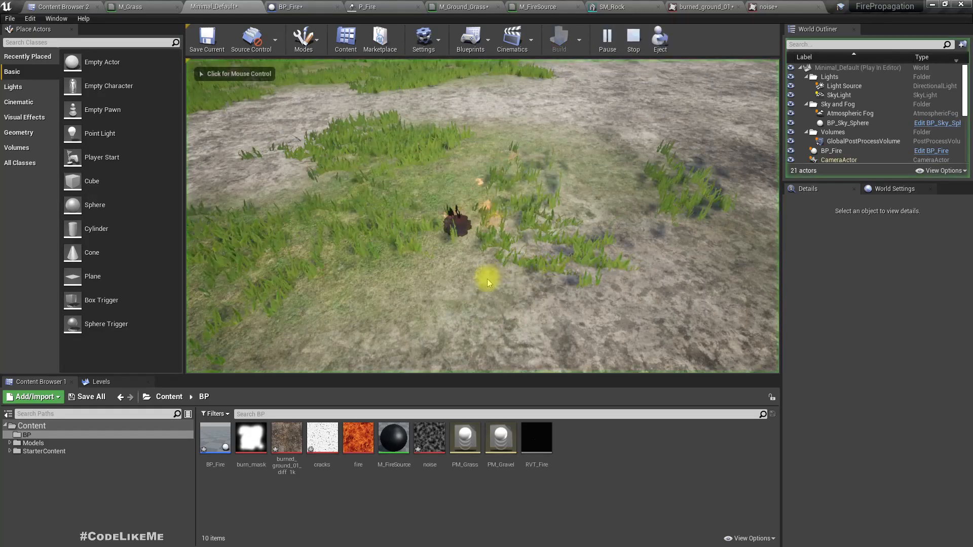
{"action": "key", "text": "d"}
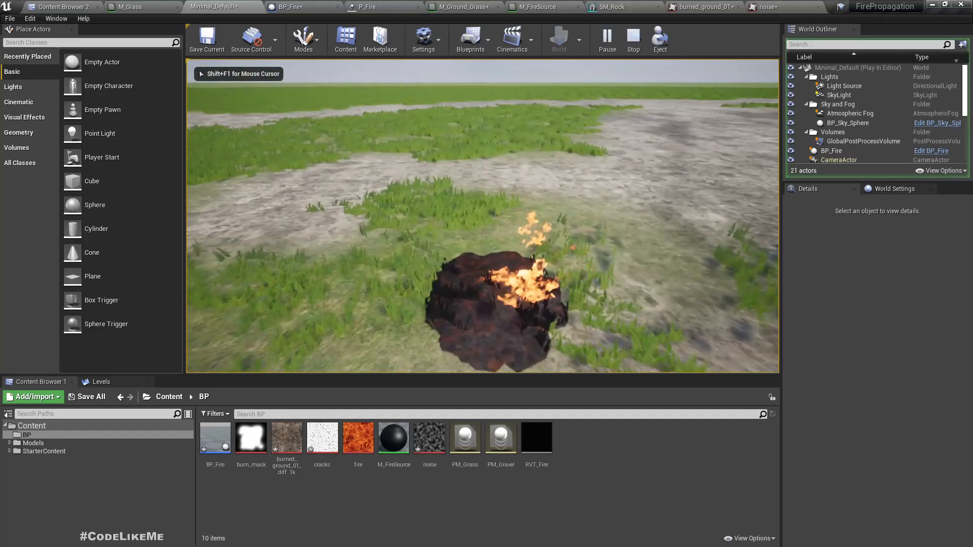
{"action": "key", "text": "d"}
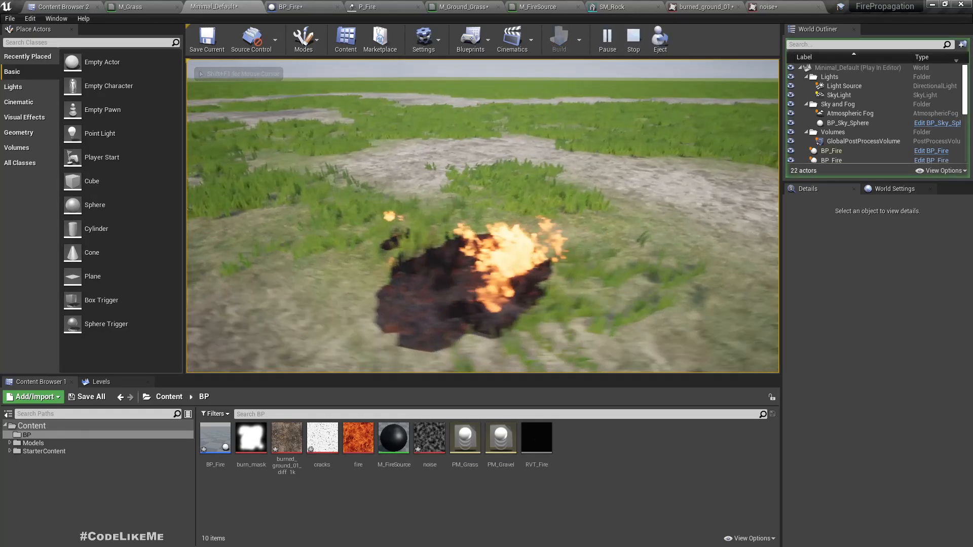
{"action": "key", "text": "d"}
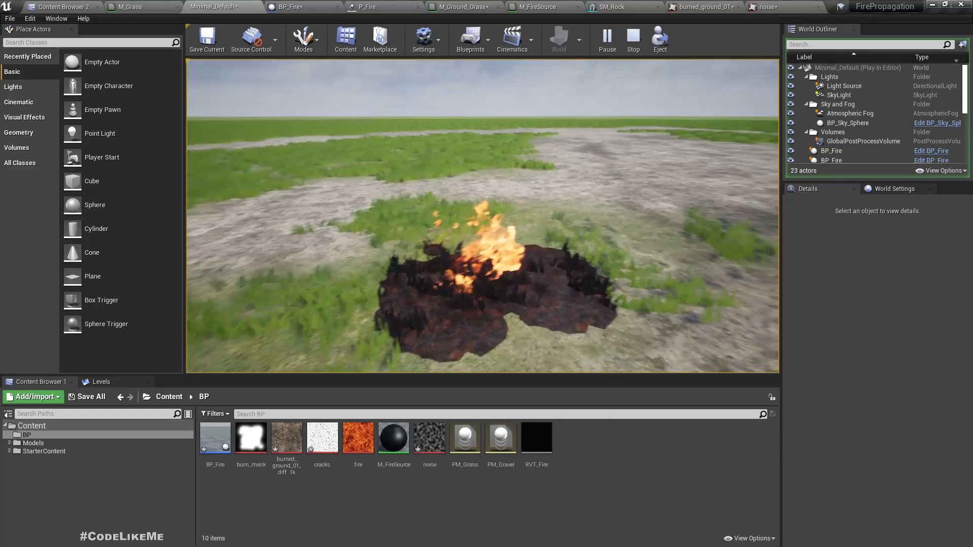
{"action": "key", "text": "d"}
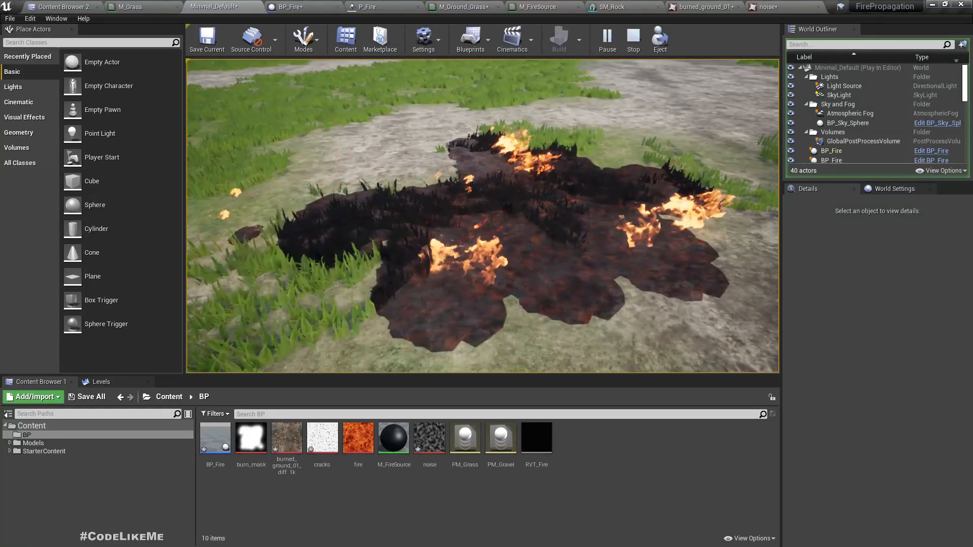
{"action": "key", "text": "d"}
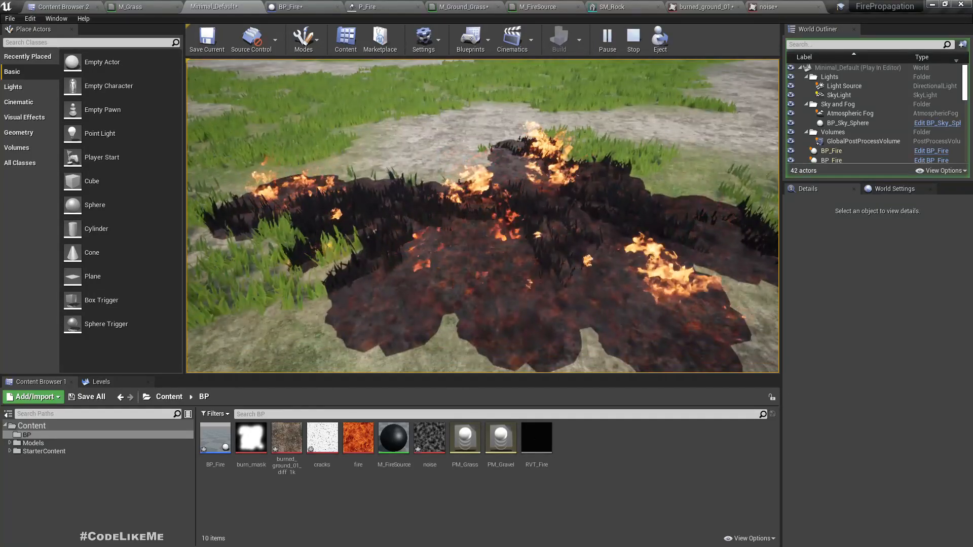
Examine the spreading fire and burned ground from several angles in the full-screen play session, and stop playing
{"action": "key", "text": "F11"}
{"action": "left_click", "coordinate": [486, 274]}
{"action": "key", "text": "s"}
{"action": "key", "text": "d"}
{"action": "key", "text": "d"}
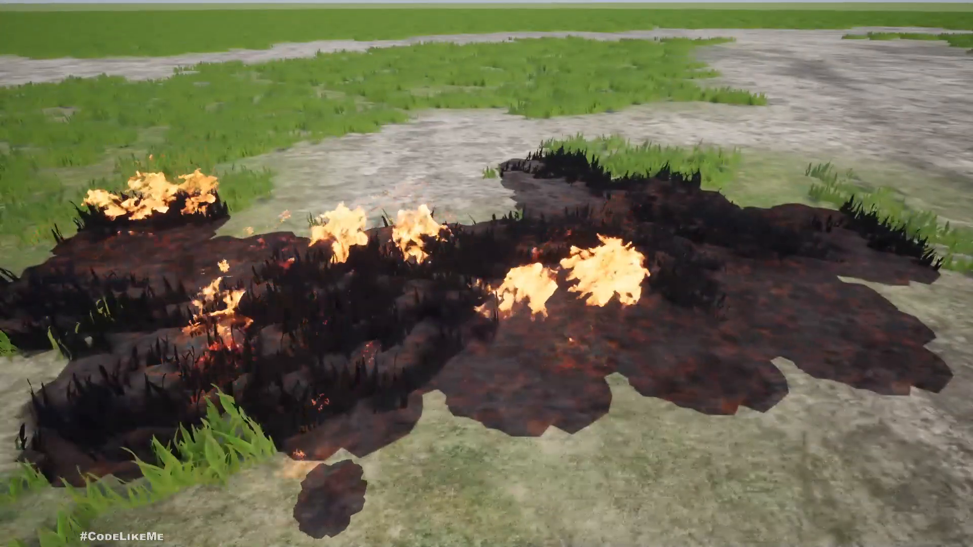
{"action": "key", "text": "a"}
{"action": "key", "text": "a"}
{"action": "key", "text": "s"}
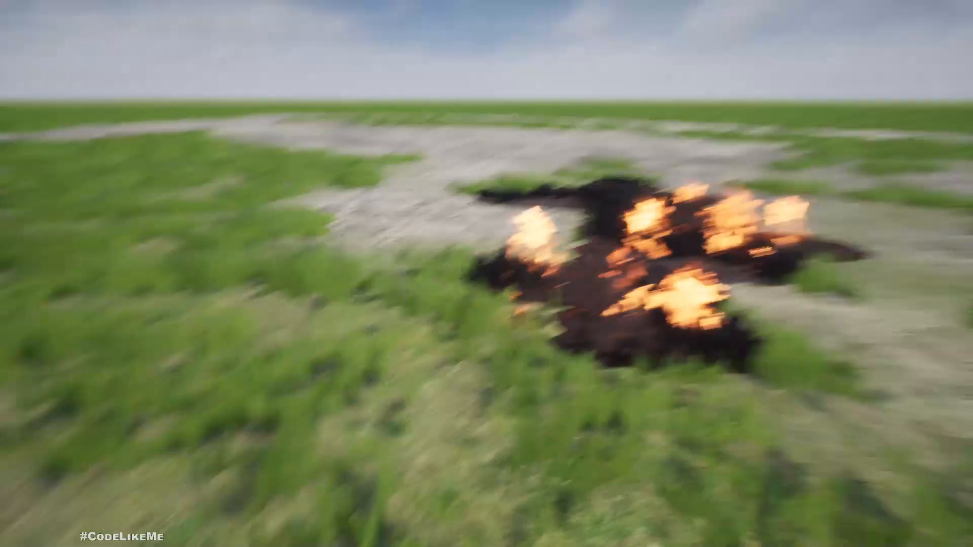
{"action": "key", "text": "a"}
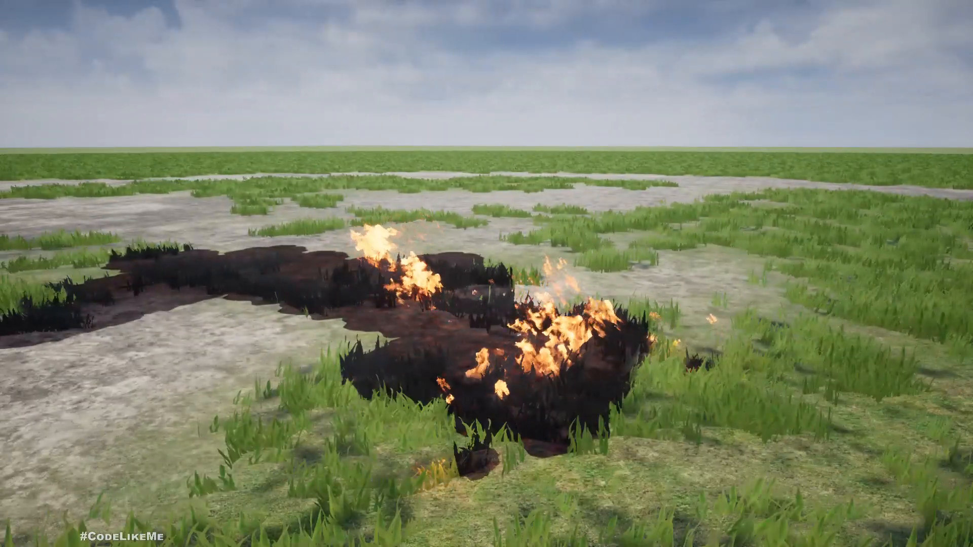
{"action": "key", "text": "s"}
{"action": "key", "text": "a"}
{"action": "key", "text": "a"}
{"action": "key", "text": "s"}
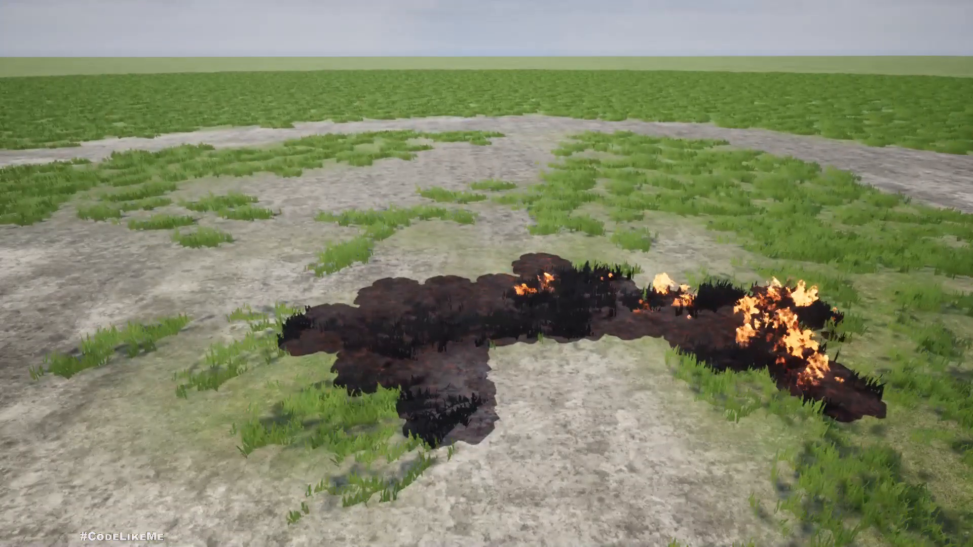
{"action": "key", "text": "a"}
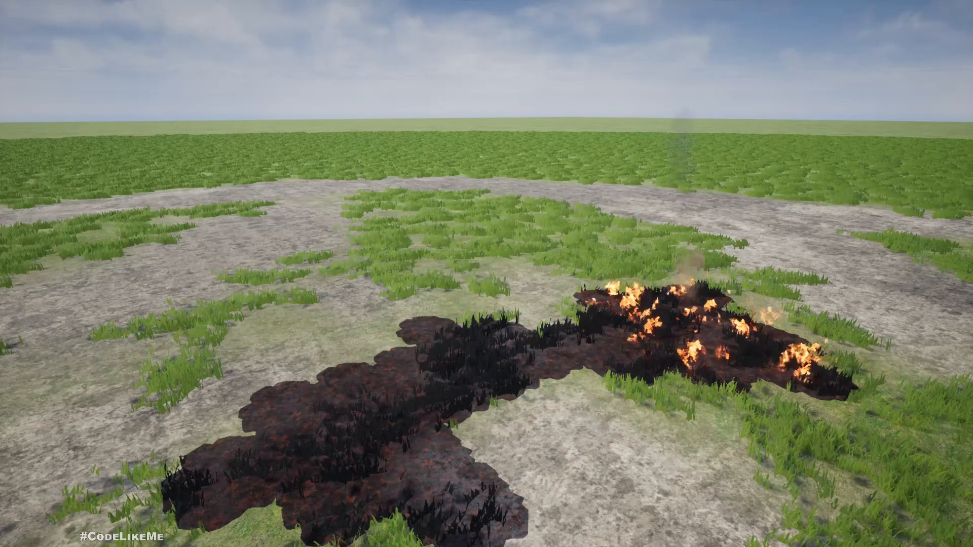
{"action": "key", "text": "a"}
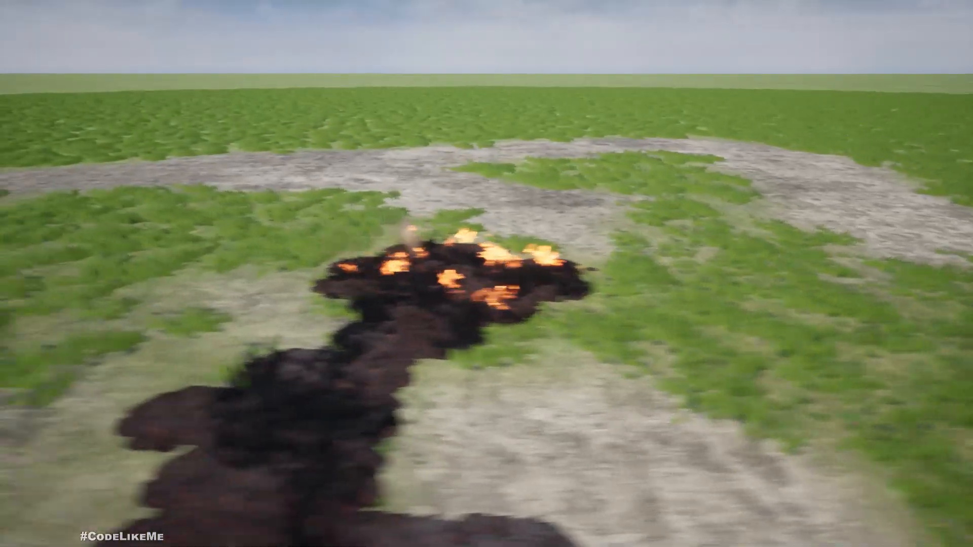
{"action": "key", "text": "a"}
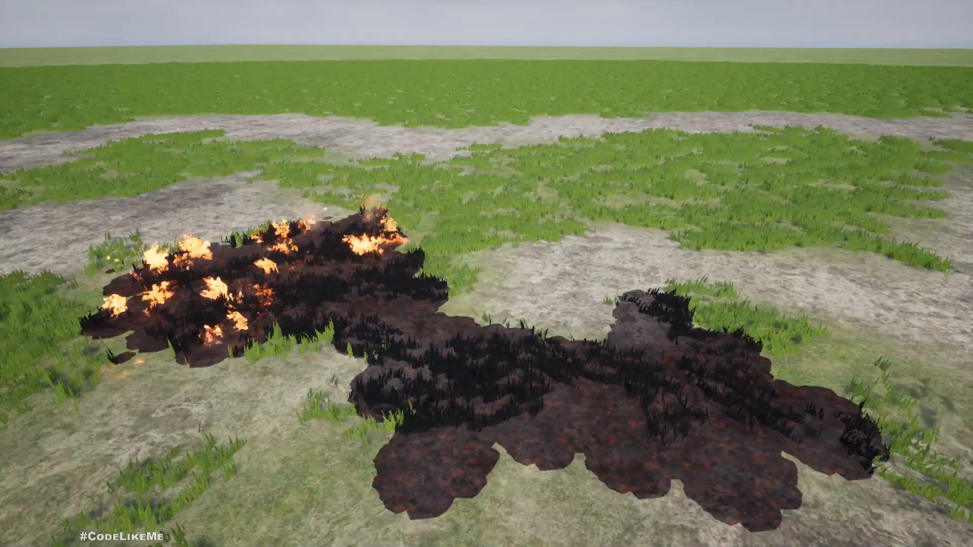
{"action": "key", "text": "F11"}
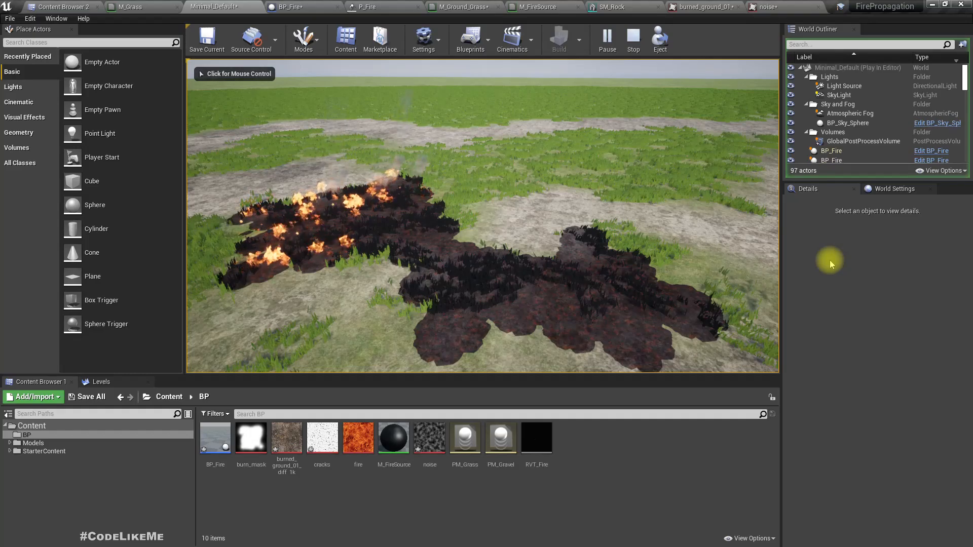
{"action": "key", "text": "Escape"}
{"action": "mouse_move", "coordinate": [559, 264]}
{"action": "right_mouse_down"}
{"action": "mouse_move", "coordinate": [618, 264]}
{"action": "mouse_move", "coordinate": [623, 283]}
{"action": "right_mouse_up"}
{"action": "key", "text": "w"}
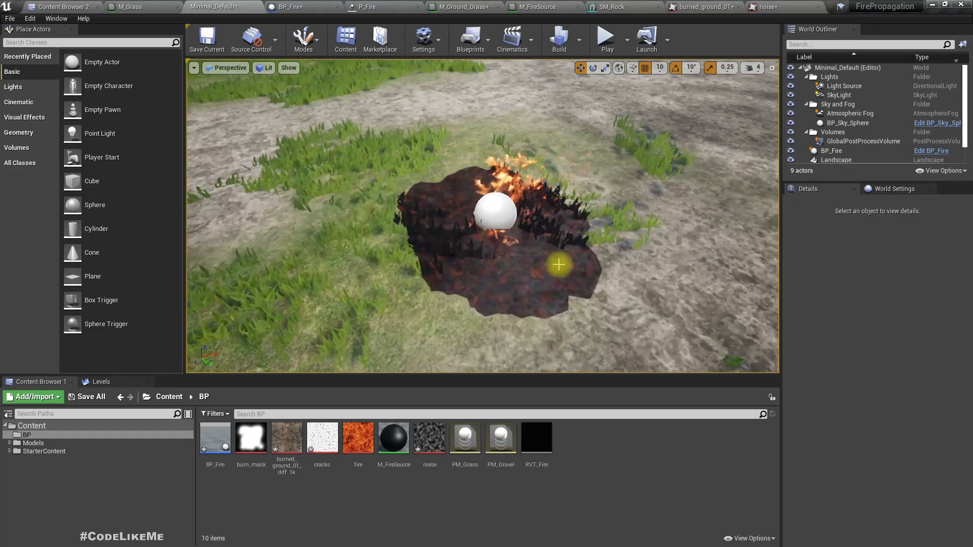
Return to the M_Ground_Grass graph and add a Time node below the fire Texture Sample
{"action": "left_click", "coordinate": [534, 6]}
{"action": "left_click", "coordinate": [496, 7]}
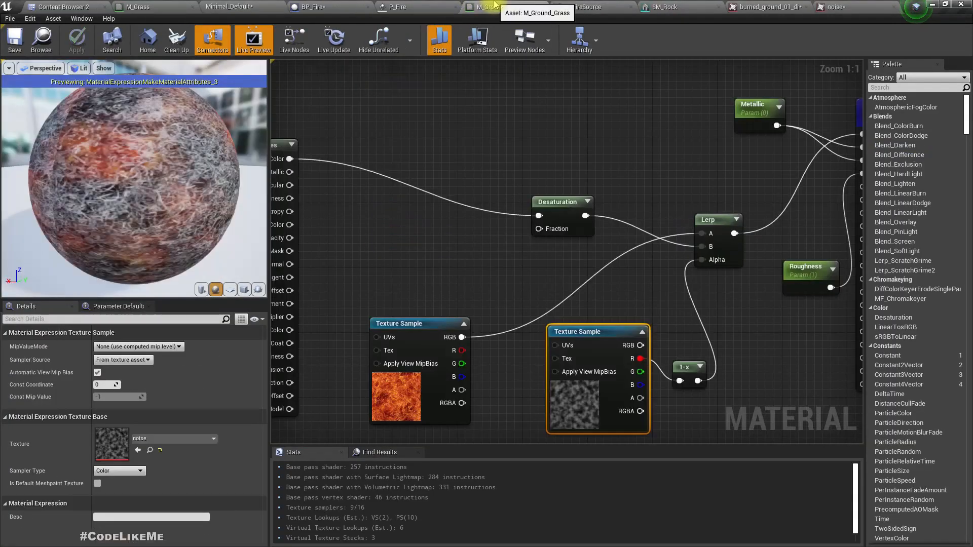
{"action": "right_click_drag", "start_coordinate": [525, 272], "coordinate": [479, 261]}
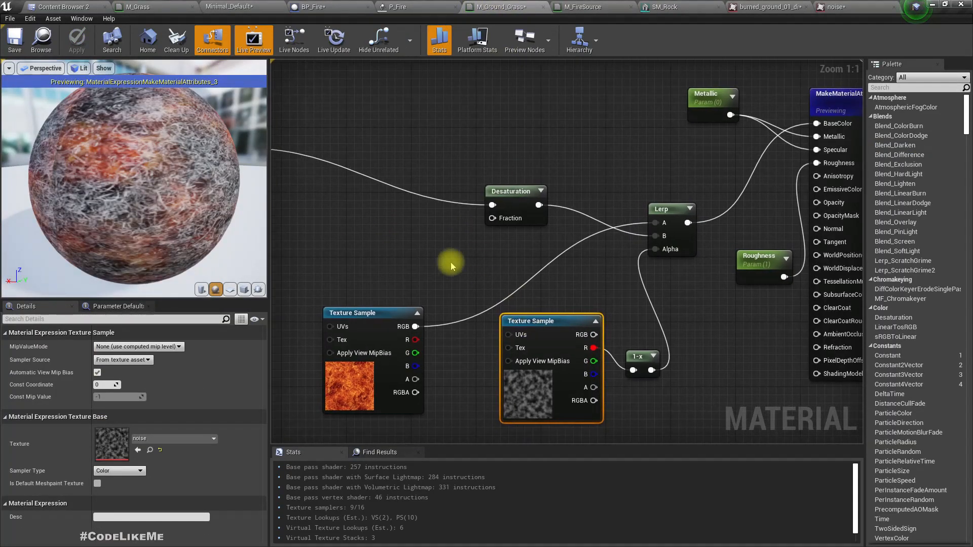
{"action": "left_click", "coordinate": [373, 309]}
{"action": "left_click", "coordinate": [588, 323], "text": "ctrl"}
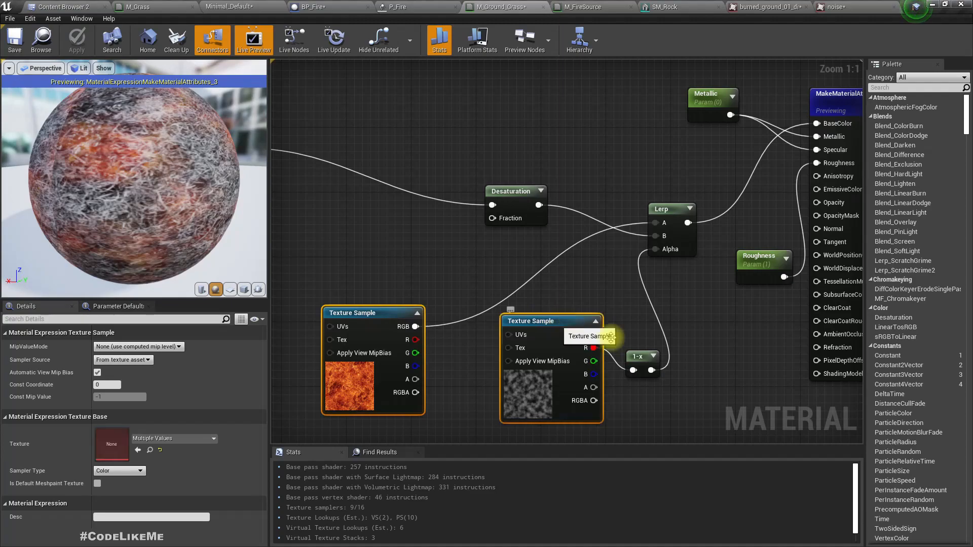
{"action": "left_click", "coordinate": [645, 357], "text": "ctrl"}
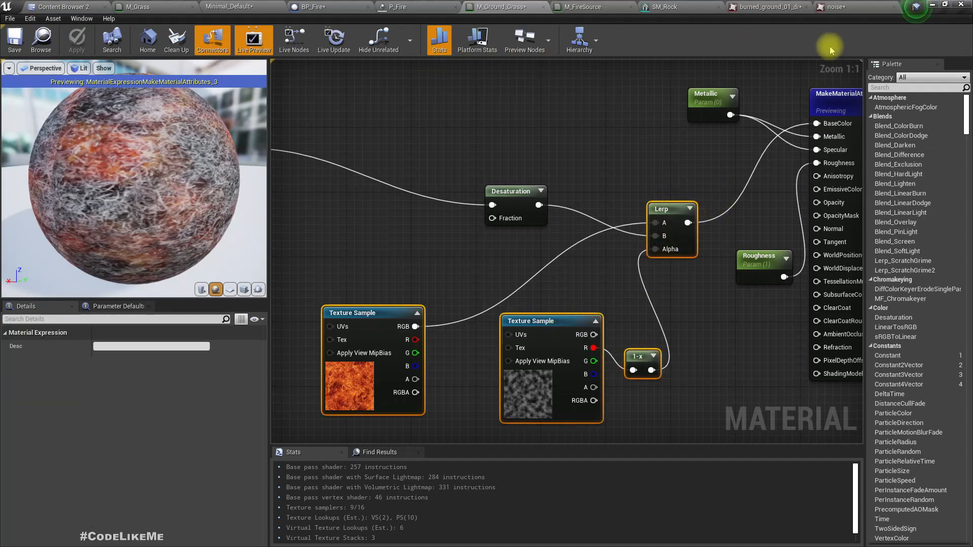
{"action": "right_click_drag", "start_coordinate": [553, 321], "coordinate": [598, 160]}
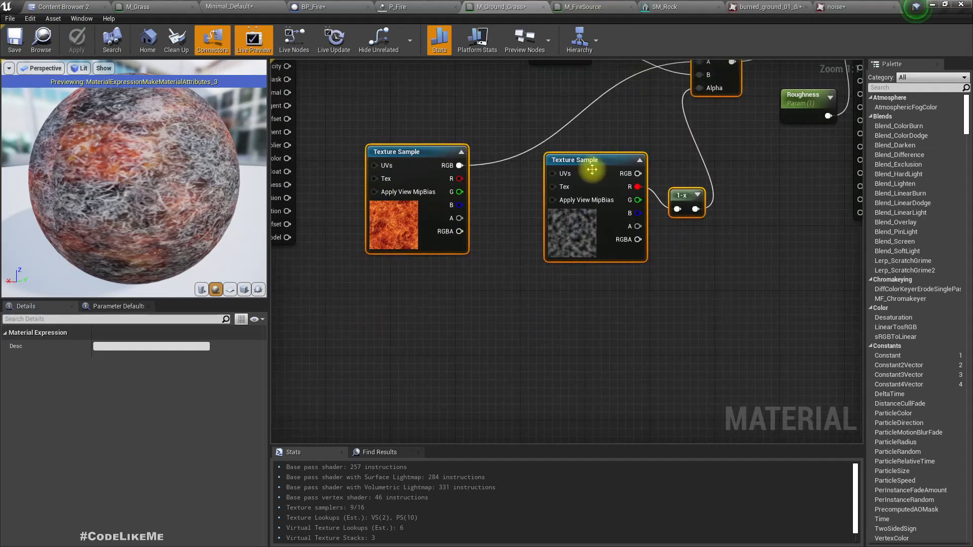
{"action": "right_click", "coordinate": [392, 337]}
{"action": "type", "text": "time"}
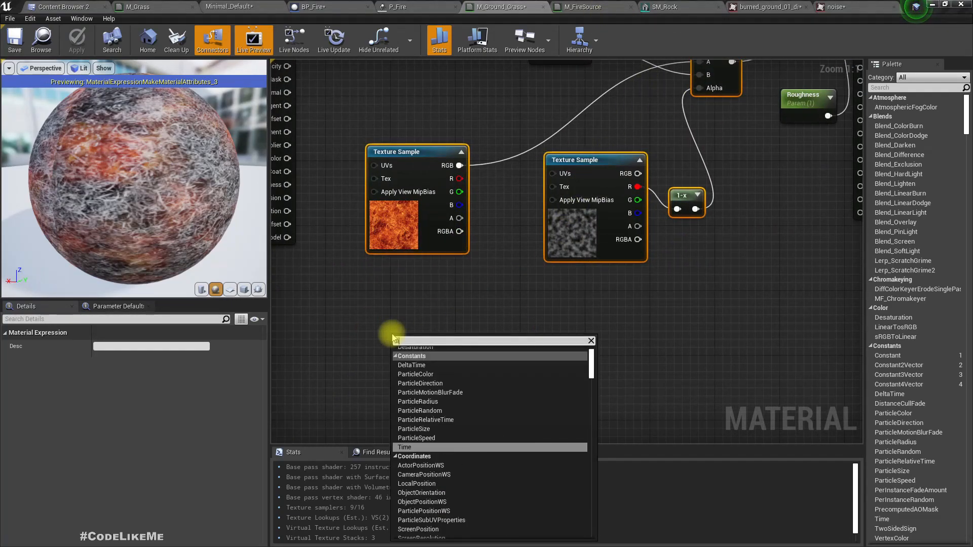
{"action": "key", "text": "Return"}
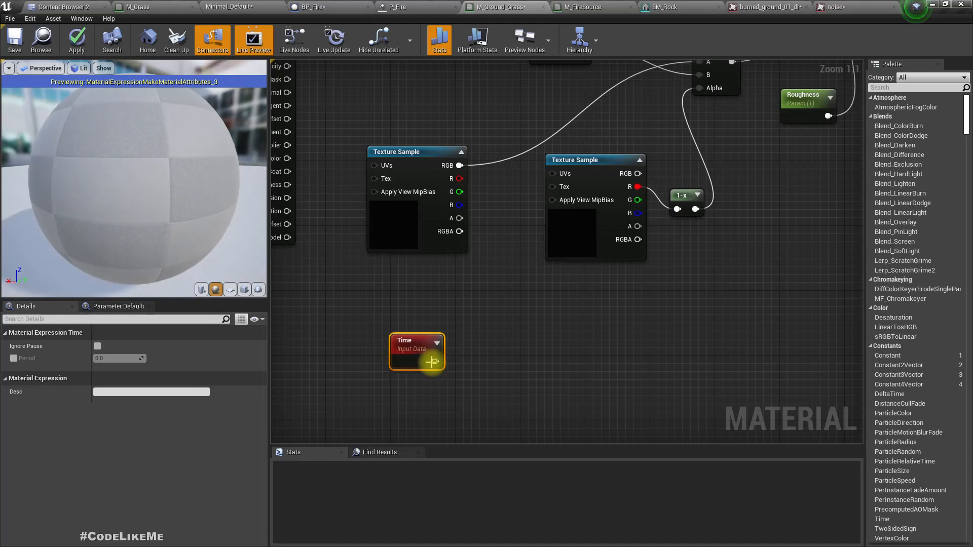
{"action": "left_click_drag", "start_coordinate": [432, 361], "coordinate": [477, 347]}
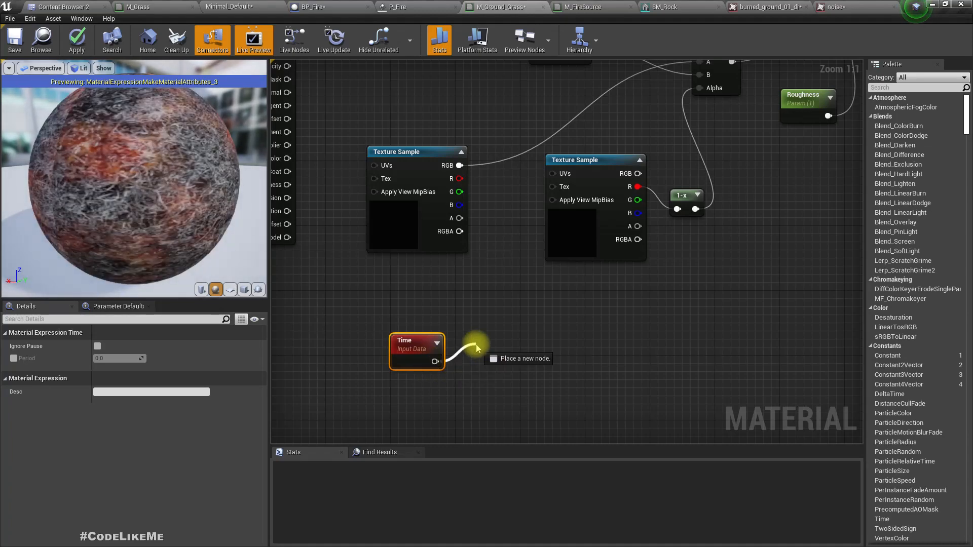
{"action": "left_click_drag", "start_coordinate": [476, 347], "coordinate": [476, 347]}
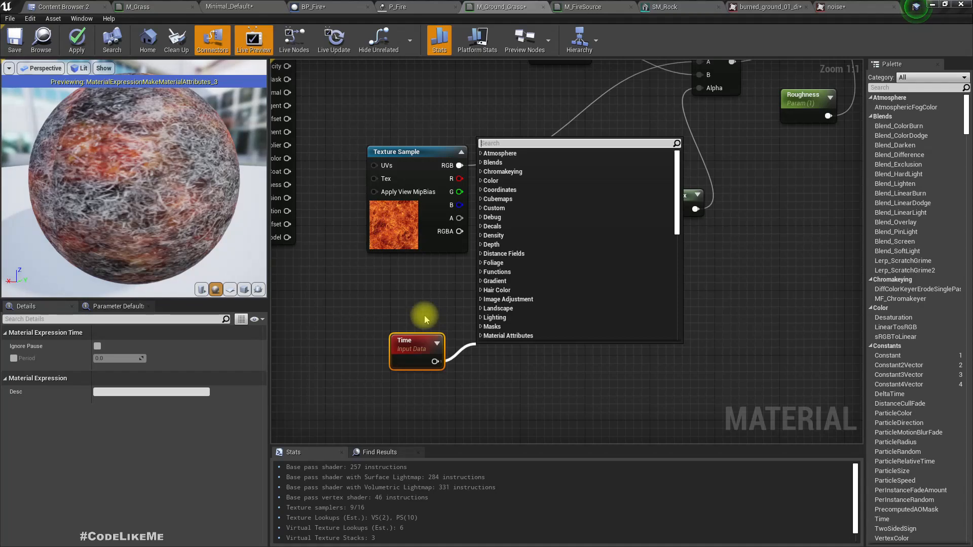
{"action": "right_click_drag", "start_coordinate": [424, 315], "coordinate": [562, 333]}
{"action": "left_click_drag", "start_coordinate": [551, 370], "coordinate": [476, 378]}
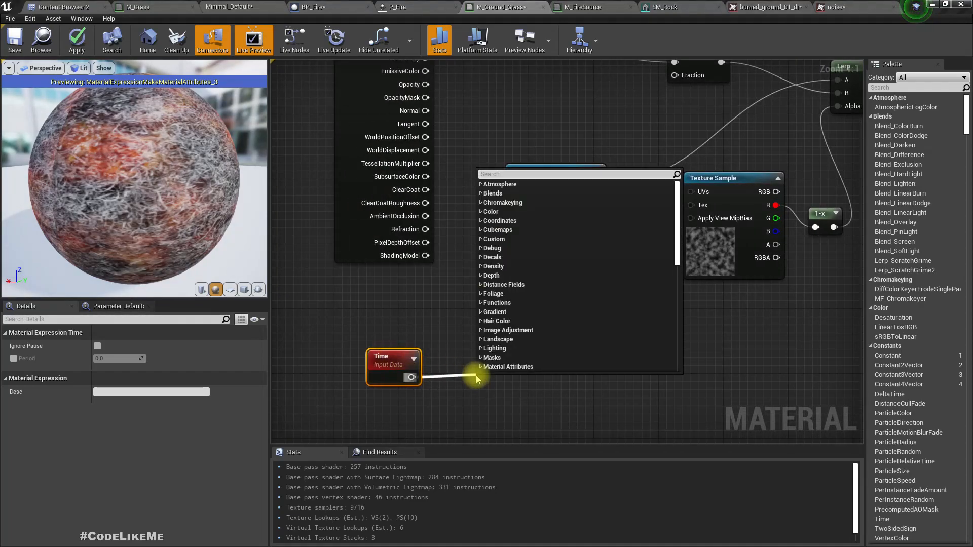
{"action": "left_click", "coordinate": [467, 304]}
Add a TextureCoordinate node and place it above the Time node
{"action": "right_click", "coordinate": [436, 286]}
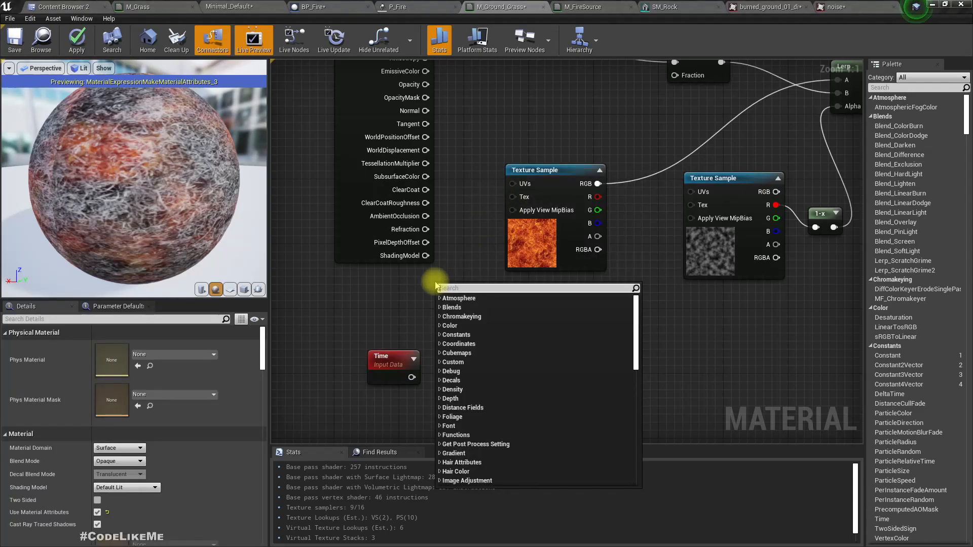
{"action": "type", "text": "texture"}
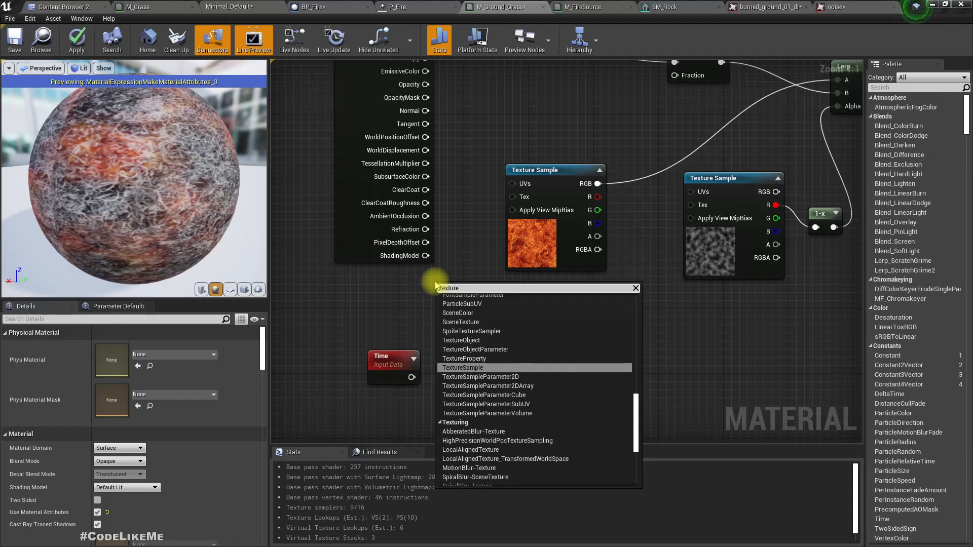
{"action": "type", "text": "coord"}
{"action": "key", "text": "Return"}
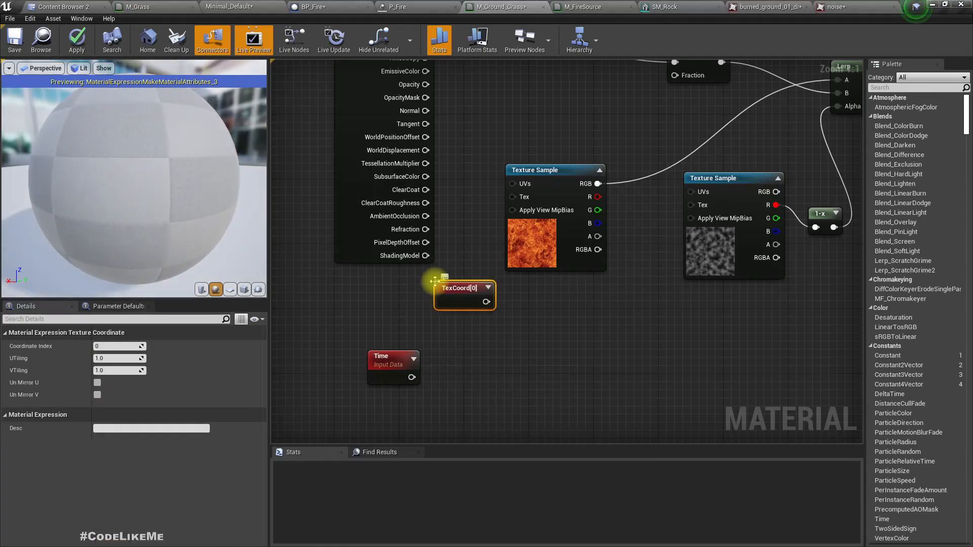
{"action": "left_click_drag", "start_coordinate": [435, 282], "coordinate": [342, 277]}
Combine the TexCoord and Time outputs in an Add node and feed its result into the fire Texture Sample's UVs
{"action": "left_click_drag", "start_coordinate": [393, 297], "coordinate": [443, 326]}
{"action": "key", "text": "Return"}
{"action": "left_click_drag", "start_coordinate": [411, 377], "coordinate": [513, 183]}
{"action": "left_click", "coordinate": [90, 46]}
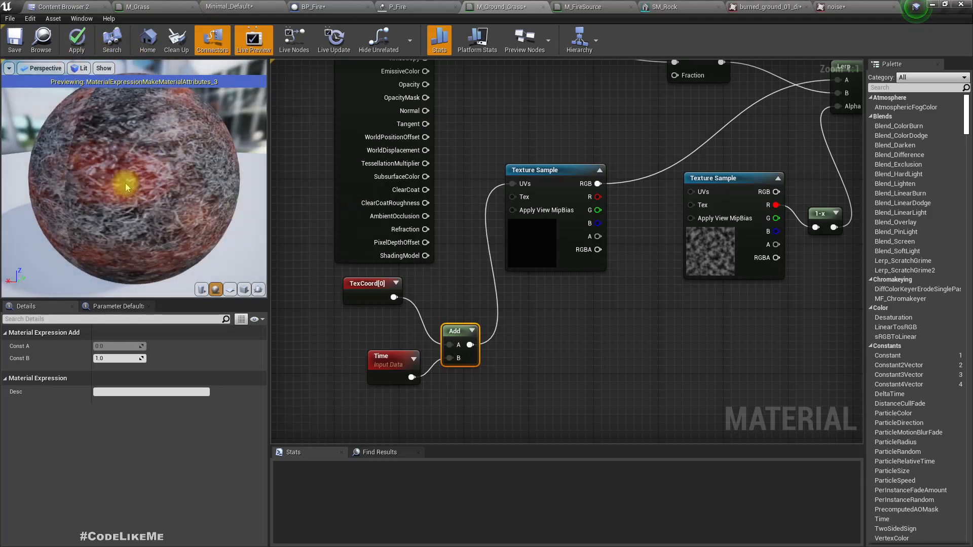
Space the TexCoord and Time nodes away from the Add node to make room between them
{"action": "right_click_drag", "start_coordinate": [341, 323], "coordinate": [460, 291]}
{"action": "left_click_drag", "start_coordinate": [445, 260], "coordinate": [582, 340]}
{"action": "left_click_drag", "start_coordinate": [578, 302], "coordinate": [494, 303]}
{"action": "left_click", "coordinate": [522, 304]}
{"action": "left_click", "coordinate": [513, 316]}
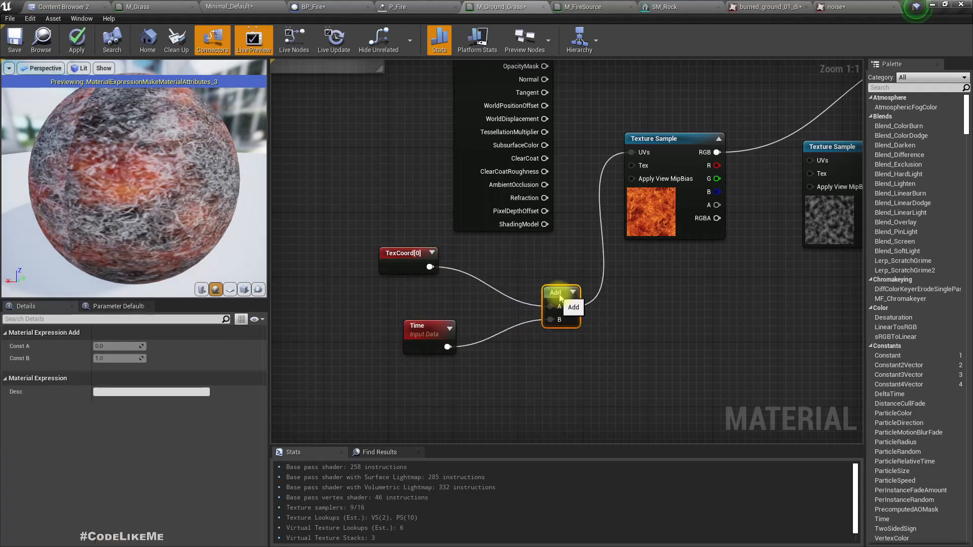
Insert a Multiply node with Const B 0.1 between Time and the Add node's B input, and apply the material
{"action": "left_click_drag", "start_coordinate": [447, 346], "coordinate": [478, 357]}
{"action": "type", "text": "multiply"}
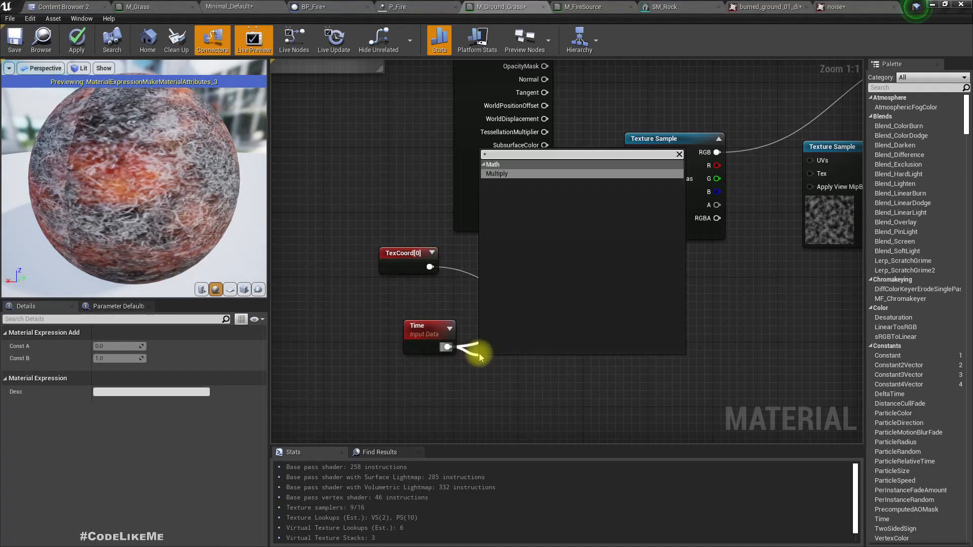
{"action": "key", "text": "Return"}
{"action": "left_click_drag", "start_coordinate": [528, 376], "coordinate": [564, 319]}
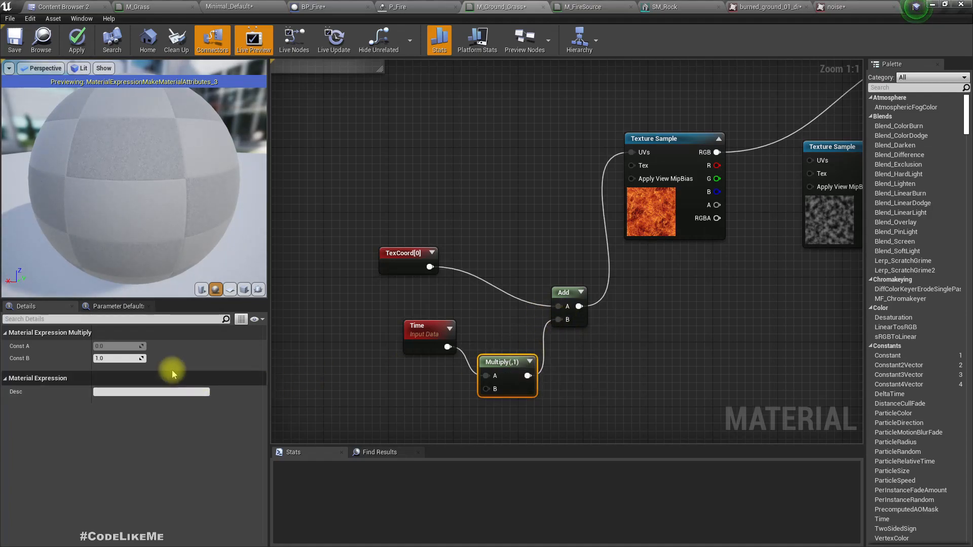
{"action": "type", "text": "0.1"}
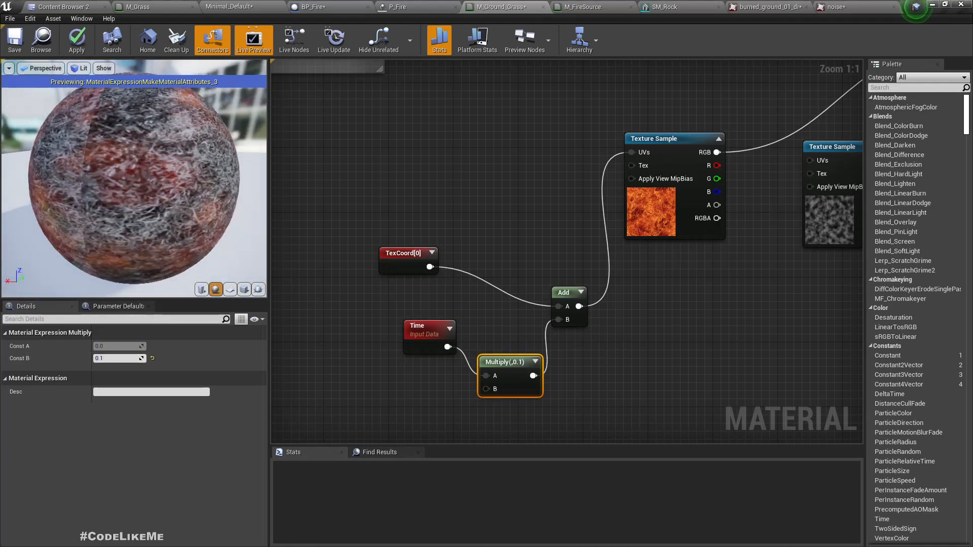
{"action": "left_click", "coordinate": [77, 39]}
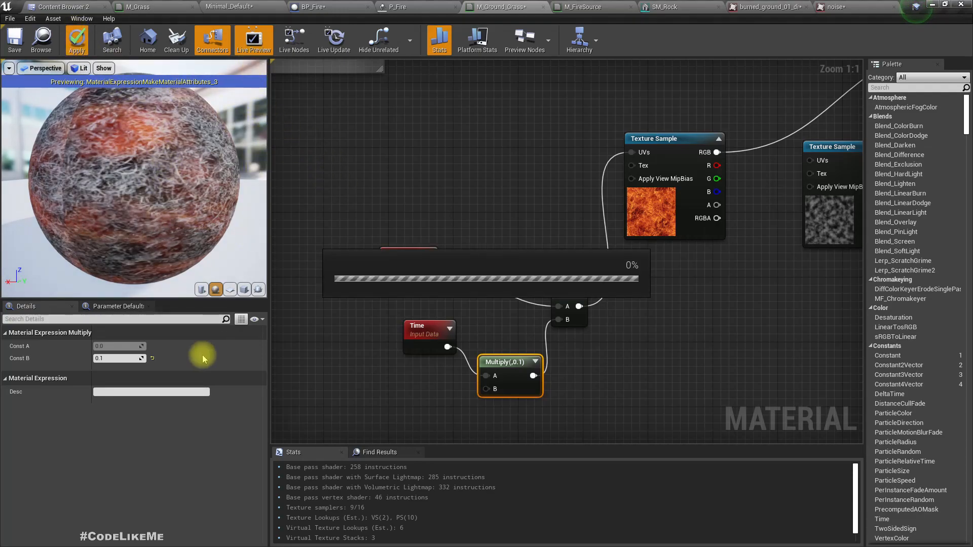
Set the Multiply node's Const B to 0.05 and apply the material changes
{"action": "left_click", "coordinate": [122, 359]}
{"action": "type", "text": "0.05"}
{"action": "key", "text": "Return"}
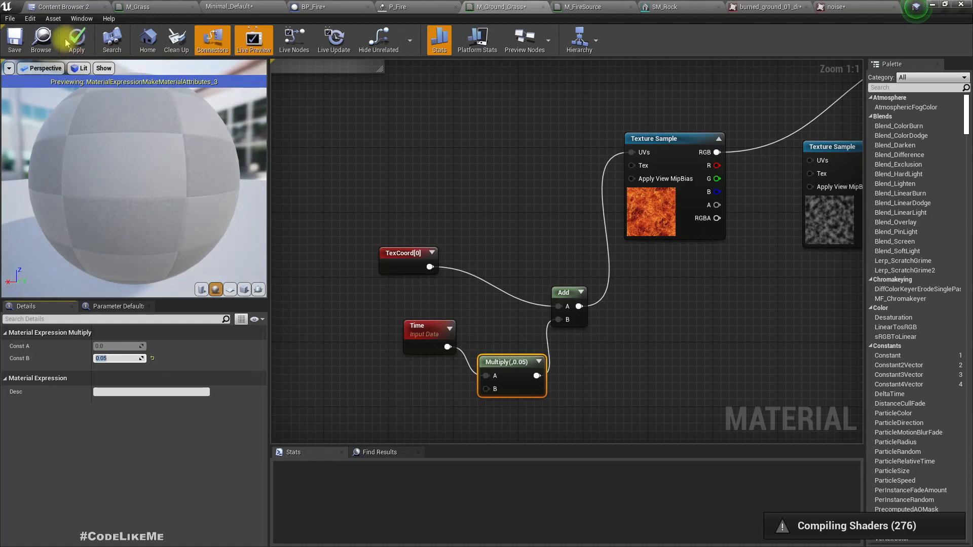
{"action": "left_click", "coordinate": [75, 42]}
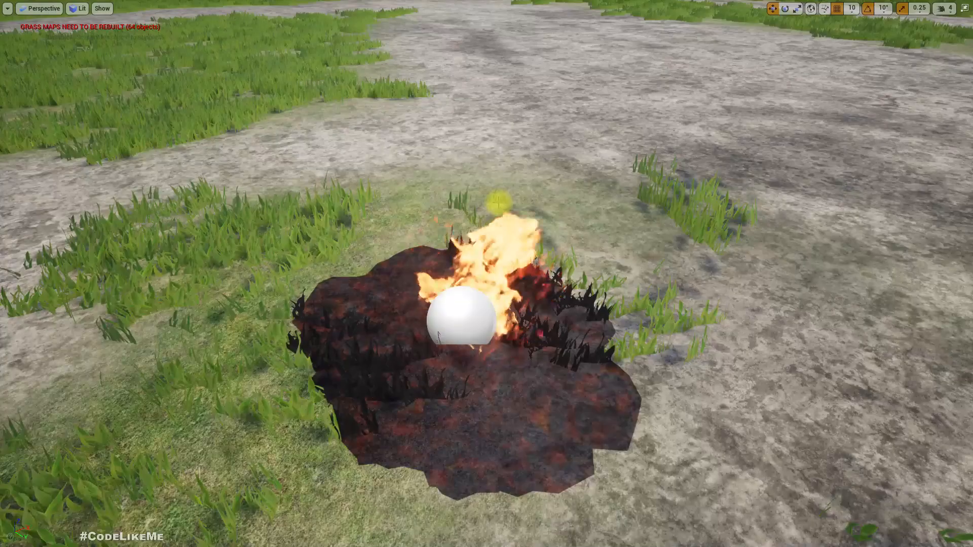
Play the level full screen, fly around the spreading fire to examine the animated burned ground, and return to the normal editor layout
{"action": "key", "text": "alt+p"}
{"action": "key", "text": "w"}
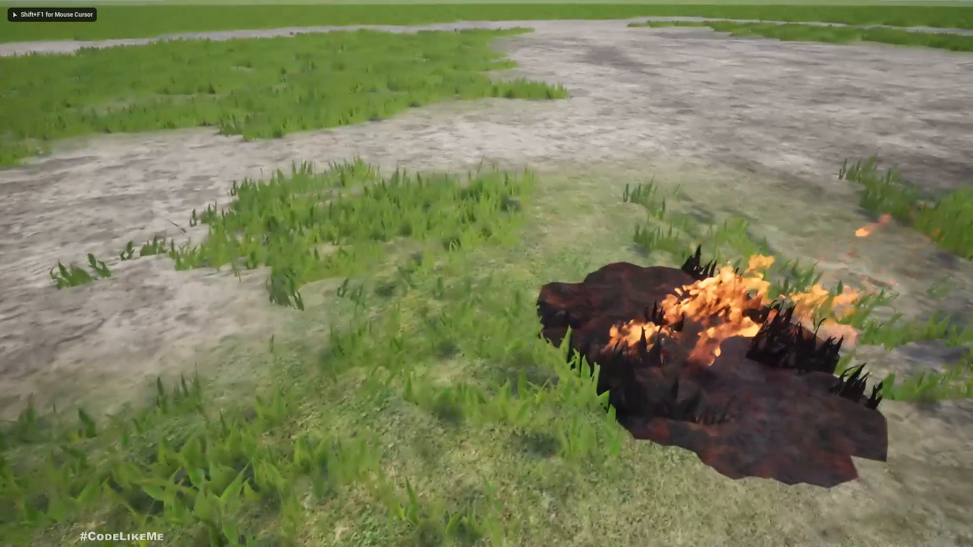
{"action": "key", "text": "d"}
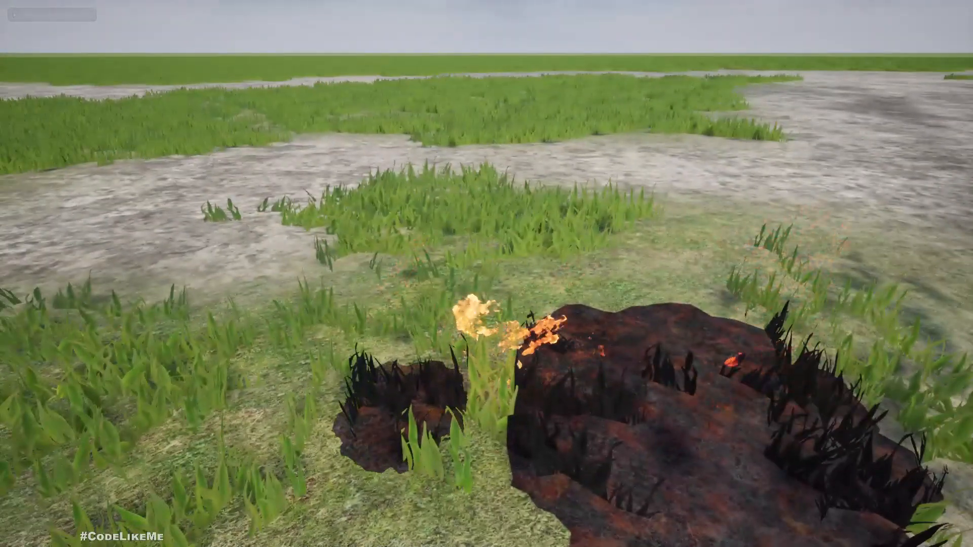
{"action": "key", "text": "s"}
{"action": "key", "text": "w"}
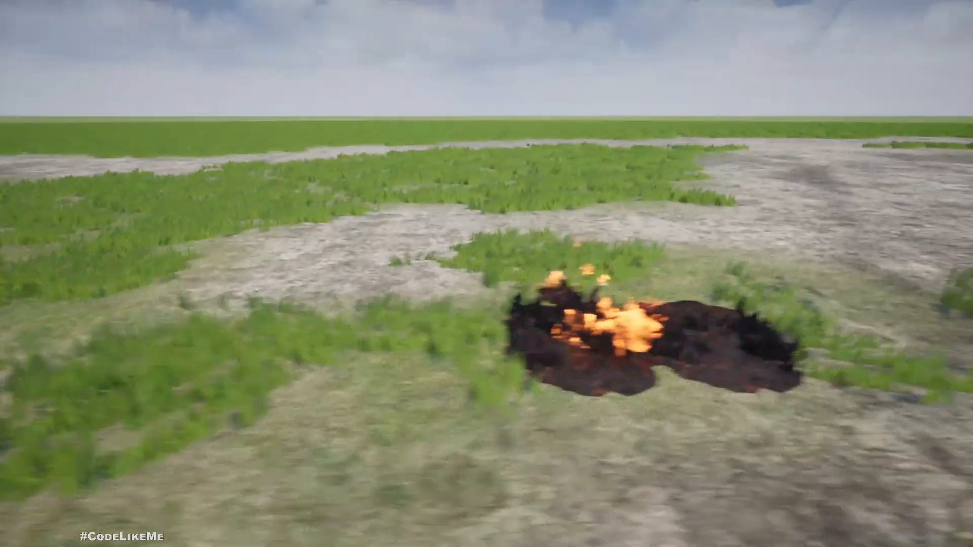
{"action": "key", "text": "d"}
{"action": "key", "text": "a"}
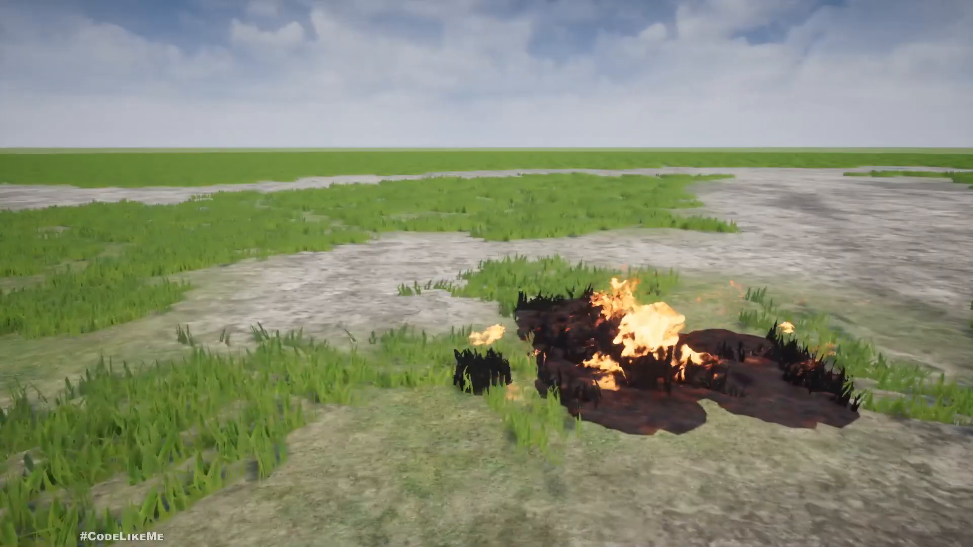
{"action": "key", "text": "d"}
{"action": "key", "text": "a"}
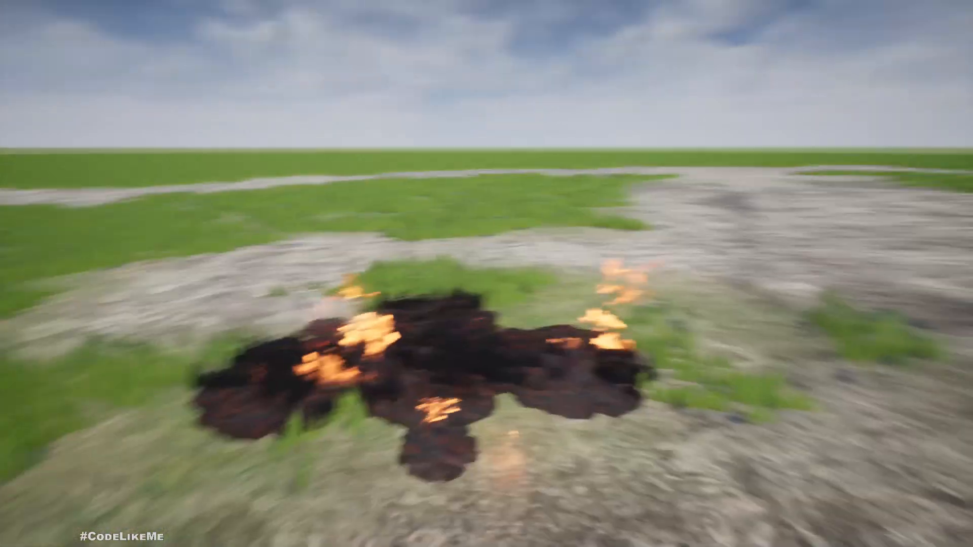
{"action": "key", "text": "d"}
{"action": "key", "text": "d"}
{"action": "key", "text": "s"}
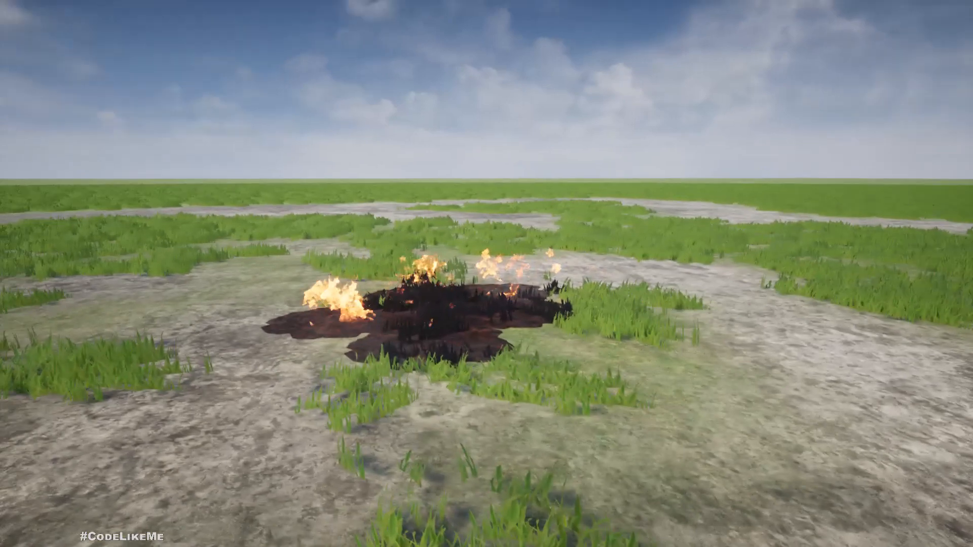
{"action": "key", "text": "w"}
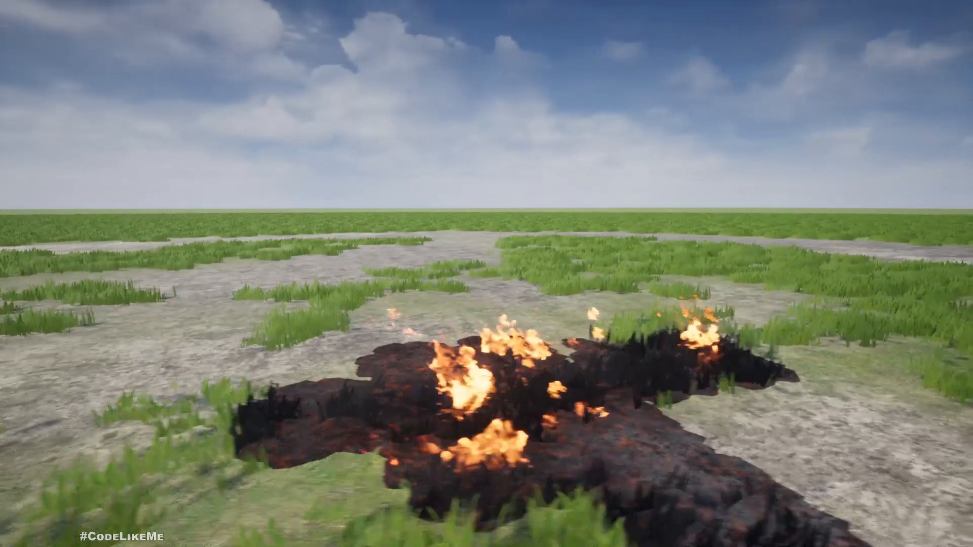
{"action": "key", "text": "a"}
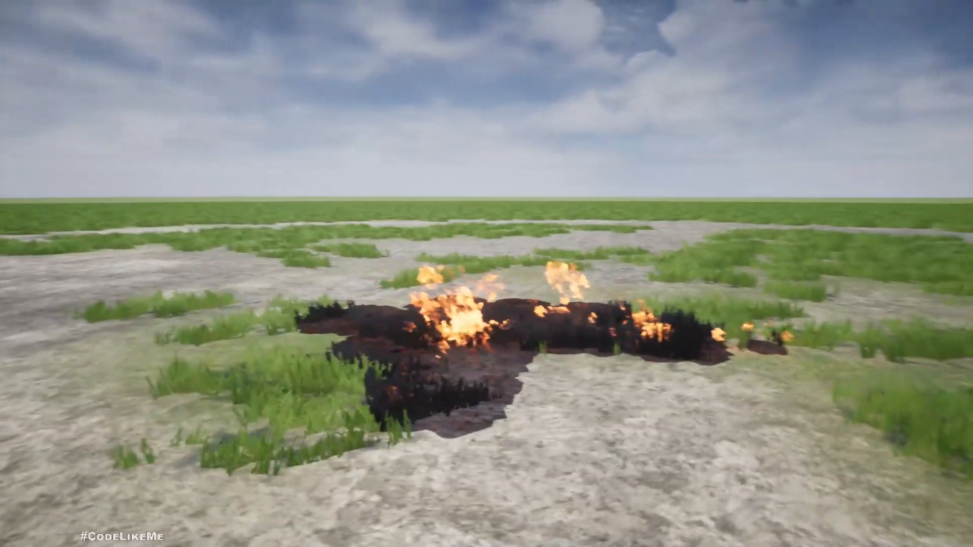
{"action": "key", "text": "w"}
{"action": "key", "text": "a"}
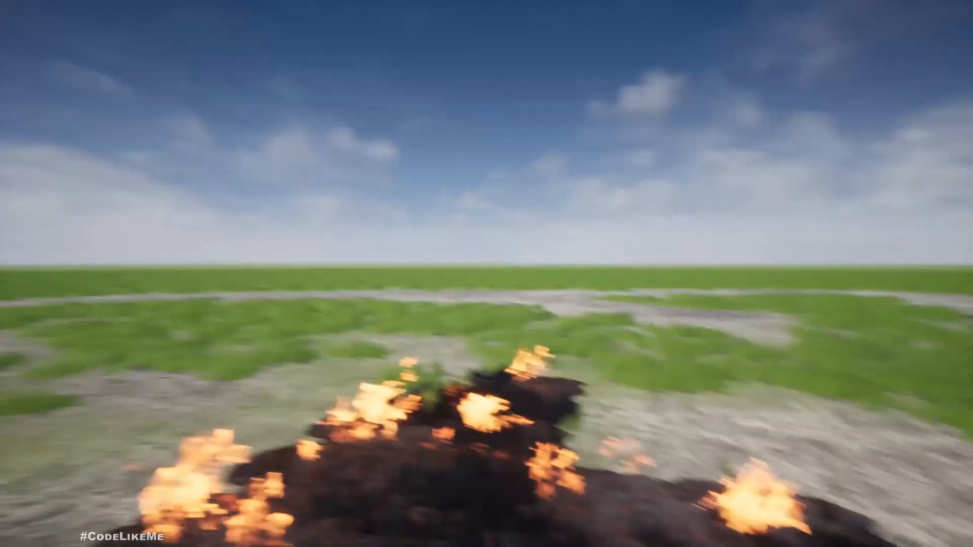
{"action": "key", "text": "s"}
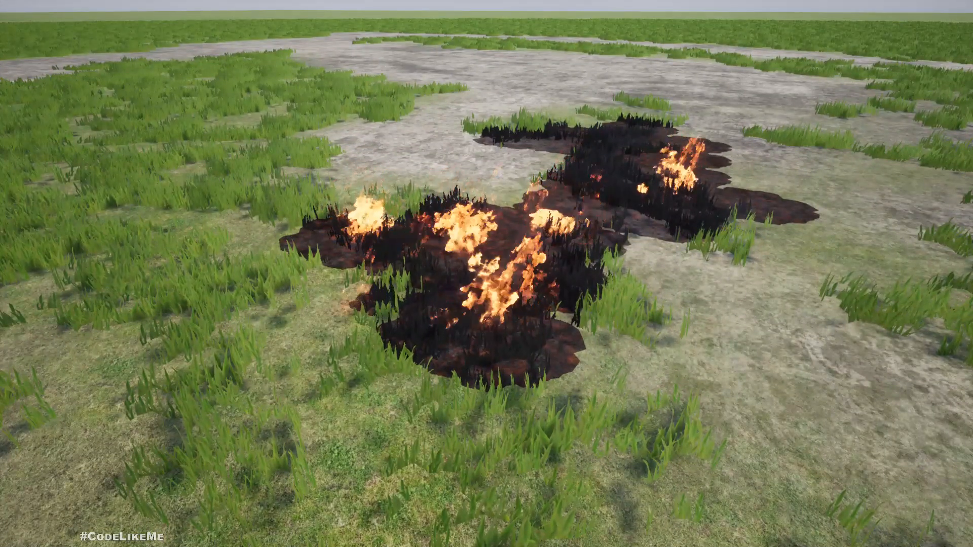
{"action": "key", "text": "Escape"}
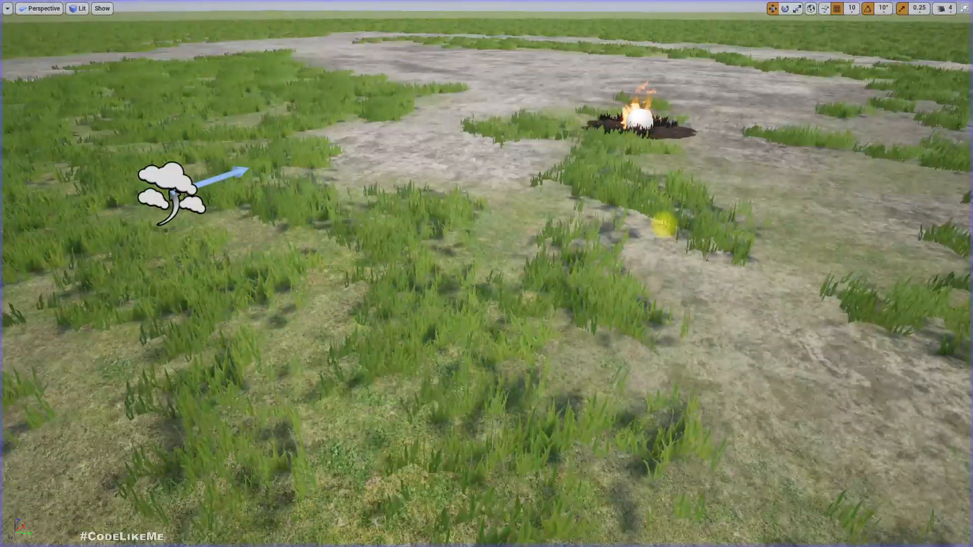
{"action": "key", "text": "F11"}
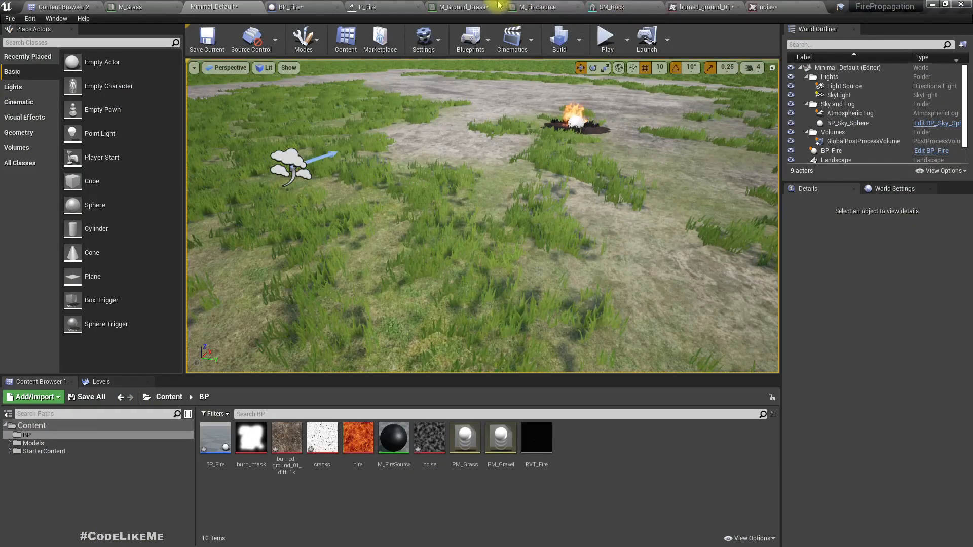
Copy the fire and noise Texture Samples, the 1-x node and their Lerp from M_Ground_Grass into the M_Grass graph
{"action": "left_click", "coordinate": [463, 6]}
{"action": "scroll", "coordinate": [475, 245], "scroll_direction": "down", "scroll_amount": 3}
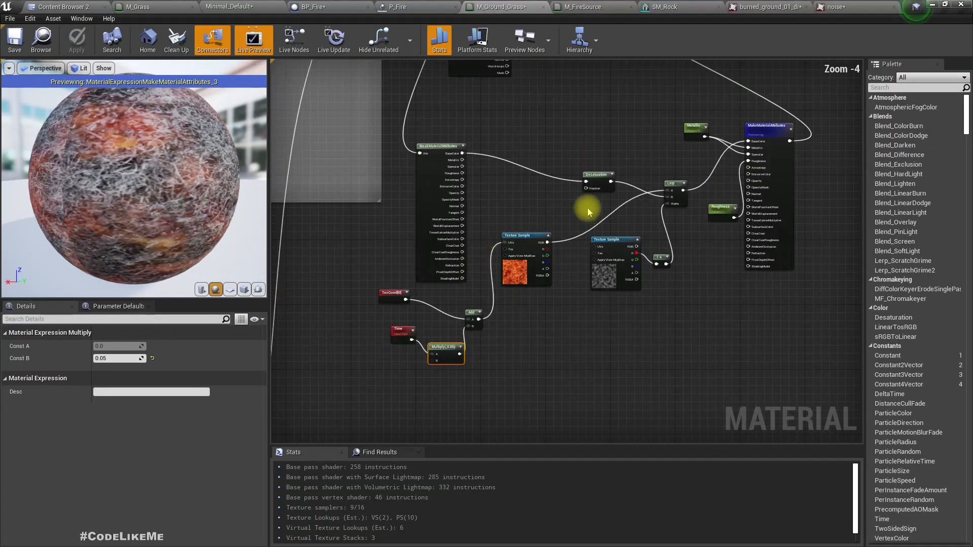
{"action": "scroll", "coordinate": [573, 202], "scroll_direction": "up", "scroll_amount": 3}
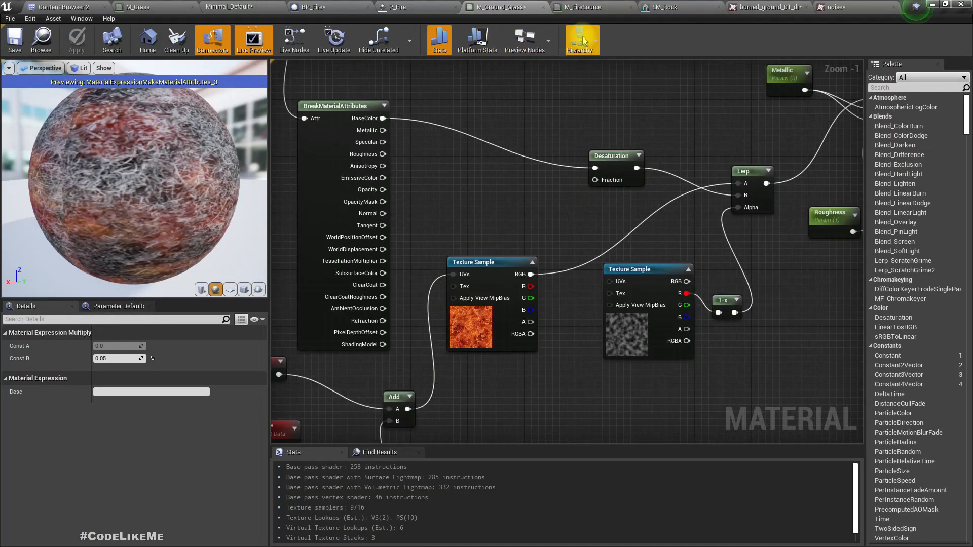
{"action": "left_click", "coordinate": [333, 49]}
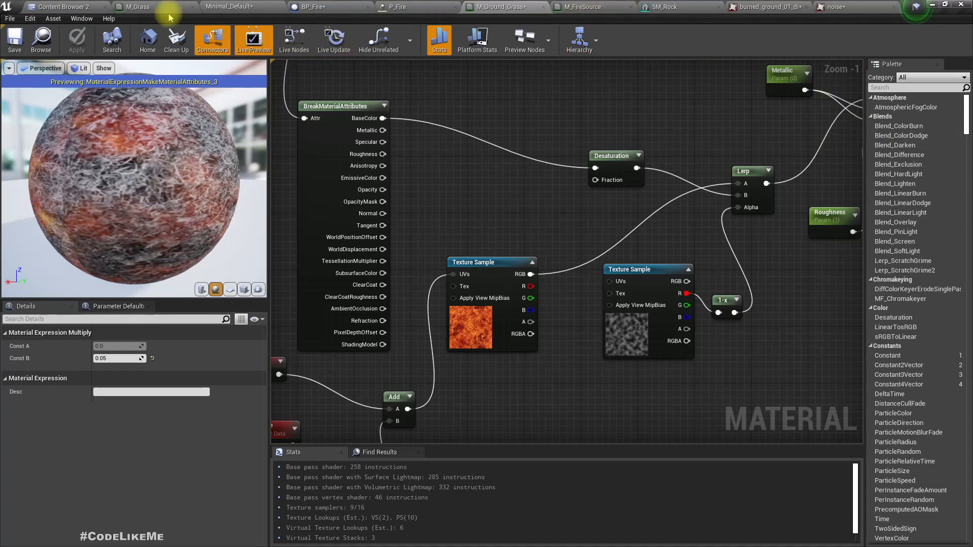
{"action": "left_click", "coordinate": [153, 5]}
{"action": "right_click_drag", "start_coordinate": [509, 255], "coordinate": [430, 159]}
{"action": "left_click_drag", "start_coordinate": [594, 110], "coordinate": [712, 131]}
{"action": "right_click_drag", "start_coordinate": [640, 322], "coordinate": [699, 292]}
{"action": "key", "text": "ctrl+v"}
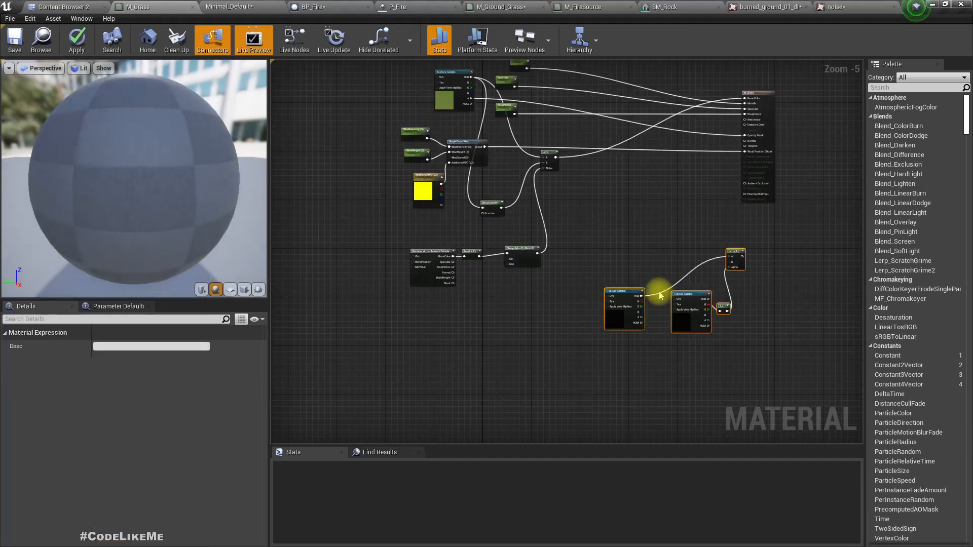
{"action": "scroll", "coordinate": [705, 270], "scroll_direction": "up", "scroll_amount": 3}
{"action": "left_click_drag", "start_coordinate": [772, 237], "coordinate": [698, 237]}
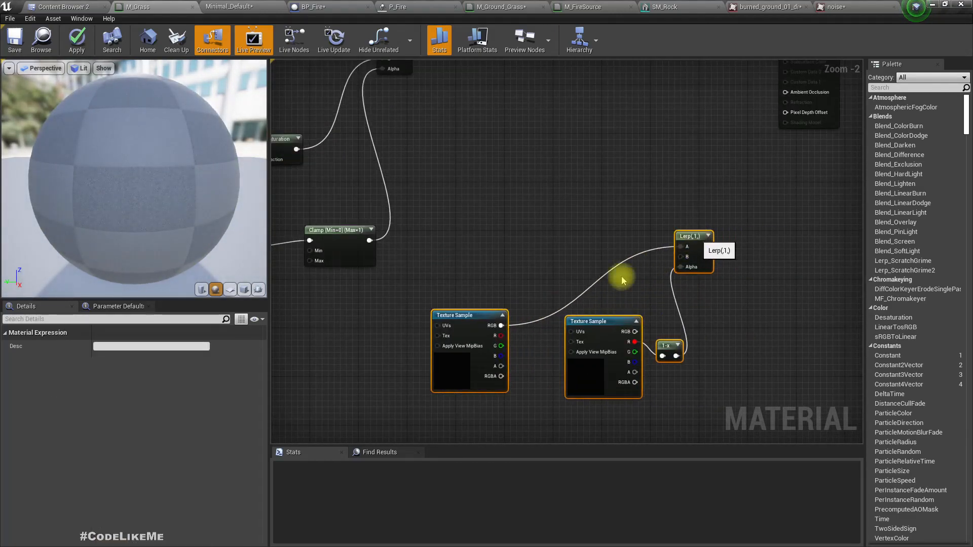
{"action": "right_click_drag", "start_coordinate": [520, 224], "coordinate": [566, 325]}
{"action": "scroll", "coordinate": [532, 309], "scroll_direction": "down", "scroll_amount": 2}
{"action": "scroll", "coordinate": [370, 149], "scroll_direction": "up", "scroll_amount": 2}
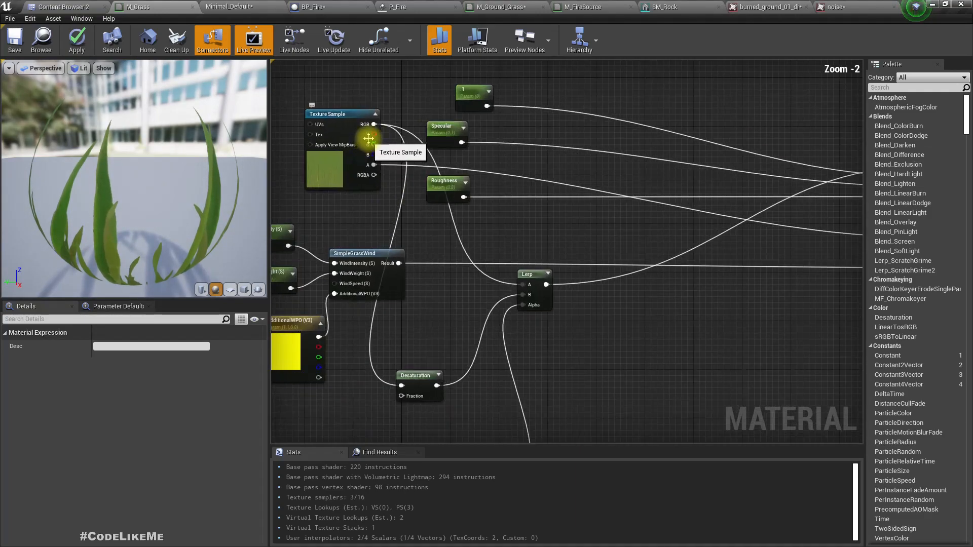
{"action": "left_click_drag", "start_coordinate": [374, 124], "coordinate": [528, 242]}
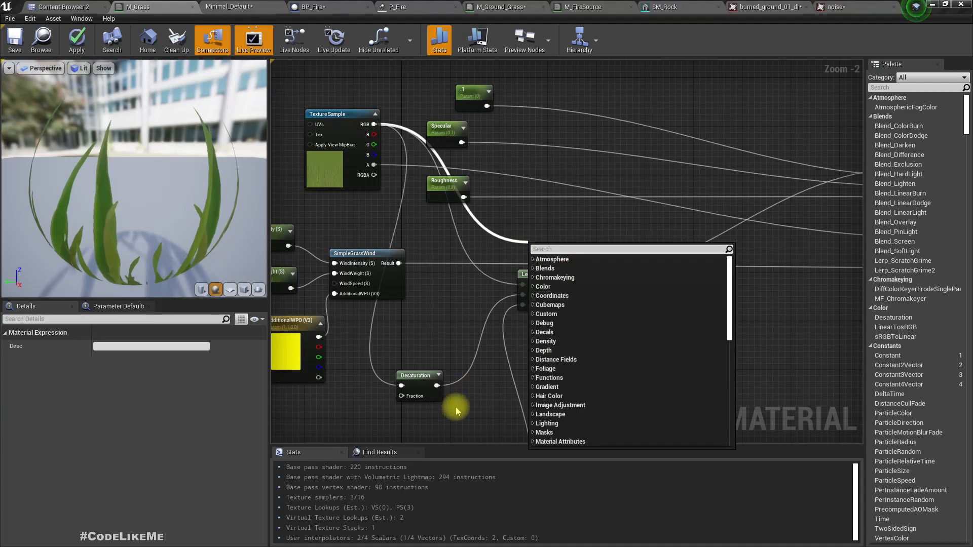
{"action": "right_click_drag", "start_coordinate": [456, 410], "coordinate": [586, 211]}
Move the pasted fire, noise, 1-x and Lerp nodes to the left of the Runtime Virtual Texture Sample, below the AdditionalWPO parameter
{"action": "scroll", "coordinate": [637, 283], "scroll_direction": "down", "scroll_amount": 1}
{"action": "right_click_drag", "start_coordinate": [637, 284], "coordinate": [632, 275]}
{"action": "left_click_drag", "start_coordinate": [632, 275], "coordinate": [762, 402]}
{"action": "left_click_drag", "start_coordinate": [707, 282], "coordinate": [478, 320]}
{"action": "right_click_drag", "start_coordinate": [394, 315], "coordinate": [684, 283]}
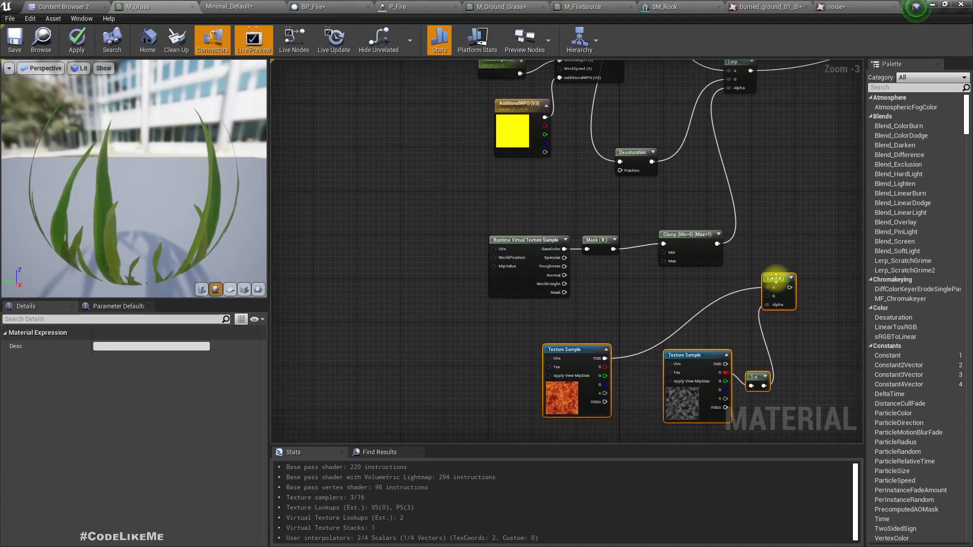
{"action": "mouse_move", "coordinate": [774, 284]}
{"action": "left_mouse_down"}
{"action": "mouse_move", "coordinate": [472, 196]}
{"action": "mouse_move", "coordinate": [682, 271]}
{"action": "mouse_move", "coordinate": [769, 283]}
{"action": "left_mouse_up"}
{"action": "right_click_drag", "start_coordinate": [544, 218], "coordinate": [547, 326]}
{"action": "left_click_drag", "start_coordinate": [334, 265], "coordinate": [511, 359]}
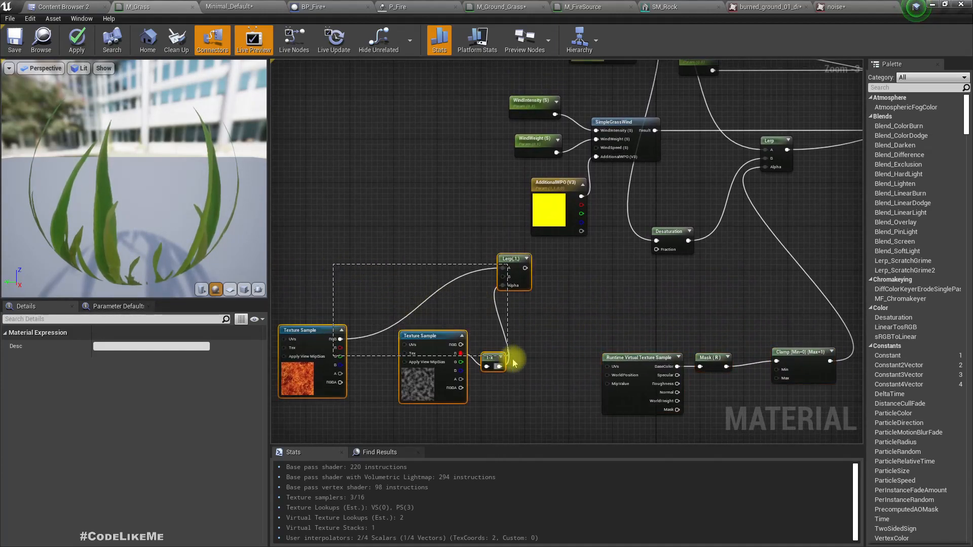
{"action": "left_click_drag", "start_coordinate": [505, 259], "coordinate": [559, 271]}
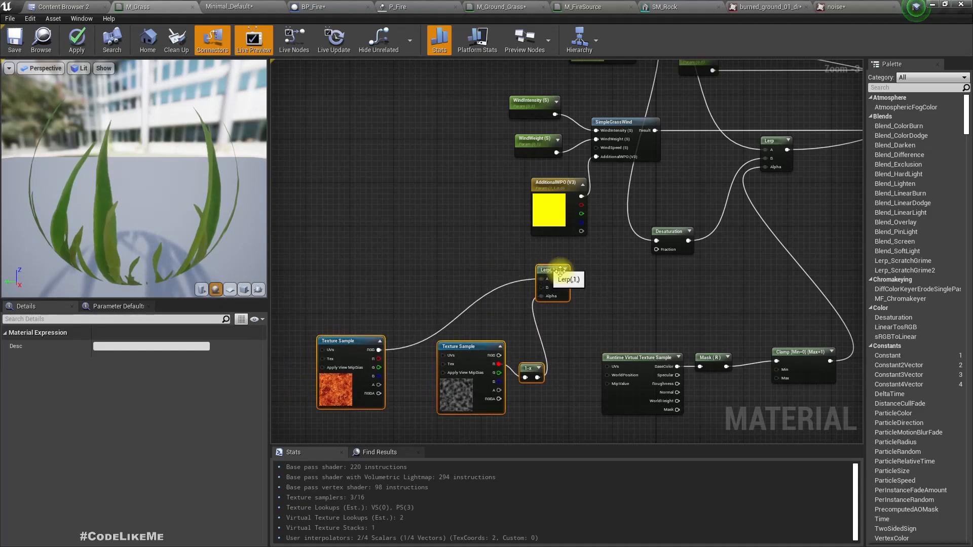
Connect the Desaturation output to input B of the pasted Lerp and nudge the Desaturation node upward
{"action": "right_click_drag", "start_coordinate": [632, 262], "coordinate": [675, 290]}
{"action": "left_click_drag", "start_coordinate": [681, 286], "coordinate": [542, 335]}
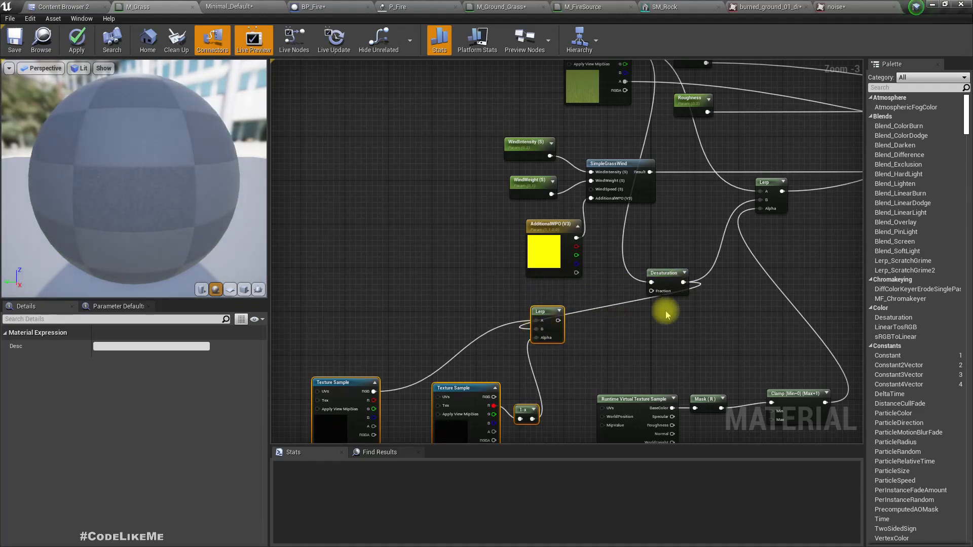
{"action": "left_click_drag", "start_coordinate": [667, 274], "coordinate": [653, 256]}
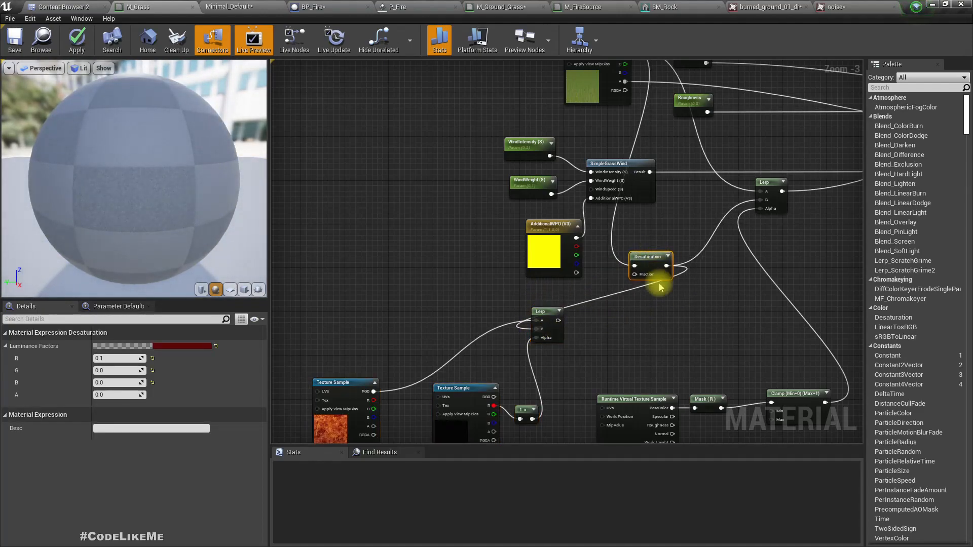
Move the Runtime Virtual Texture Sample, Mask and Clamp nodes down to clear space around the pasted Lerp
{"action": "scroll", "coordinate": [660, 287], "scroll_direction": "down", "scroll_amount": 5}
{"action": "scroll", "coordinate": [672, 288], "scroll_direction": "up", "scroll_amount": 5}
{"action": "right_click_drag", "start_coordinate": [671, 289], "coordinate": [612, 307]}
{"action": "right_click_drag", "start_coordinate": [499, 338], "coordinate": [527, 245]}
{"action": "left_click_drag", "start_coordinate": [548, 275], "coordinate": [736, 354]}
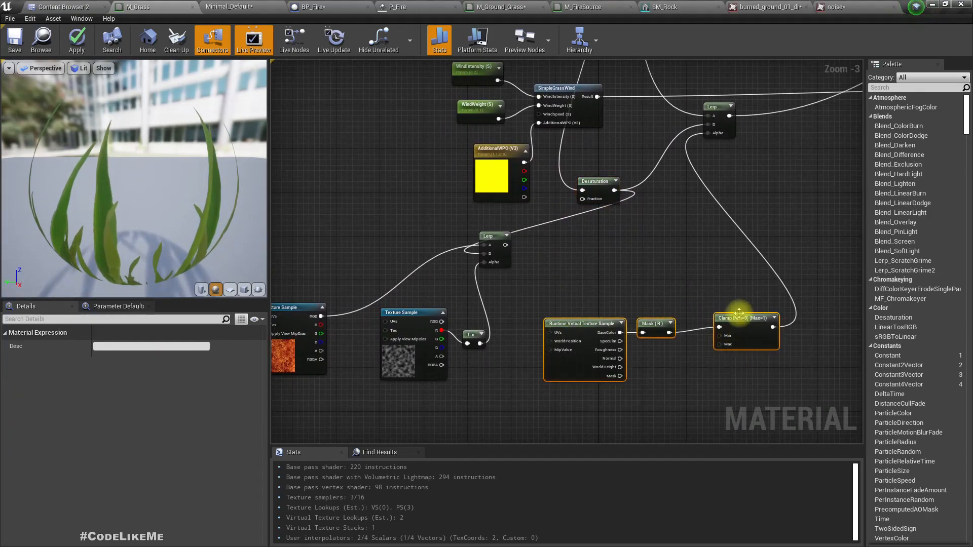
{"action": "left_click_drag", "start_coordinate": [582, 314], "coordinate": [773, 326]}
{"action": "scroll", "coordinate": [723, 349], "scroll_direction": "down", "scroll_amount": 1}
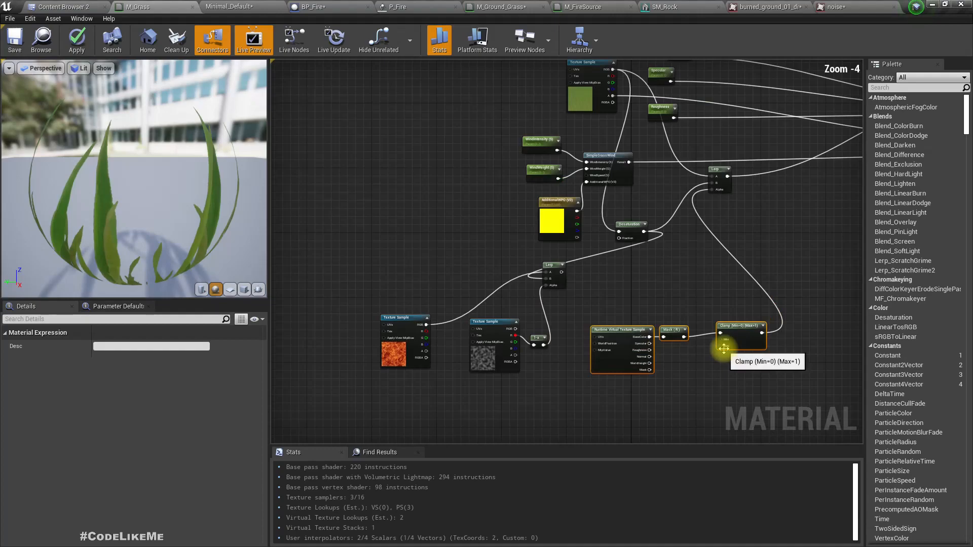
{"action": "left_click_drag", "start_coordinate": [627, 340], "coordinate": [557, 430]}
{"action": "scroll", "coordinate": [673, 293], "scroll_direction": "down", "scroll_amount": 2}
{"action": "scroll", "coordinate": [632, 277], "scroll_direction": "up", "scroll_amount": 2}
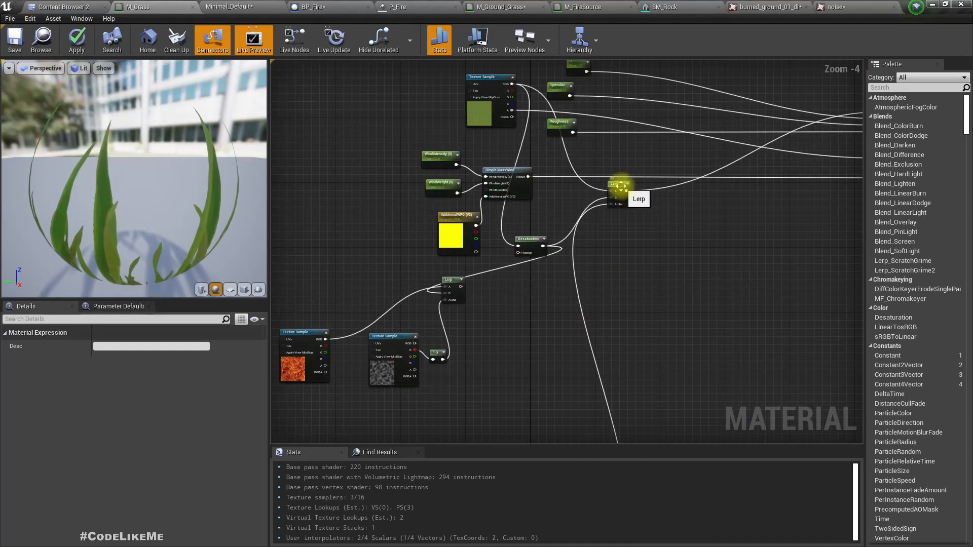
Place the pasted blend nodes between Desaturation and the final Lerp, feed their Lerp into the final Lerp's B, and apply M_Grass
{"action": "left_click_drag", "start_coordinate": [620, 187], "coordinate": [732, 234]}
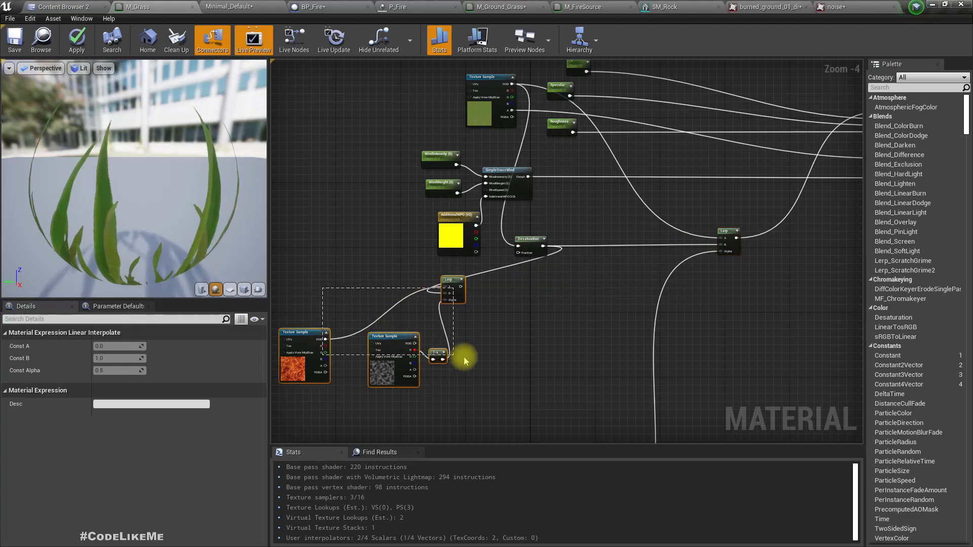
{"action": "left_click_drag", "start_coordinate": [457, 359], "coordinate": [458, 358]}
{"action": "left_click_drag", "start_coordinate": [454, 285], "coordinate": [750, 209]}
{"action": "scroll", "coordinate": [656, 319], "scroll_direction": "up", "scroll_amount": 2}
{"action": "right_click_drag", "start_coordinate": [768, 349], "coordinate": [757, 251]}
{"action": "scroll", "coordinate": [757, 251], "scroll_direction": "down", "scroll_amount": 2}
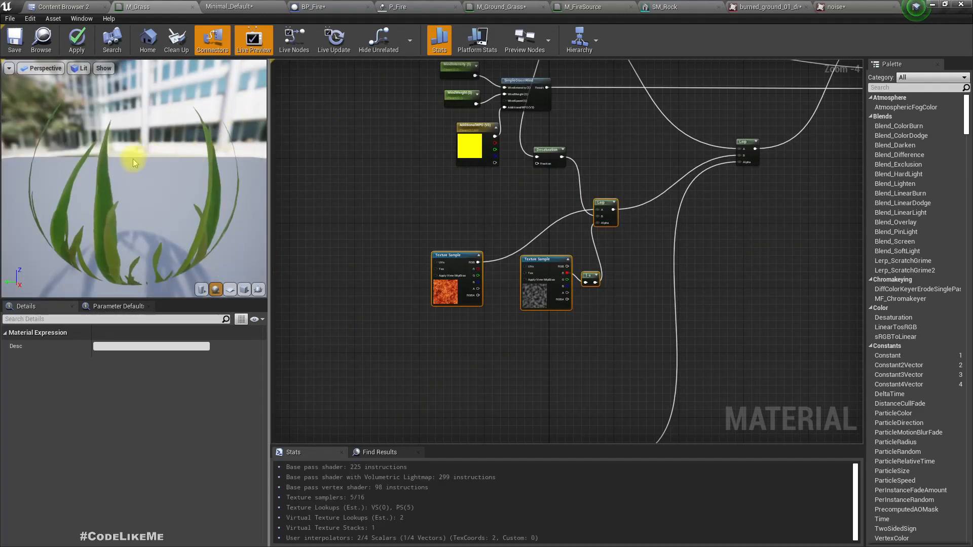
{"action": "right_click_drag", "start_coordinate": [429, 211], "coordinate": [463, 234]}
{"action": "scroll", "coordinate": [462, 235], "scroll_direction": "up", "scroll_amount": 3}
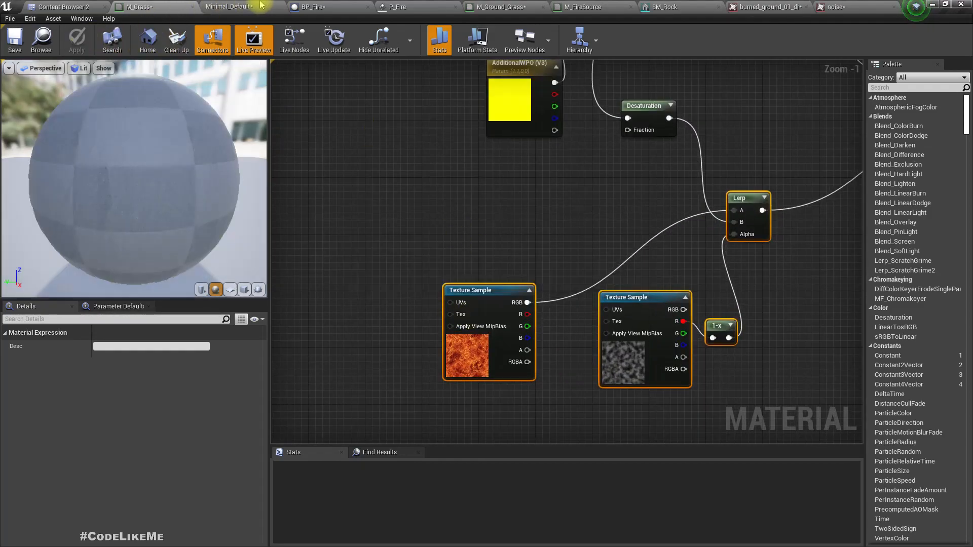
Examine the burned grass blades around the fire source up close in the Minimal_Default level
{"action": "left_click", "coordinate": [217, 5]}
{"action": "mouse_move", "coordinate": [426, 245]}
{"action": "right_mouse_down"}
{"action": "mouse_move", "coordinate": [413, 231]}
{"action": "mouse_move", "coordinate": [560, 230]}
{"action": "mouse_move", "coordinate": [575, 164]}
{"action": "mouse_move", "coordinate": [588, 162]}
{"action": "mouse_move", "coordinate": [563, 205]}
{"action": "mouse_move", "coordinate": [491, 241]}
{"action": "mouse_move", "coordinate": [324, 238]}
{"action": "mouse_move", "coordinate": [438, 255]}
{"action": "mouse_move", "coordinate": [438, 243]}
{"action": "right_mouse_up"}
{"action": "key", "text": "w"}
{"action": "key", "text": "d"}
{"action": "key", "text": "s"}
{"action": "right_click_drag", "start_coordinate": [574, 256], "coordinate": [574, 231]}
{"action": "key", "text": "w"}
{"action": "key", "text": "s"}
{"action": "scroll", "coordinate": [576, 267], "scroll_direction": "up", "scroll_amount": 5}
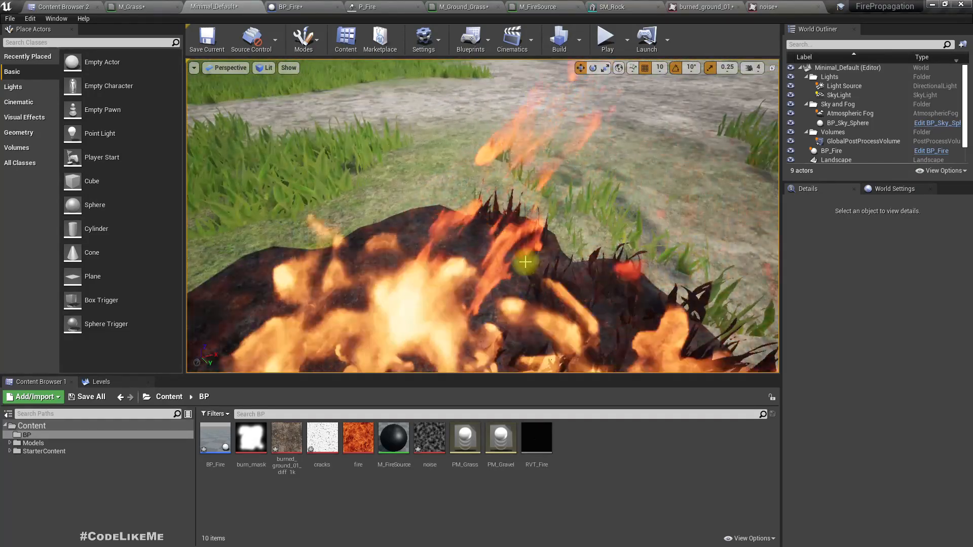
{"action": "scroll", "coordinate": [471, 245], "scroll_direction": "down", "scroll_amount": 8}
{"action": "scroll", "coordinate": [470, 246], "scroll_direction": "up", "scroll_amount": 3}
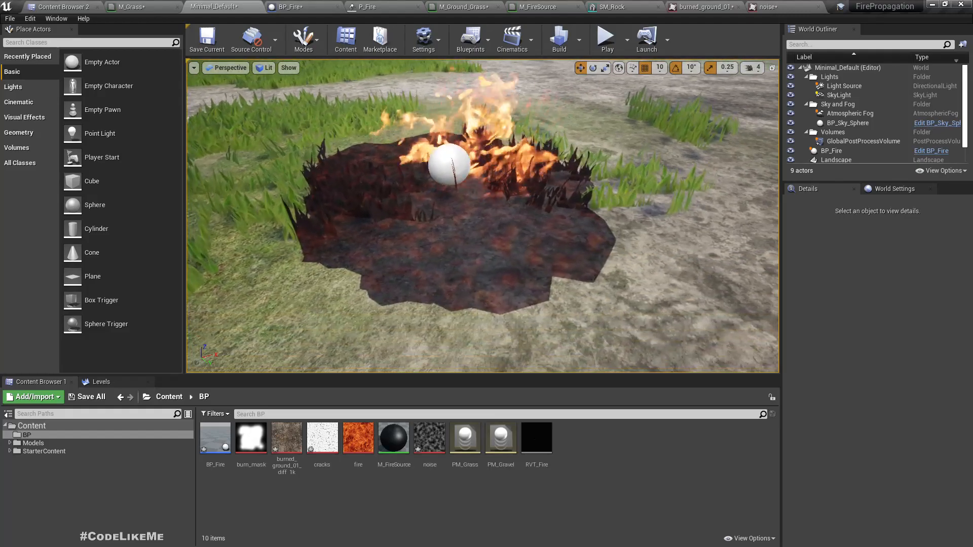
Move the TexCoord and Multiply(,0.05) nodes closer to Time and Add in M_Ground_Grass, and copy all four nodes
{"action": "left_click", "coordinate": [473, 5]}
{"action": "right_click_drag", "start_coordinate": [464, 288], "coordinate": [626, 126]}
{"action": "left_click_drag", "start_coordinate": [421, 218], "coordinate": [446, 247]}
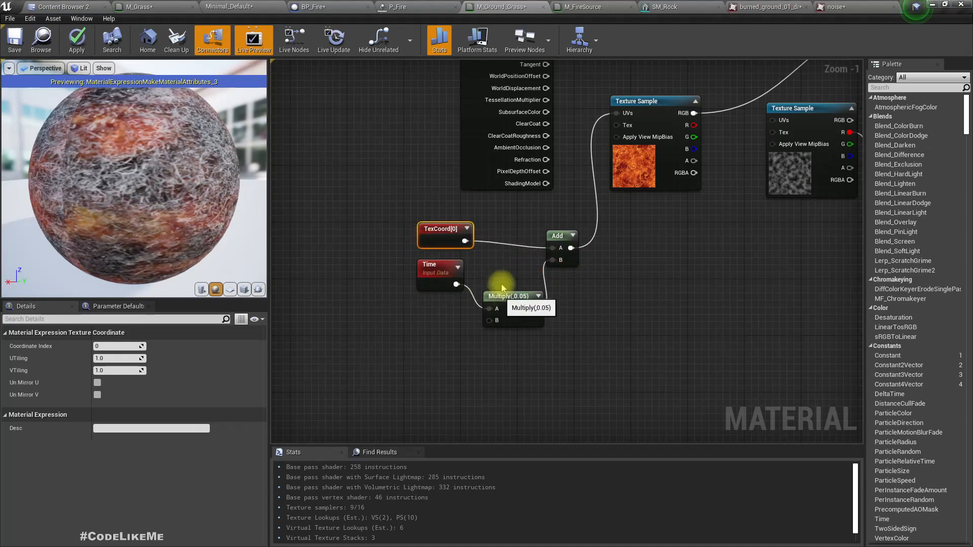
{"action": "left_click_drag", "start_coordinate": [502, 296], "coordinate": [503, 272]}
{"action": "left_click_drag", "start_coordinate": [421, 219], "coordinate": [552, 305]}
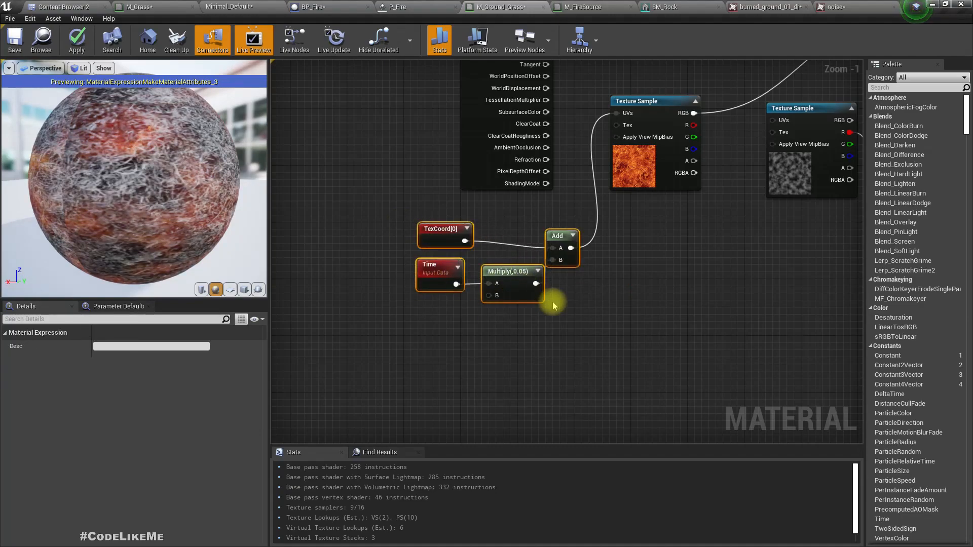
{"action": "left_click_drag", "start_coordinate": [137, 151], "coordinate": [173, 156]}
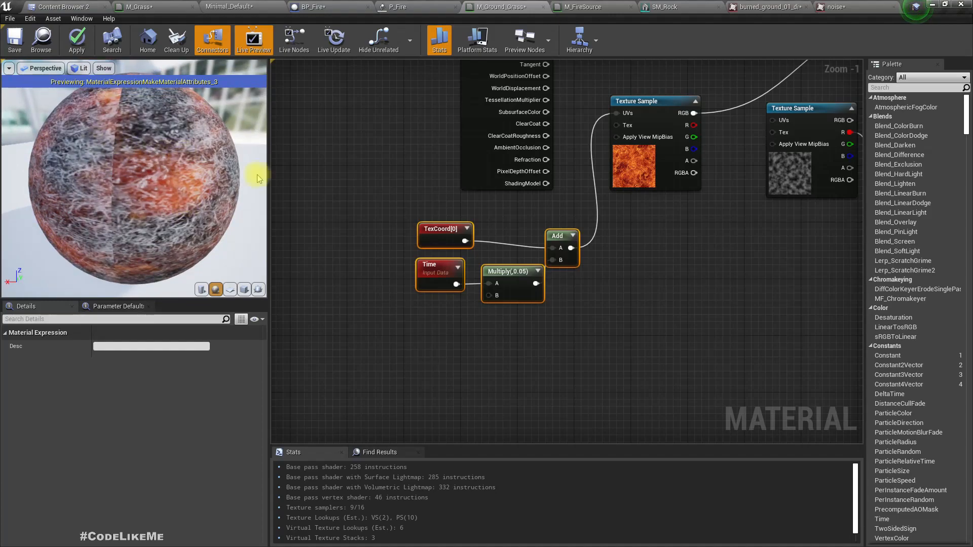
Paste the copied panning nodes into M_Grass, connect Add to the fire Texture Sample's UVs, apply the material and check the grass in the level
{"action": "left_click", "coordinate": [582, 6]}
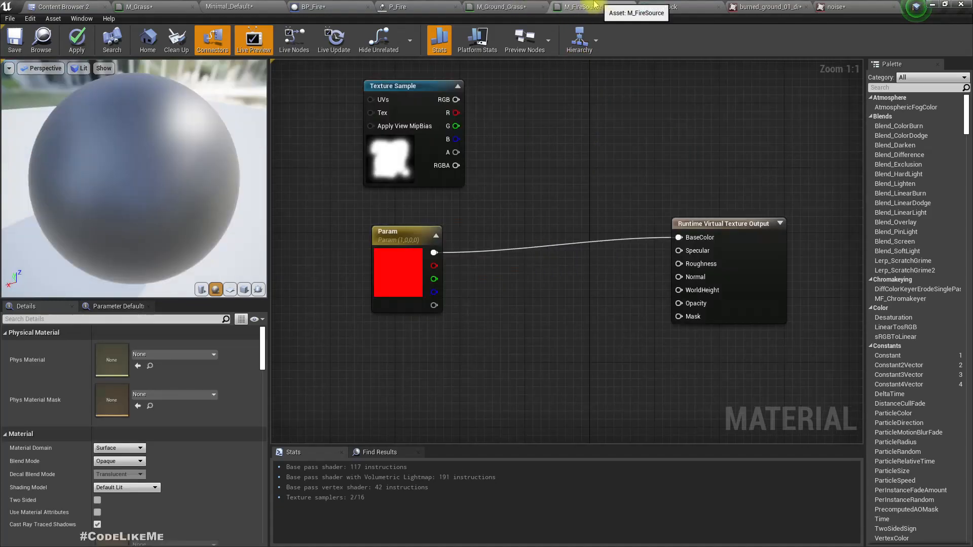
{"action": "left_click", "coordinate": [154, 6]}
{"action": "mouse_move", "coordinate": [393, 302]}
{"action": "right_mouse_down"}
{"action": "mouse_move", "coordinate": [495, 173]}
{"action": "mouse_move", "coordinate": [398, 321]}
{"action": "right_mouse_up"}
{"action": "key", "text": "ctrl+v"}
{"action": "left_click_drag", "start_coordinate": [500, 321], "coordinate": [604, 207]}
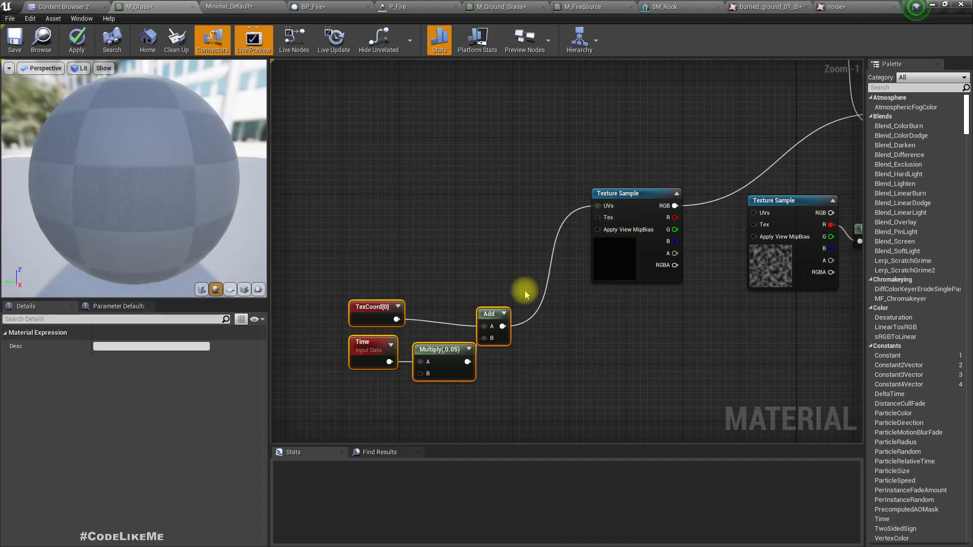
{"action": "left_click", "coordinate": [77, 40]}
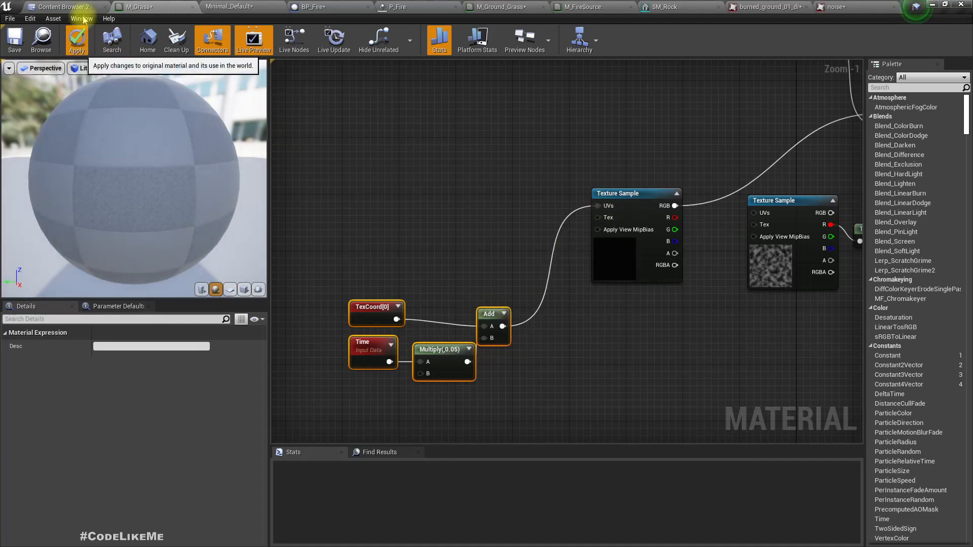
{"action": "left_click", "coordinate": [231, 7]}
{"action": "right_click_drag", "start_coordinate": [533, 286], "coordinate": [568, 286]}
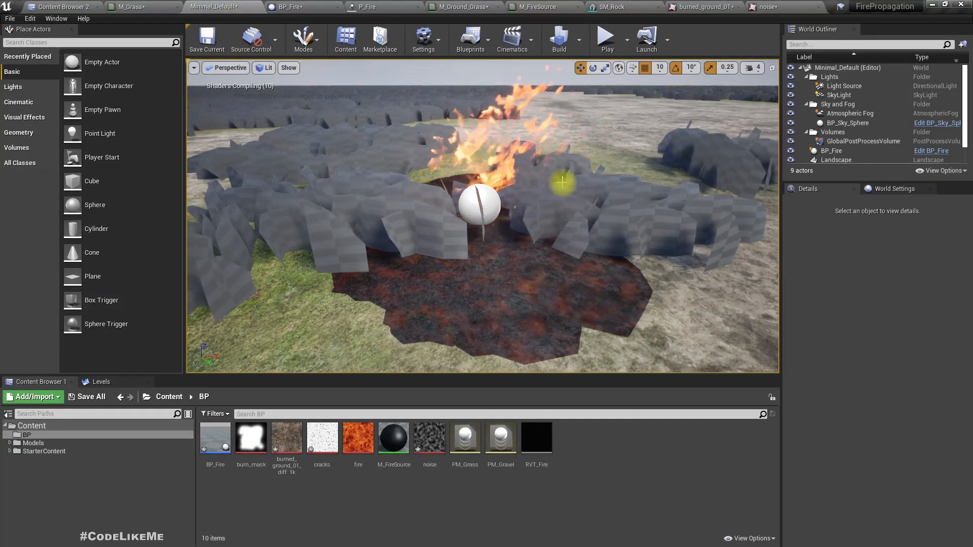
Move the middle key of BP_Fire's Scale_up timeline curve to about time 0.48 and value 0.61, and save the blueprint
{"action": "left_click", "coordinate": [291, 6]}
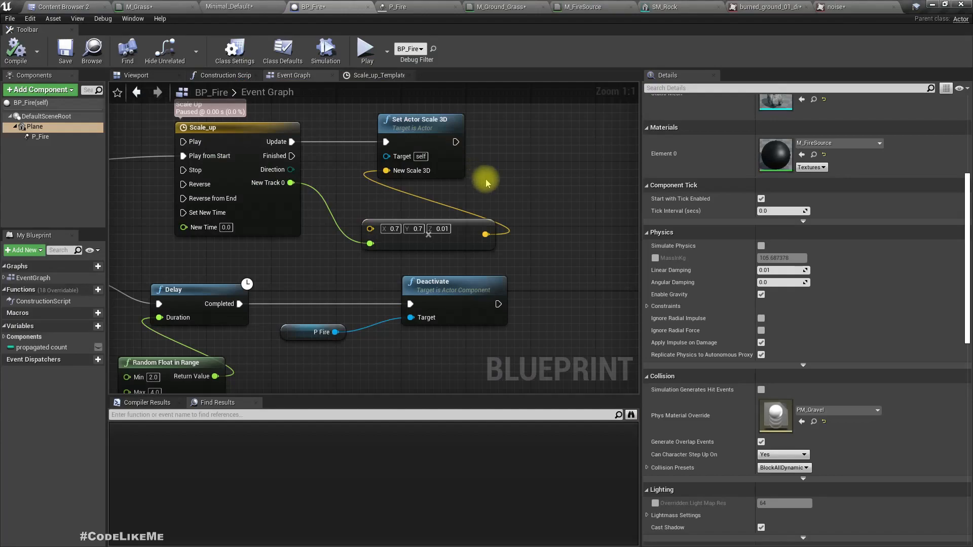
{"action": "right_click_drag", "start_coordinate": [485, 182], "coordinate": [527, 324]}
{"action": "double_click", "coordinate": [310, 264]}
{"action": "right_click_drag", "start_coordinate": [469, 226], "coordinate": [469, 281]}
{"action": "right_click_drag", "start_coordinate": [418, 225], "coordinate": [406, 185]}
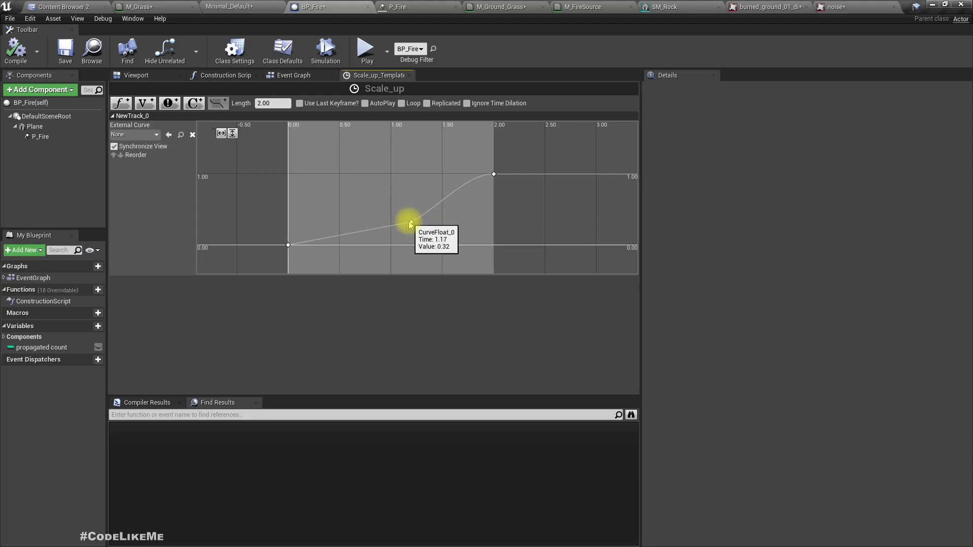
{"action": "left_click_drag", "start_coordinate": [398, 215], "coordinate": [347, 201]}
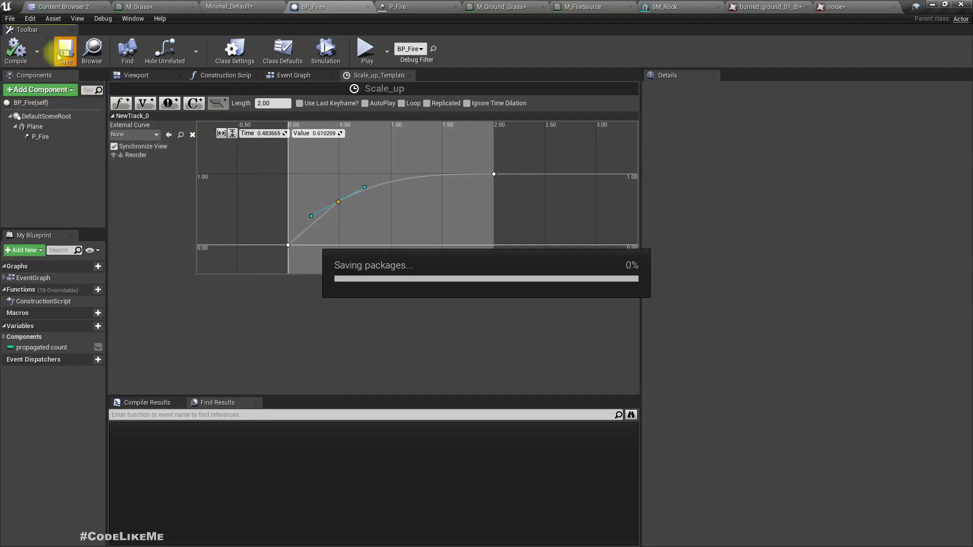
Play the Minimal_Default level in full screen and examine the spreading fire and burned grass up close from several sides
{"action": "left_click", "coordinate": [223, 6]}
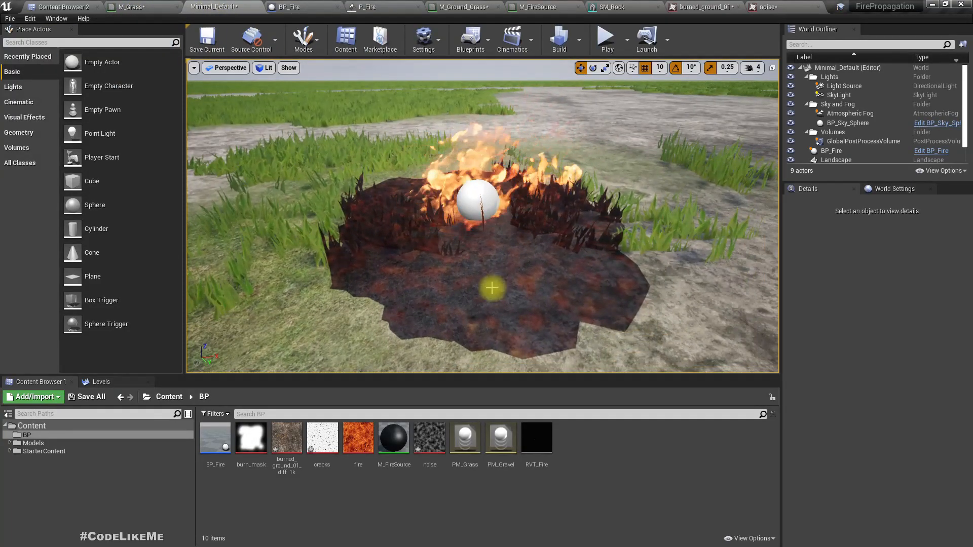
{"action": "key", "text": "F11"}
{"action": "key", "text": "alt+p"}
{"action": "left_click", "coordinate": [492, 287]}
{"action": "key", "text": "w"}
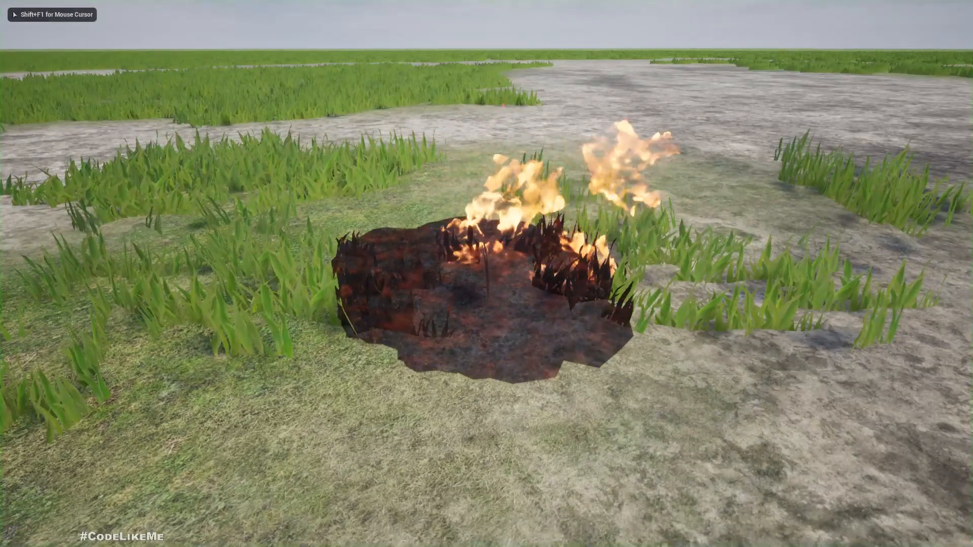
{"action": "key", "text": "a"}
{"action": "key", "text": "s"}
{"action": "key", "text": "w"}
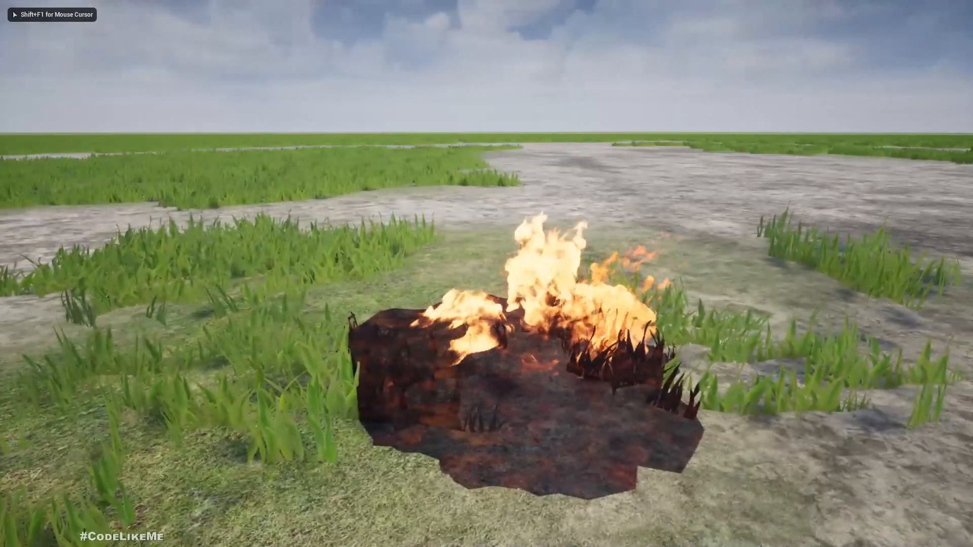
{"action": "key", "text": "a"}
{"action": "key", "text": "s"}
{"action": "key", "text": "d"}
{"action": "key", "text": "d"}
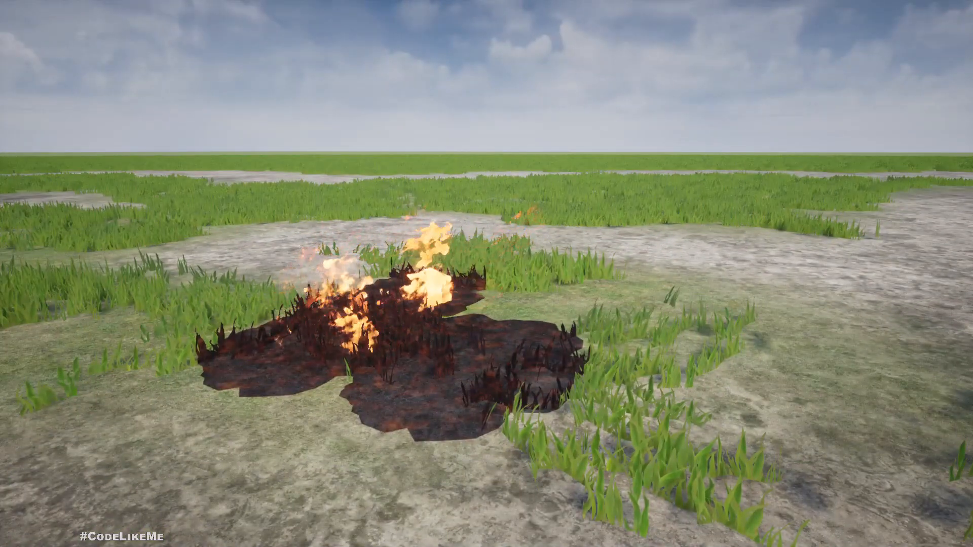
{"action": "key", "text": "d"}
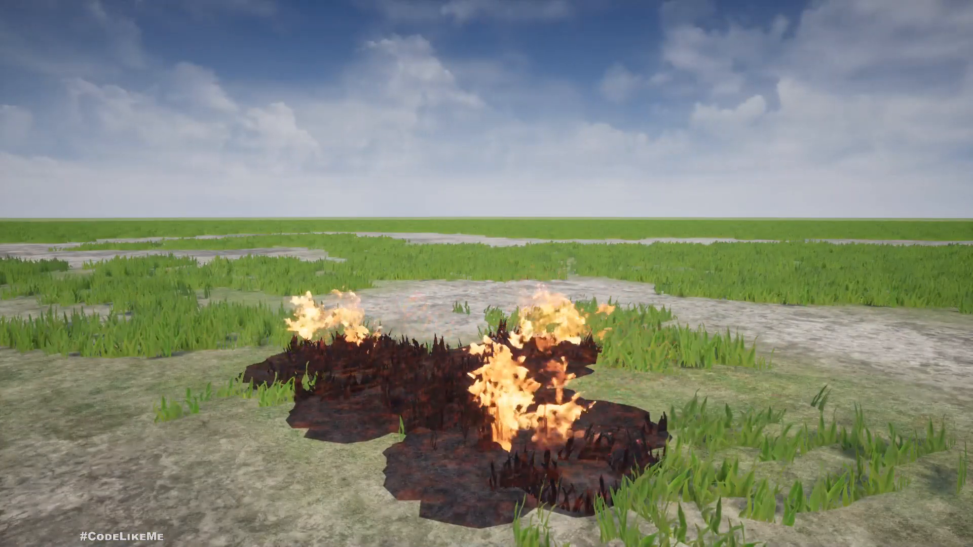
{"action": "key", "text": "a"}
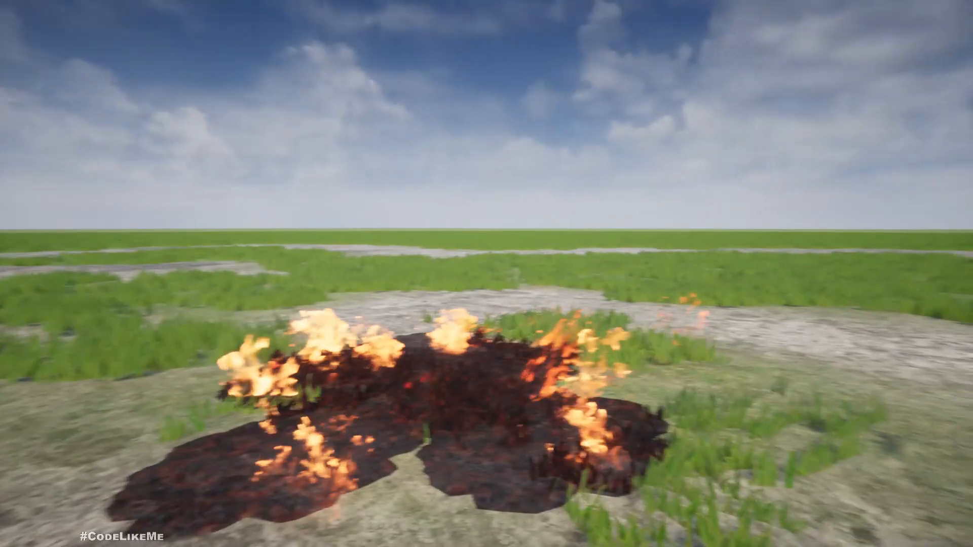
{"action": "key", "text": "a"}
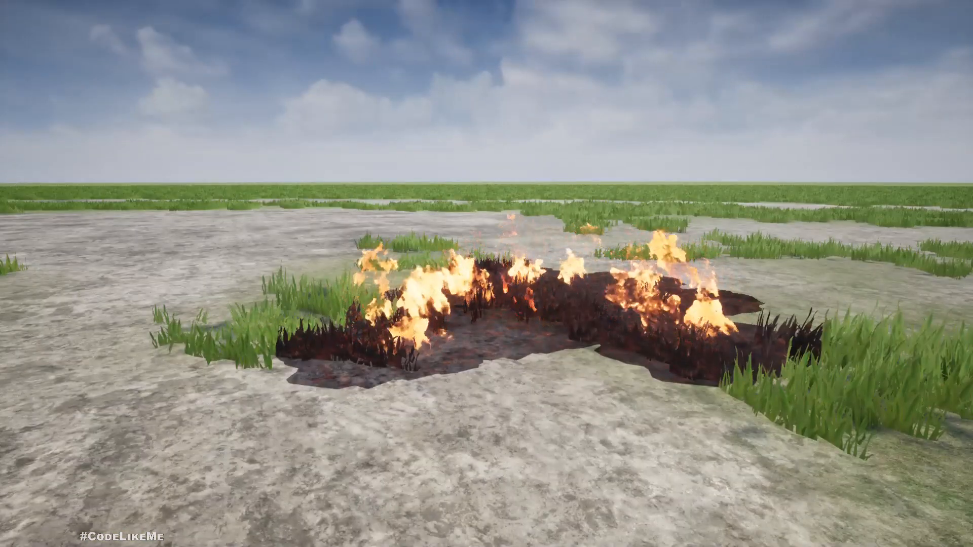
Observe the fire's spread across the grass from a higher, more distant viewpoint in the running level
{"action": "key", "text": "e"}
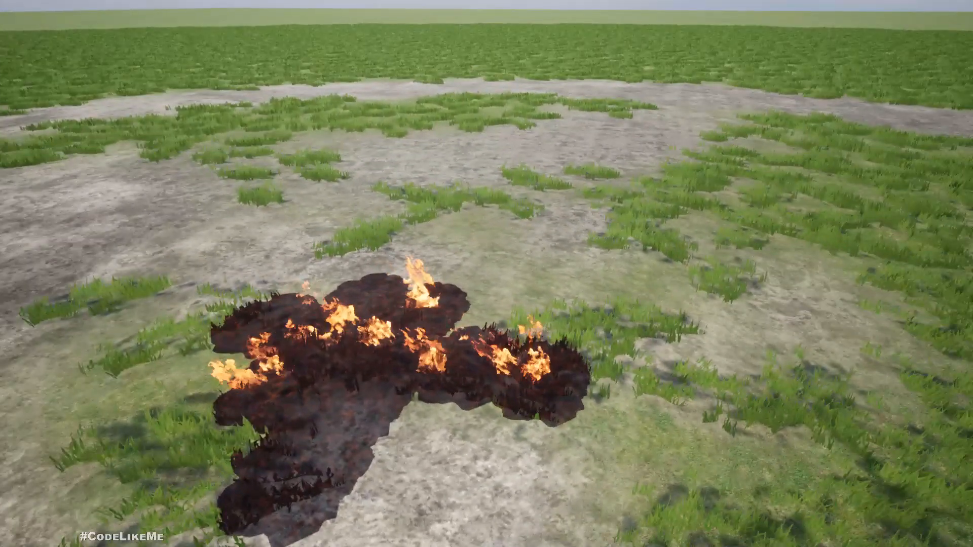
{"action": "key", "text": "s"}
{"action": "key", "text": "q"}
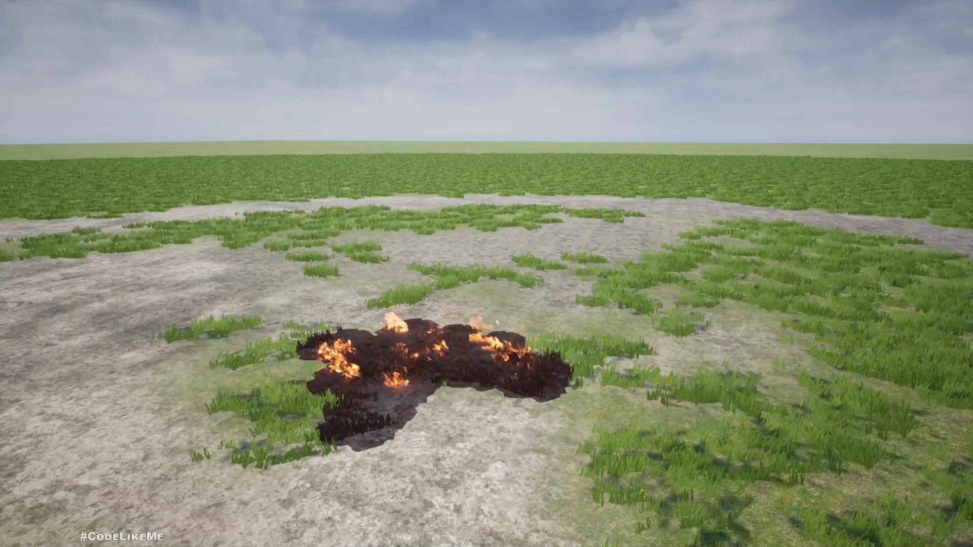
{"action": "key", "text": "a"}
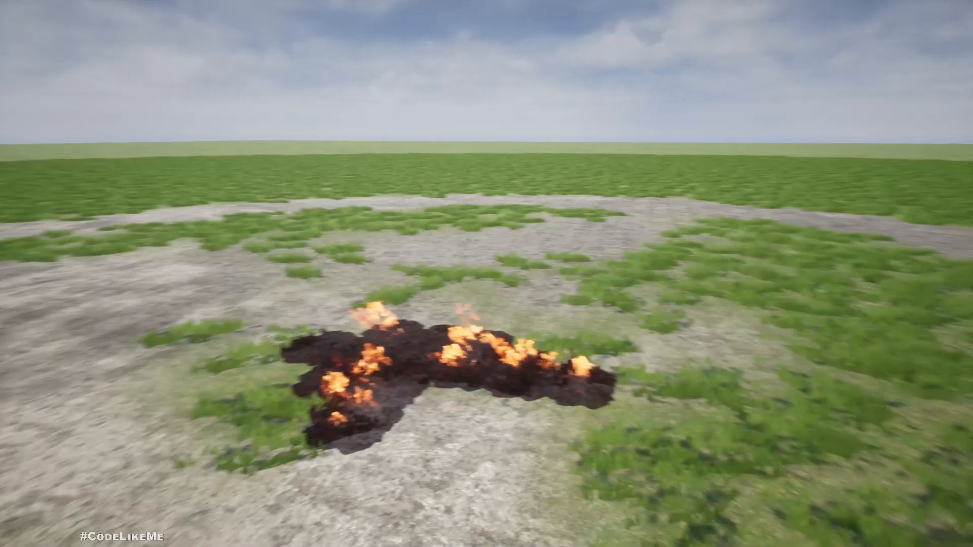
{"action": "key", "text": "a"}
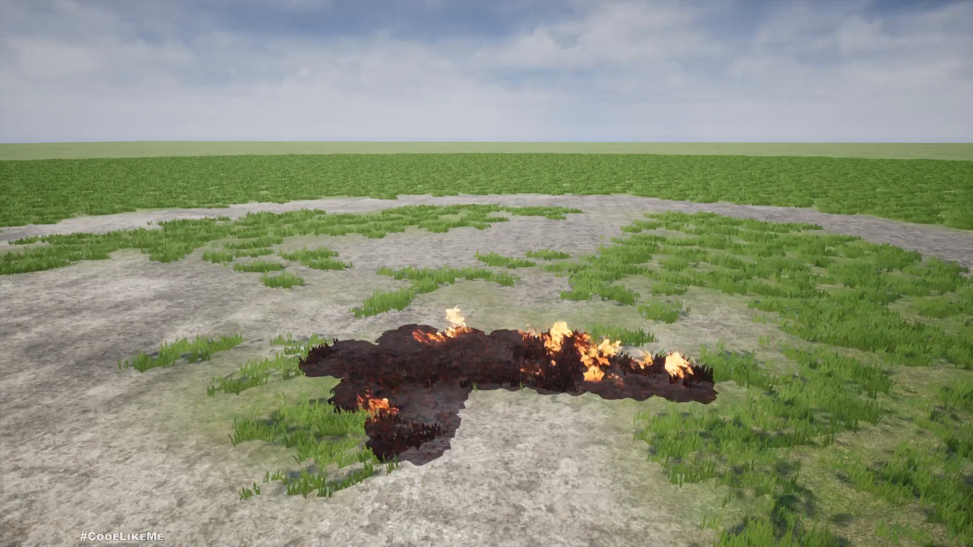
{"action": "key", "text": "a"}
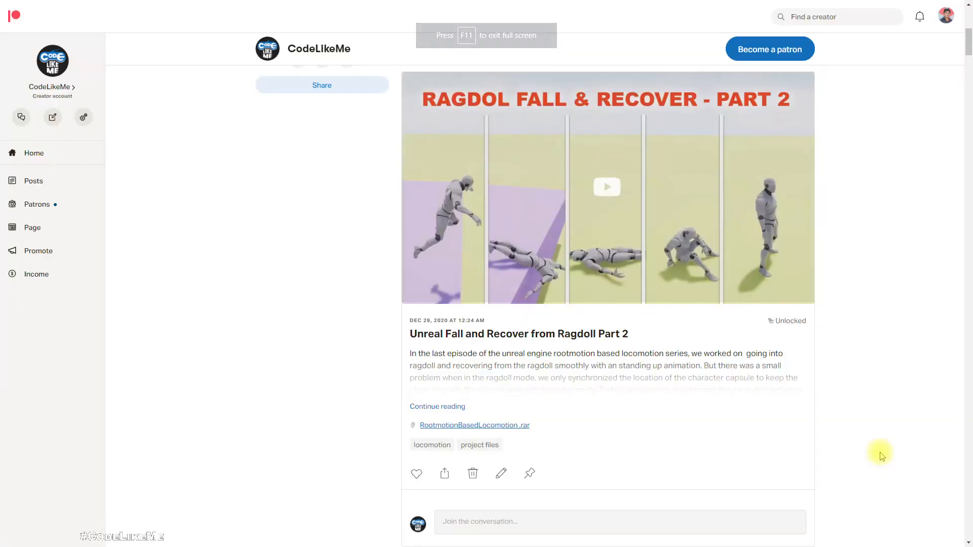
Browse the CodeLikeMe Patreon posts and their attached project files down to the Unreal Reactive Grass System post
{"action": "scroll", "coordinate": [678, 335], "scroll_direction": "down", "scroll_amount": 8}
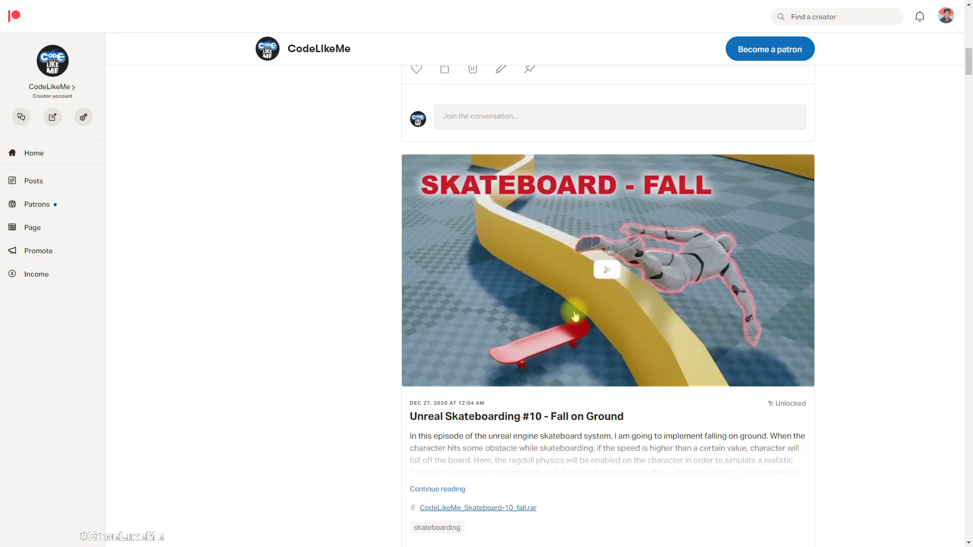
{"action": "scroll", "coordinate": [515, 315], "scroll_direction": "down", "scroll_amount": 20}
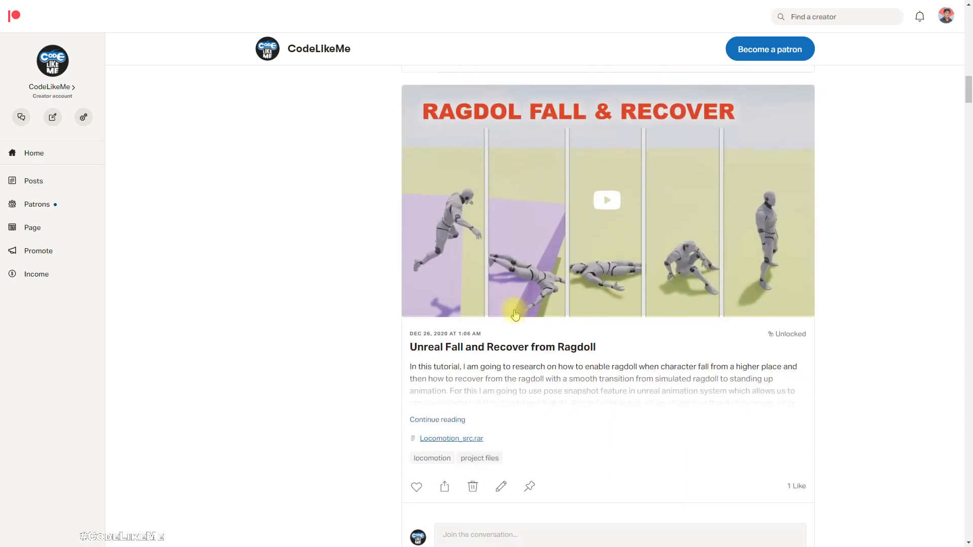
{"action": "scroll", "coordinate": [515, 319], "scroll_direction": "down", "scroll_amount": 20}
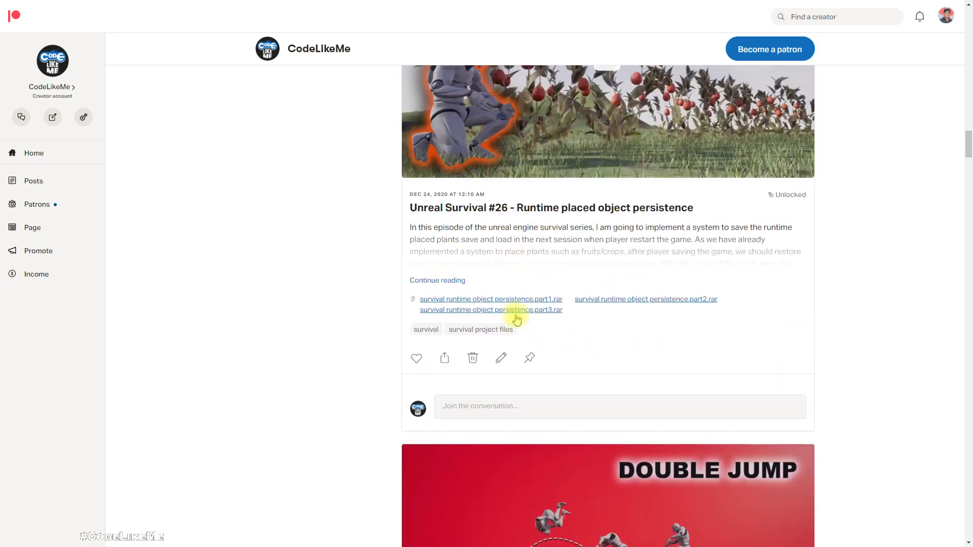
{"action": "scroll", "coordinate": [516, 319], "scroll_direction": "down", "scroll_amount": 20}
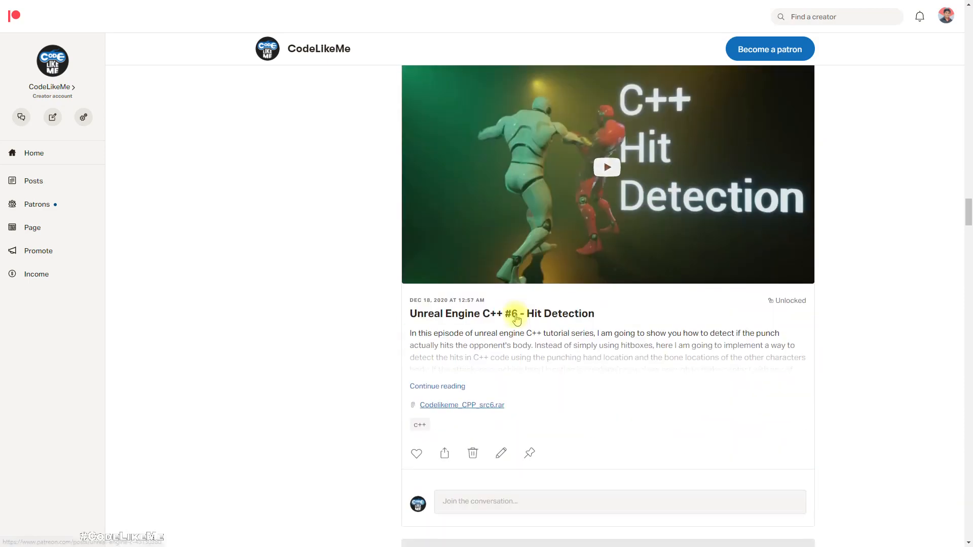
{"action": "scroll", "coordinate": [516, 319], "scroll_direction": "down", "scroll_amount": 20}
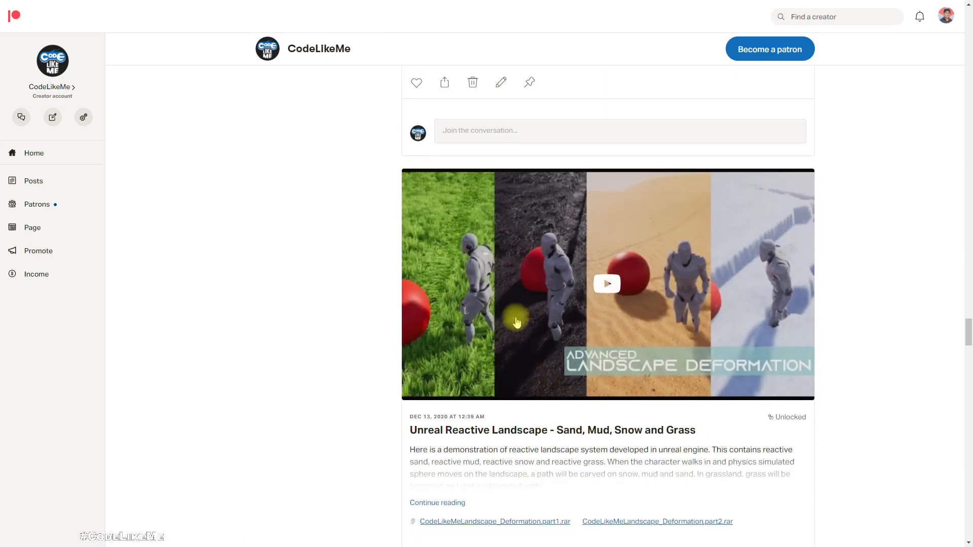
{"action": "scroll", "coordinate": [517, 319], "scroll_direction": "down", "scroll_amount": 12}
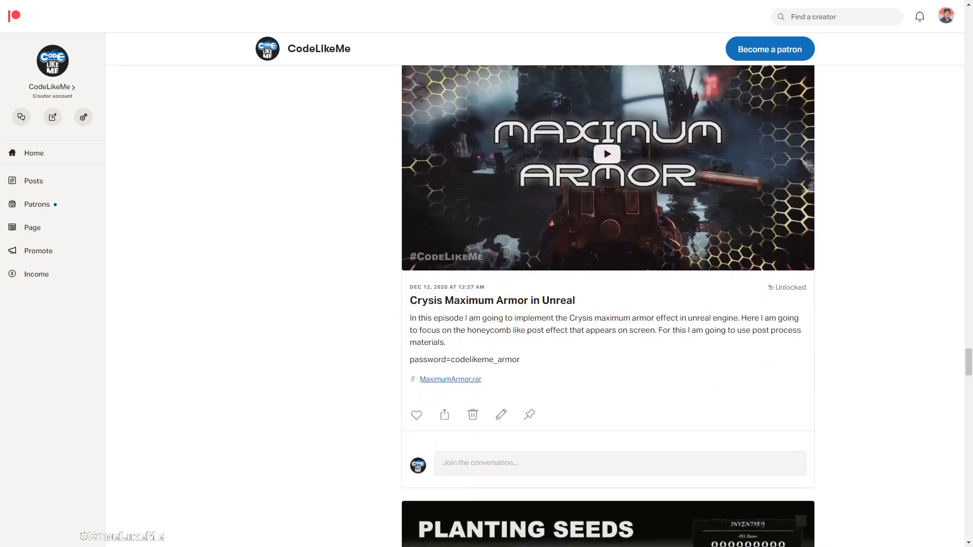
{"action": "scroll", "coordinate": [265, 413], "scroll_direction": "down", "scroll_amount": 12}
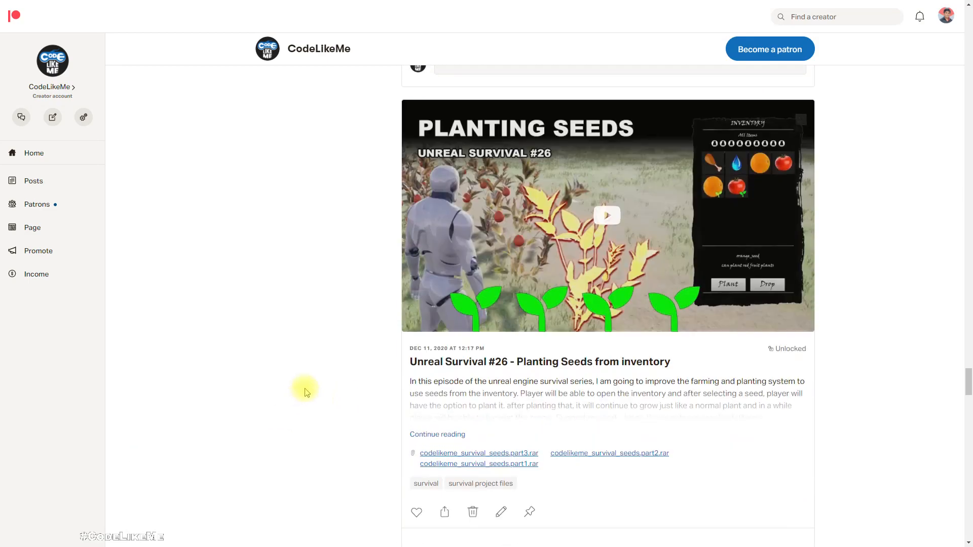
{"action": "scroll", "coordinate": [306, 390], "scroll_direction": "down", "scroll_amount": 17}
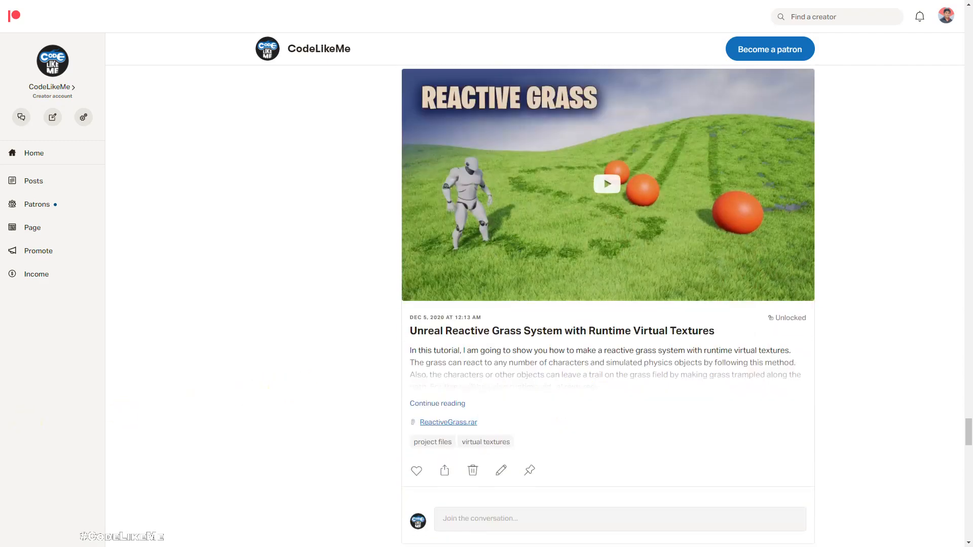